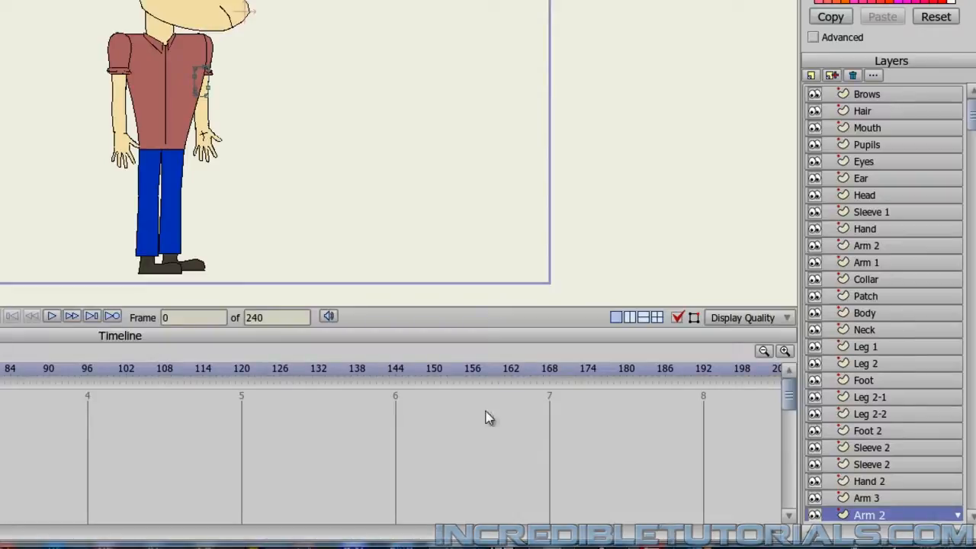
Switch to the blank Untitled.anme project and rename its only layer as Head.
{"action": "mouse_move", "coordinate": [4, 544]}
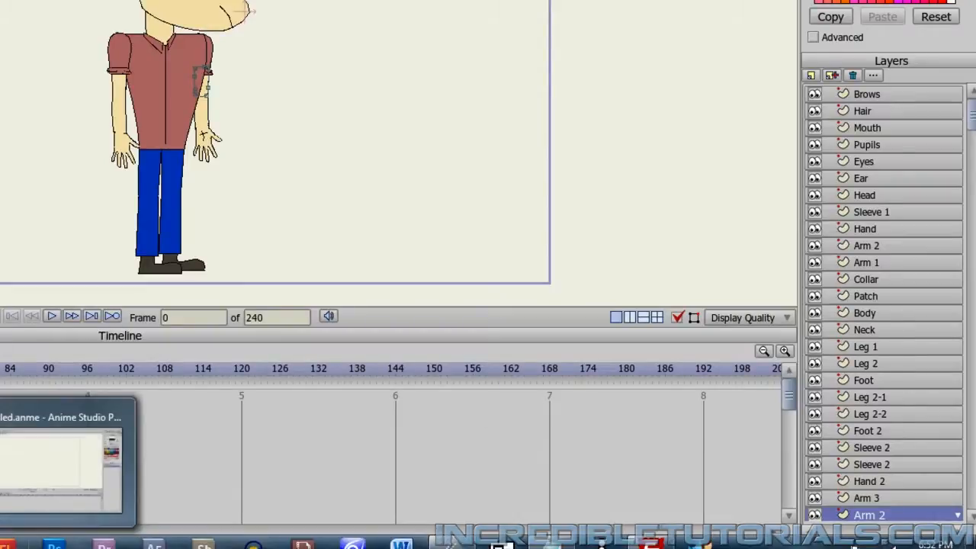
{"action": "left_click", "coordinate": [55, 470]}
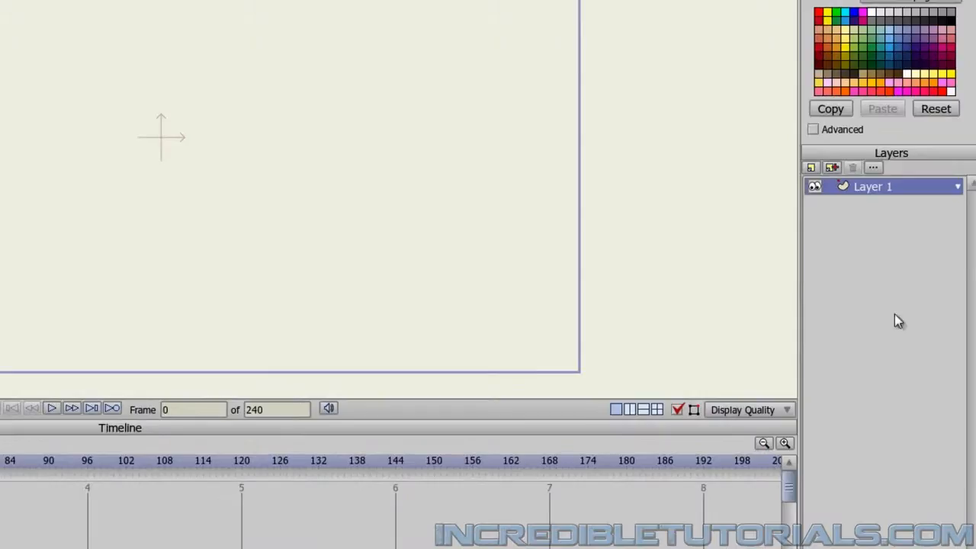
{"action": "double_click", "coordinate": [893, 190]}
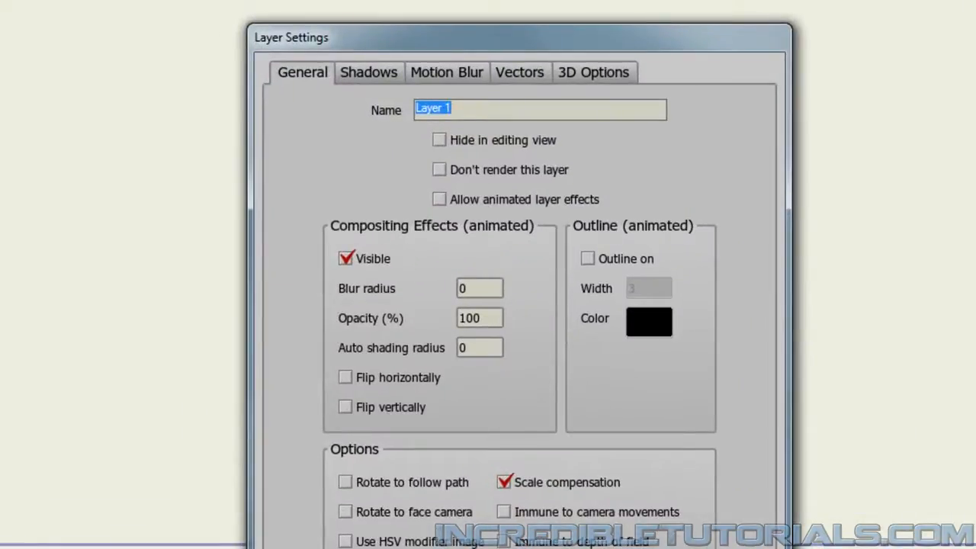
{"action": "type", "text": "Head"}
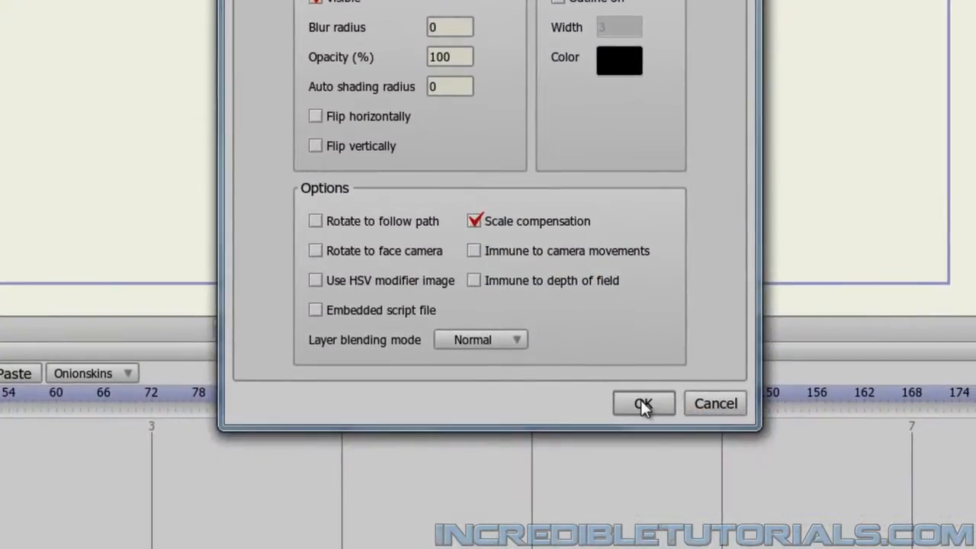
{"action": "left_click", "coordinate": [643, 402]}
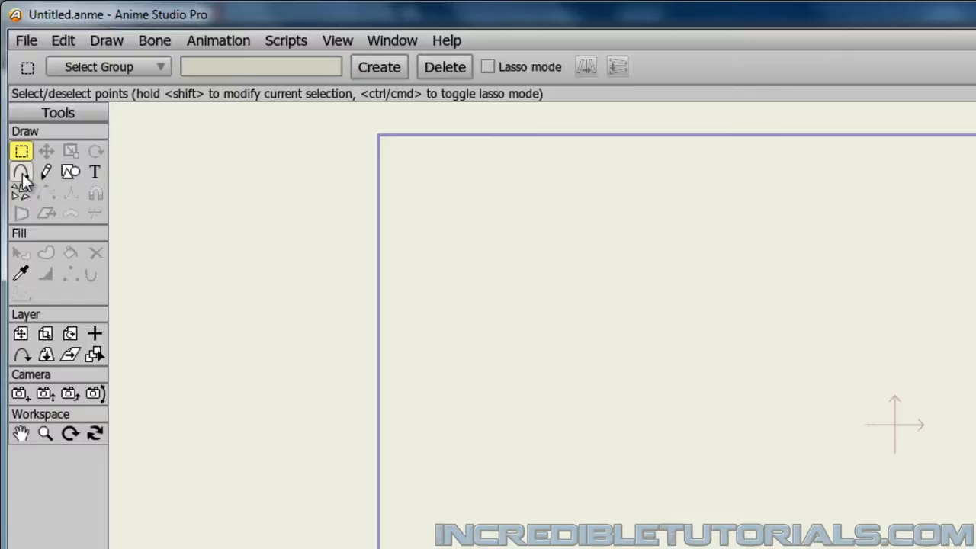
Activate the Add Point tool and set the stroke width to 4.
{"action": "left_click", "coordinate": [21, 173]}
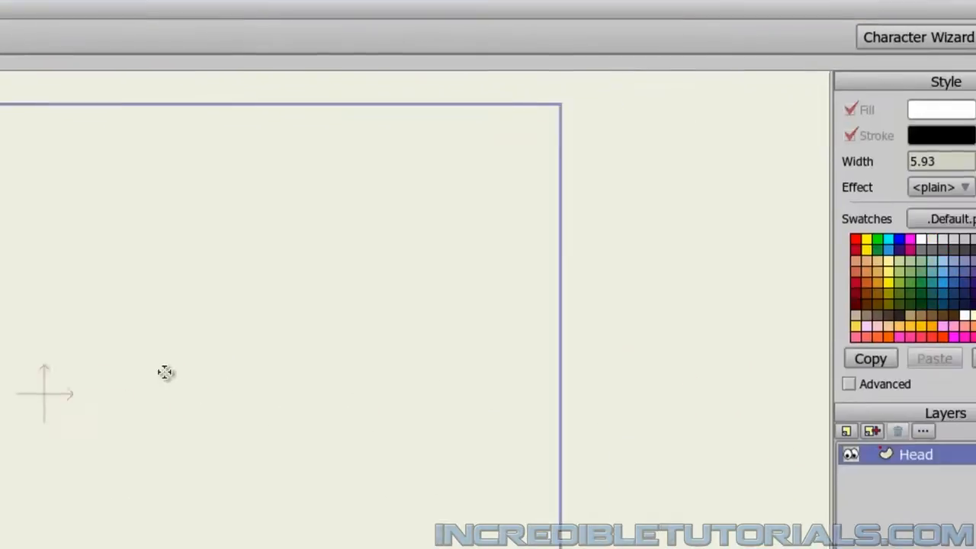
{"action": "left_click_drag", "start_coordinate": [901, 158], "coordinate": [821, 164]}
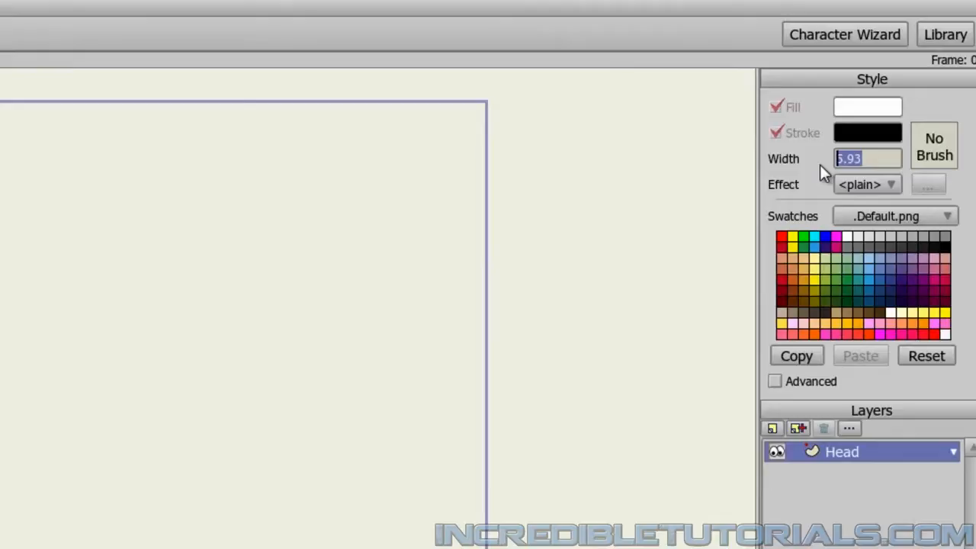
{"action": "type", "text": "4"}
Set the fill colour to a pale skin tone, FEEFCE.
{"action": "left_click", "coordinate": [856, 114]}
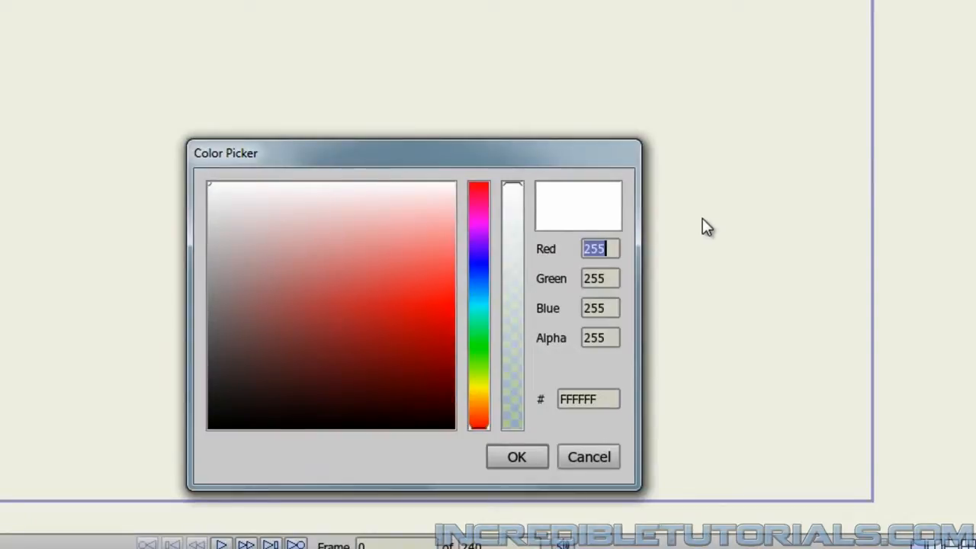
{"action": "left_click", "coordinate": [480, 424]}
{"action": "mouse_move", "coordinate": [480, 424]}
{"action": "left_mouse_down"}
{"action": "mouse_move", "coordinate": [482, 391]}
{"action": "mouse_move", "coordinate": [481, 401]}
{"action": "left_mouse_up"}
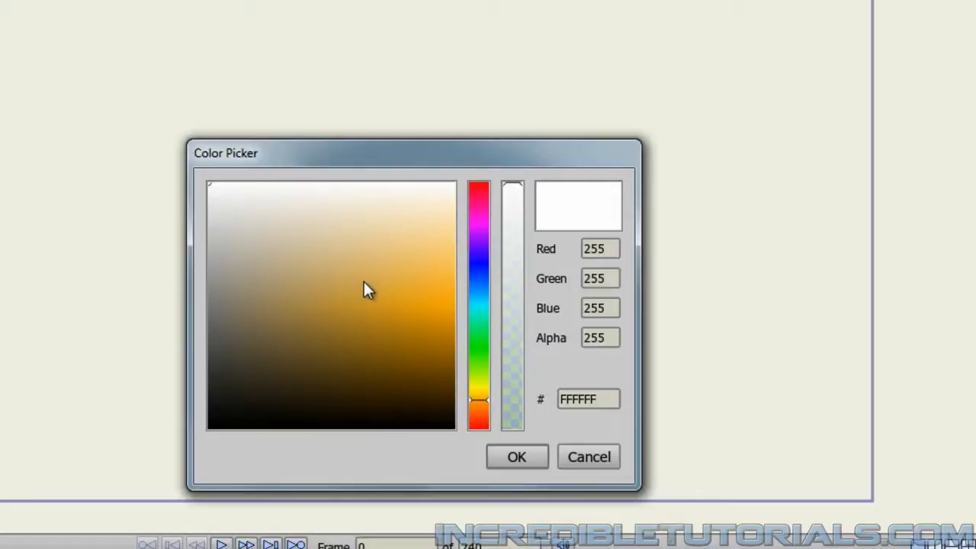
{"action": "mouse_move", "coordinate": [346, 285]}
{"action": "left_mouse_down"}
{"action": "mouse_move", "coordinate": [372, 240]}
{"action": "mouse_move", "coordinate": [441, 206]}
{"action": "left_mouse_up"}
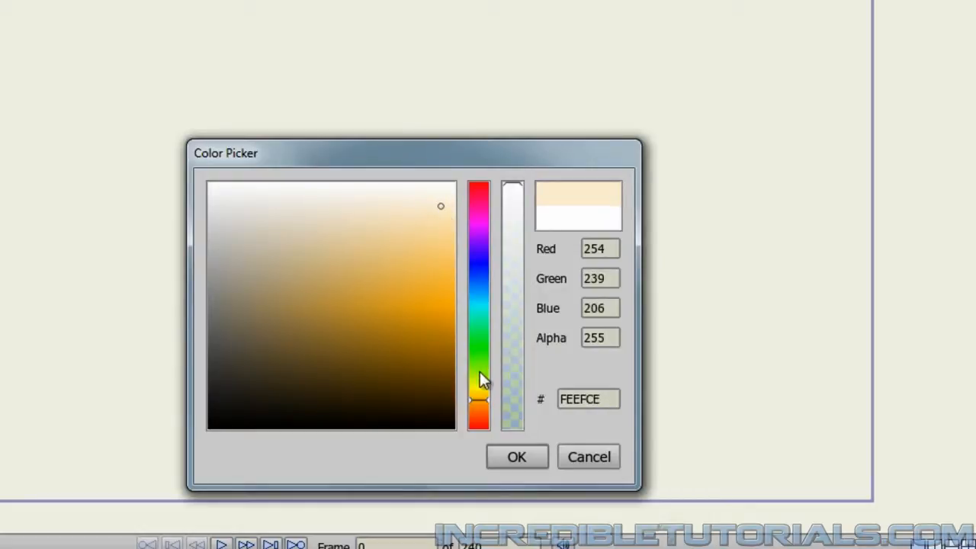
{"action": "left_click", "coordinate": [501, 458]}
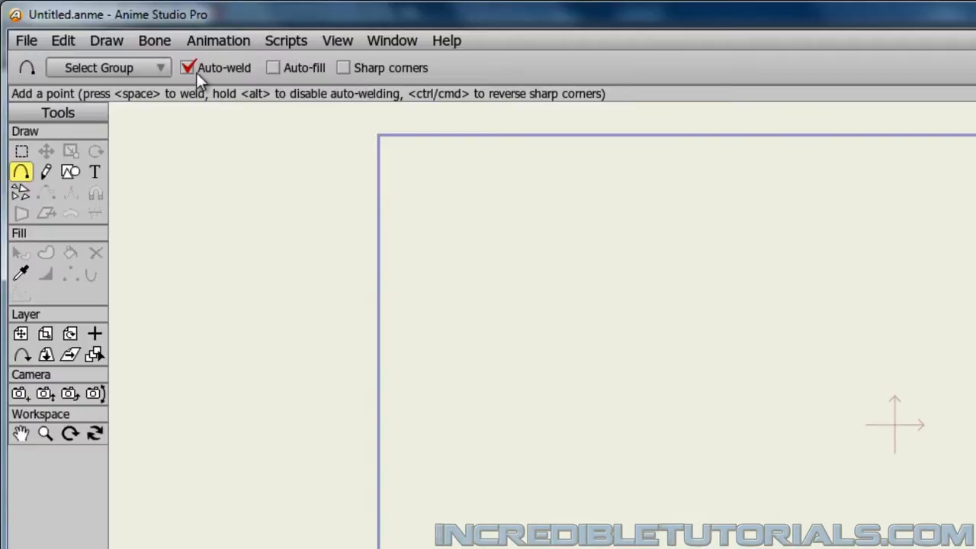
Turn on Auto-fill and draw the front of the head outline from the forehead down and out to the protruding muzzle.
{"action": "left_click", "coordinate": [272, 72]}
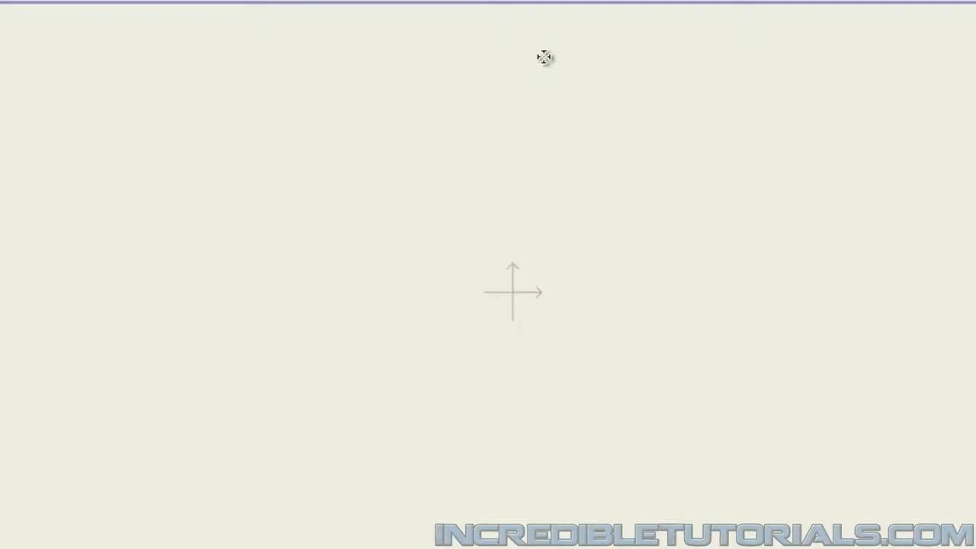
{"action": "left_click", "coordinate": [546, 56]}
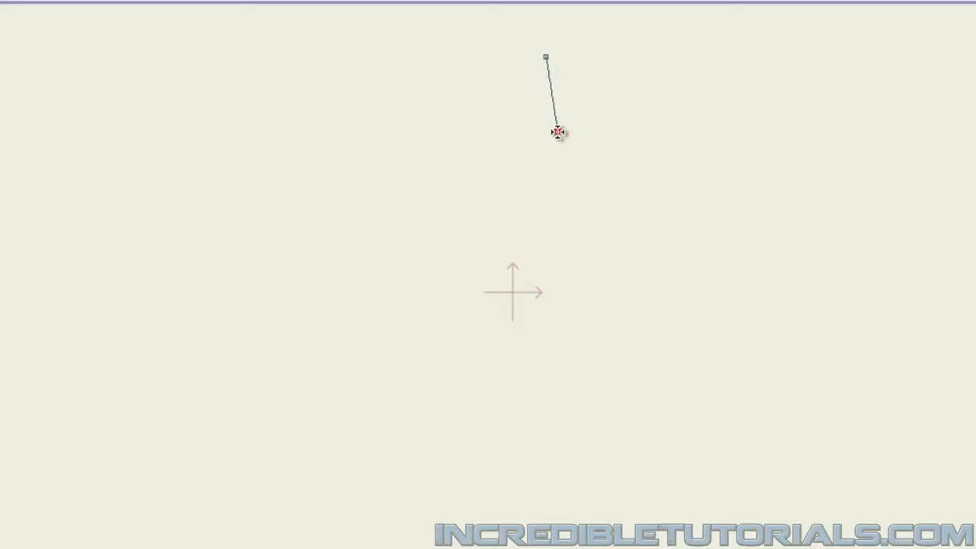
{"action": "left_click", "coordinate": [557, 133]}
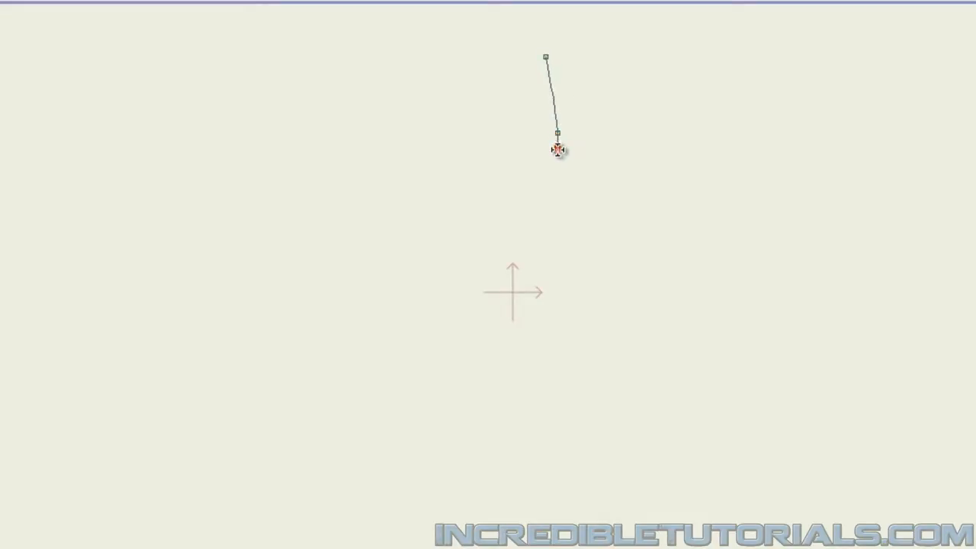
{"action": "left_click_drag", "start_coordinate": [556, 271], "coordinate": [557, 294]}
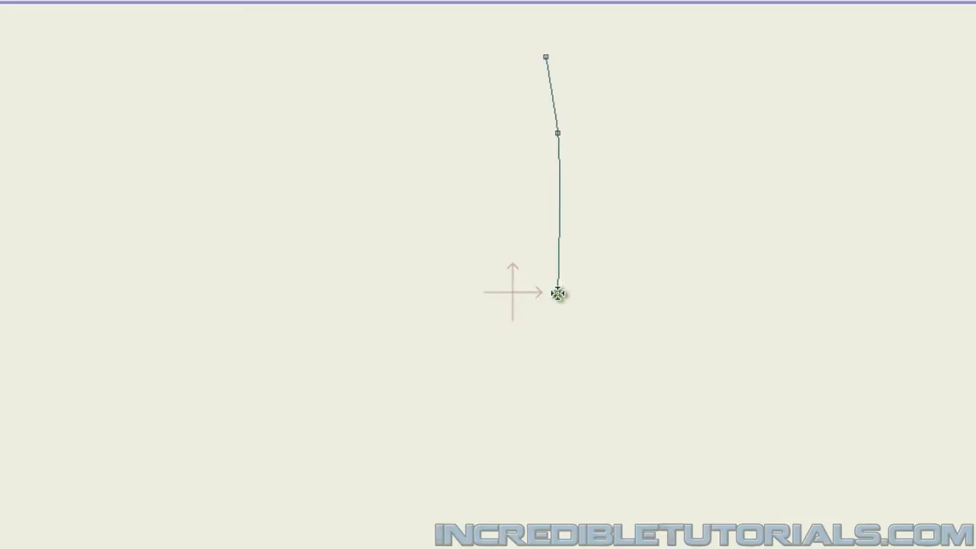
{"action": "left_click", "coordinate": [558, 295]}
{"action": "left_click_drag", "start_coordinate": [558, 294], "coordinate": [557, 300]}
{"action": "left_click", "coordinate": [620, 331]}
{"action": "left_click", "coordinate": [680, 372]}
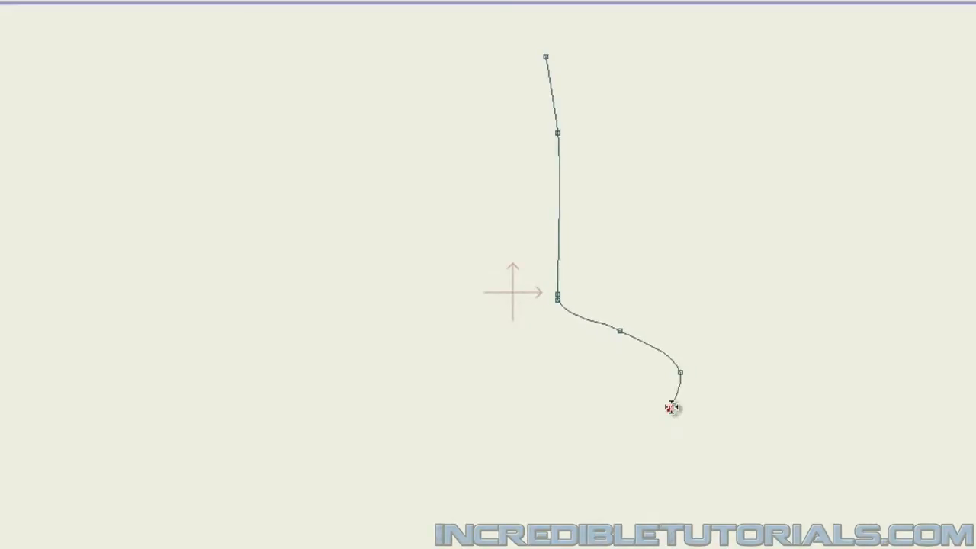
Continue the outline around the jaw, back of the head and crown, closing it at the starting forehead point.
{"action": "left_click", "coordinate": [628, 449]}
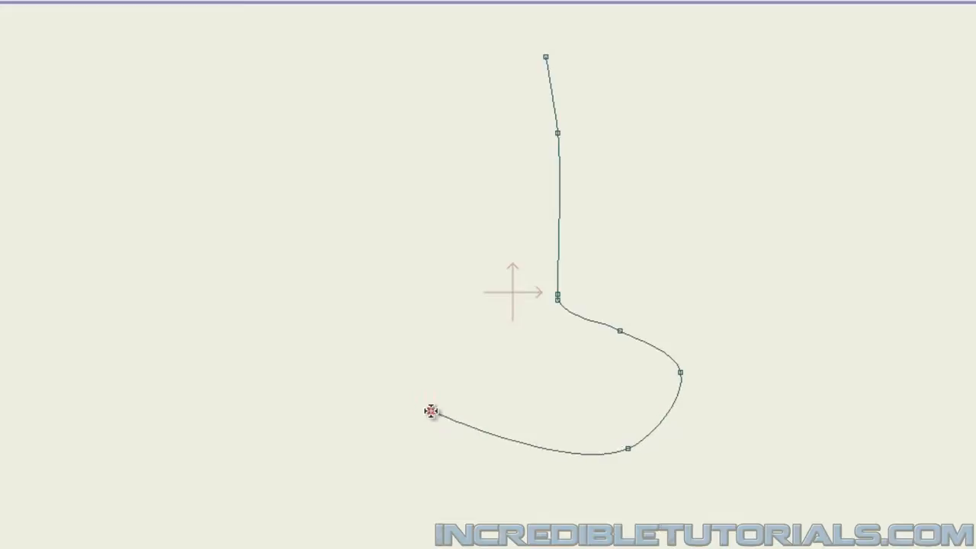
{"action": "left_click", "coordinate": [394, 395]}
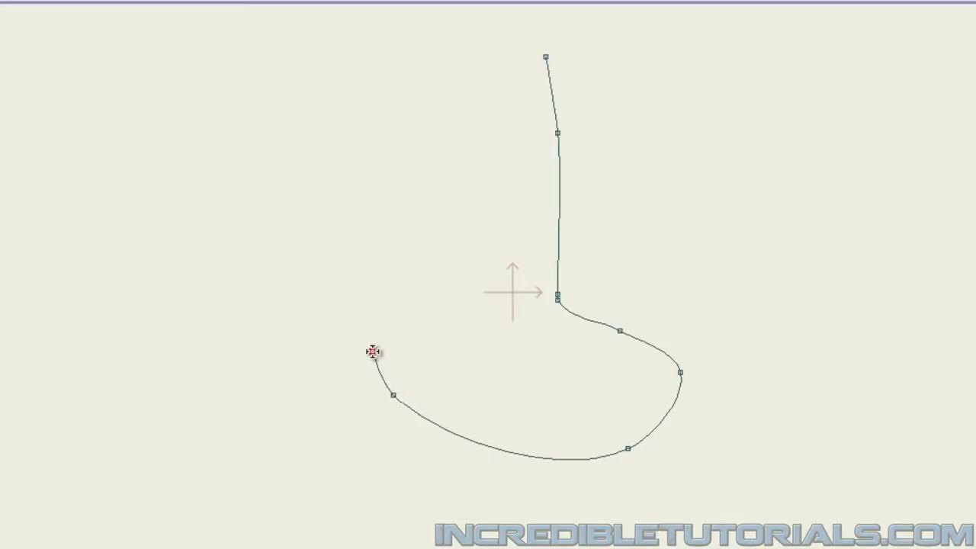
{"action": "left_click", "coordinate": [359, 306]}
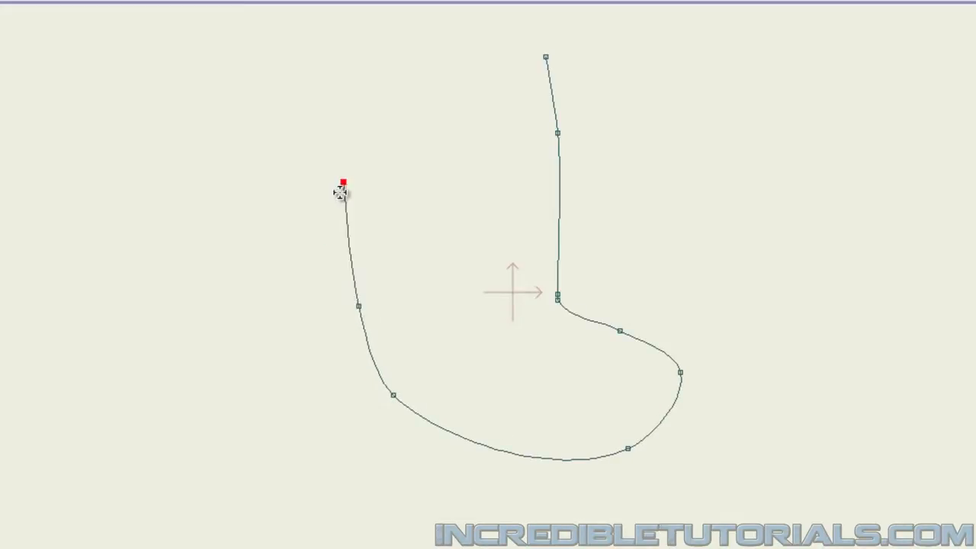
{"action": "left_click", "coordinate": [356, 138]}
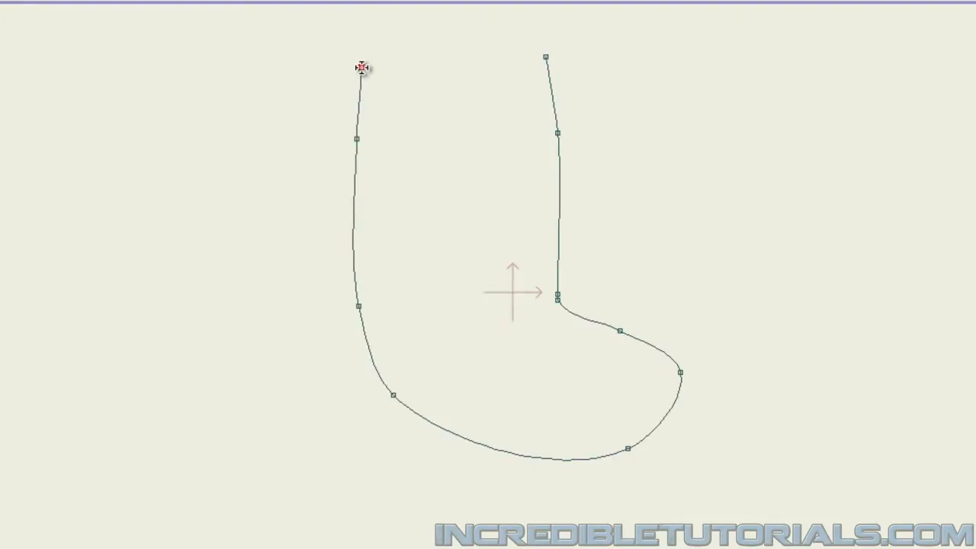
{"action": "left_click", "coordinate": [362, 67]}
{"action": "left_click", "coordinate": [463, 29]}
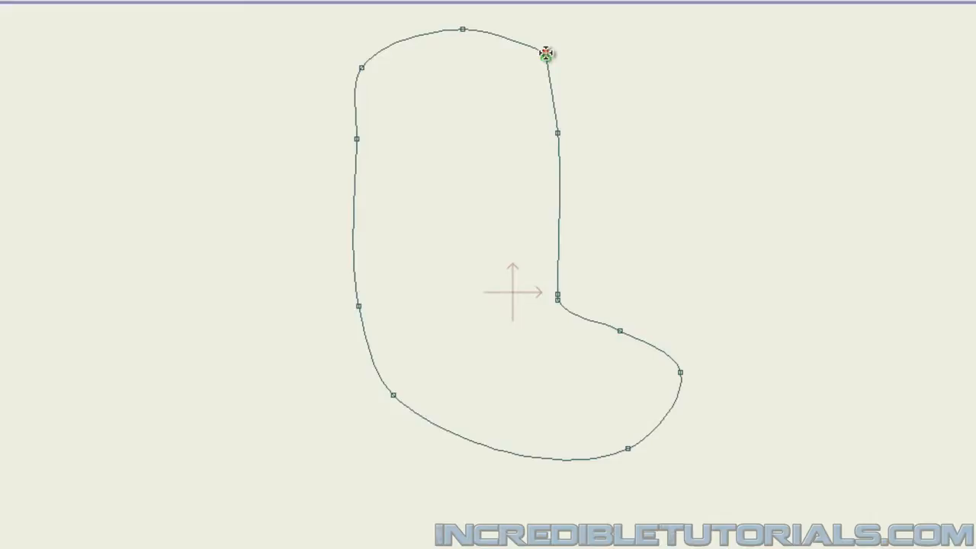
{"action": "left_click", "coordinate": [546, 54]}
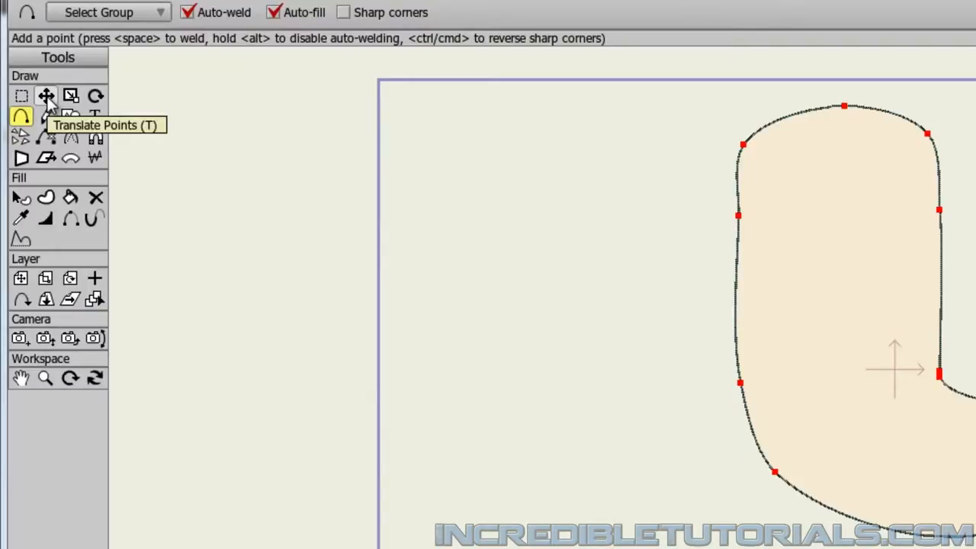
Move the points where the face meets the muzzle upward with Translate Points, and shift the muzzle's upper point outward.
{"action": "left_click", "coordinate": [46, 95]}
{"action": "left_click", "coordinate": [608, 452]}
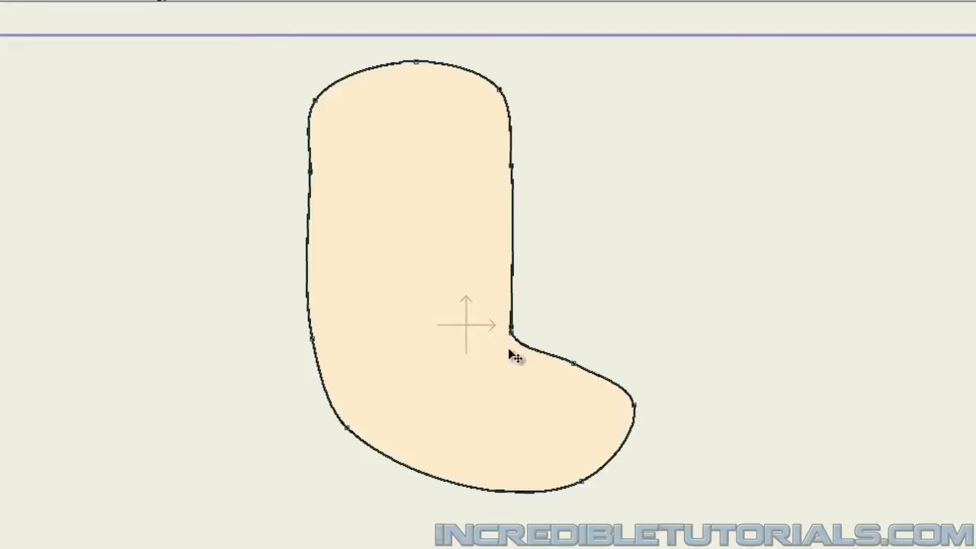
{"action": "left_click_drag", "start_coordinate": [512, 327], "coordinate": [511, 280]}
{"action": "left_click_drag", "start_coordinate": [512, 340], "coordinate": [515, 312]}
{"action": "left_click_drag", "start_coordinate": [577, 366], "coordinate": [588, 357]}
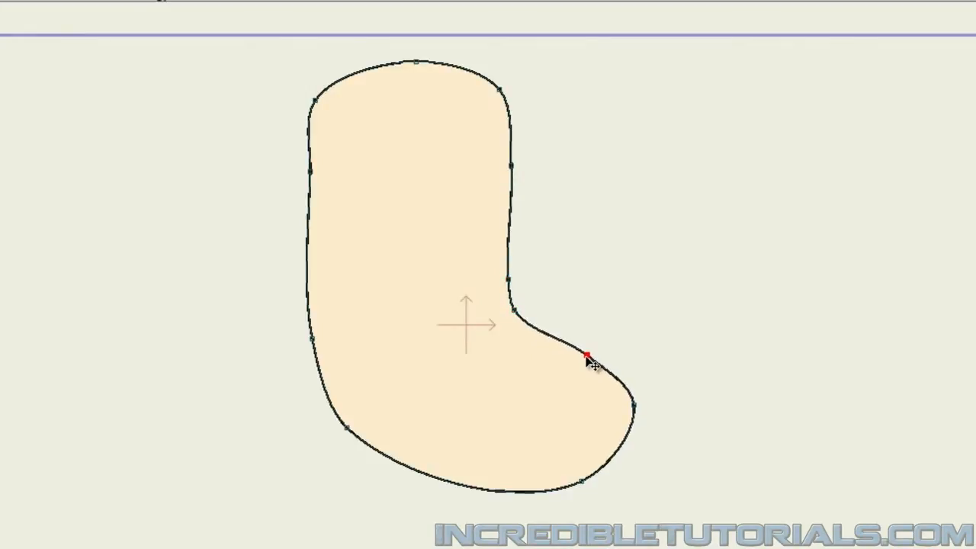
Move the points along the back of the head slightly outward, check all the outline's points, and clear the selection.
{"action": "left_click_drag", "start_coordinate": [313, 340], "coordinate": [322, 340]}
{"action": "left_click_drag", "start_coordinate": [323, 341], "coordinate": [307, 341]}
{"action": "left_click_drag", "start_coordinate": [312, 173], "coordinate": [300, 175]}
{"action": "left_click_drag", "start_coordinate": [320, 103], "coordinate": [312, 100]}
{"action": "key", "text": "ctrl+a"}
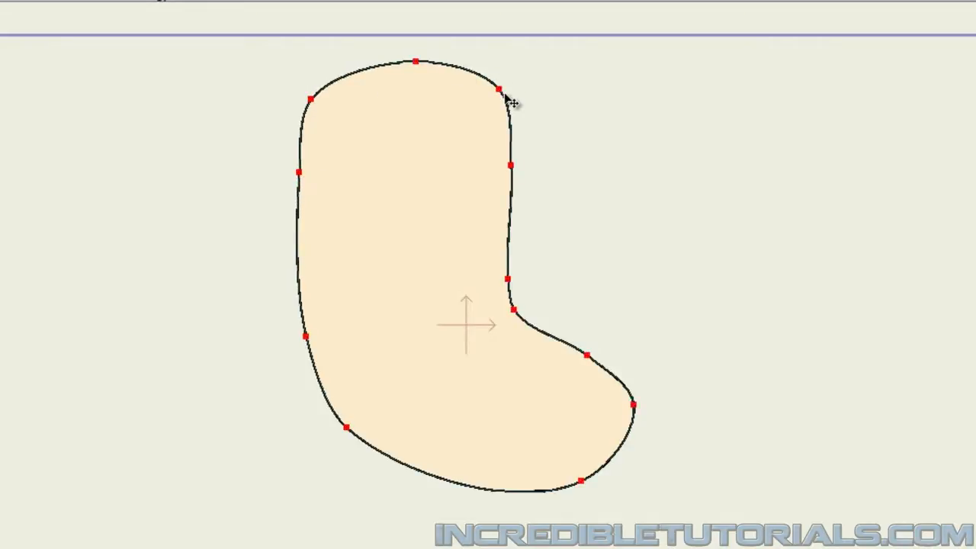
{"action": "left_click", "coordinate": [593, 164]}
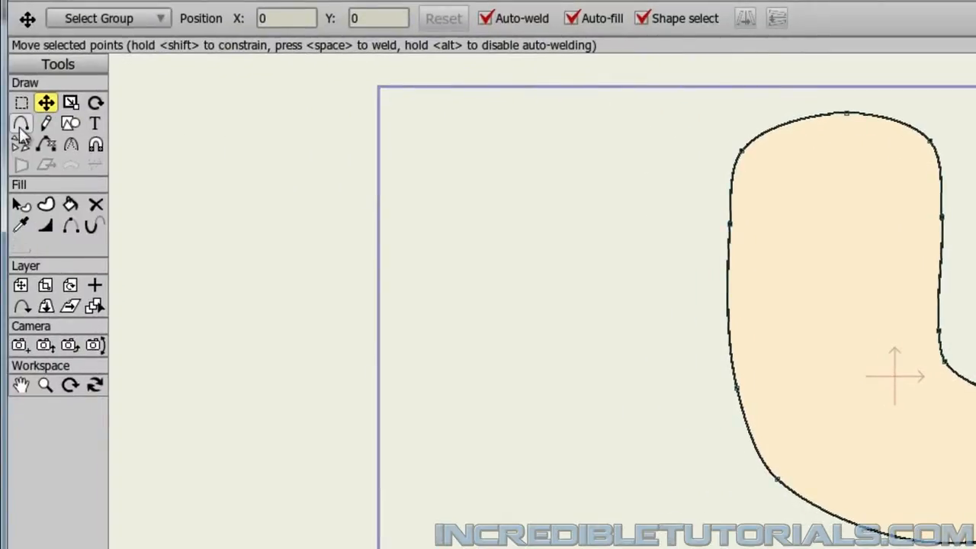
Add a point to the head outline just below the corner where the face meets the muzzle.
{"action": "left_click", "coordinate": [21, 125]}
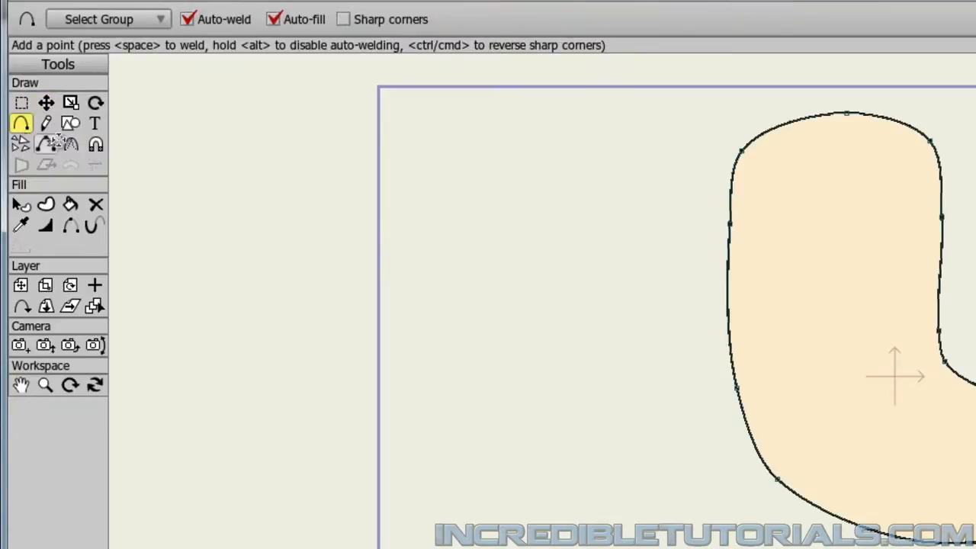
{"action": "left_click", "coordinate": [678, 337]}
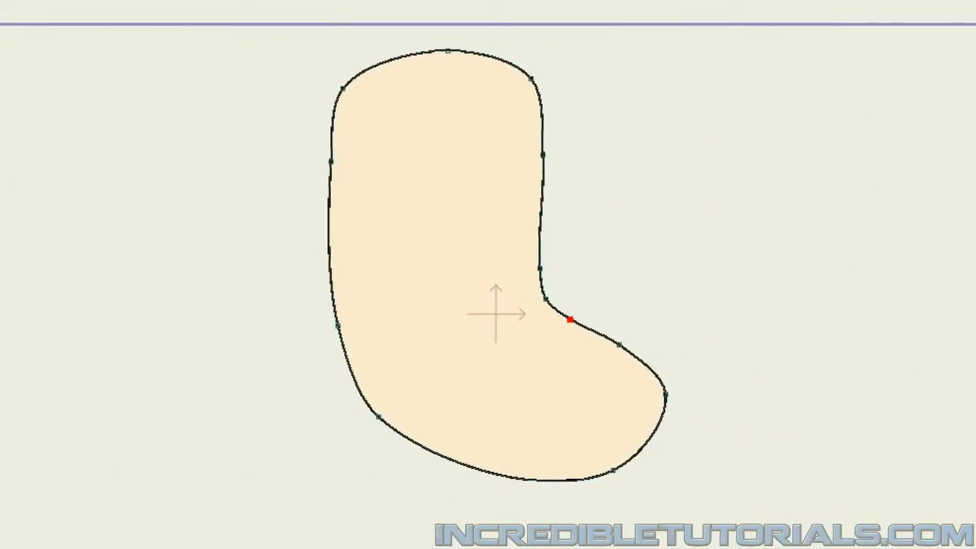
{"action": "left_click_drag", "start_coordinate": [573, 319], "coordinate": [552, 306]}
{"action": "left_click", "coordinate": [658, 342]}
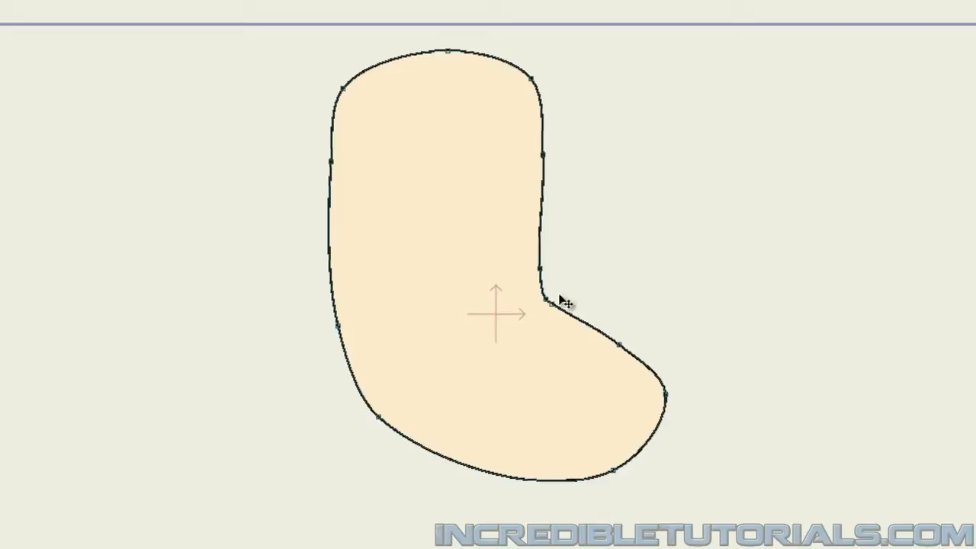
Nudge the forehead points inward and adjust the upper back-of-head points to refine the head shape.
{"action": "left_click_drag", "start_coordinate": [544, 155], "coordinate": [538, 149]}
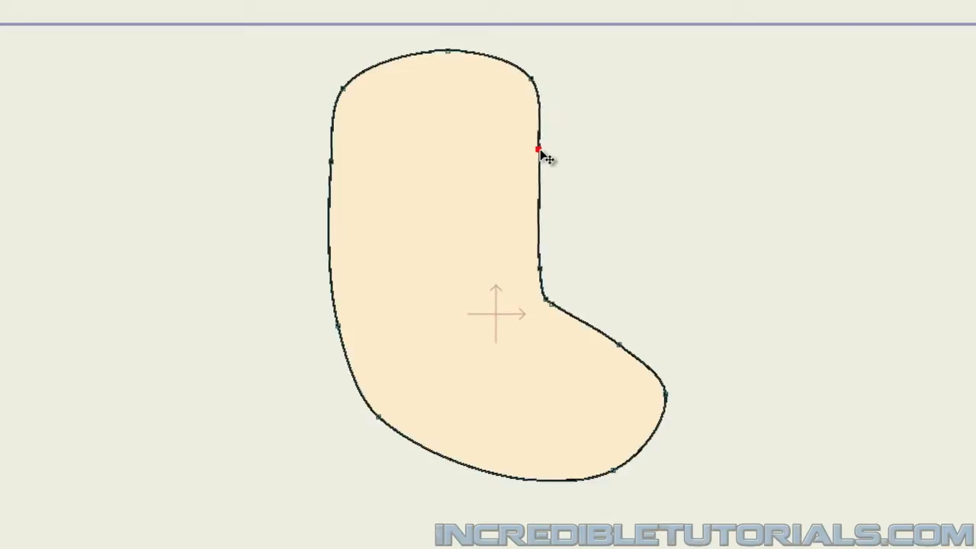
{"action": "left_click_drag", "start_coordinate": [533, 79], "coordinate": [527, 73]}
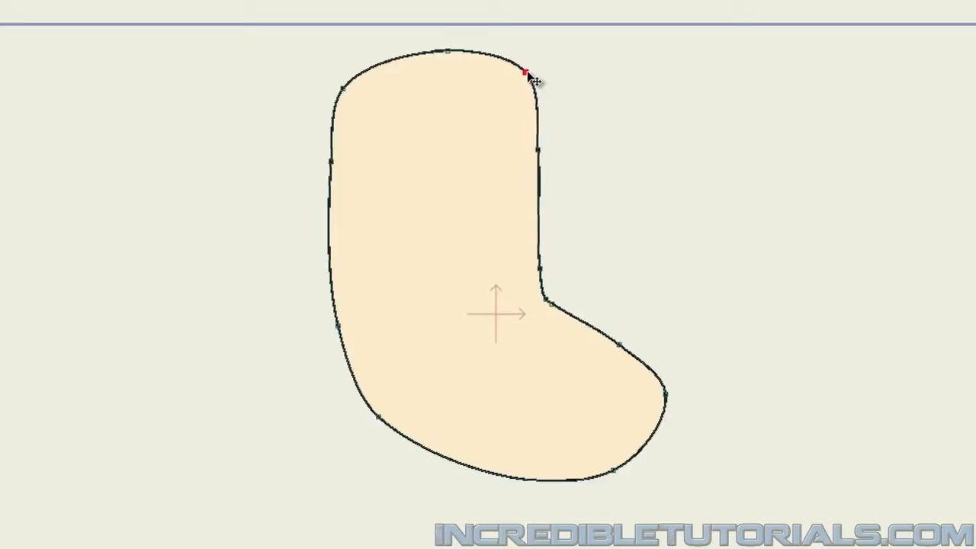
{"action": "left_click_drag", "start_coordinate": [348, 93], "coordinate": [347, 90]}
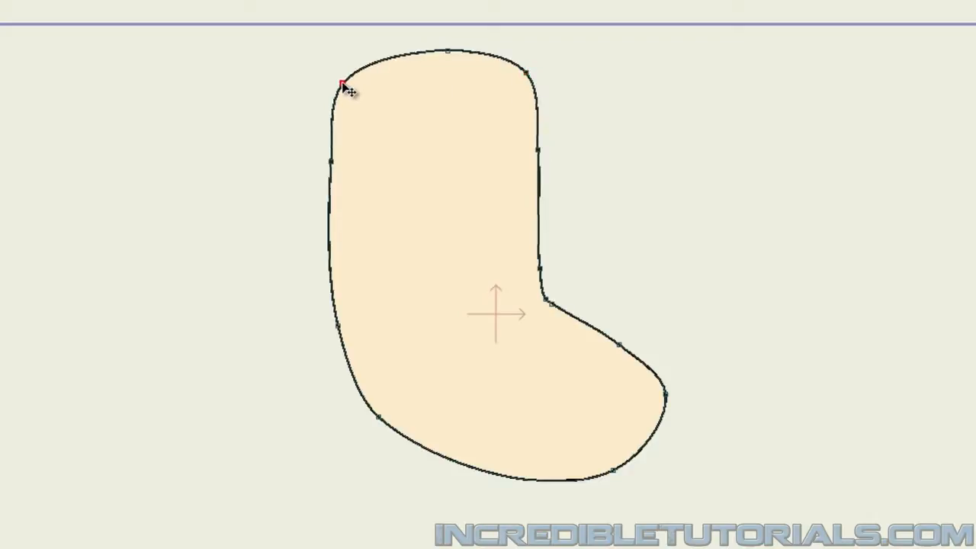
{"action": "left_click_drag", "start_coordinate": [337, 164], "coordinate": [333, 161]}
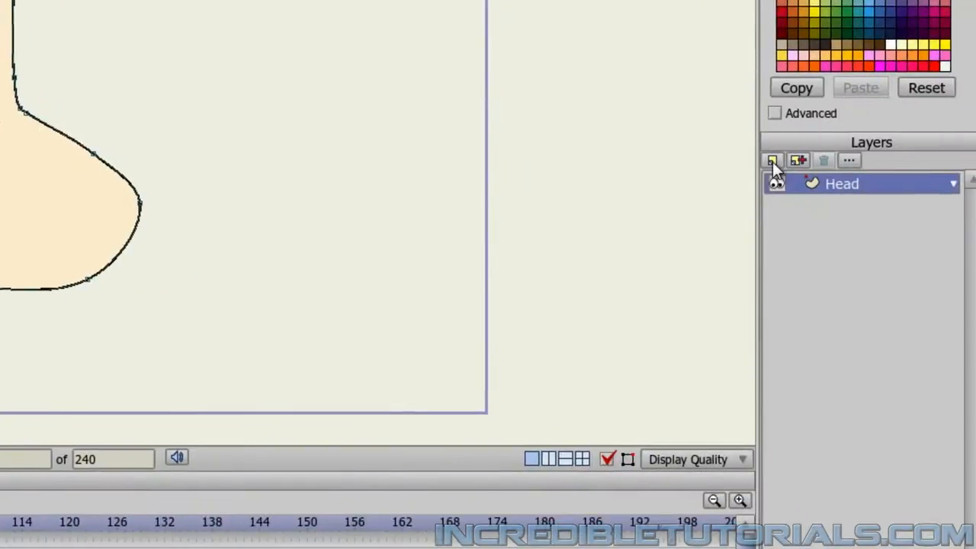
Add a new vector layer named Ear above the Head layer.
{"action": "left_click", "coordinate": [772, 162]}
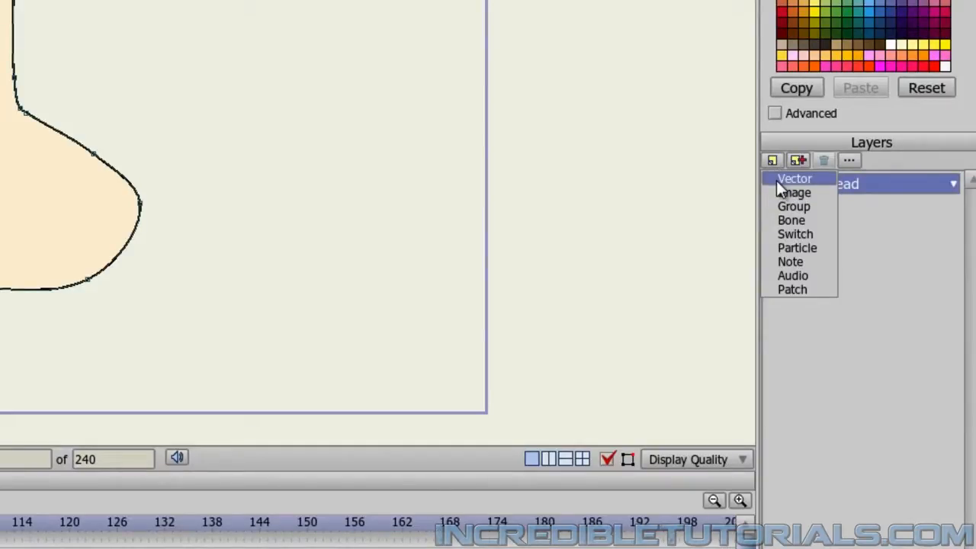
{"action": "left_click", "coordinate": [778, 182]}
{"action": "type", "text": "E"}
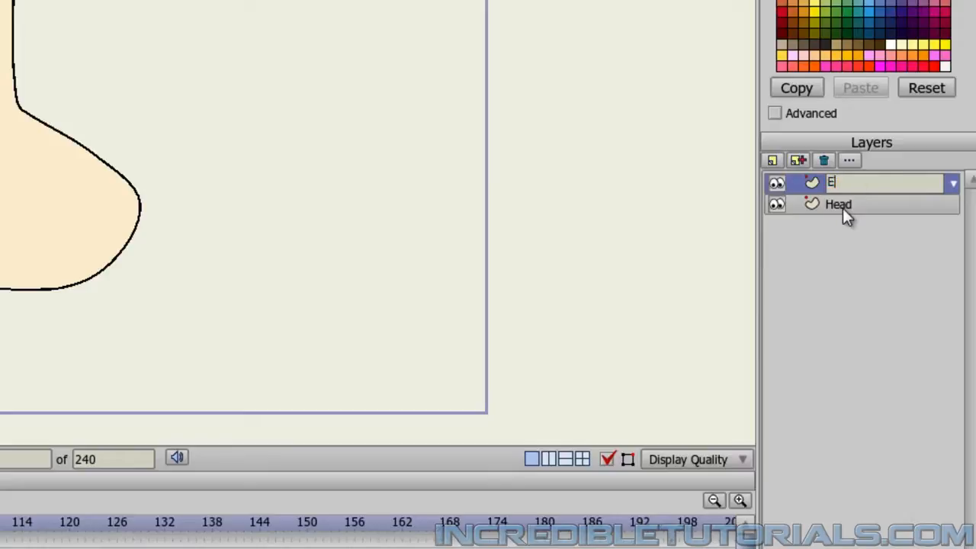
{"action": "type", "text": "ar"}
{"action": "key", "text": "Return"}
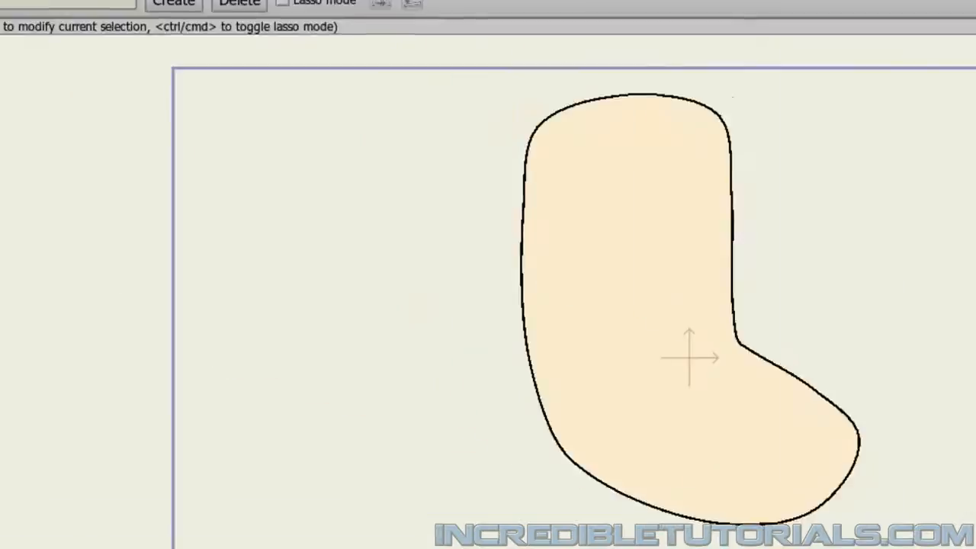
Draw a circular ear over the back edge of the head with the Draw Shape tool, shift it slightly outward, and clear the selection.
{"action": "left_click", "coordinate": [71, 173]}
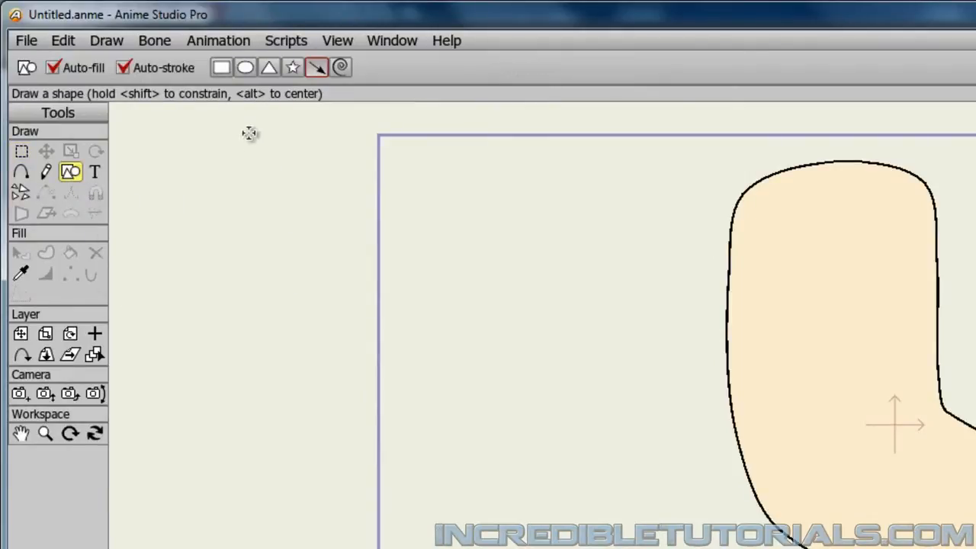
{"action": "left_click", "coordinate": [241, 73]}
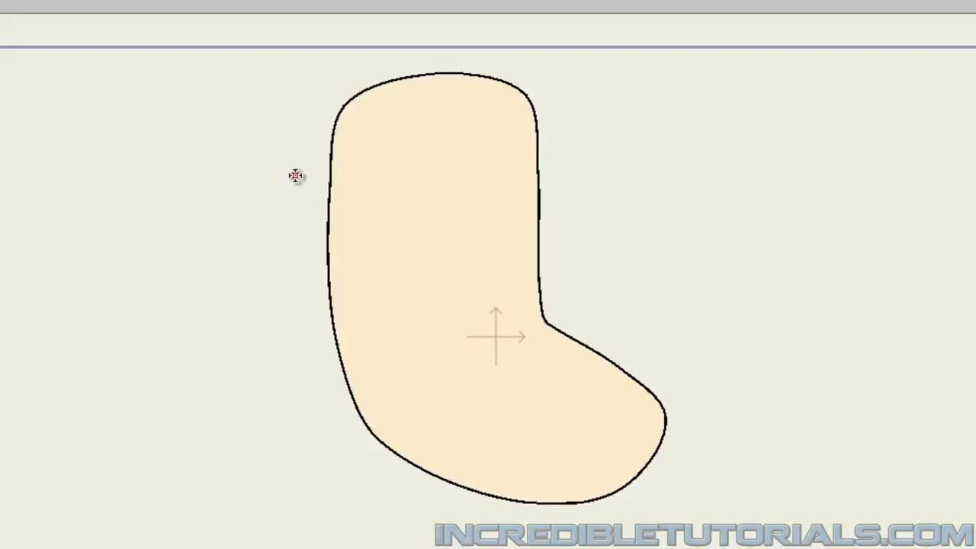
{"action": "left_click_drag", "start_coordinate": [295, 176], "coordinate": [380, 257]}
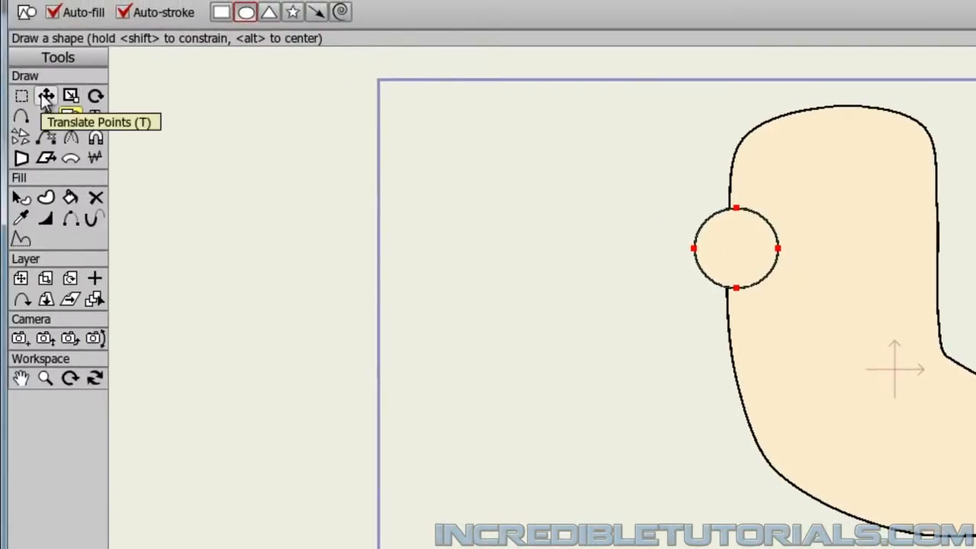
{"action": "left_click", "coordinate": [44, 97]}
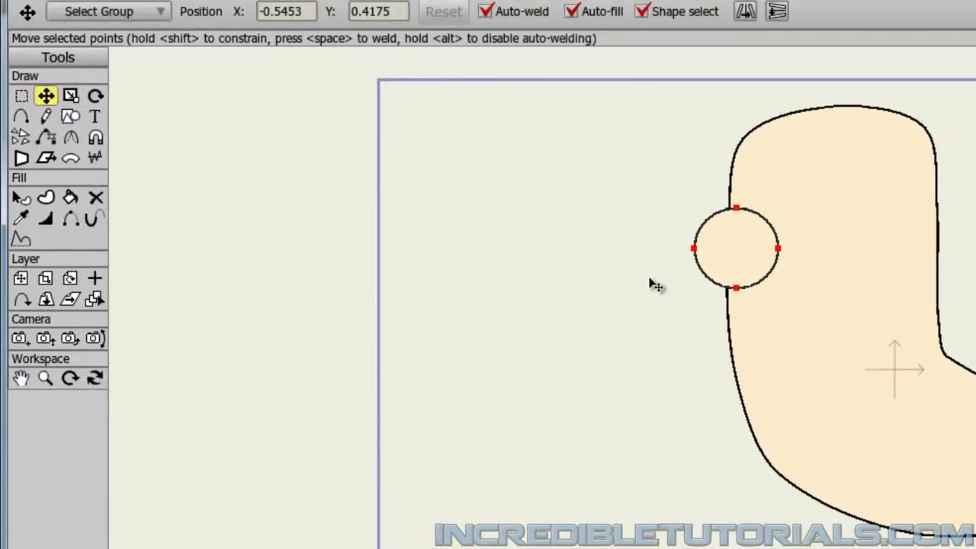
{"action": "mouse_move", "coordinate": [725, 273]}
{"action": "left_mouse_down"}
{"action": "mouse_move", "coordinate": [704, 275]}
{"action": "mouse_move", "coordinate": [709, 264]}
{"action": "mouse_move", "coordinate": [708, 274]}
{"action": "left_mouse_up"}
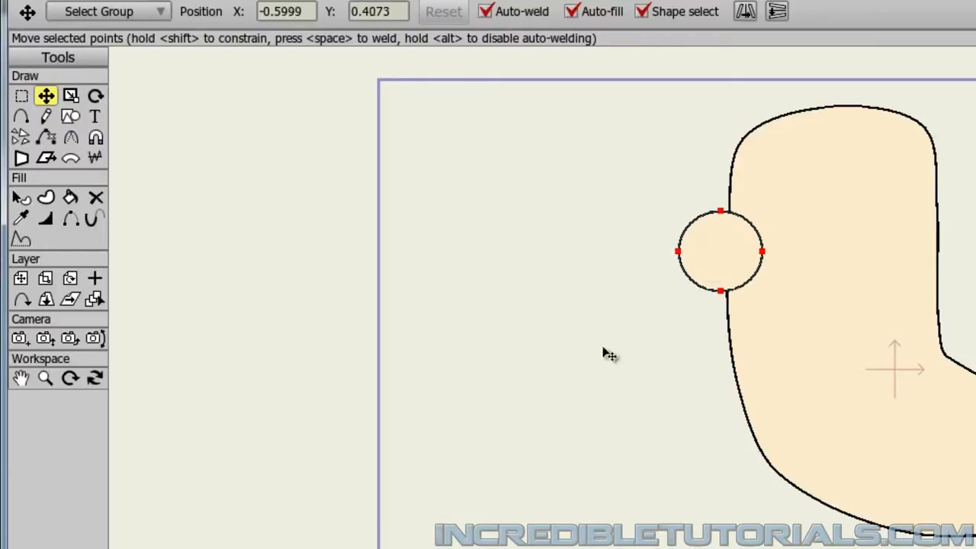
{"action": "left_click", "coordinate": [584, 371]}
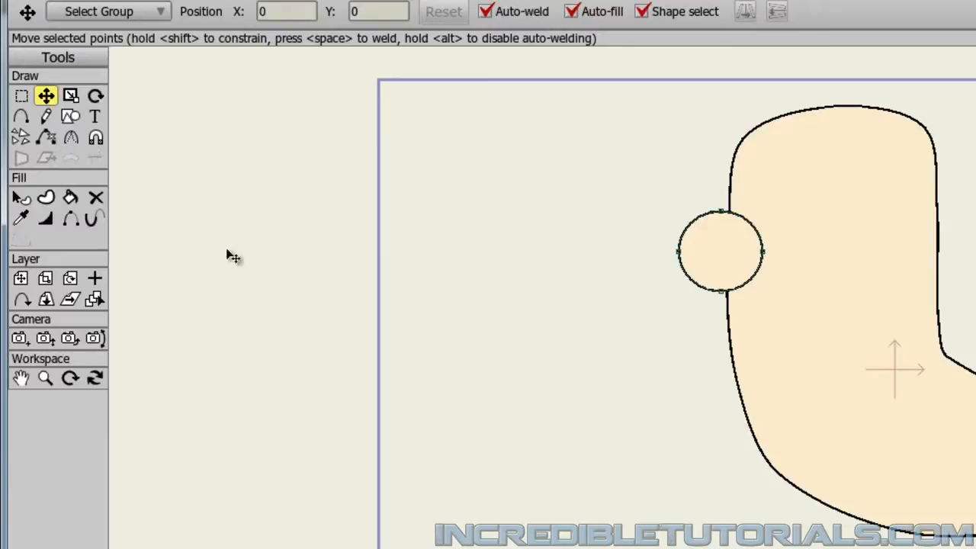
Add two points to the ear outline inside the head, one above and one below its innermost point.
{"action": "left_click", "coordinate": [16, 120]}
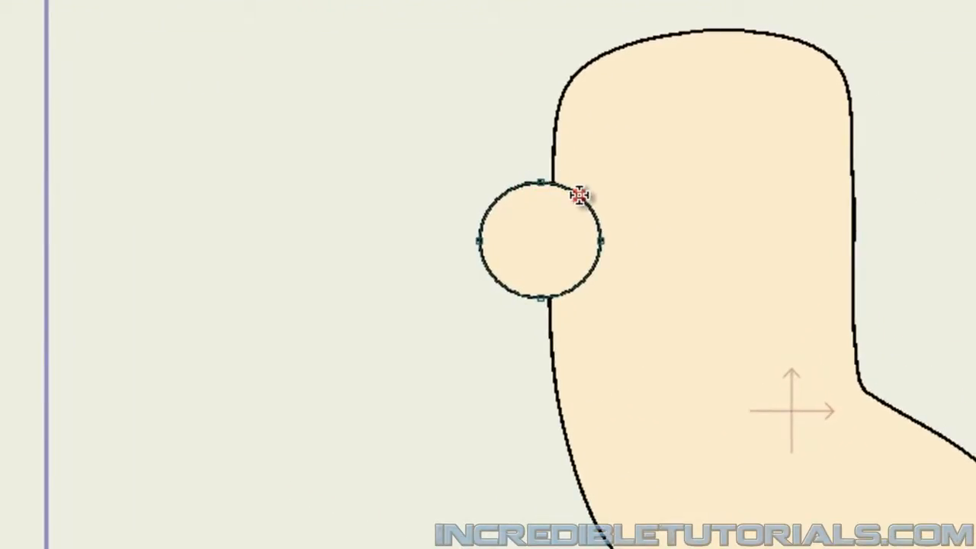
{"action": "left_click", "coordinate": [580, 195]}
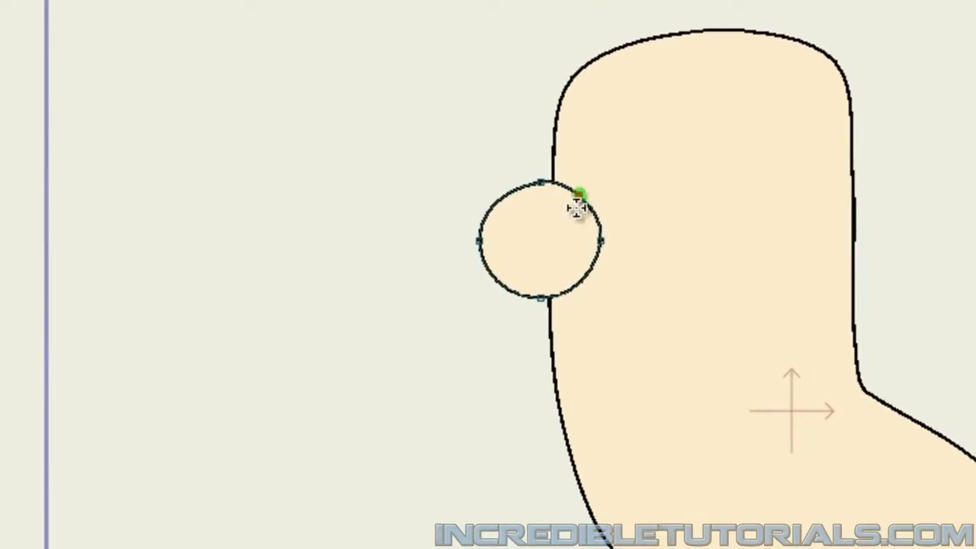
{"action": "left_click", "coordinate": [583, 297]}
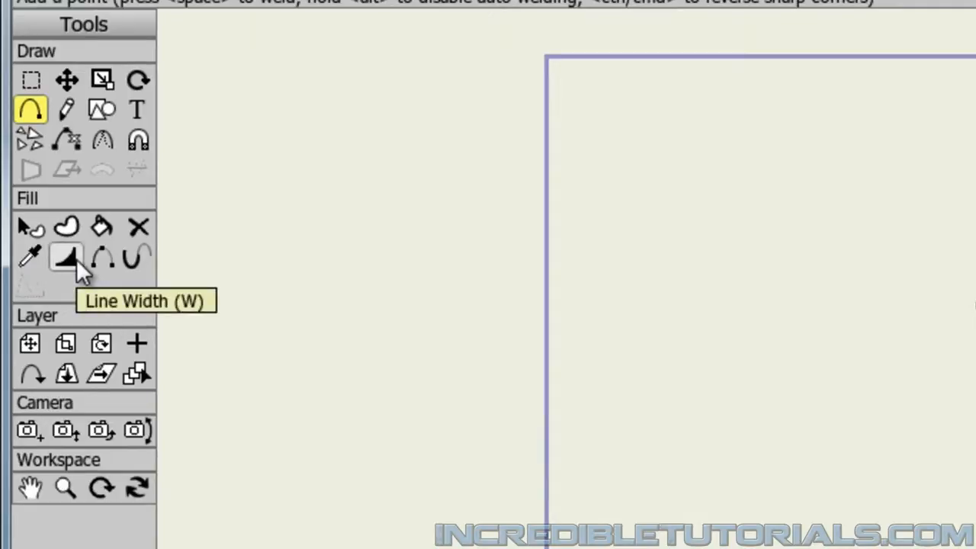
Set the line width to 0 at the ear's lower added point inside the head.
{"action": "left_click", "coordinate": [77, 260]}
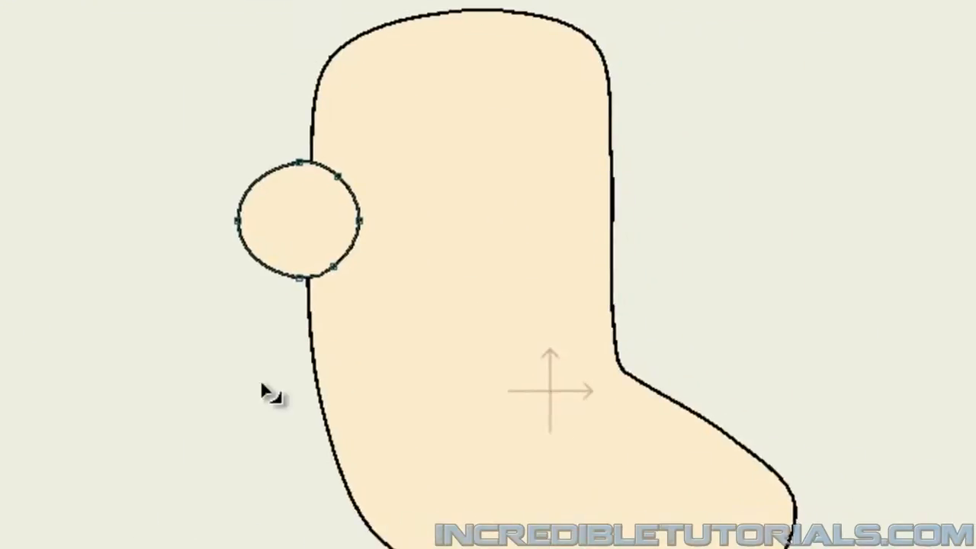
{"action": "left_click", "coordinate": [332, 268]}
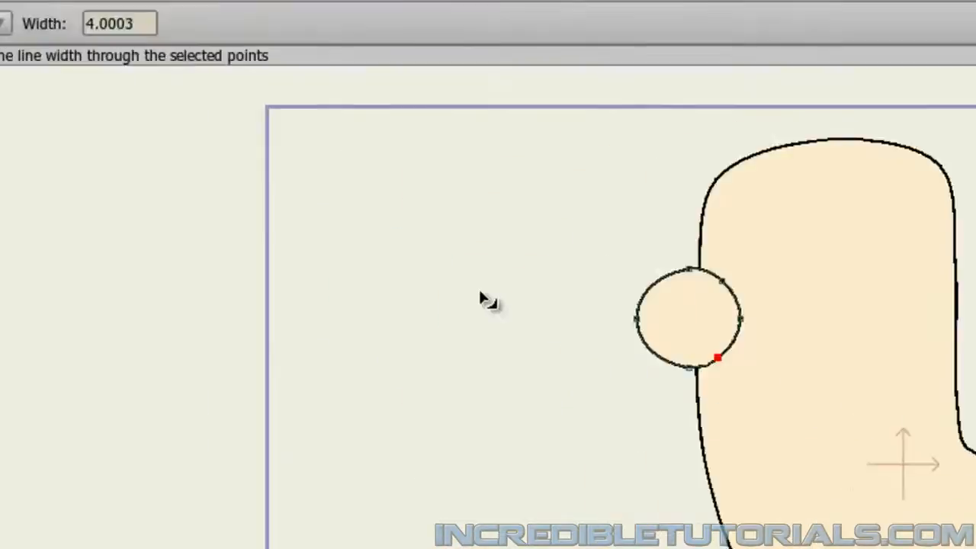
{"action": "left_click_drag", "start_coordinate": [150, 21], "coordinate": [78, 32]}
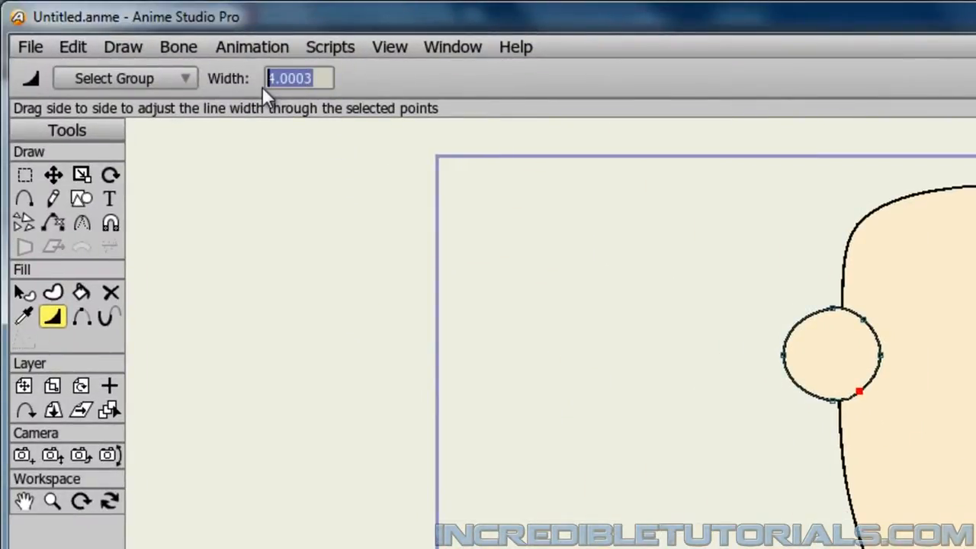
{"action": "type", "text": "0"}
{"action": "key", "text": "Return"}
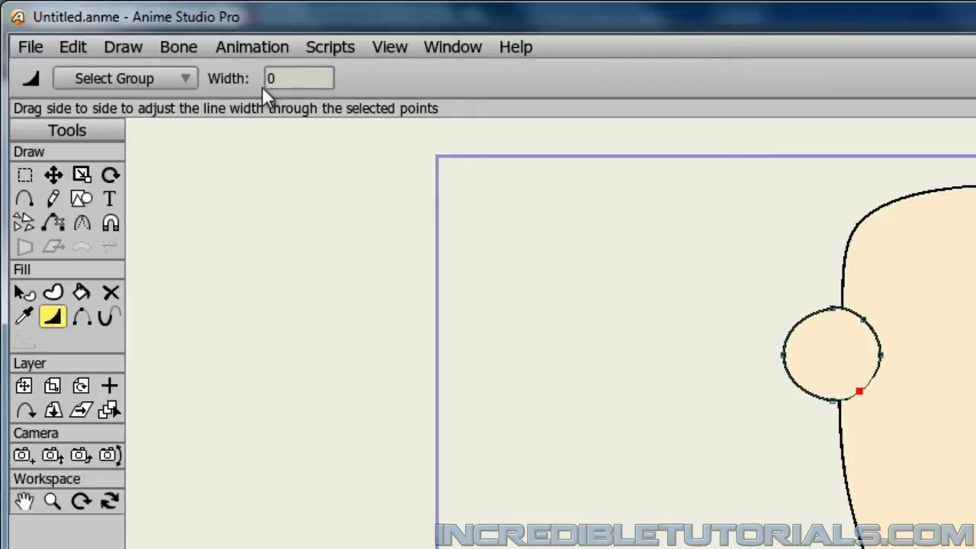
Set the line width to 0 at the ear's upper added point and at its innermost point.
{"action": "left_click", "coordinate": [864, 321]}
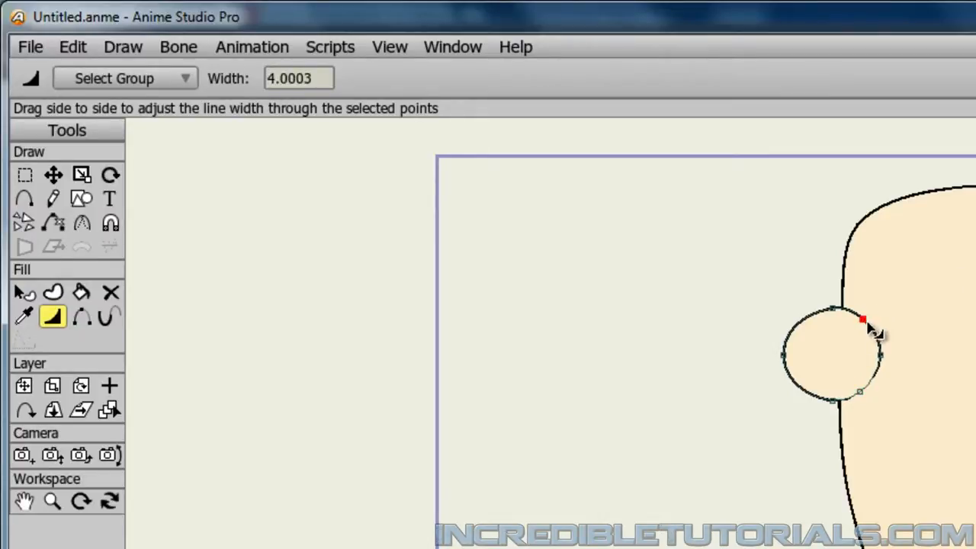
{"action": "left_click_drag", "start_coordinate": [309, 79], "coordinate": [249, 78]}
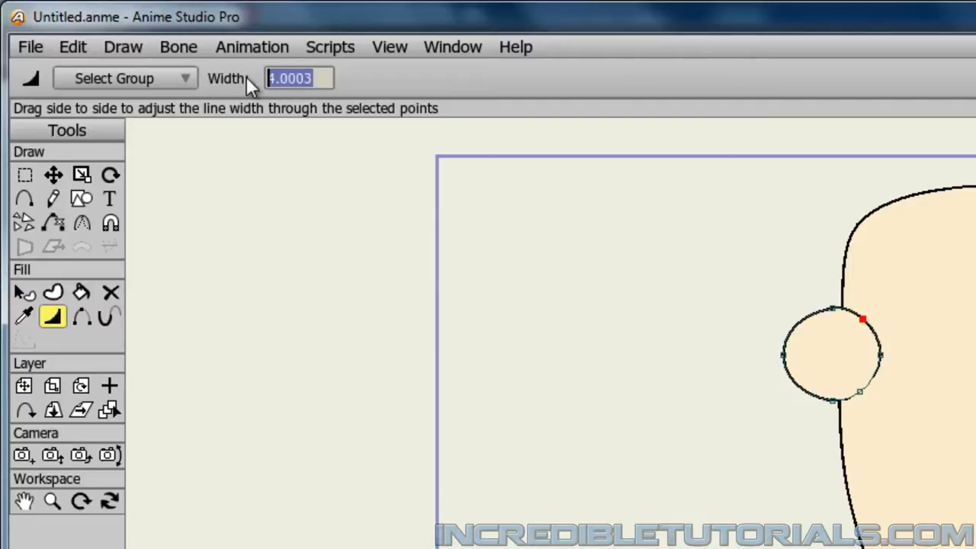
{"action": "type", "text": "0"}
{"action": "key", "text": "Return"}
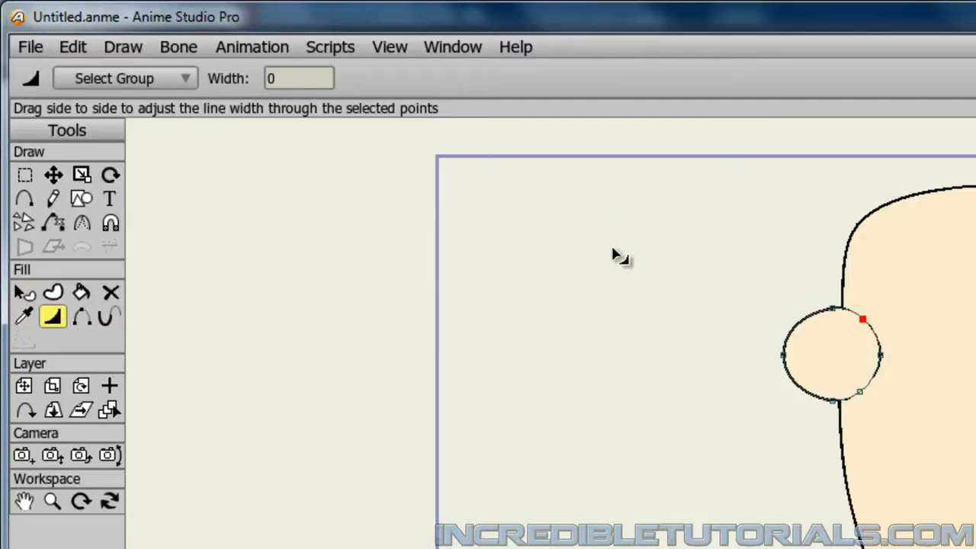
{"action": "left_click", "coordinate": [880, 354]}
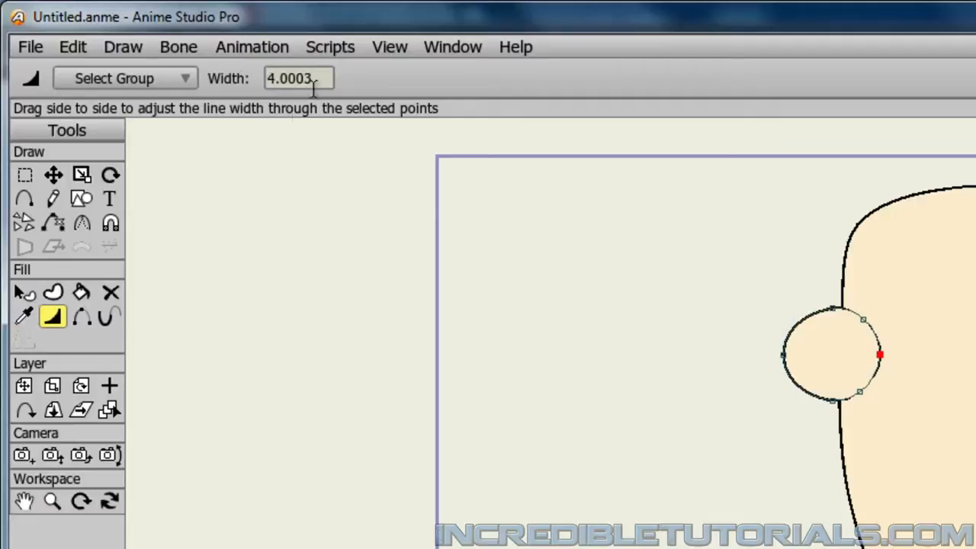
{"action": "left_click_drag", "start_coordinate": [319, 79], "coordinate": [225, 79]}
{"action": "type", "text": "0"}
{"action": "key", "text": "Return"}
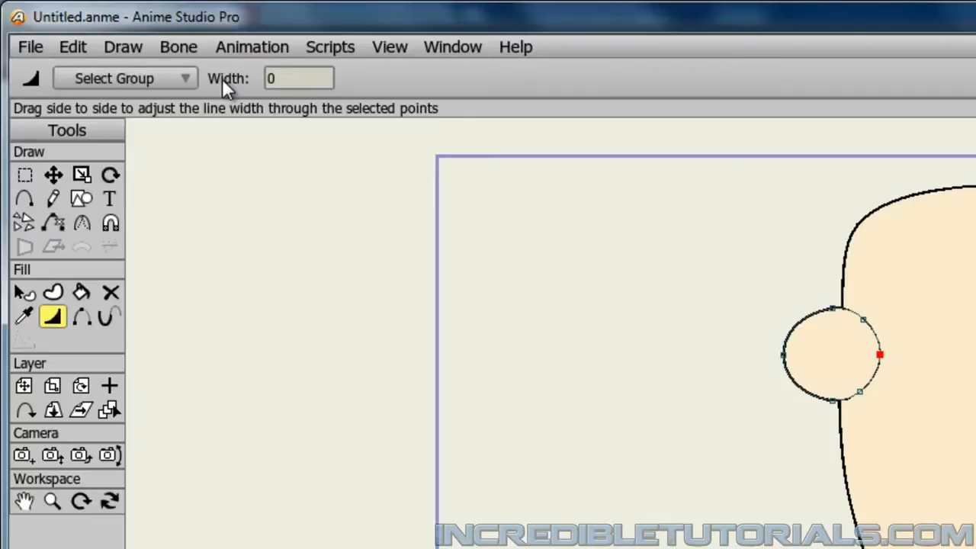
Render a preview of the head and ear to check the hidden outline, and close the preview.
{"action": "left_click", "coordinate": [31, 47]}
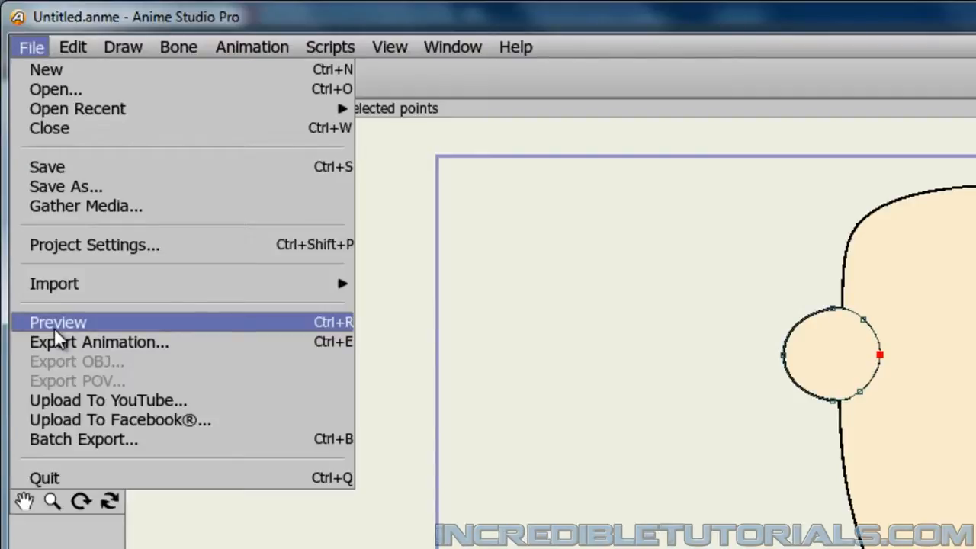
{"action": "left_click", "coordinate": [54, 326]}
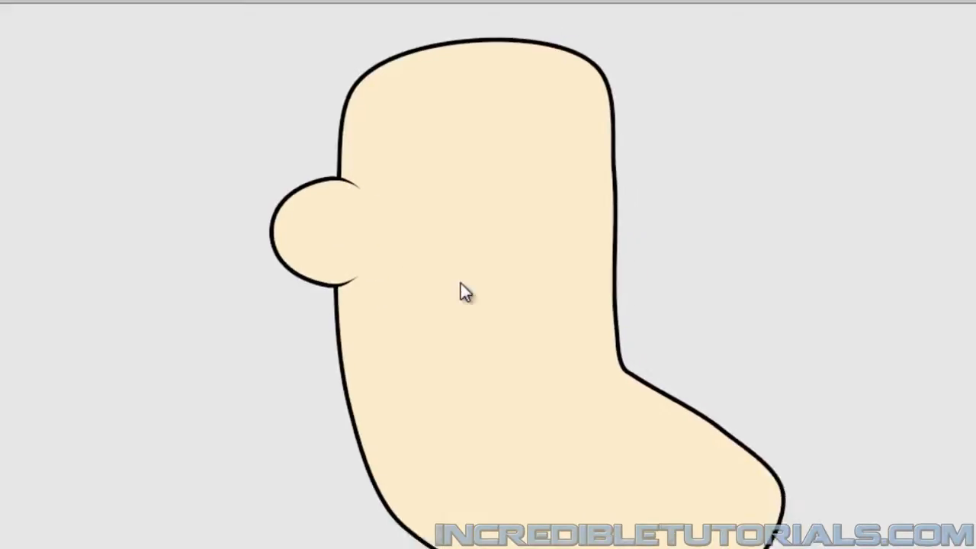
{"action": "left_click", "coordinate": [954, 18]}
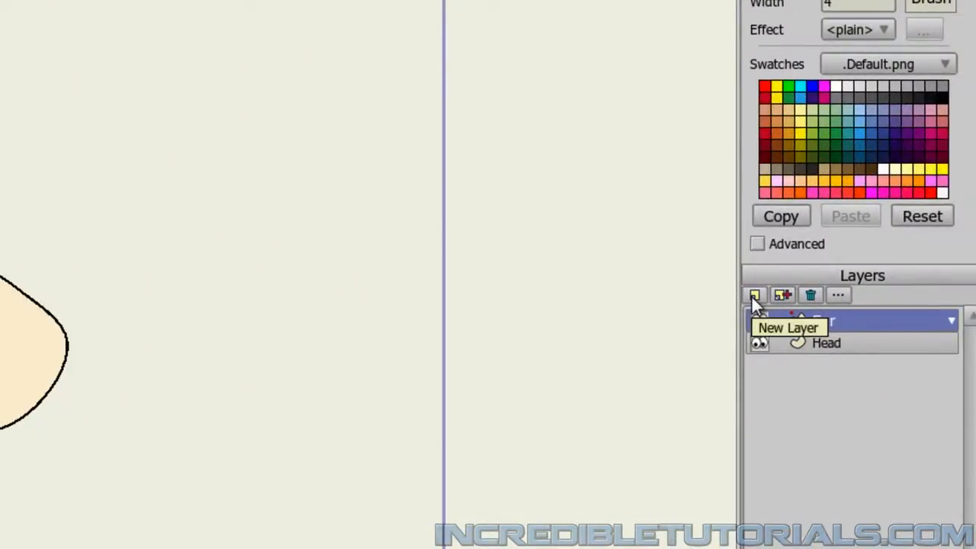
Add a new vector layer named Eyes above the Ear layer.
{"action": "left_click", "coordinate": [754, 296]}
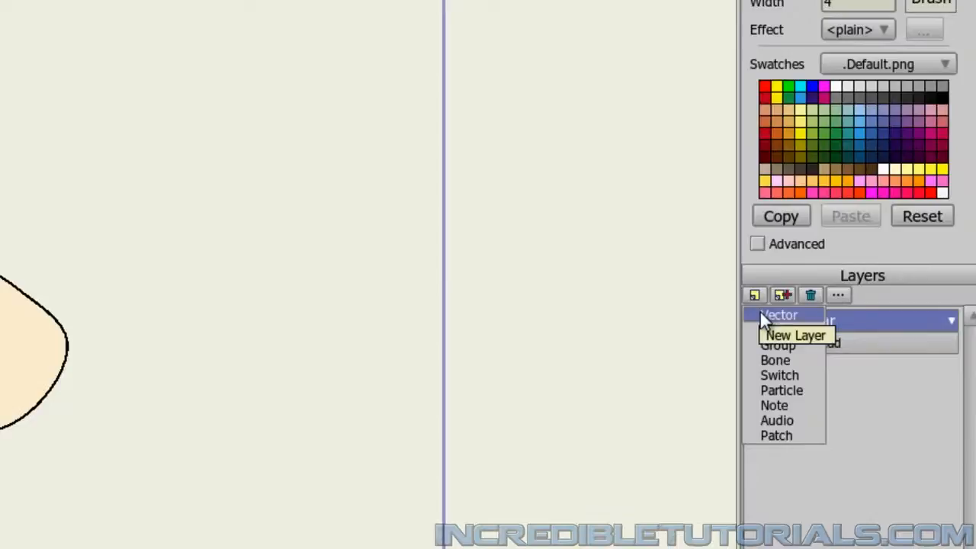
{"action": "left_click", "coordinate": [770, 315]}
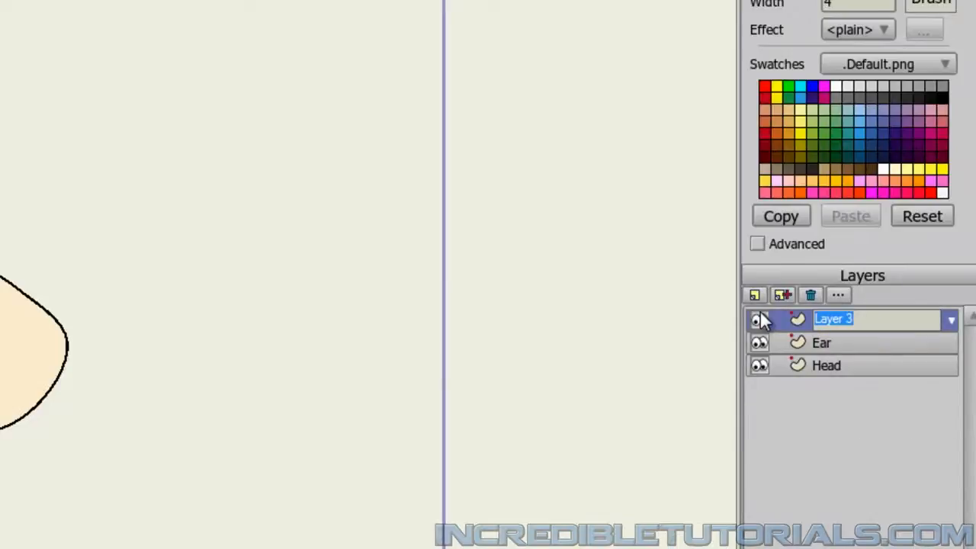
{"action": "type", "text": "Eyes"}
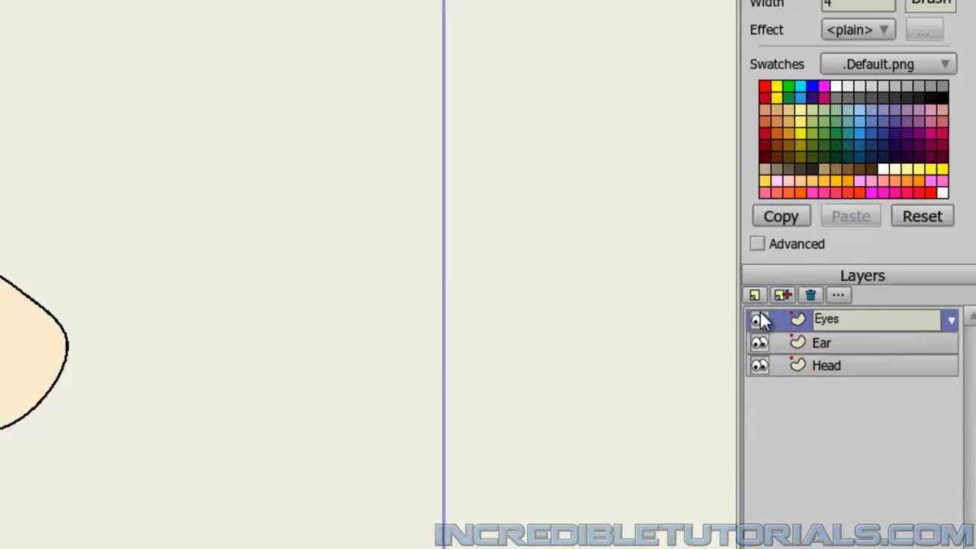
{"action": "key", "text": "Return"}
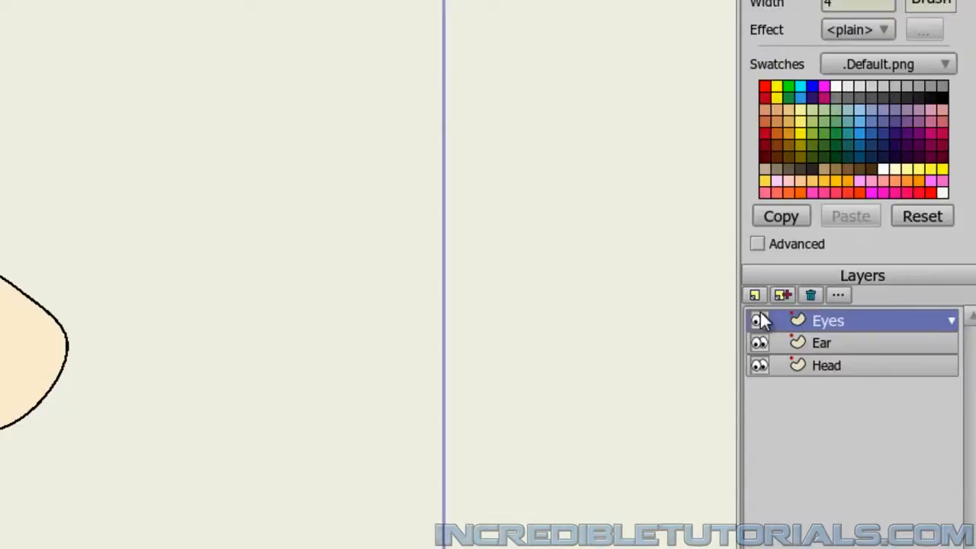
Activate the Draw Shape tool and set the fill color to white (FFFFFF).
{"action": "left_click", "coordinate": [81, 121]}
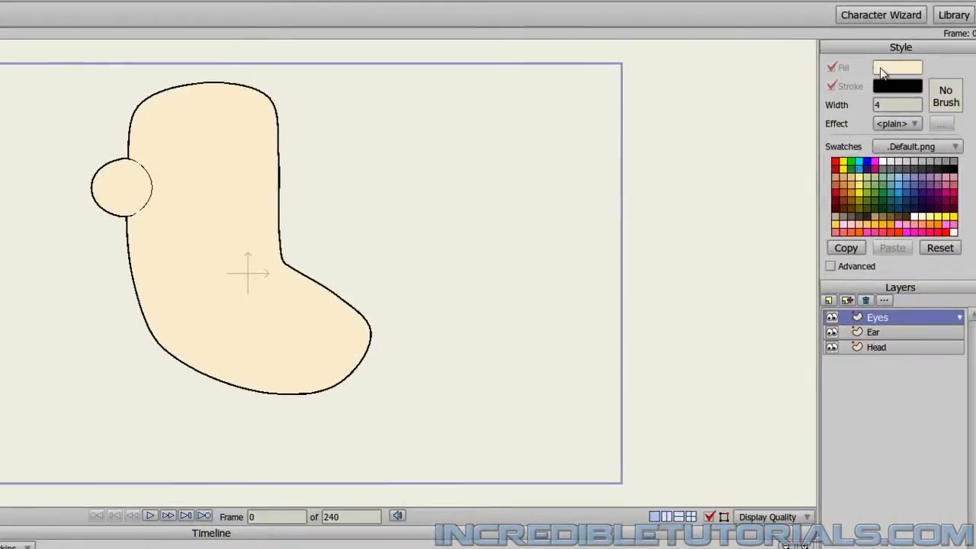
{"action": "left_click", "coordinate": [879, 69]}
{"action": "left_click_drag", "start_coordinate": [263, 326], "coordinate": [111, 239]}
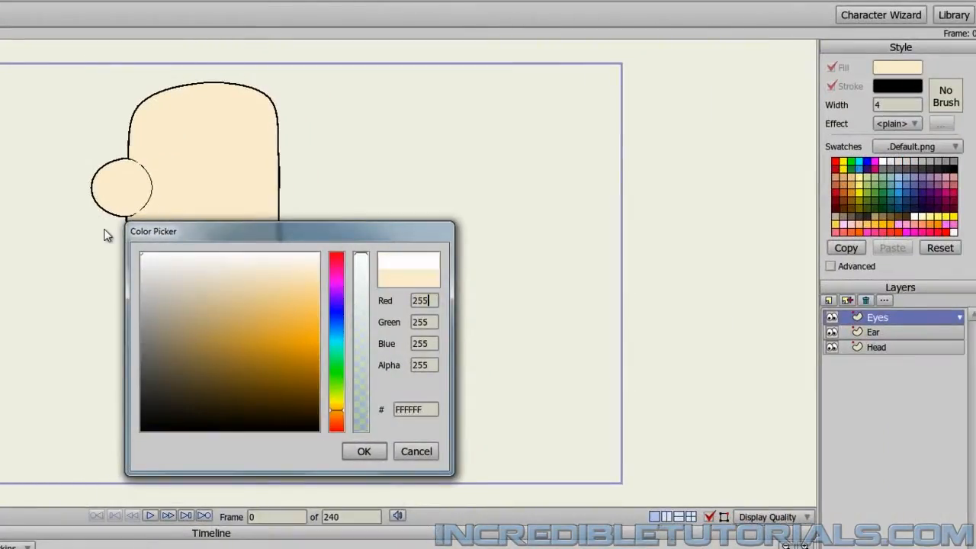
{"action": "left_click", "coordinate": [356, 452]}
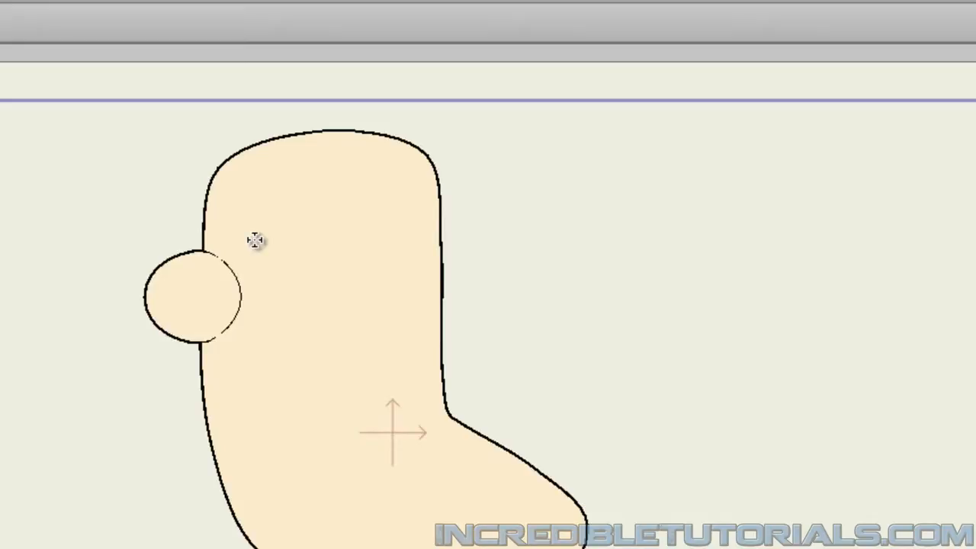
Draw a white circular eye on the upper part of the head beside the ear and nudge it slightly toward the face.
{"action": "left_click_drag", "start_coordinate": [255, 240], "coordinate": [333, 279]}
{"action": "left_click_drag", "start_coordinate": [336, 280], "coordinate": [341, 280]}
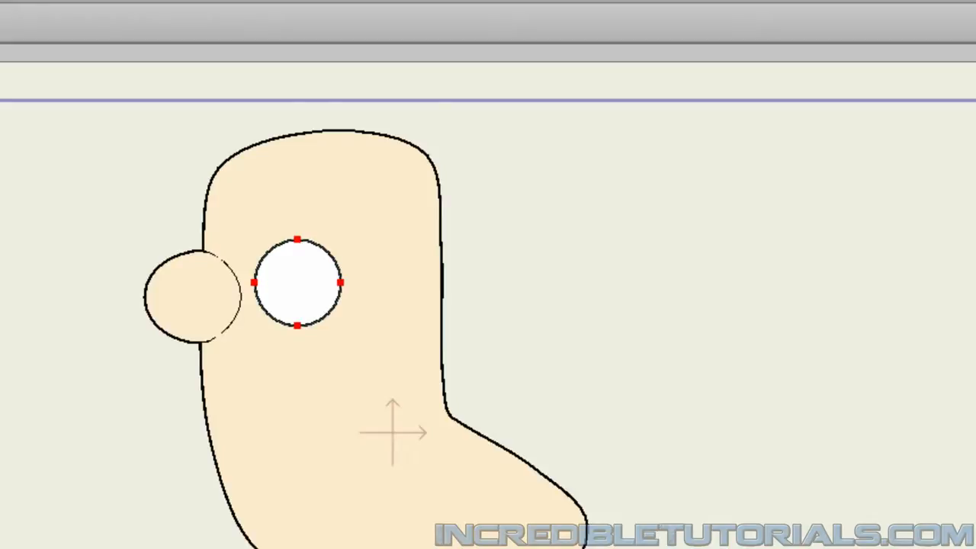
{"action": "key", "text": "t"}
{"action": "left_click_drag", "start_coordinate": [290, 298], "coordinate": [296, 290]}
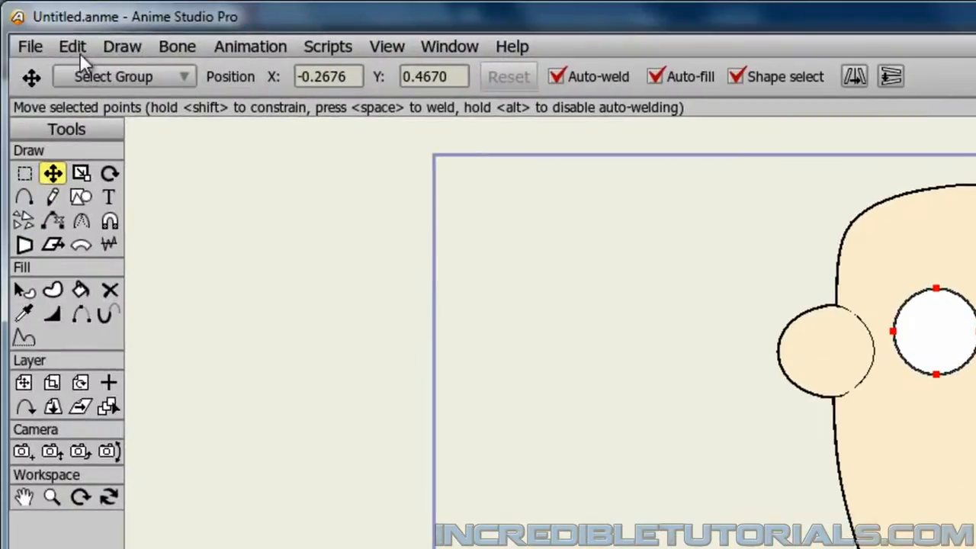
Duplicate the white eye circle and arrange both eyes side by side, with the copy overlapping the front edge of the face.
{"action": "left_click", "coordinate": [75, 47]}
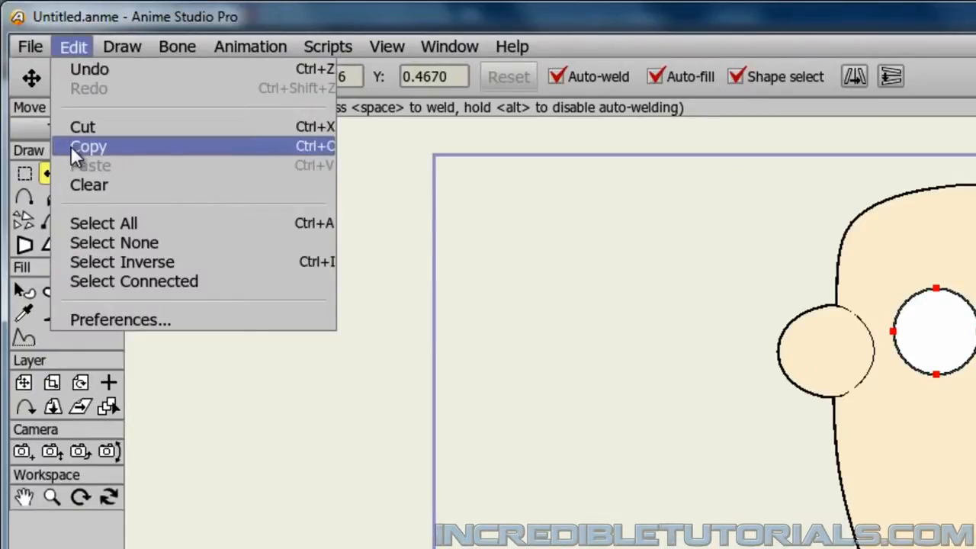
{"action": "left_click", "coordinate": [313, 147]}
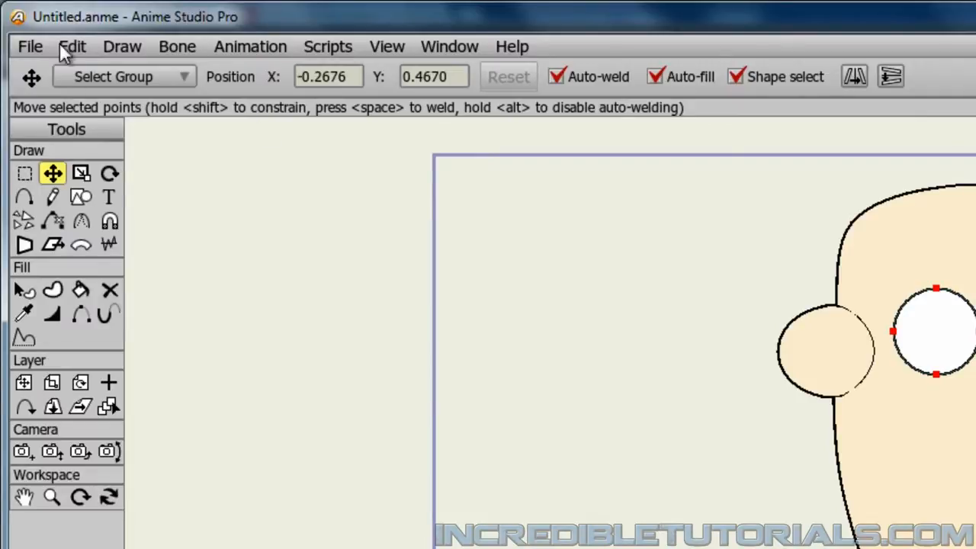
{"action": "left_click", "coordinate": [80, 43]}
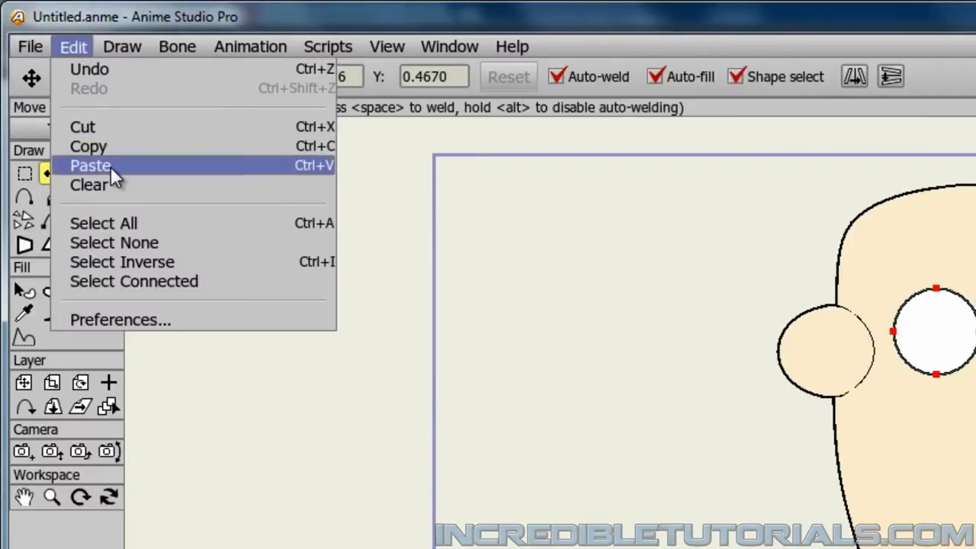
{"action": "left_click", "coordinate": [312, 180]}
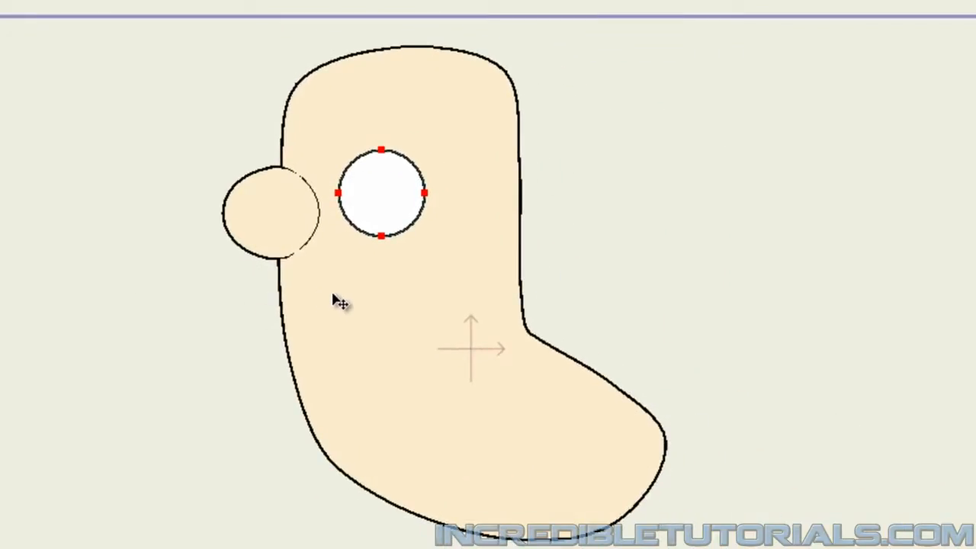
{"action": "left_click_drag", "start_coordinate": [378, 197], "coordinate": [493, 201]}
{"action": "left_click", "coordinate": [372, 206]}
{"action": "left_click_drag", "start_coordinate": [366, 203], "coordinate": [386, 200]}
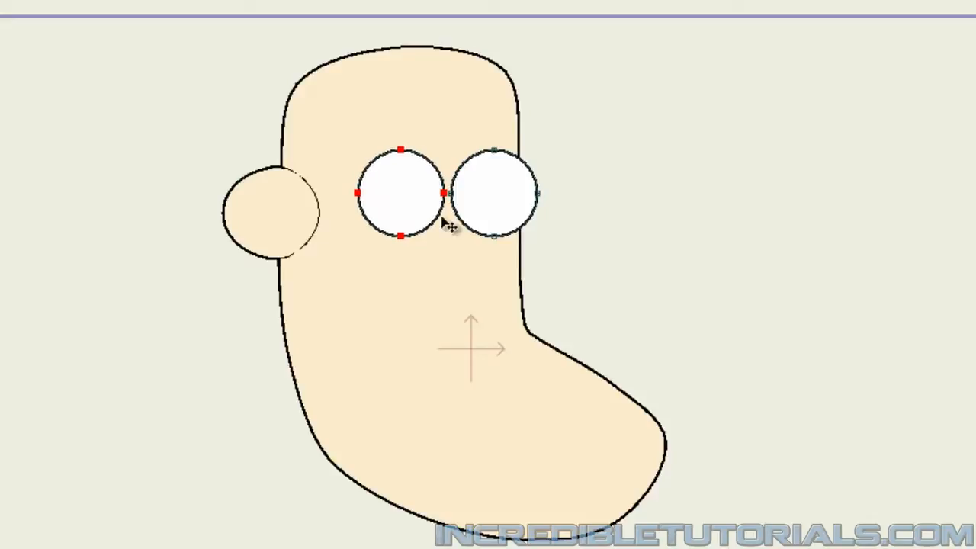
Scale the eye on the front edge of the face down slightly with Scale Points.
{"action": "left_click", "coordinate": [504, 220]}
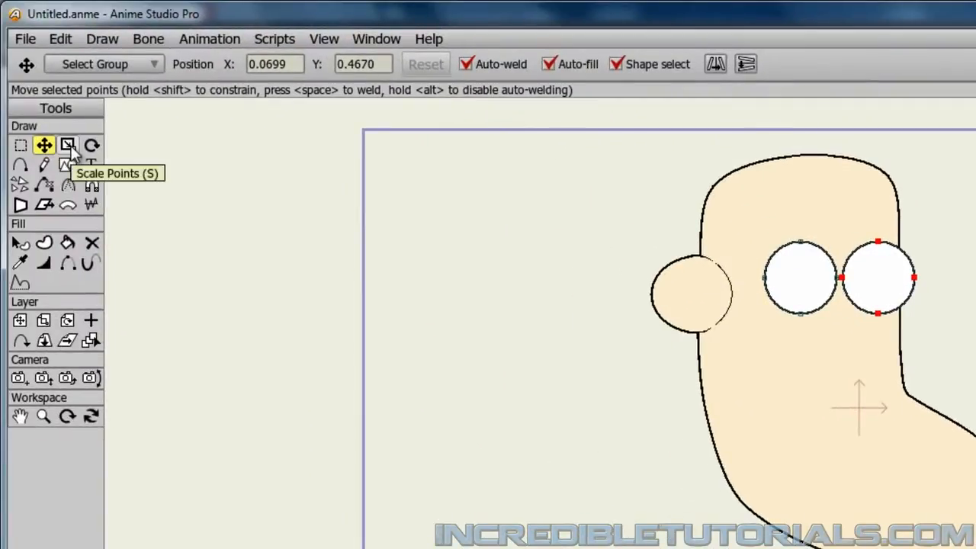
{"action": "left_click", "coordinate": [67, 146]}
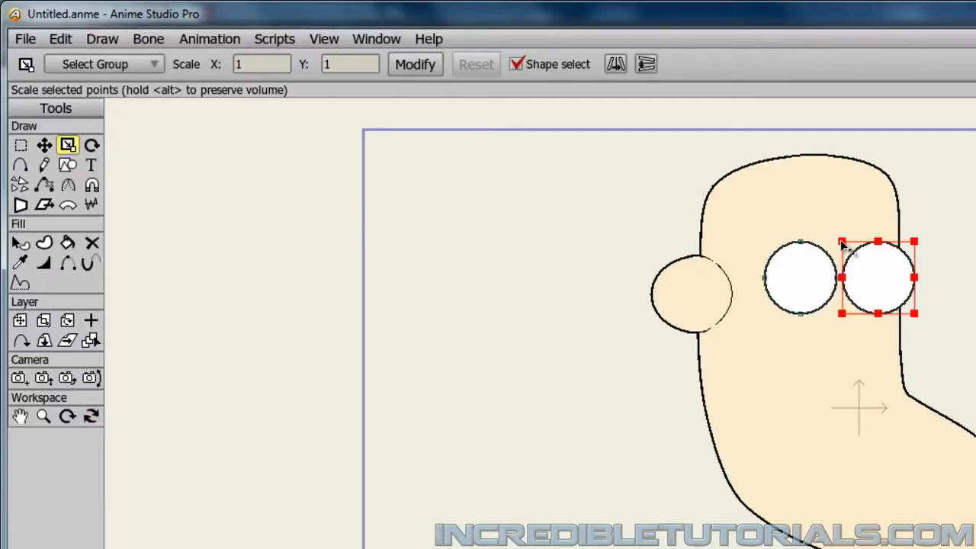
{"action": "left_click_drag", "start_coordinate": [841, 241], "coordinate": [845, 246]}
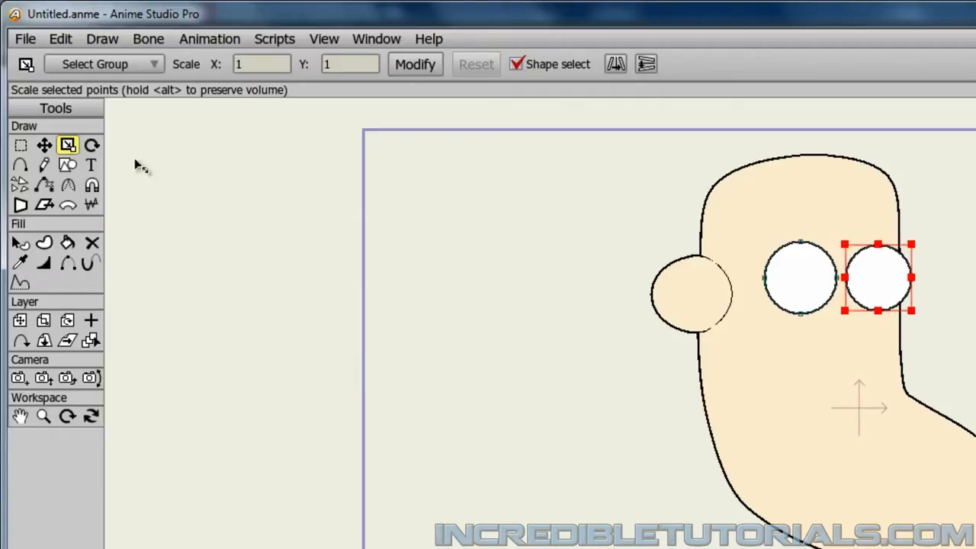
Move the larger eye slightly closer to the smaller one so the two nearly touch.
{"action": "left_click", "coordinate": [44, 145]}
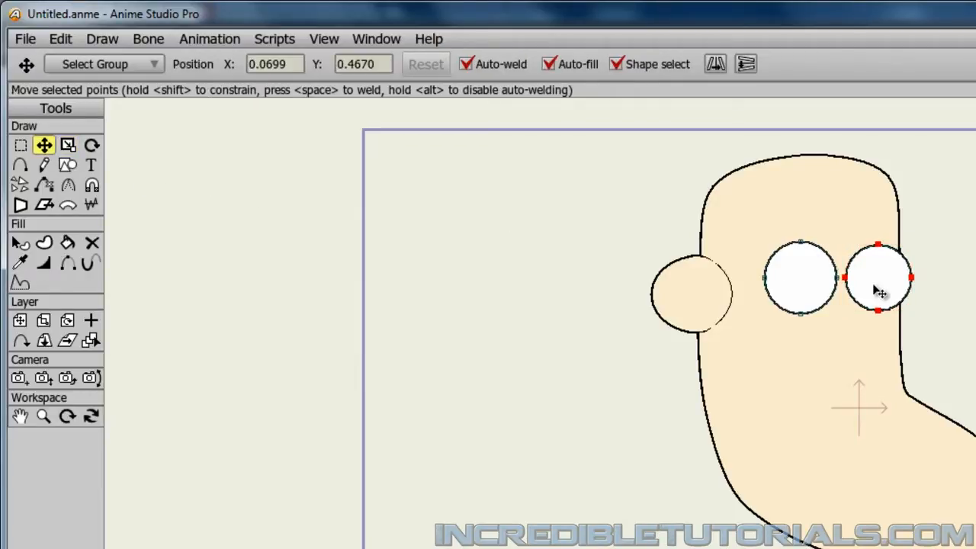
{"action": "left_click_drag", "start_coordinate": [878, 283], "coordinate": [878, 282]}
{"action": "left_click", "coordinate": [812, 293]}
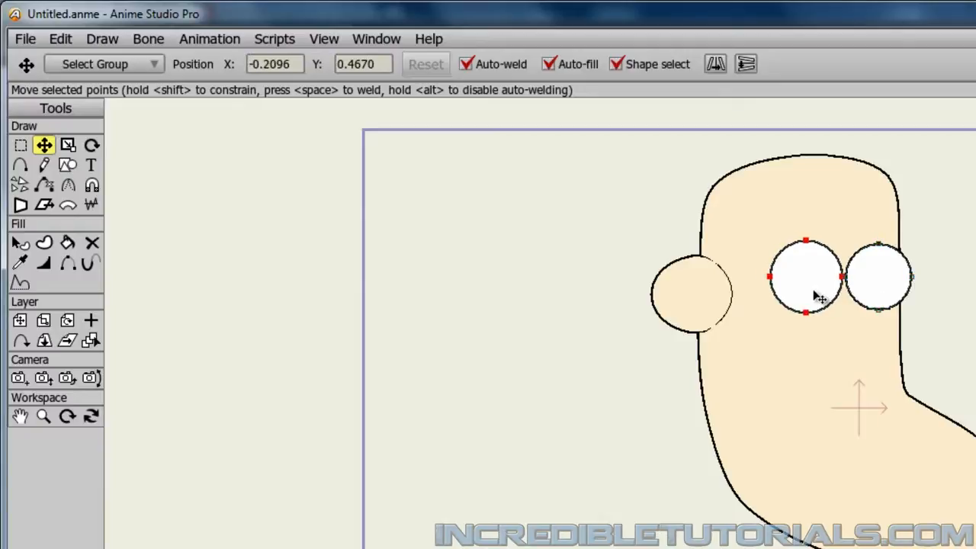
{"action": "left_click_drag", "start_coordinate": [812, 293], "coordinate": [814, 298]}
{"action": "left_click", "coordinate": [973, 325]}
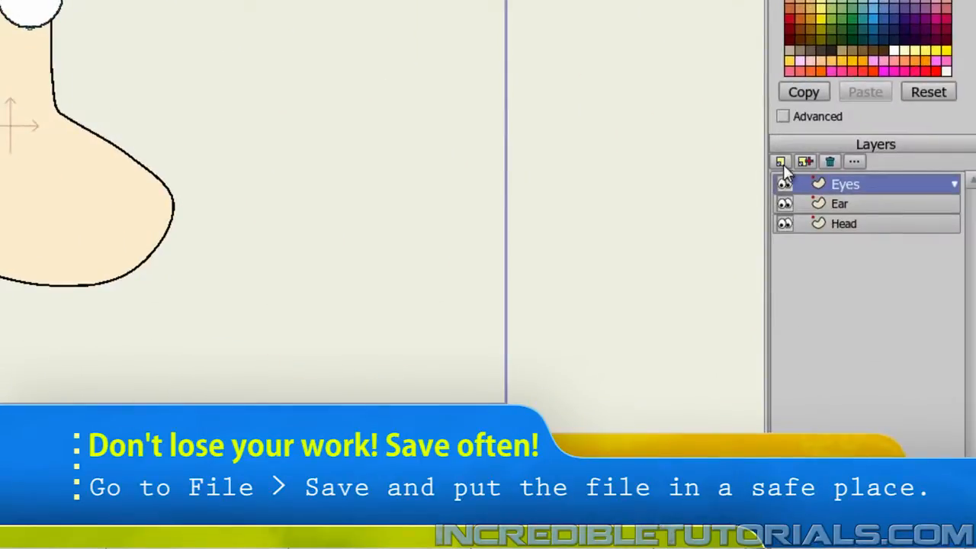
Add a new vector layer named Pupils above the Eyes layer.
{"action": "left_click", "coordinate": [781, 163]}
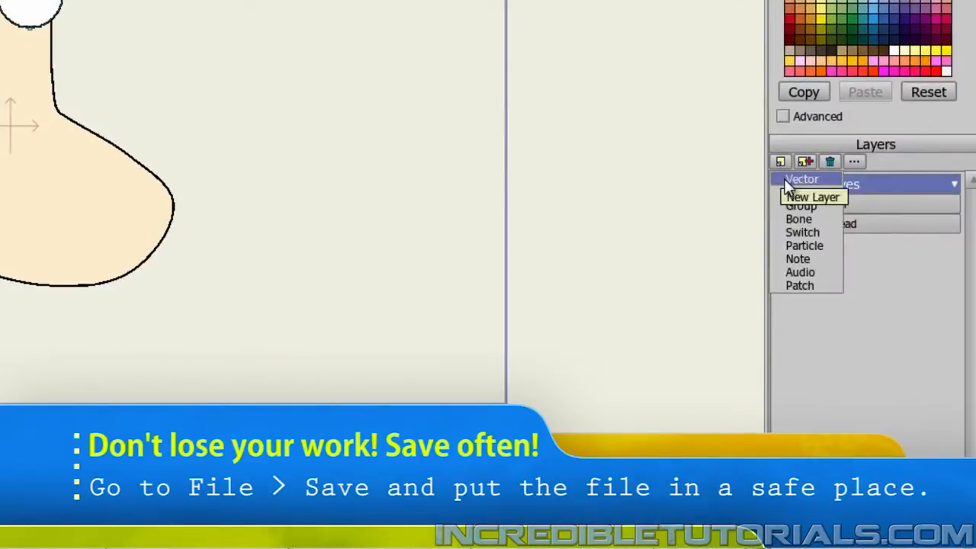
{"action": "left_click", "coordinate": [787, 180]}
{"action": "type", "text": "Pupil"}
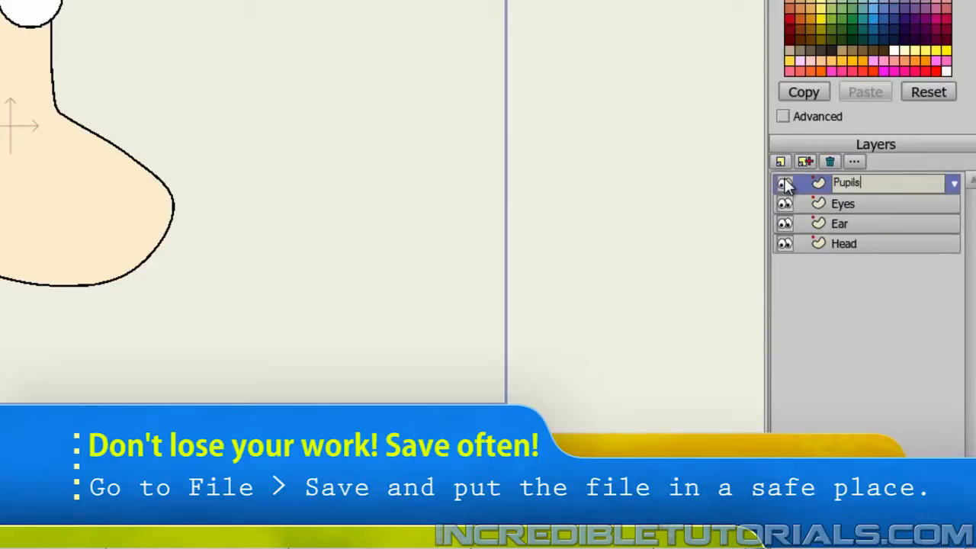
{"action": "type", "text": "s"}
{"action": "key", "text": "Return"}
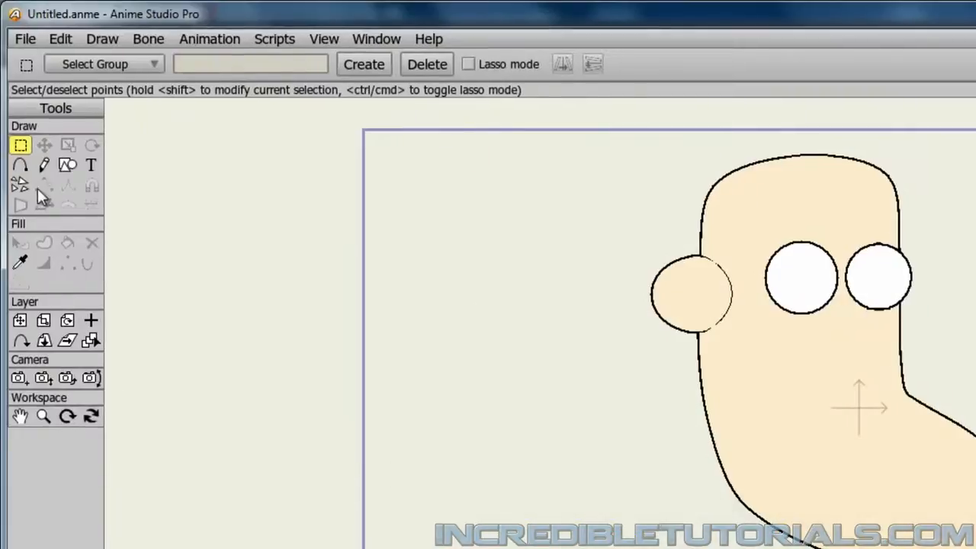
Activate the Draw Shape tool and set the fill color to black (000000).
{"action": "left_click", "coordinate": [68, 164]}
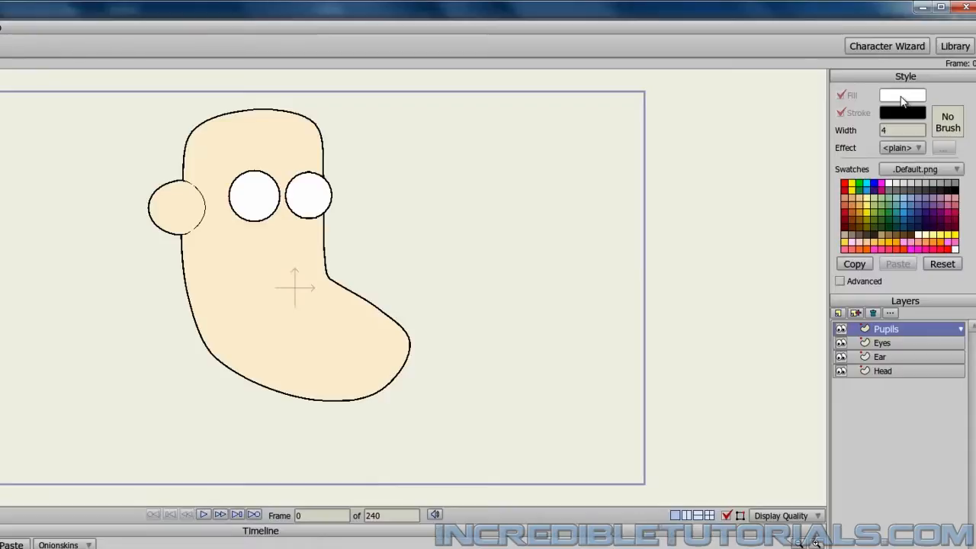
{"action": "left_click", "coordinate": [903, 98]}
{"action": "left_click_drag", "start_coordinate": [323, 290], "coordinate": [151, 468]}
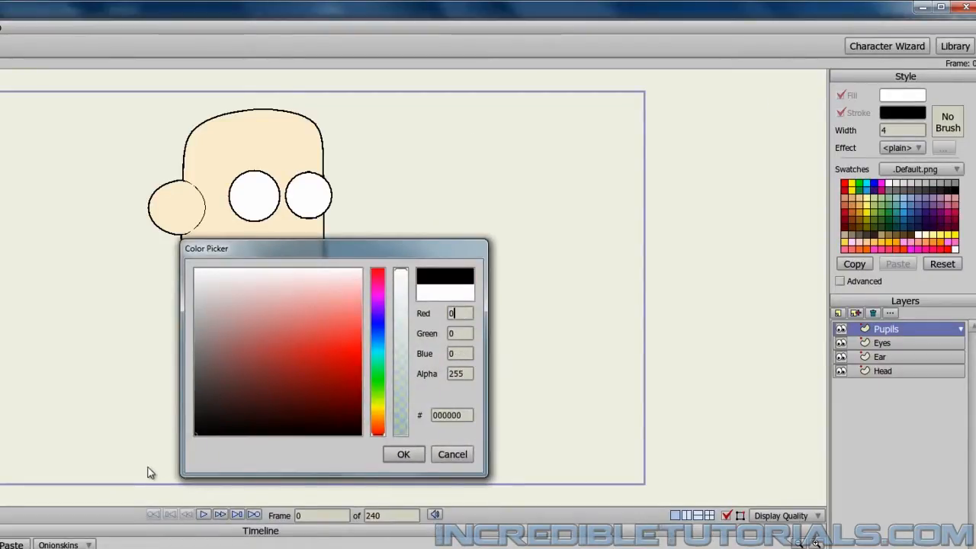
{"action": "left_click", "coordinate": [401, 456]}
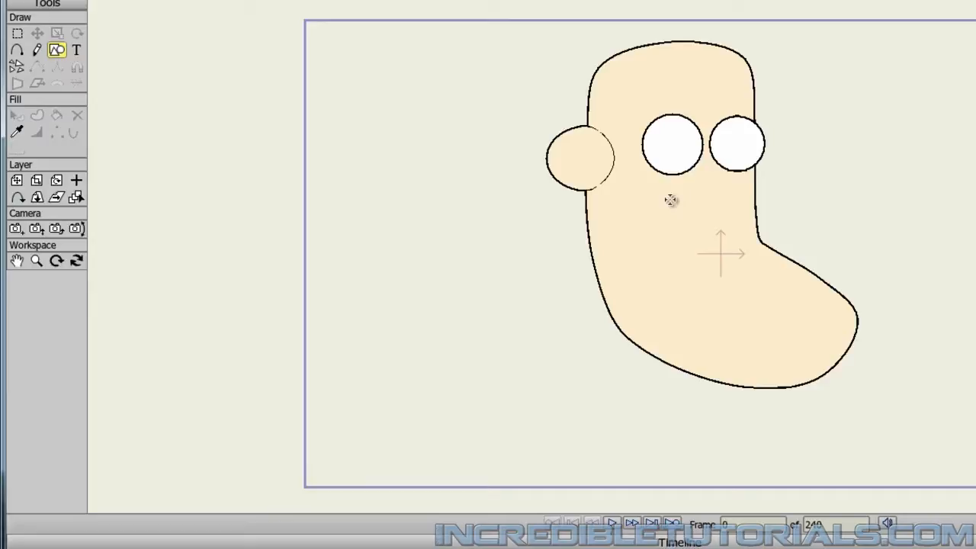
Draw a small black circular pupil inside the larger eye, near its front edge.
{"action": "scroll", "coordinate": [709, 174], "scroll_direction": "up", "scroll_amount": 4}
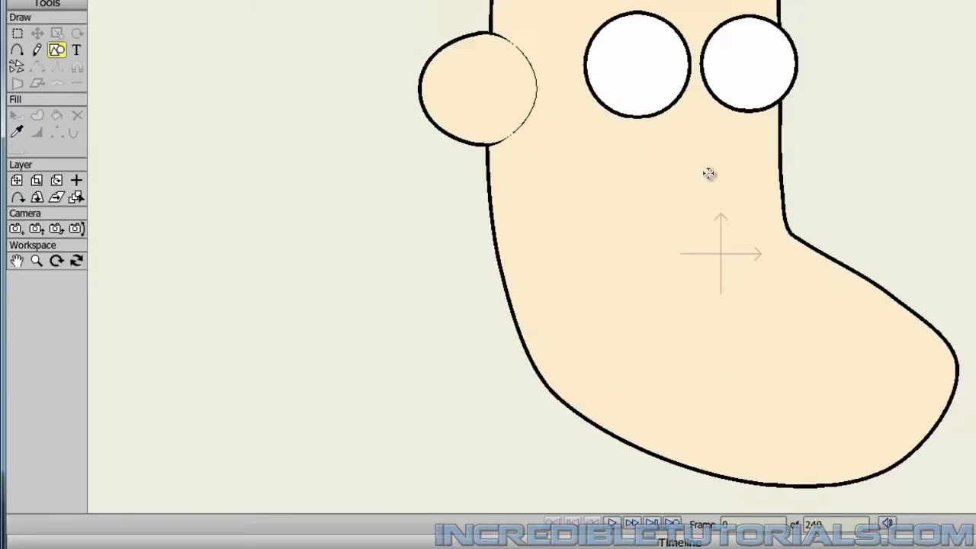
{"action": "left_click_drag", "start_coordinate": [700, 144], "coordinate": [689, 249]}
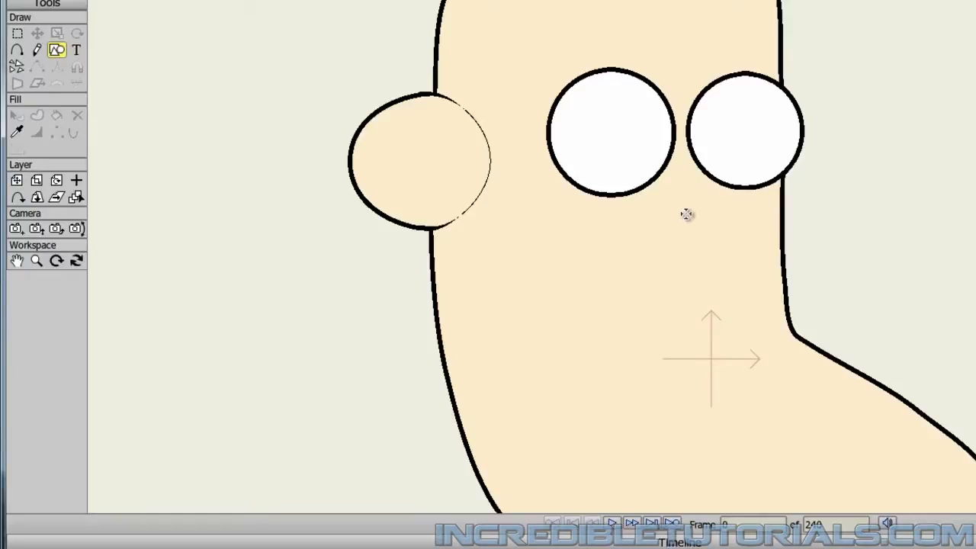
{"action": "scroll", "coordinate": [687, 214], "scroll_direction": "down", "scroll_amount": 3}
{"action": "scroll", "coordinate": [686, 213], "scroll_direction": "up", "scroll_amount": 4}
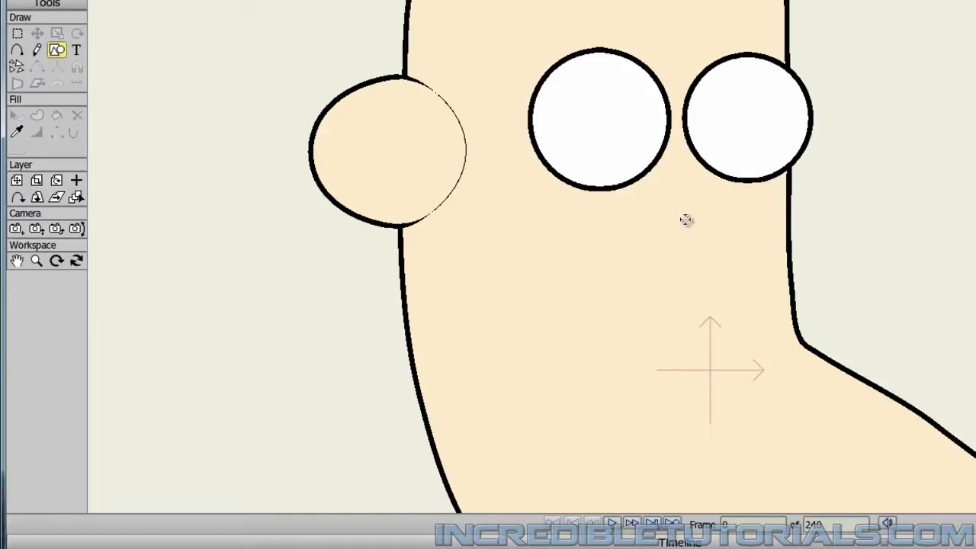
{"action": "mouse_move", "coordinate": [682, 210]}
{"action": "left_mouse_down"}
{"action": "mouse_move", "coordinate": [689, 255]}
{"action": "mouse_move", "coordinate": [737, 348]}
{"action": "mouse_move", "coordinate": [734, 209]}
{"action": "mouse_move", "coordinate": [609, 339]}
{"action": "mouse_move", "coordinate": [732, 272]}
{"action": "mouse_move", "coordinate": [541, 295]}
{"action": "mouse_move", "coordinate": [575, 380]}
{"action": "mouse_move", "coordinate": [702, 410]}
{"action": "mouse_move", "coordinate": [708, 270]}
{"action": "mouse_move", "coordinate": [585, 327]}
{"action": "mouse_move", "coordinate": [676, 331]}
{"action": "mouse_move", "coordinate": [678, 289]}
{"action": "left_mouse_up"}
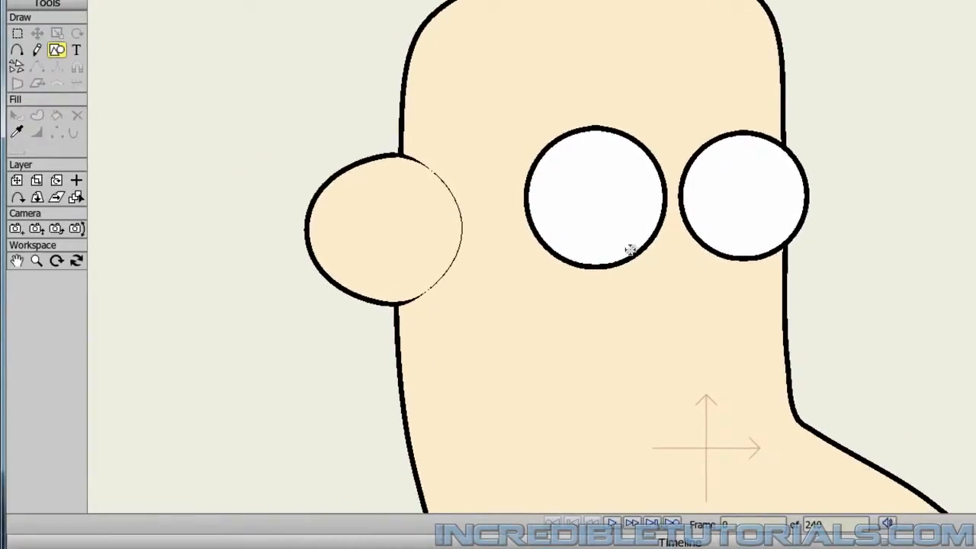
{"action": "scroll", "coordinate": [631, 250], "scroll_direction": "up", "scroll_amount": 4}
{"action": "left_click_drag", "start_coordinate": [610, 239], "coordinate": [672, 309]}
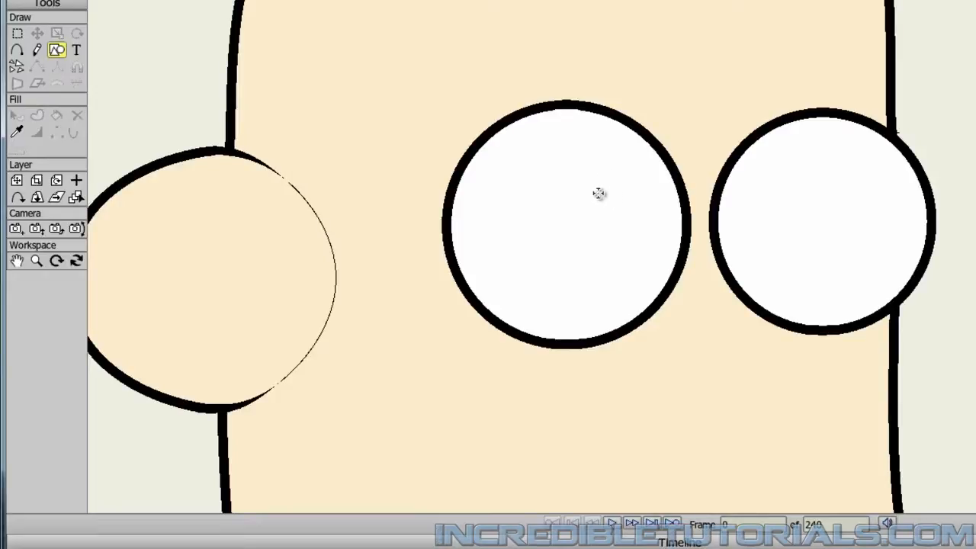
{"action": "mouse_move", "coordinate": [594, 193]}
{"action": "left_mouse_down"}
{"action": "mouse_move", "coordinate": [644, 226]}
{"action": "mouse_move", "coordinate": [624, 226]}
{"action": "mouse_move", "coordinate": [638, 237]}
{"action": "left_mouse_up"}
Duplicate the pupil and place the copy near the front edge of the smaller eye.
{"action": "left_click", "coordinate": [36, 34]}
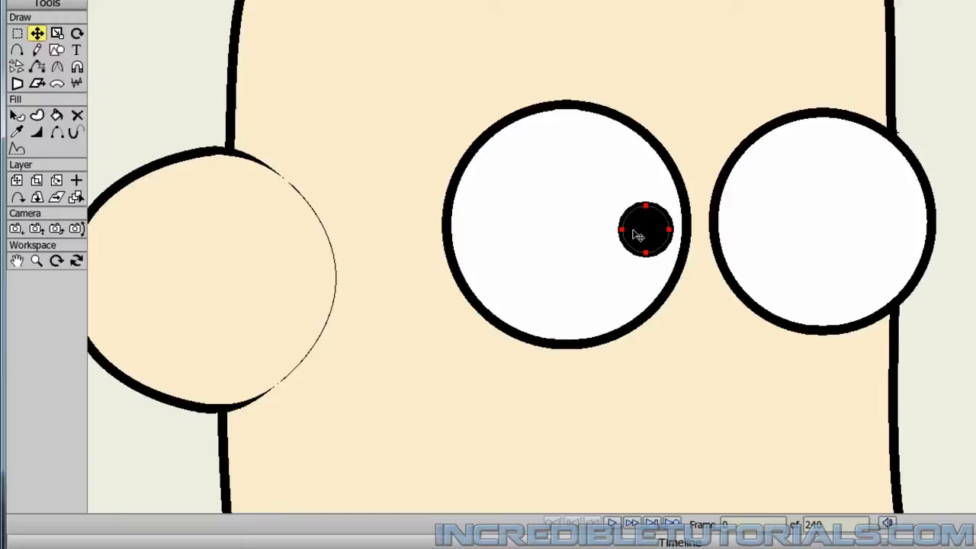
{"action": "left_click_drag", "start_coordinate": [647, 239], "coordinate": [893, 235]}
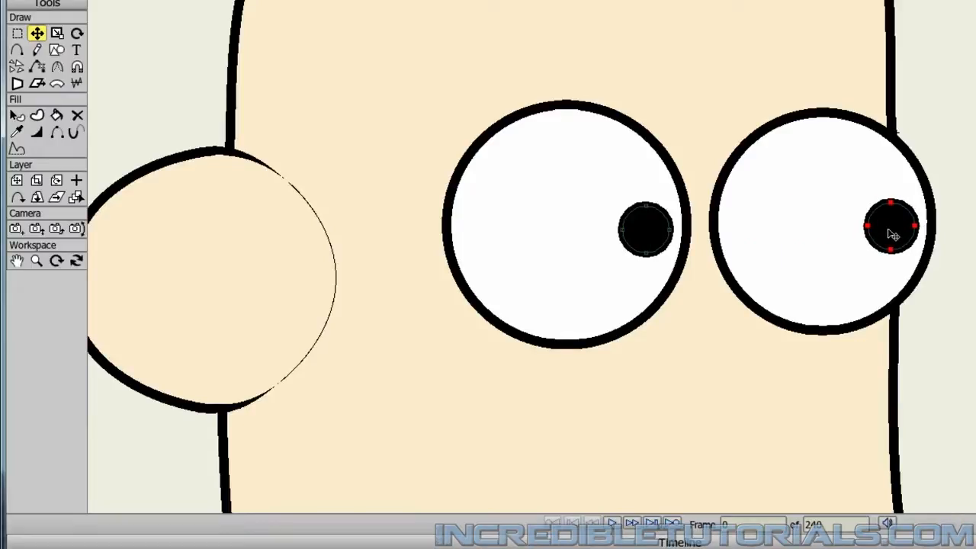
{"action": "scroll", "coordinate": [706, 293], "scroll_direction": "down", "scroll_amount": 5}
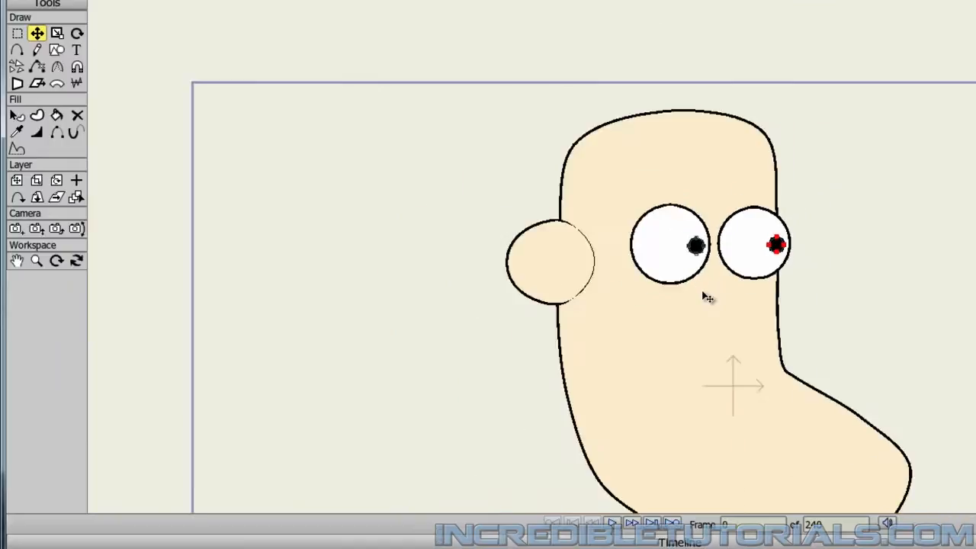
{"action": "scroll", "coordinate": [685, 306], "scroll_direction": "down", "scroll_amount": 2}
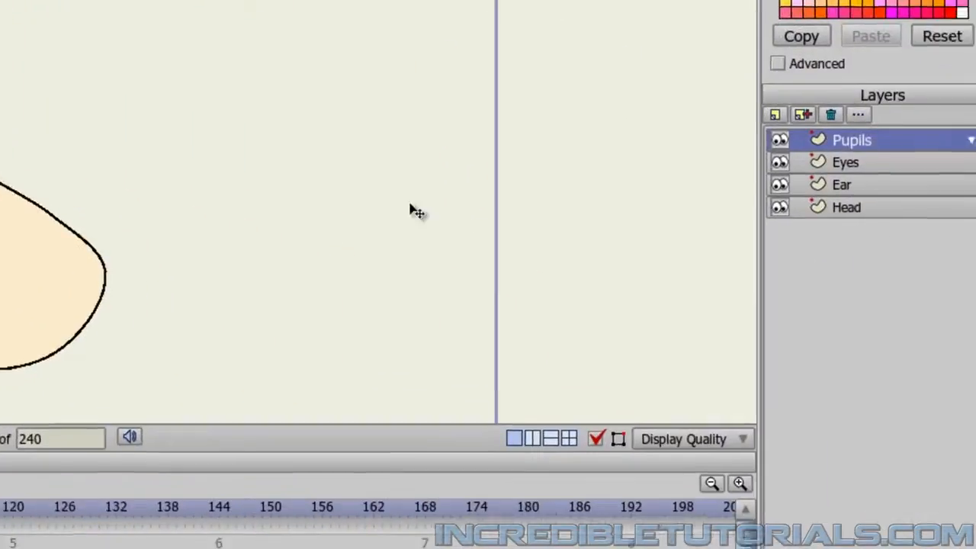
Add a new vector layer named Hair above the Pupils layer.
{"action": "left_click", "coordinate": [752, 110]}
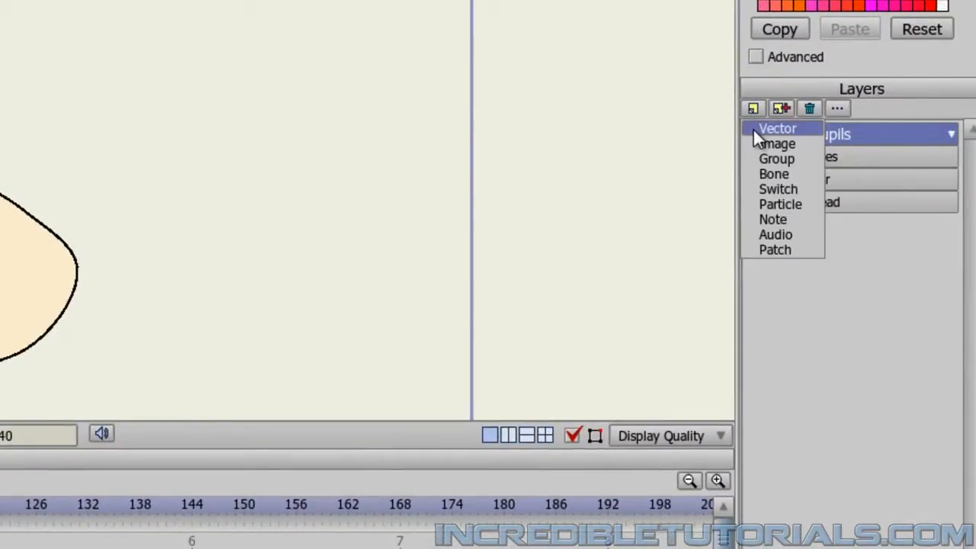
{"action": "left_click", "coordinate": [754, 128]}
{"action": "type", "text": "Hai"}
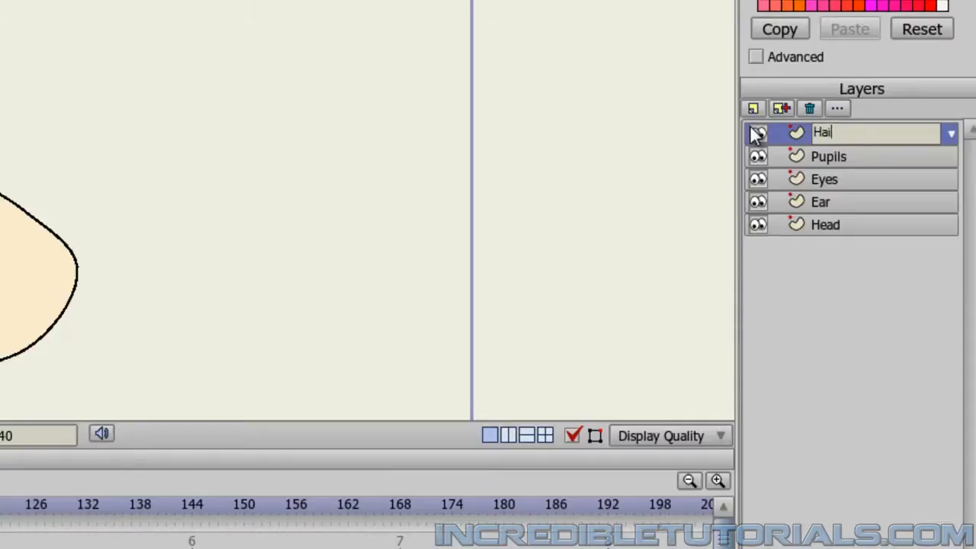
{"action": "key", "text": "Return"}
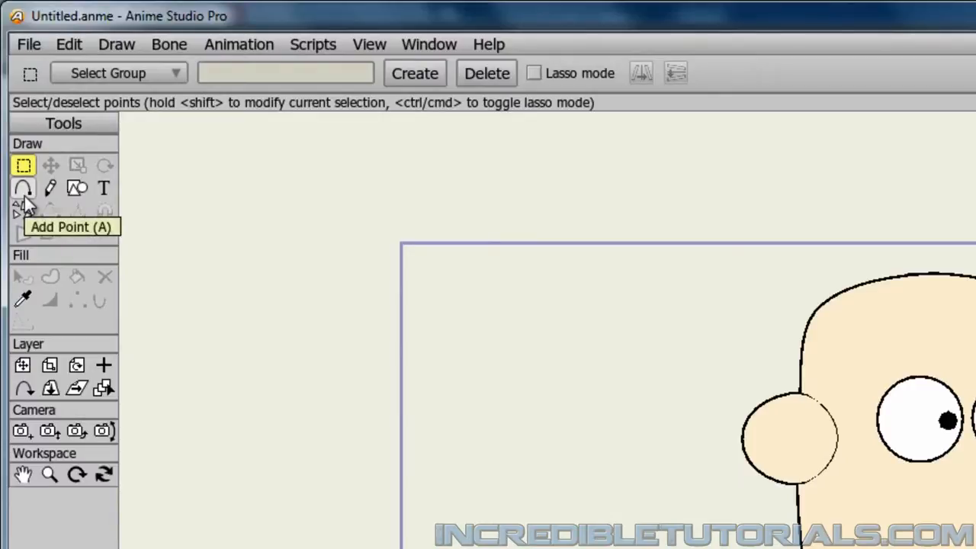
Activate the Add Point tool and set the fill color to a dark brown (564F42).
{"action": "left_click", "coordinate": [24, 192]}
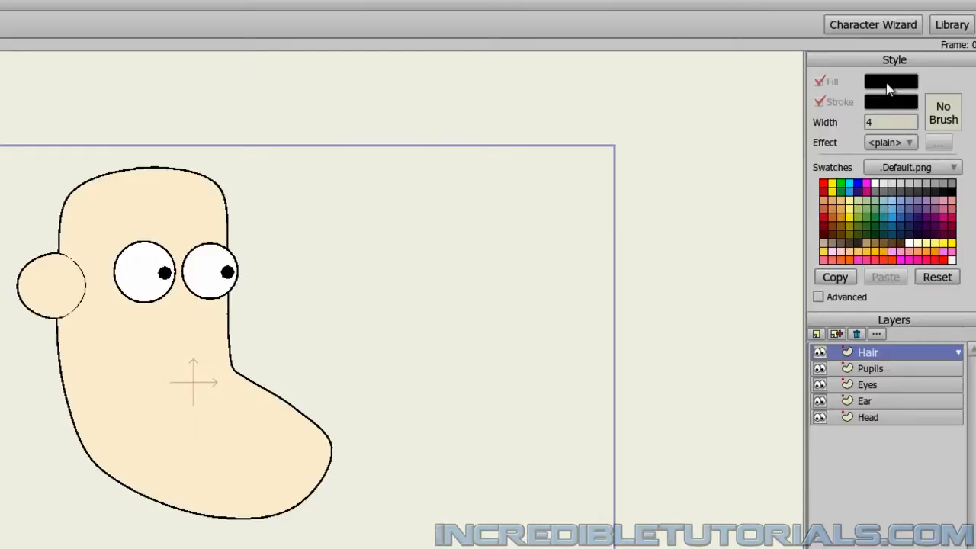
{"action": "left_click", "coordinate": [889, 90]}
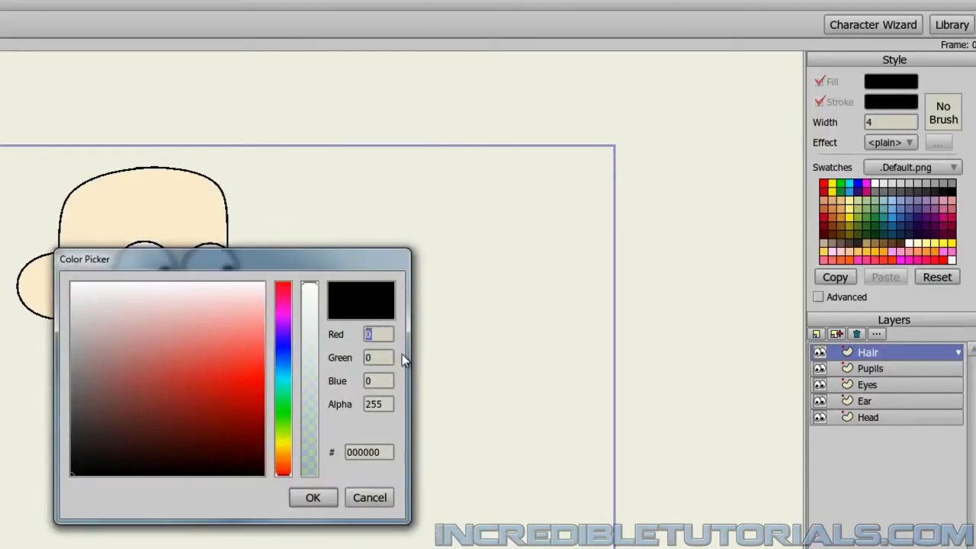
{"action": "left_click_drag", "start_coordinate": [280, 469], "coordinate": [283, 453]}
{"action": "left_click", "coordinate": [131, 410]}
{"action": "left_click_drag", "start_coordinate": [131, 408], "coordinate": [97, 419]}
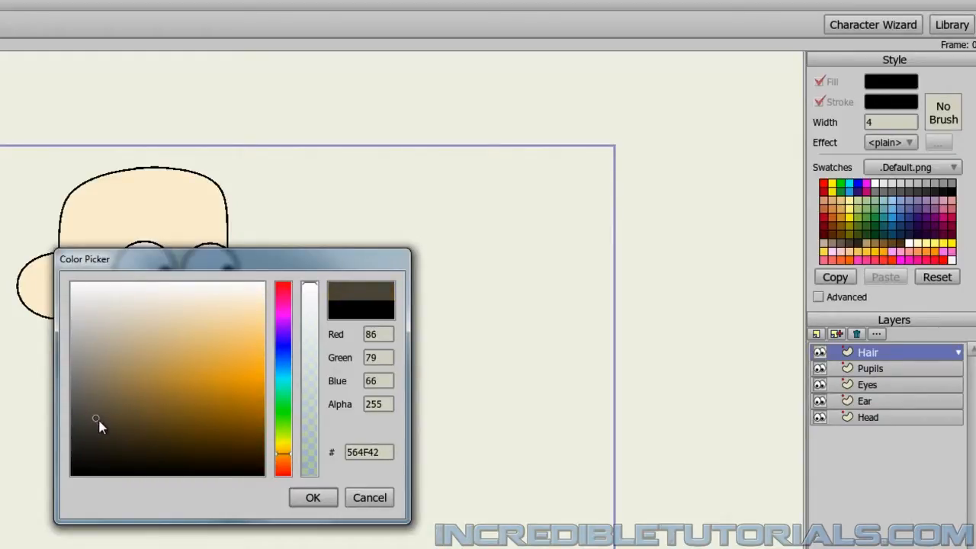
{"action": "left_click", "coordinate": [303, 497]}
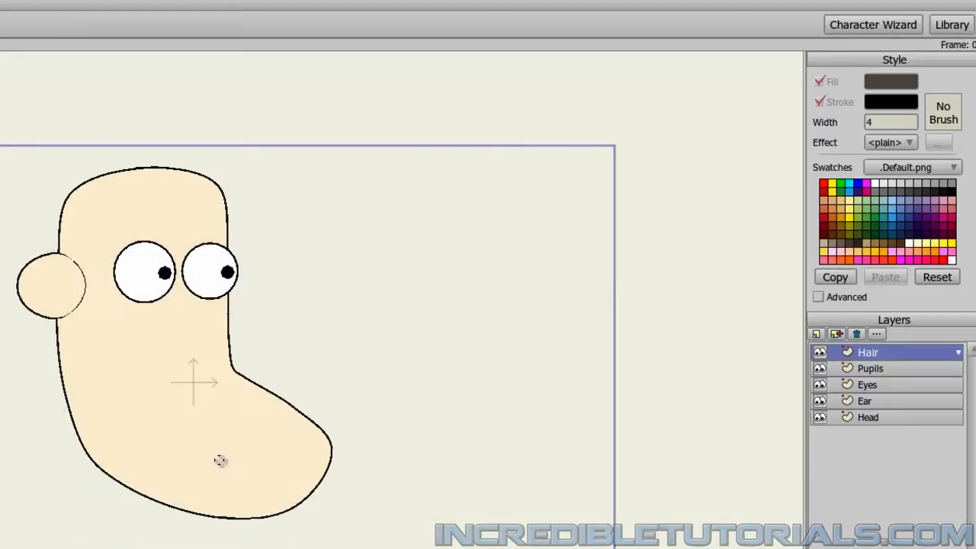
Draw a closed hair outline from the ear, with a jagged sideburn, a hairline across the forehead and a large quiff overhanging the face.
{"action": "scroll", "coordinate": [113, 330], "scroll_direction": "up", "scroll_amount": 1}
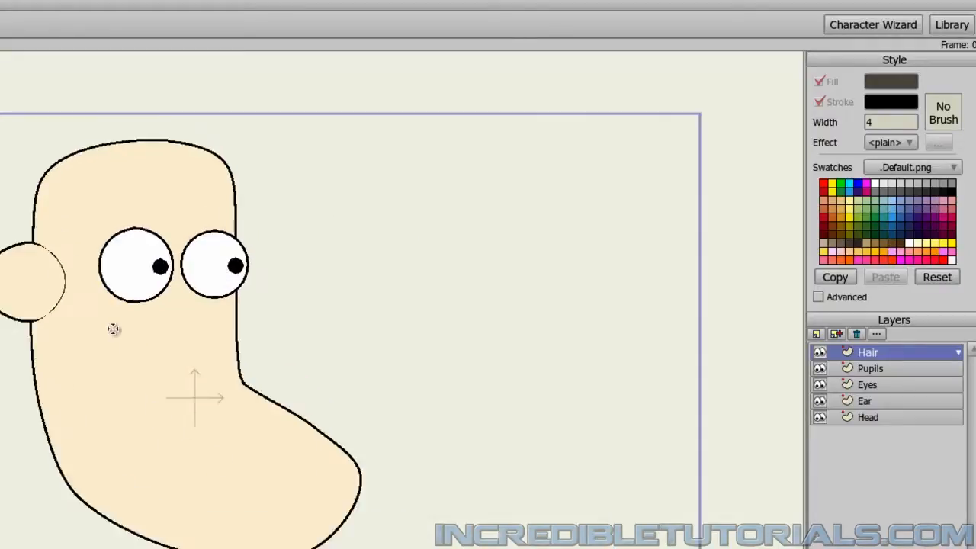
{"action": "scroll", "coordinate": [113, 330], "scroll_direction": "up", "scroll_amount": 3}
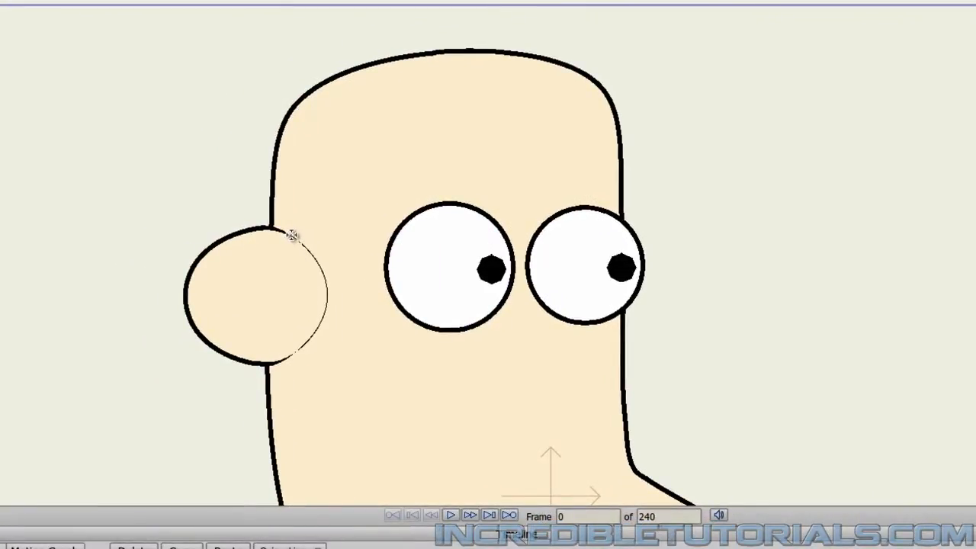
{"action": "mouse_move", "coordinate": [292, 235]}
{"action": "left_mouse_down"}
{"action": "mouse_move", "coordinate": [321, 344]}
{"action": "mouse_move", "coordinate": [302, 388]}
{"action": "mouse_move", "coordinate": [325, 372]}
{"action": "mouse_move", "coordinate": [329, 388]}
{"action": "left_mouse_up"}
{"action": "mouse_move", "coordinate": [329, 389]}
{"action": "left_mouse_down"}
{"action": "mouse_move", "coordinate": [341, 365]}
{"action": "mouse_move", "coordinate": [361, 389]}
{"action": "left_mouse_up"}
{"action": "mouse_move", "coordinate": [361, 389]}
{"action": "left_mouse_down"}
{"action": "mouse_move", "coordinate": [356, 365]}
{"action": "mouse_move", "coordinate": [378, 383]}
{"action": "mouse_move", "coordinate": [381, 355]}
{"action": "mouse_move", "coordinate": [363, 352]}
{"action": "left_mouse_up"}
{"action": "mouse_move", "coordinate": [363, 352]}
{"action": "left_mouse_down"}
{"action": "mouse_move", "coordinate": [323, 188]}
{"action": "mouse_move", "coordinate": [345, 145]}
{"action": "mouse_move", "coordinate": [368, 135]}
{"action": "mouse_move", "coordinate": [356, 133]}
{"action": "mouse_move", "coordinate": [452, 111]}
{"action": "mouse_move", "coordinate": [471, 129]}
{"action": "mouse_move", "coordinate": [477, 123]}
{"action": "mouse_move", "coordinate": [657, 165]}
{"action": "mouse_move", "coordinate": [692, 287]}
{"action": "mouse_move", "coordinate": [734, 281]}
{"action": "mouse_move", "coordinate": [790, 209]}
{"action": "mouse_move", "coordinate": [793, 185]}
{"action": "mouse_move", "coordinate": [771, 123]}
{"action": "mouse_move", "coordinate": [737, 90]}
{"action": "mouse_move", "coordinate": [683, 68]}
{"action": "mouse_move", "coordinate": [559, 74]}
{"action": "mouse_move", "coordinate": [402, 112]}
{"action": "mouse_move", "coordinate": [291, 161]}
{"action": "mouse_move", "coordinate": [282, 194]}
{"action": "mouse_move", "coordinate": [218, 201]}
{"action": "mouse_move", "coordinate": [224, 309]}
{"action": "mouse_move", "coordinate": [262, 370]}
{"action": "mouse_move", "coordinate": [298, 362]}
{"action": "left_mouse_up"}
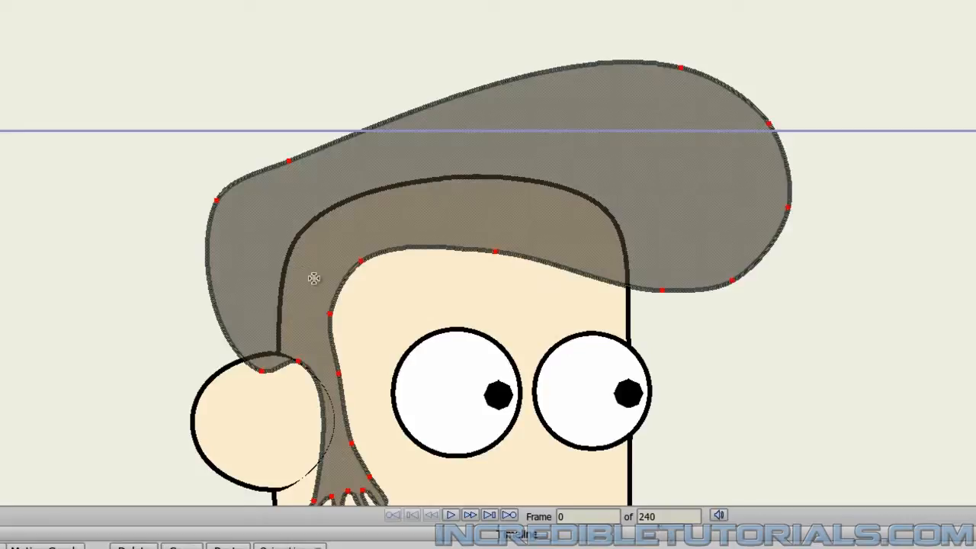
Move the whole hair shape slightly down onto the head and deselect its points.
{"action": "scroll", "coordinate": [314, 290], "scroll_direction": "down", "scroll_amount": 5}
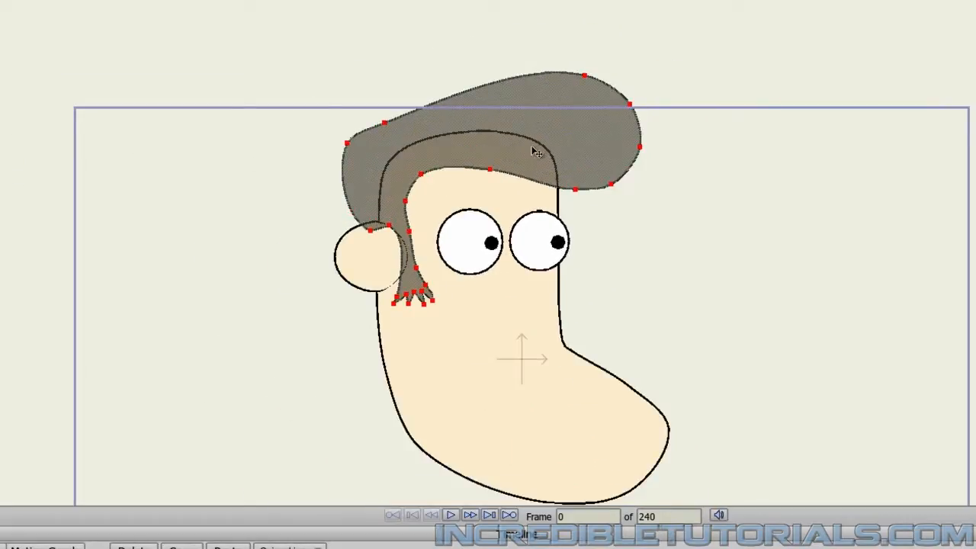
{"action": "left_click_drag", "start_coordinate": [536, 152], "coordinate": [539, 166]}
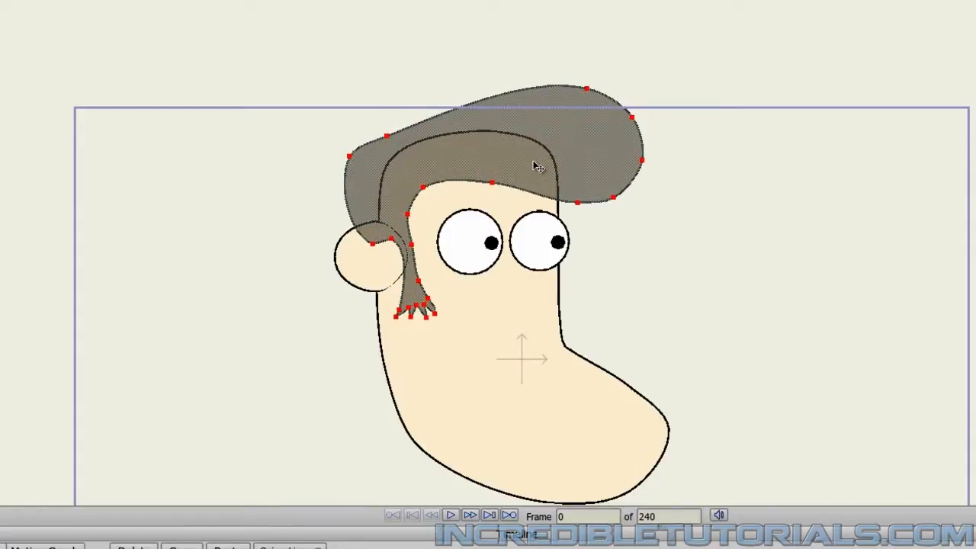
{"action": "left_click", "coordinate": [733, 276]}
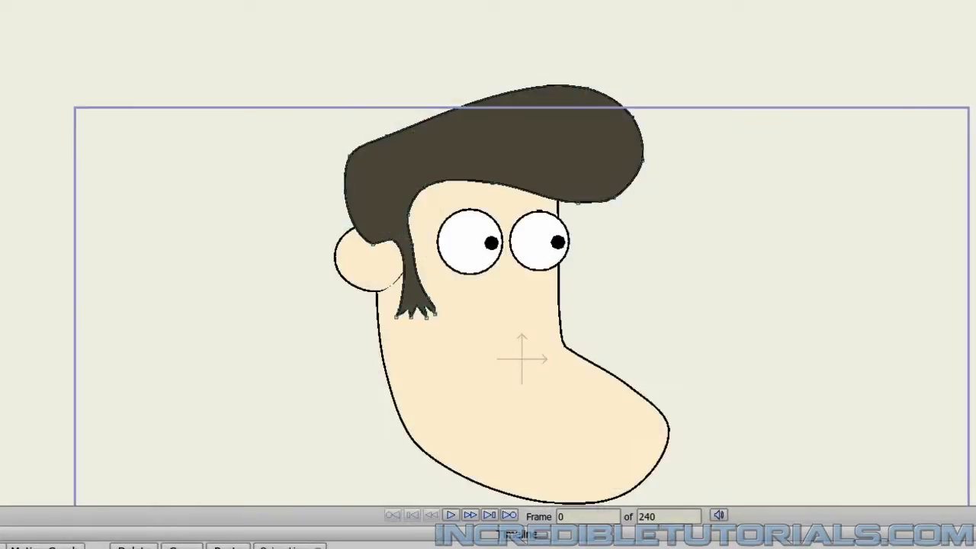
{"action": "scroll", "coordinate": [584, 322], "scroll_direction": "up", "scroll_amount": 2}
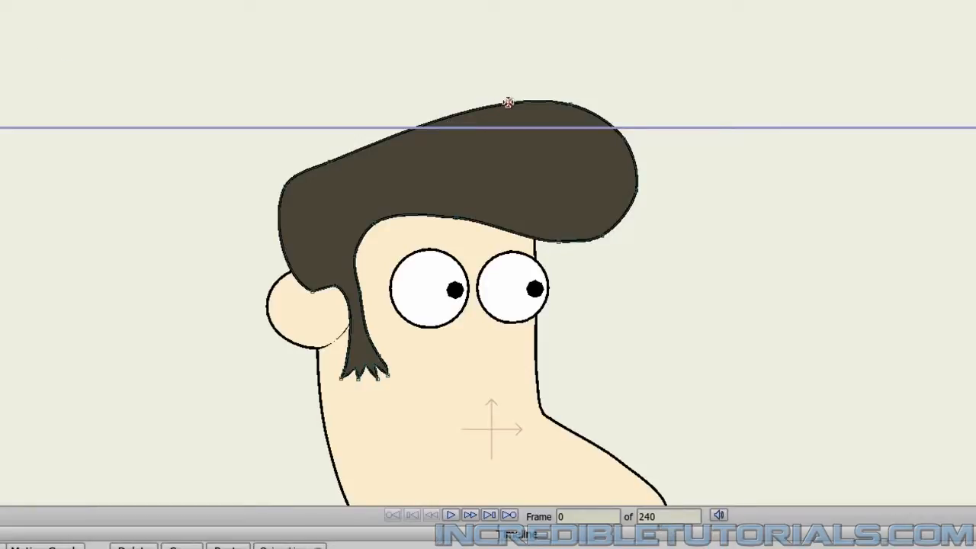
Reshape the hair by adjusting the outline points along the quiff's front and nudging the upper back point outward.
{"action": "left_click", "coordinate": [473, 107]}
{"action": "left_click", "coordinate": [541, 100]}
{"action": "left_click_drag", "start_coordinate": [574, 107], "coordinate": [605, 109]}
{"action": "mouse_move", "coordinate": [640, 194]}
{"action": "left_mouse_down"}
{"action": "mouse_move", "coordinate": [616, 193]}
{"action": "mouse_move", "coordinate": [631, 207]}
{"action": "left_mouse_up"}
{"action": "left_click_drag", "start_coordinate": [605, 246], "coordinate": [620, 202]}
{"action": "key", "text": "Return"}
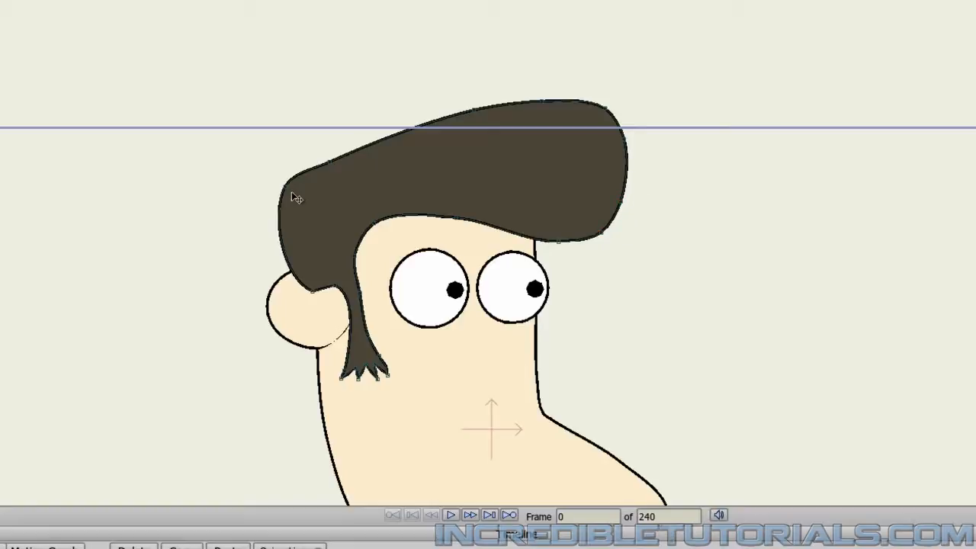
{"action": "mouse_move", "coordinate": [325, 166]}
{"action": "left_mouse_down"}
{"action": "mouse_move", "coordinate": [327, 154]}
{"action": "mouse_move", "coordinate": [312, 165]}
{"action": "left_mouse_up"}
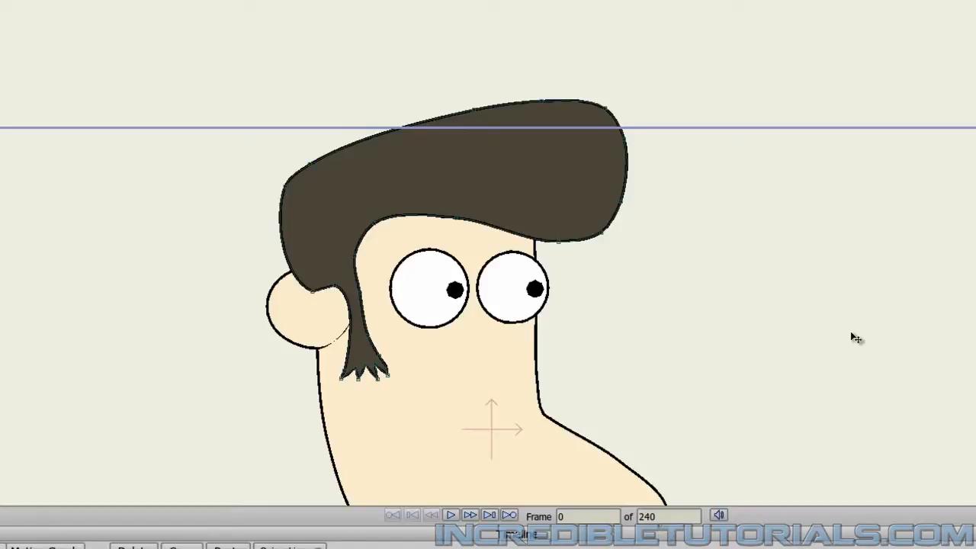
Add a new vector layer named Brows above the Hair layer.
{"action": "scroll", "coordinate": [812, 323], "scroll_direction": "up", "scroll_amount": 1}
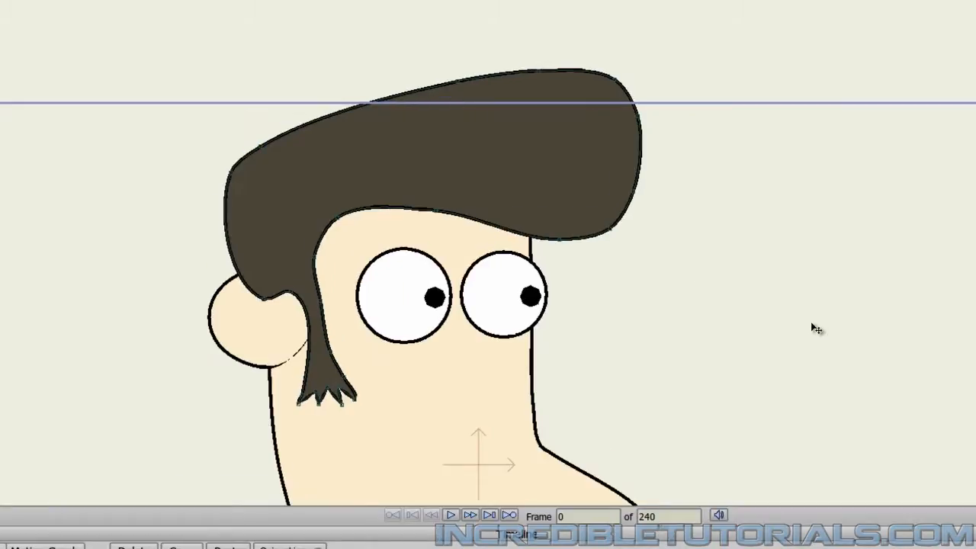
{"action": "scroll", "coordinate": [744, 339], "scroll_direction": "up", "scroll_amount": 2}
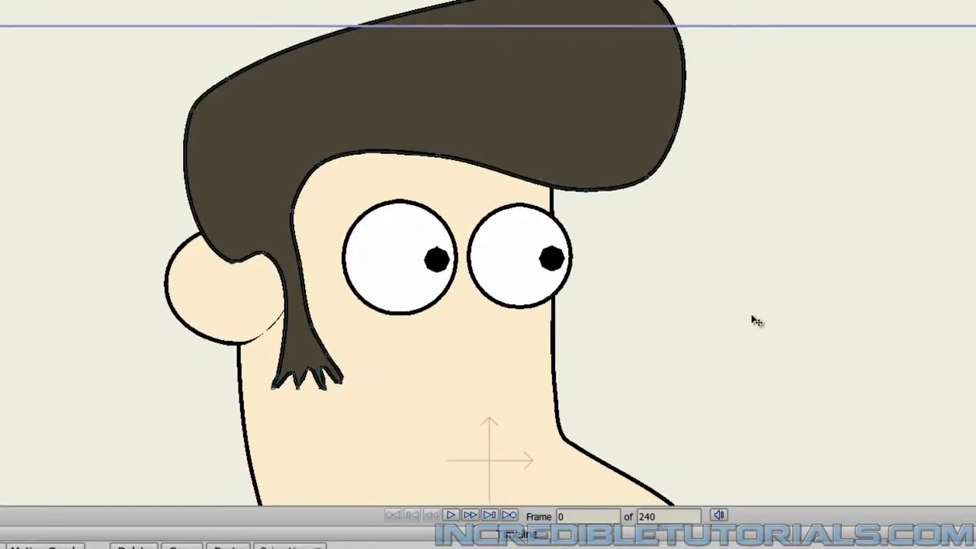
{"action": "scroll", "coordinate": [758, 318], "scroll_direction": "down", "scroll_amount": 1}
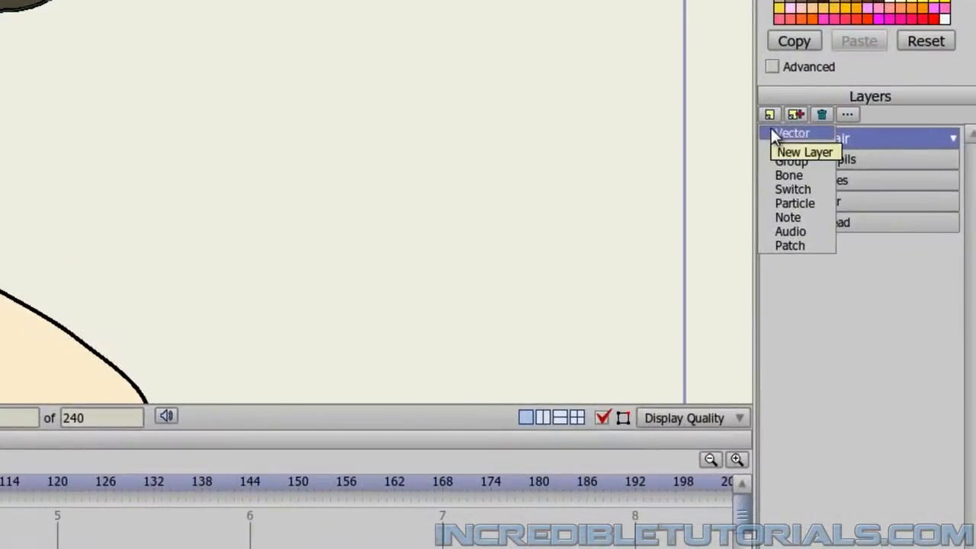
{"action": "left_click", "coordinate": [771, 128]}
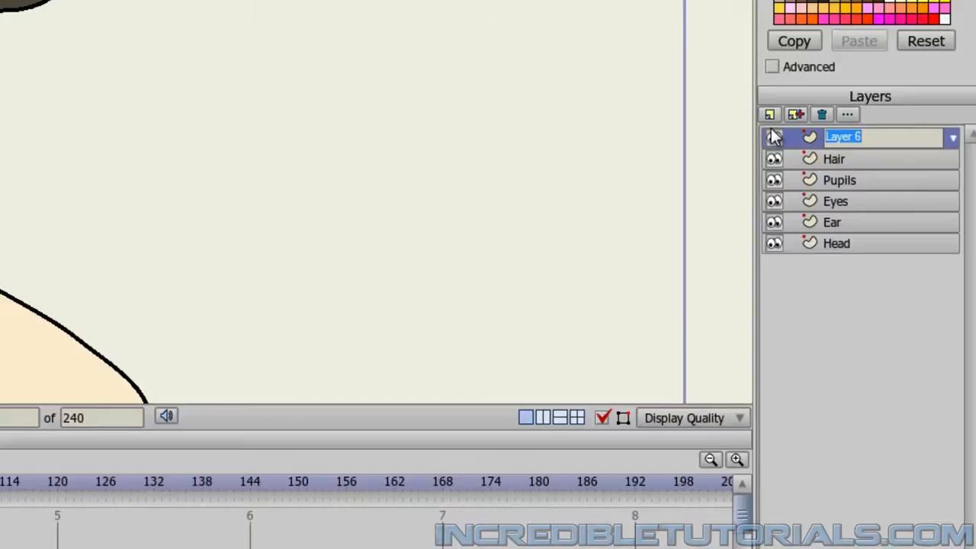
{"action": "type", "text": "Brows"}
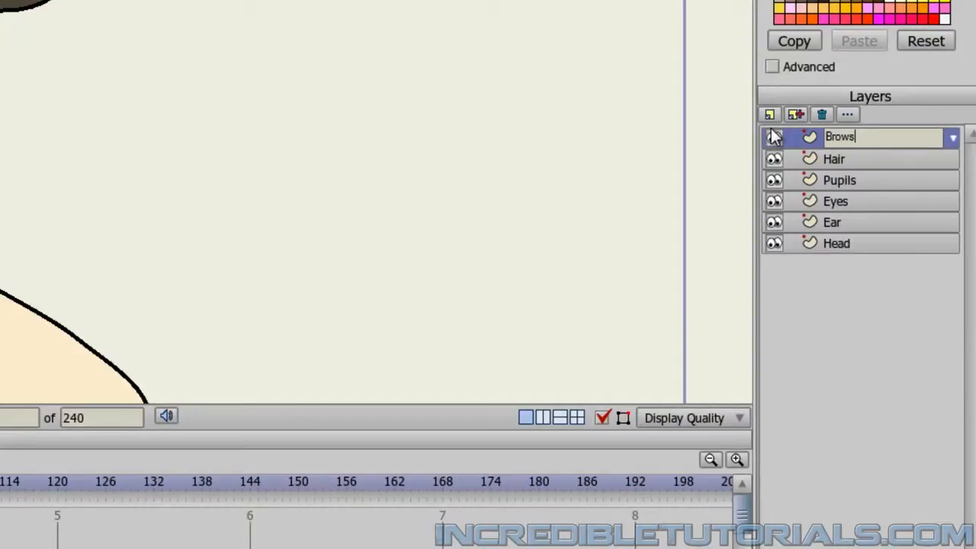
{"action": "key", "text": "Return"}
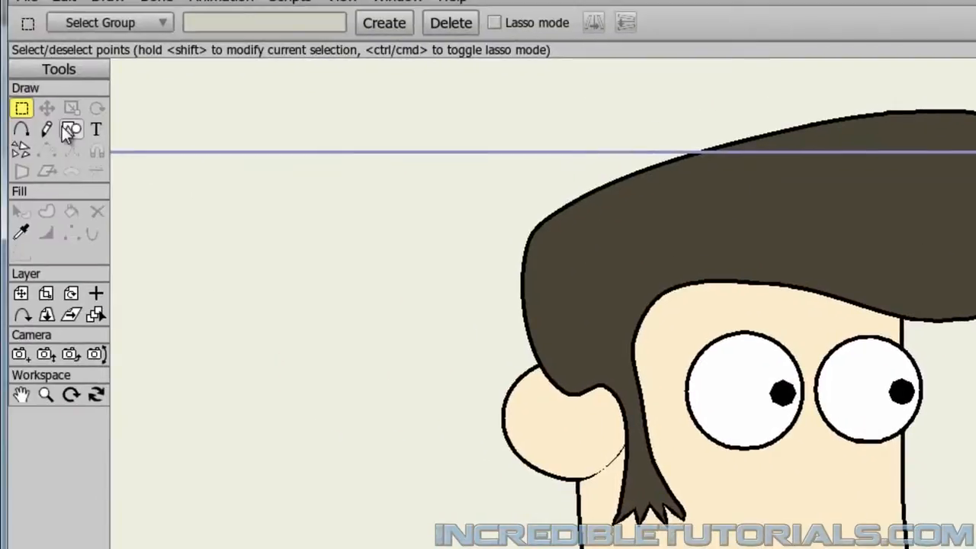
Activate the Draw Shape tool with the rectangle shape and set the fill color to black (000000).
{"action": "left_click", "coordinate": [70, 130]}
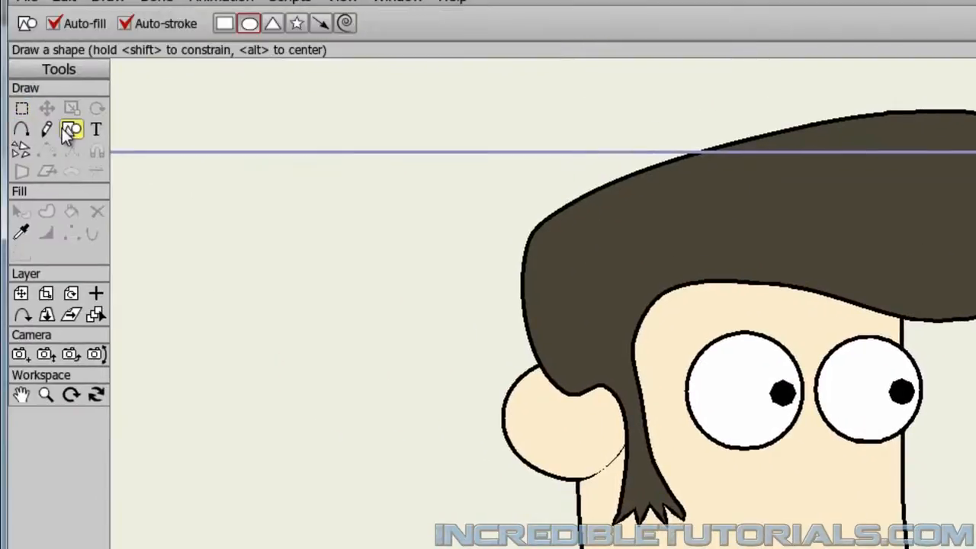
{"action": "left_click", "coordinate": [219, 28]}
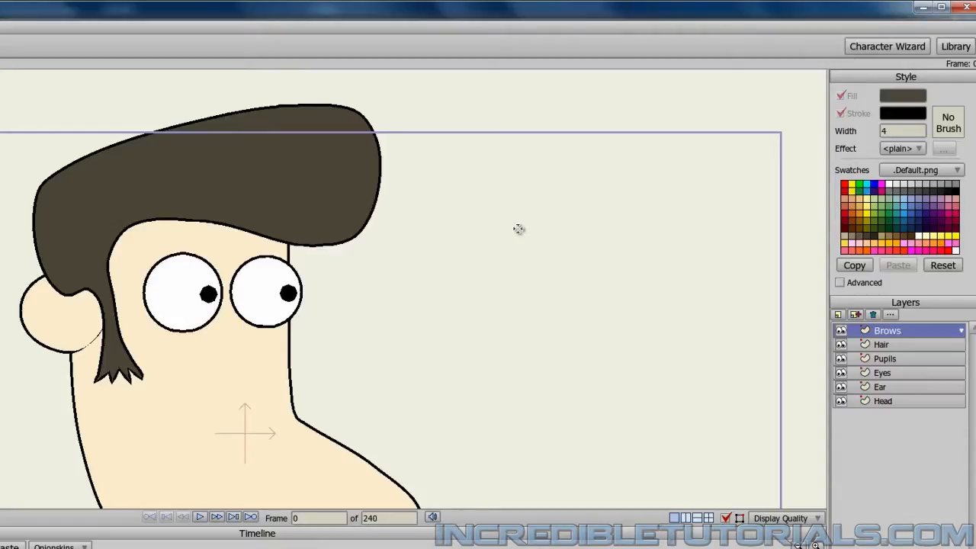
{"action": "left_click", "coordinate": [903, 96]}
{"action": "left_click_drag", "start_coordinate": [288, 310], "coordinate": [113, 456]}
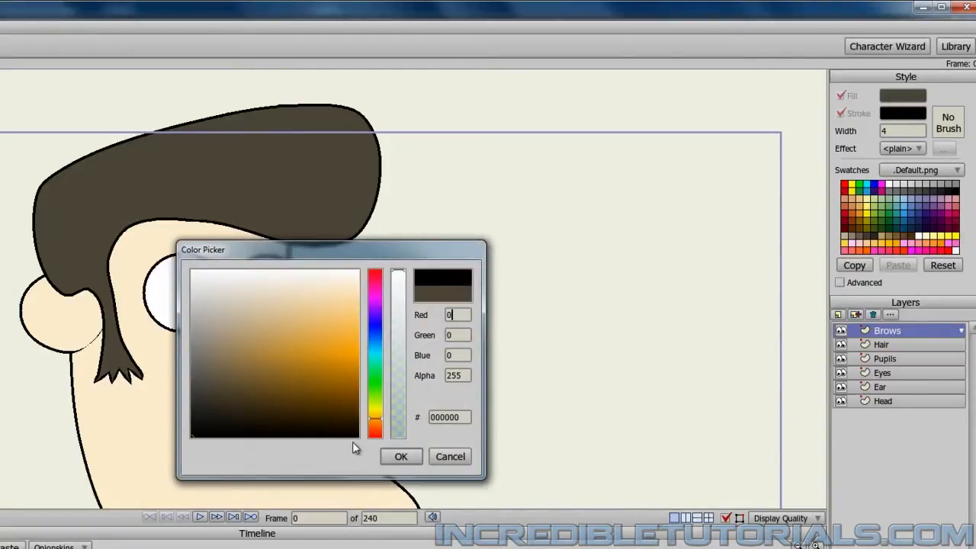
{"action": "left_click", "coordinate": [402, 458]}
Draw a thin horizontal rectangle as an eyebrow above the left eye, align it with the eye and deselect it.
{"action": "scroll", "coordinate": [201, 264], "scroll_direction": "up", "scroll_amount": 2}
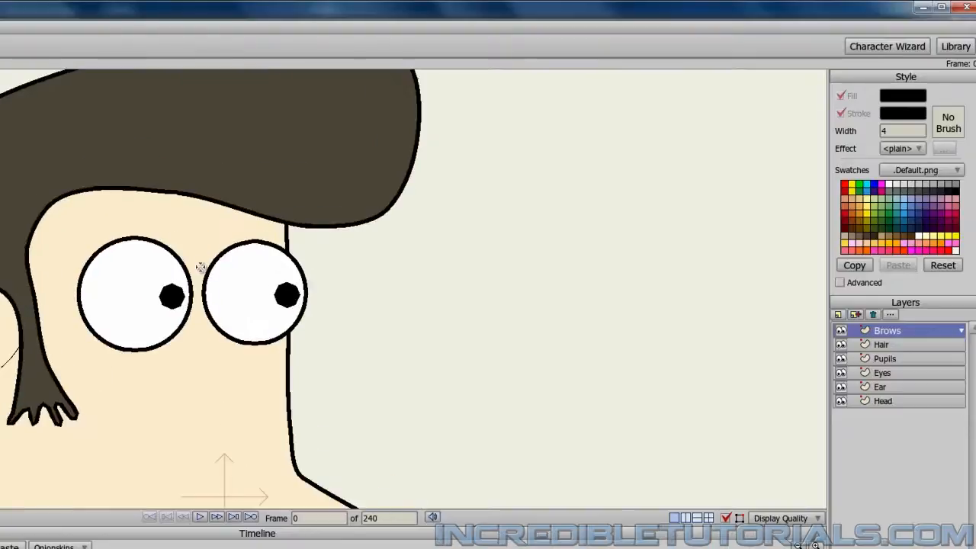
{"action": "scroll", "coordinate": [132, 237], "scroll_direction": "up", "scroll_amount": 1}
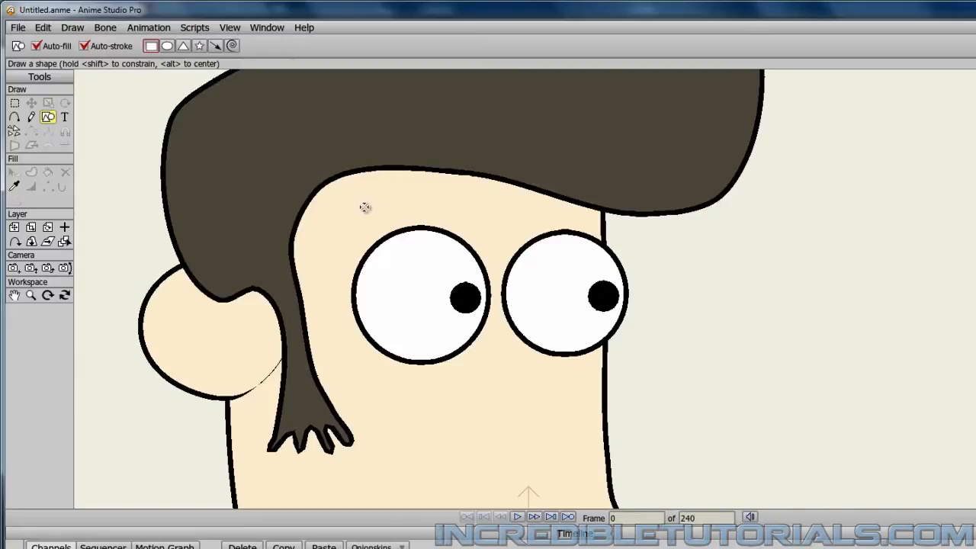
{"action": "left_click_drag", "start_coordinate": [365, 204], "coordinate": [498, 219]}
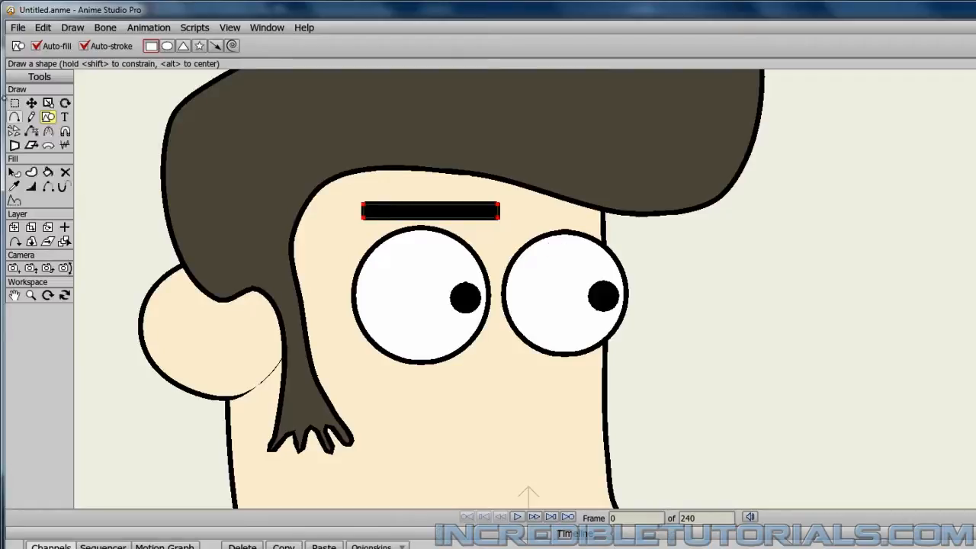
{"action": "left_click", "coordinate": [31, 102]}
{"action": "left_click_drag", "start_coordinate": [440, 216], "coordinate": [433, 215]}
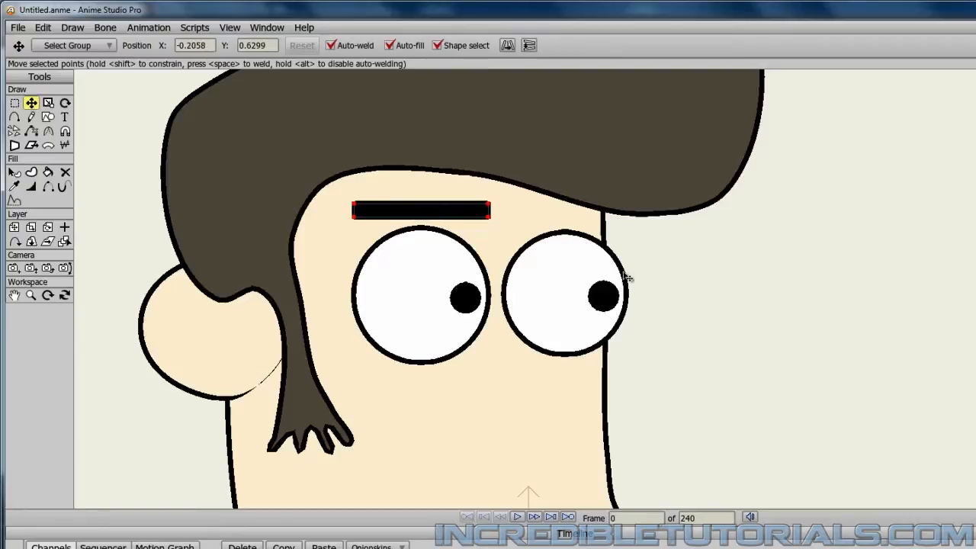
{"action": "left_click", "coordinate": [719, 312]}
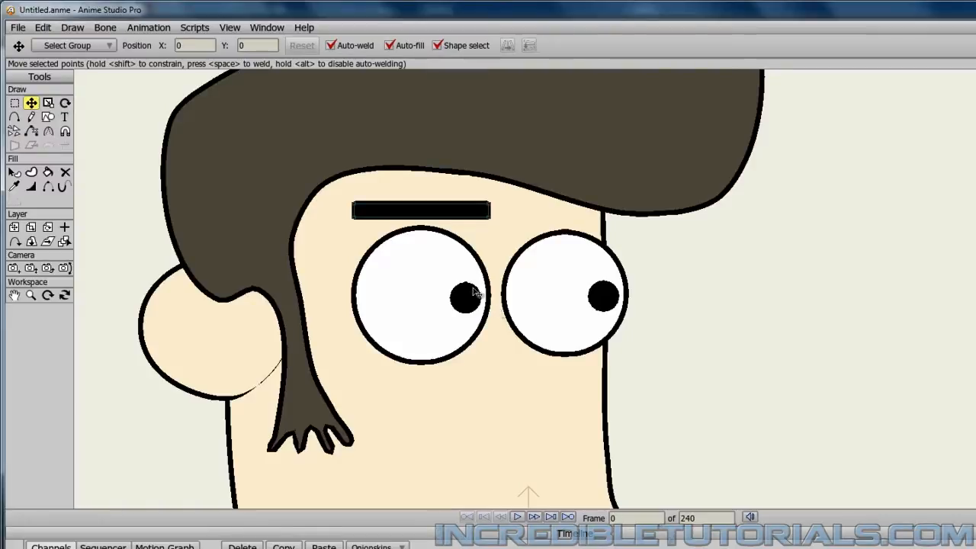
Taper the eyebrow by bringing its two inner corner points closer together, and shift the whole brow slightly left.
{"action": "left_click", "coordinate": [490, 205]}
{"action": "left_click_drag", "start_coordinate": [492, 208], "coordinate": [494, 222]}
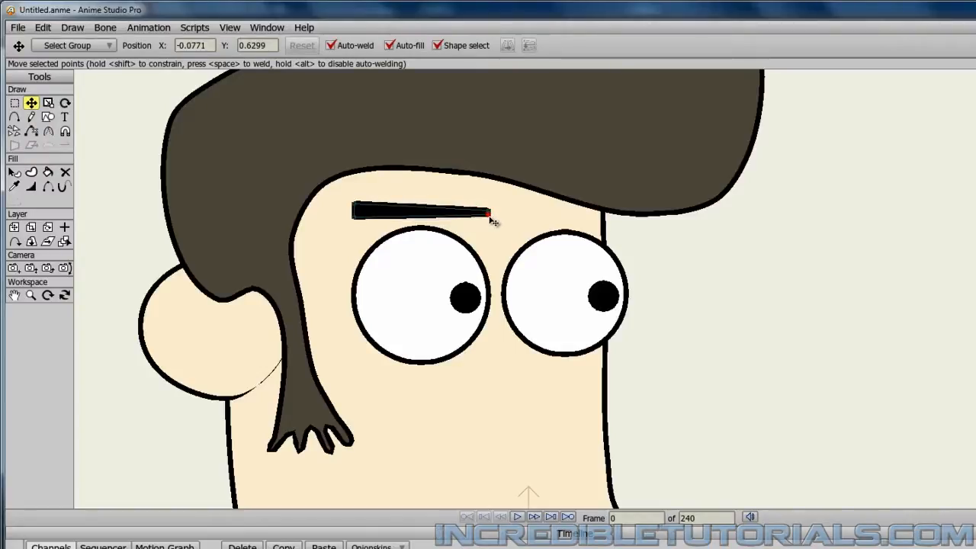
{"action": "left_click", "coordinate": [730, 323]}
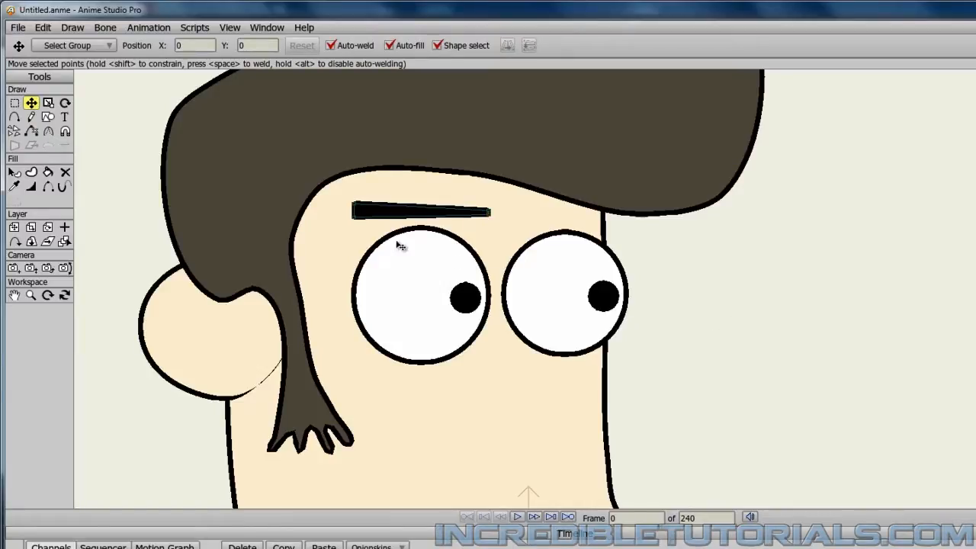
{"action": "left_click", "coordinate": [386, 216]}
{"action": "left_click_drag", "start_coordinate": [386, 216], "coordinate": [381, 217]}
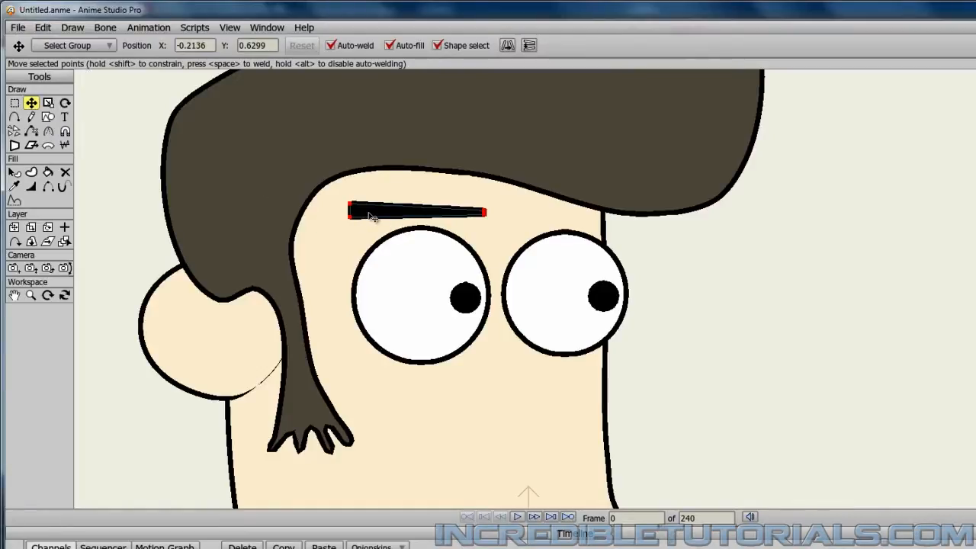
Place a copy of the eyebrow over the right eye, flip it horizontally and nudge it up level with the first.
{"action": "left_click_drag", "start_coordinate": [371, 216], "coordinate": [526, 221]}
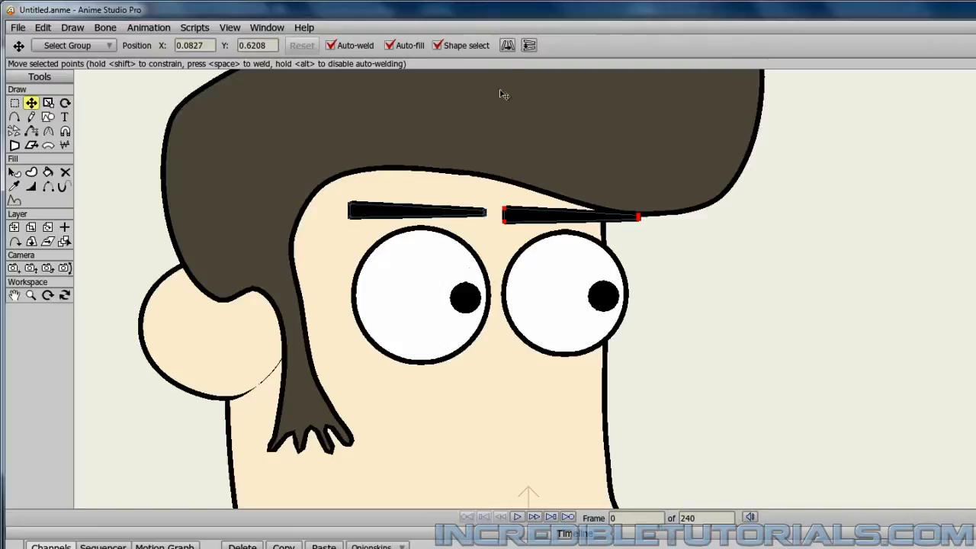
{"action": "left_click", "coordinate": [508, 46]}
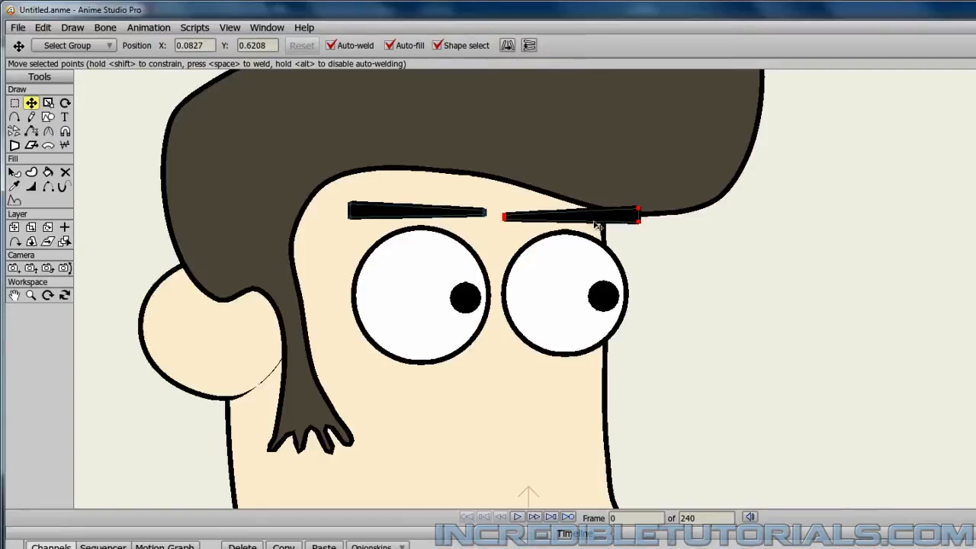
{"action": "key", "text": "Up"}
{"action": "key", "text": "Up"}
{"action": "left_click_drag", "start_coordinate": [594, 219], "coordinate": [592, 218]}
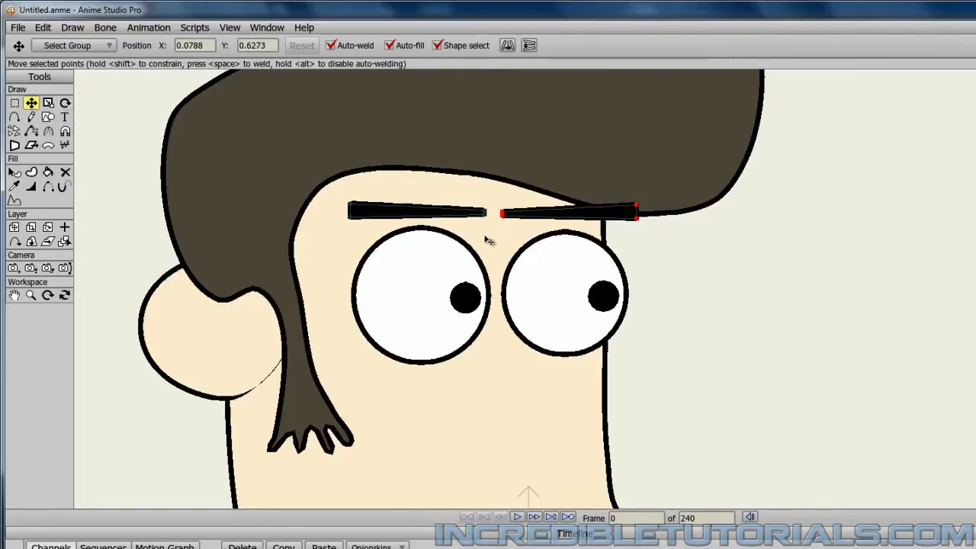
Rotate the right and left eyebrows separately so their thin inner ends slope down towards the middle of the face.
{"action": "left_click", "coordinate": [66, 104]}
{"action": "left_click_drag", "start_coordinate": [544, 221], "coordinate": [548, 224]}
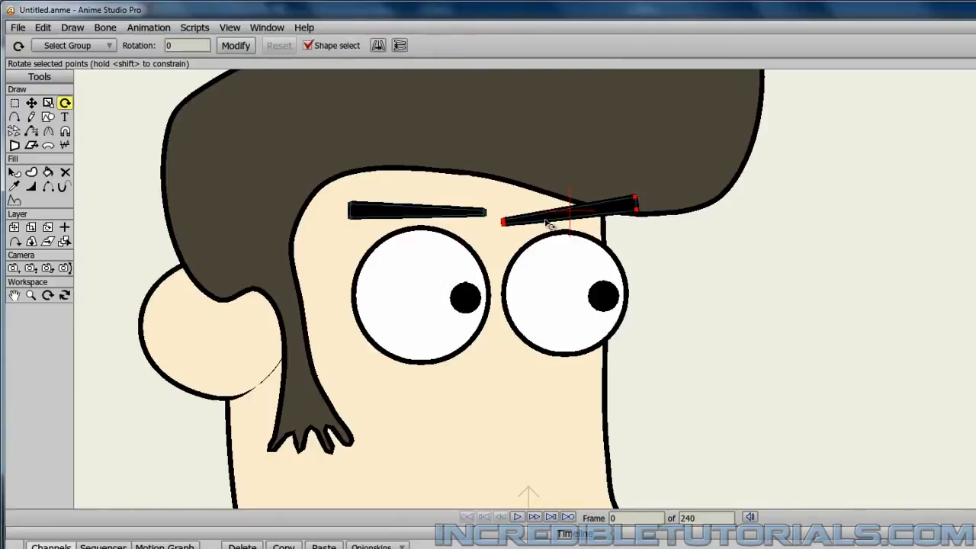
{"action": "left_click", "coordinate": [31, 103]}
{"action": "left_click", "coordinate": [388, 212]}
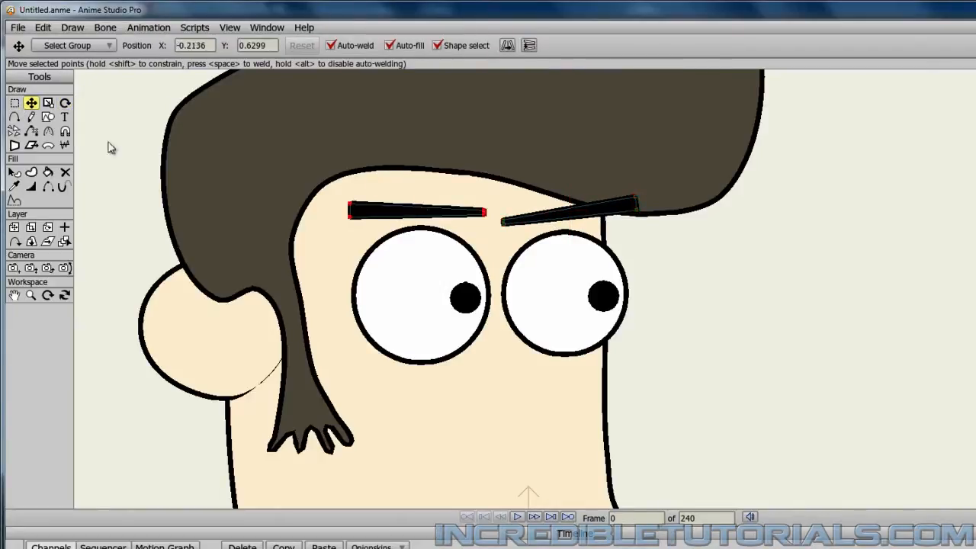
{"action": "left_click", "coordinate": [66, 103]}
{"action": "left_click_drag", "start_coordinate": [389, 208], "coordinate": [393, 213]}
{"action": "scroll", "coordinate": [397, 304], "scroll_direction": "down", "scroll_amount": 3}
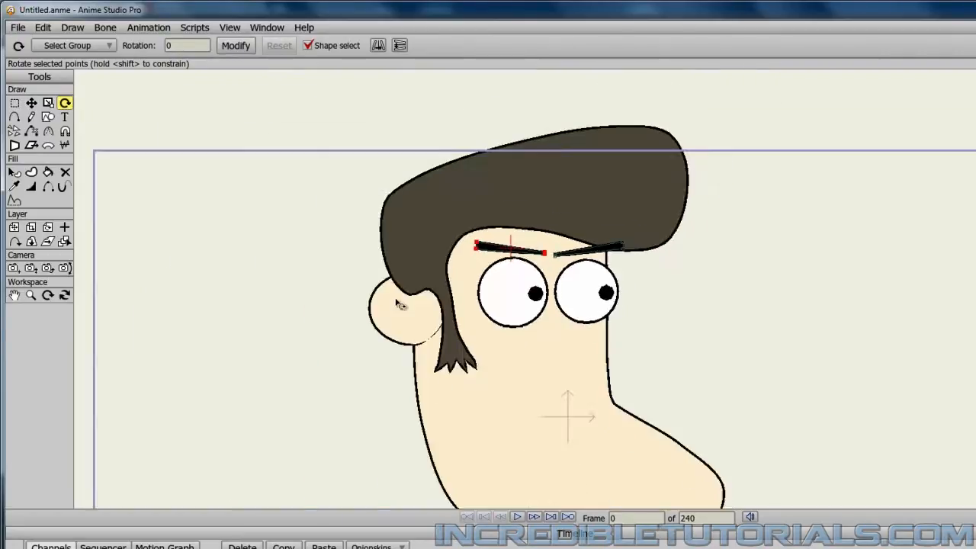
{"action": "scroll", "coordinate": [397, 305], "scroll_direction": "up", "scroll_amount": 4}
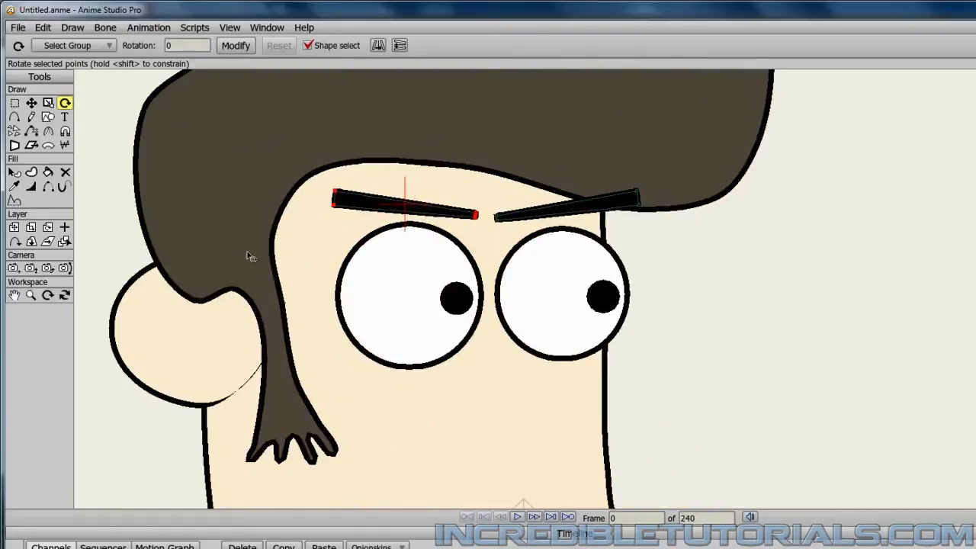
{"action": "left_click", "coordinate": [31, 103]}
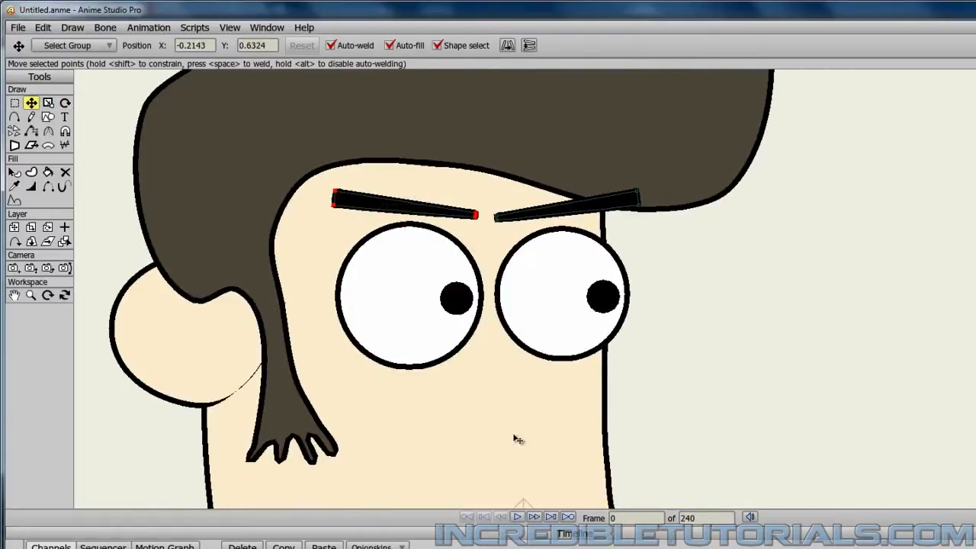
{"action": "scroll", "coordinate": [506, 423], "scroll_direction": "down", "scroll_amount": 5}
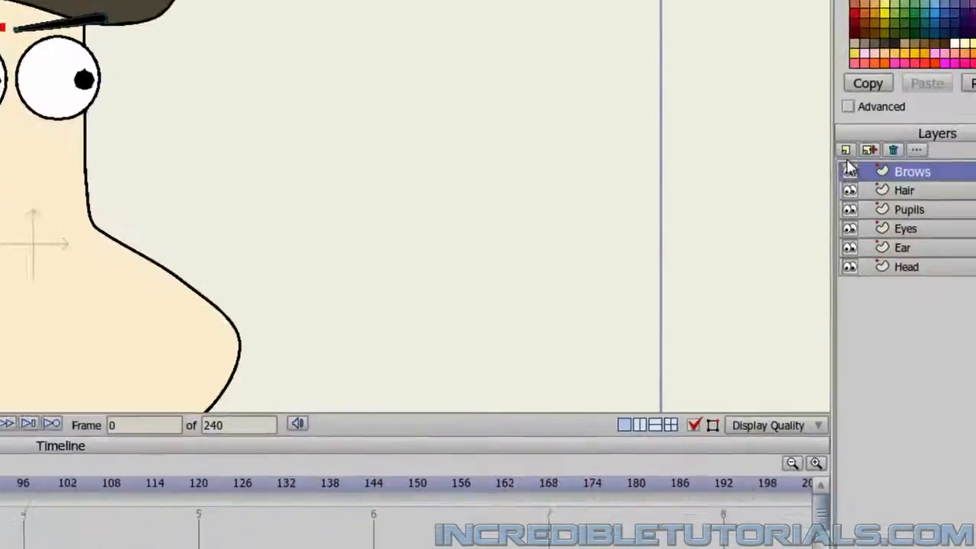
Add a new vector layer named Nose above the Brows layer.
{"action": "left_click", "coordinate": [777, 115]}
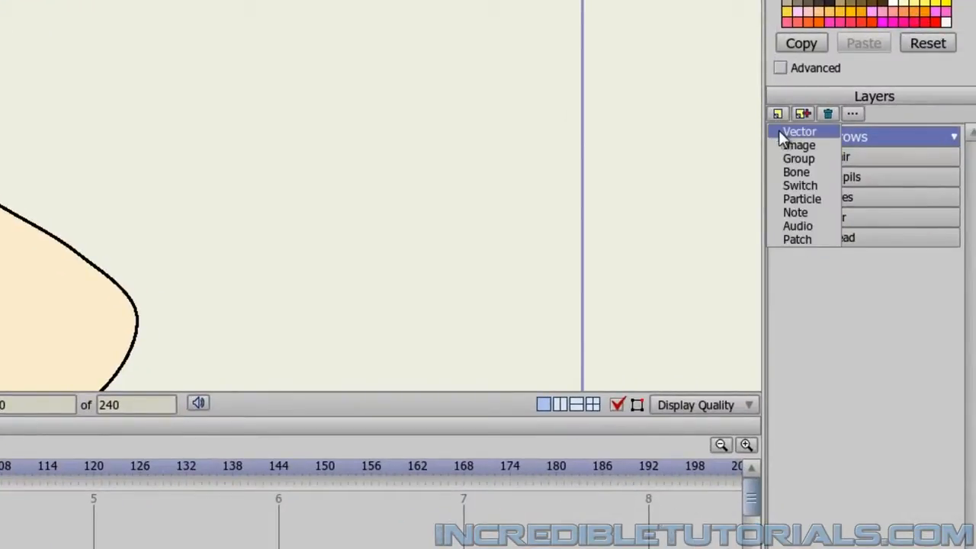
{"action": "left_click", "coordinate": [811, 135]}
{"action": "type", "text": "Nose"}
{"action": "key", "text": "Return"}
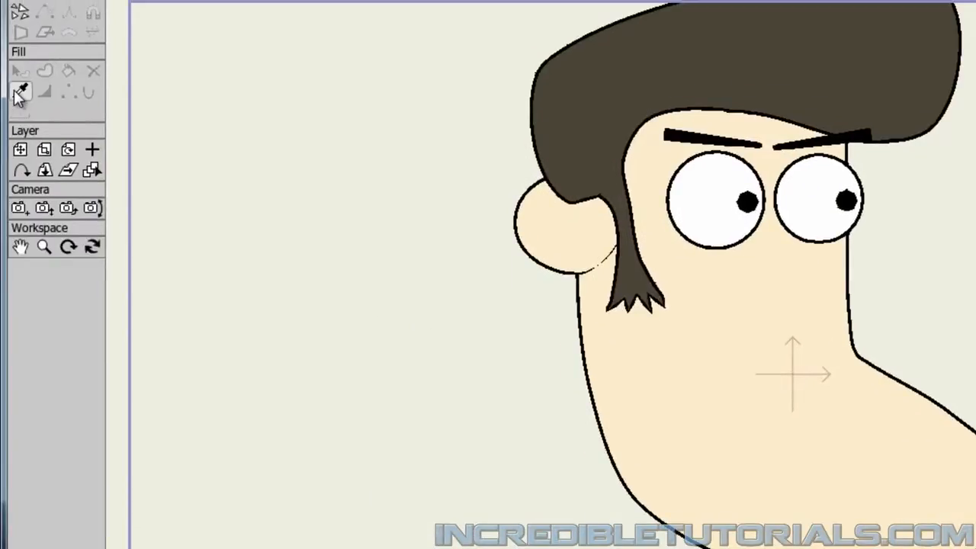
Pick up the head's skin color and draw an open nose outline from between the eyes, around a rounded tip and back across the cheek.
{"action": "left_click", "coordinate": [19, 92]}
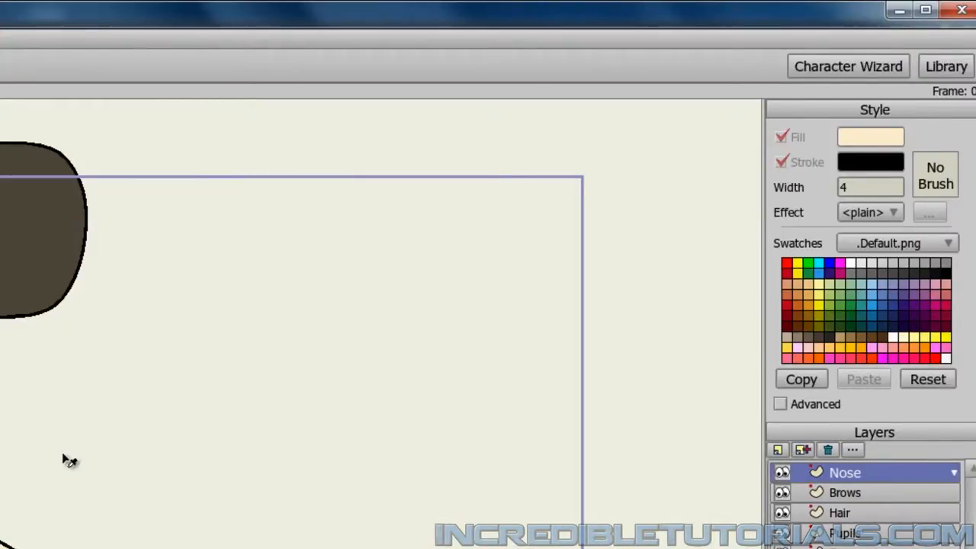
{"action": "scroll", "coordinate": [70, 461], "scroll_direction": "up", "scroll_amount": 3}
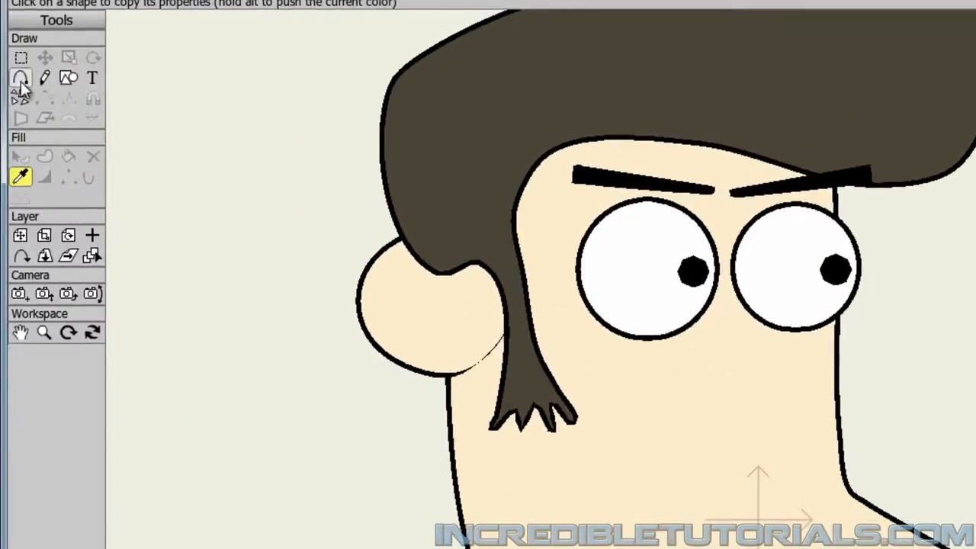
{"action": "left_click", "coordinate": [20, 77]}
{"action": "left_click_drag", "start_coordinate": [364, 427], "coordinate": [343, 305]}
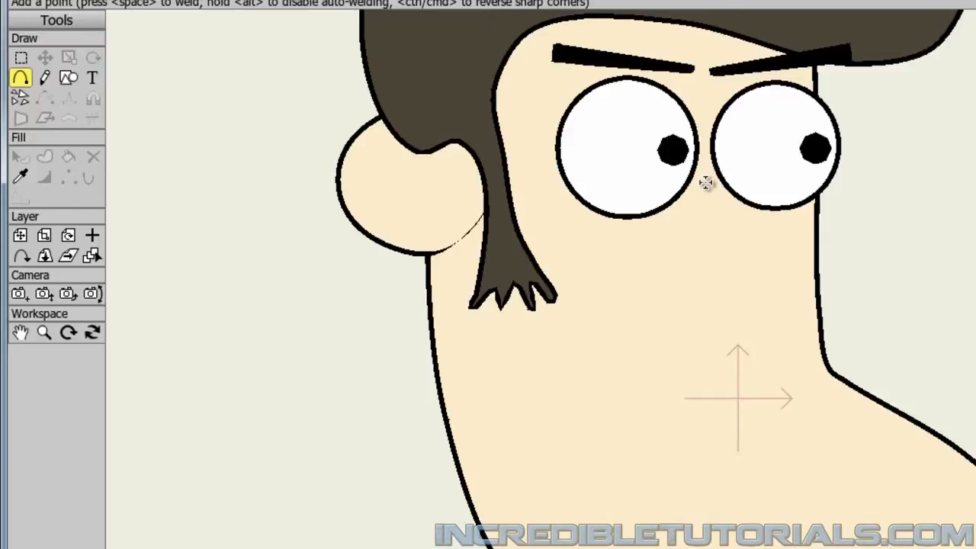
{"action": "left_click_drag", "start_coordinate": [705, 182], "coordinate": [969, 345]}
{"action": "left_click_drag", "start_coordinate": [969, 345], "coordinate": [627, 353]}
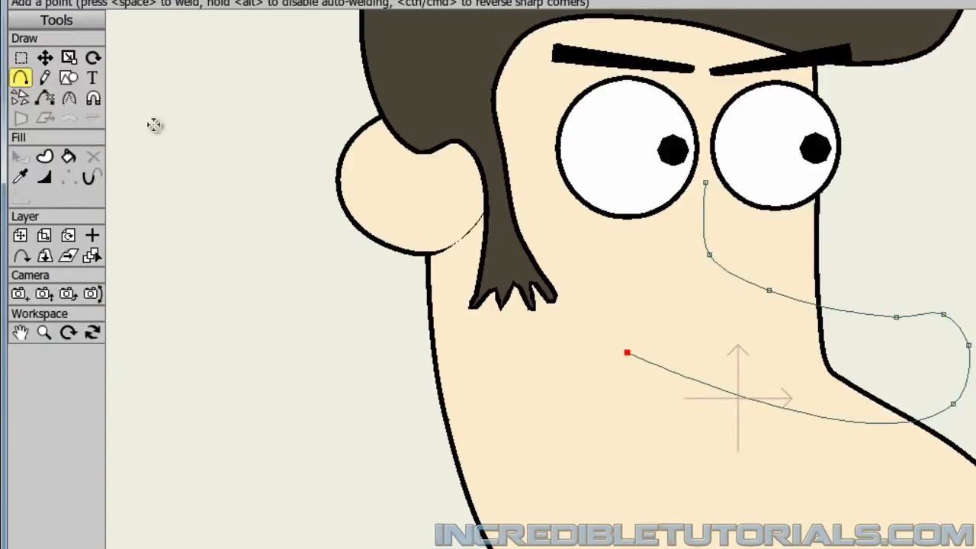
{"action": "left_click", "coordinate": [45, 57]}
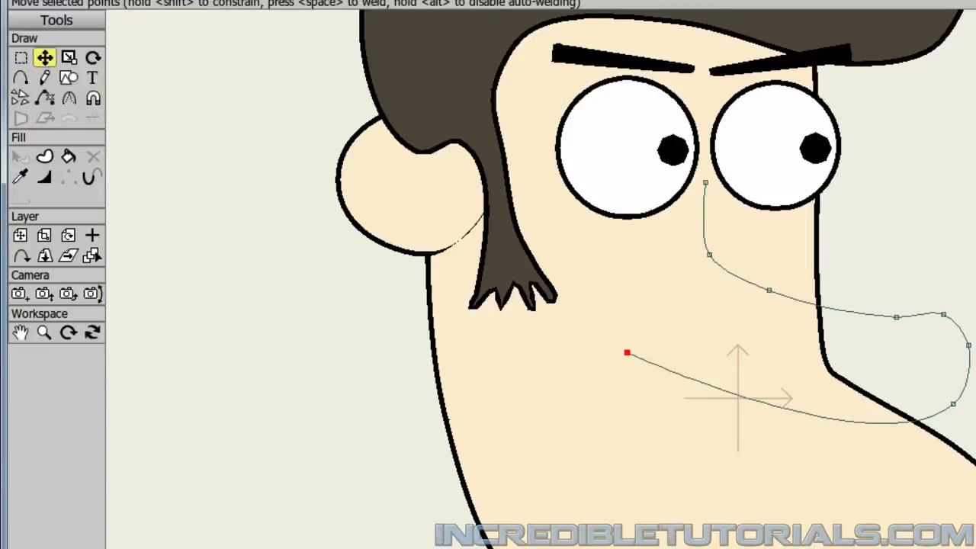
Move the point on the nose's upper edge back toward the face to smooth the curve leading to the rounded tip.
{"action": "left_click_drag", "start_coordinate": [889, 318], "coordinate": [863, 310]}
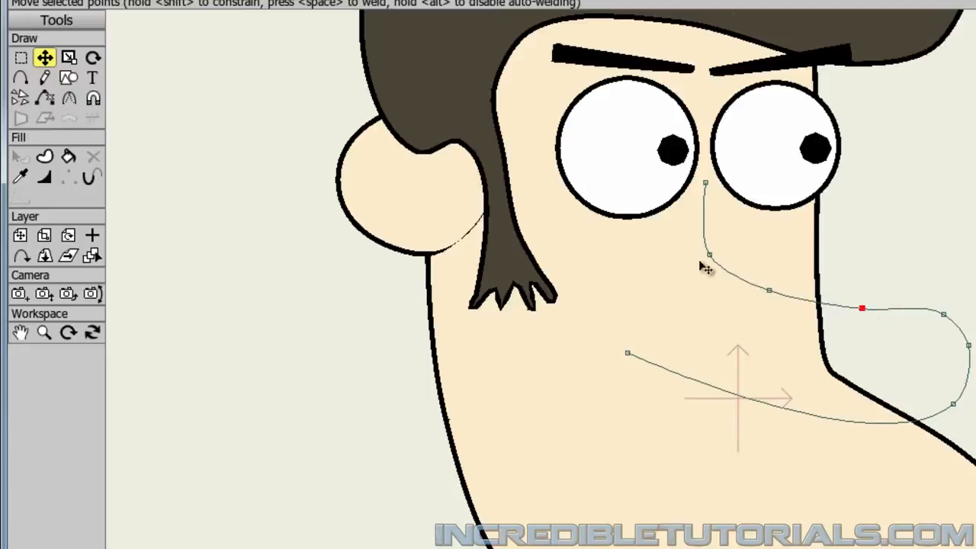
{"action": "mouse_move", "coordinate": [852, 304]}
{"action": "left_mouse_down"}
{"action": "mouse_move", "coordinate": [860, 306]}
{"action": "mouse_move", "coordinate": [849, 306]}
{"action": "left_mouse_up"}
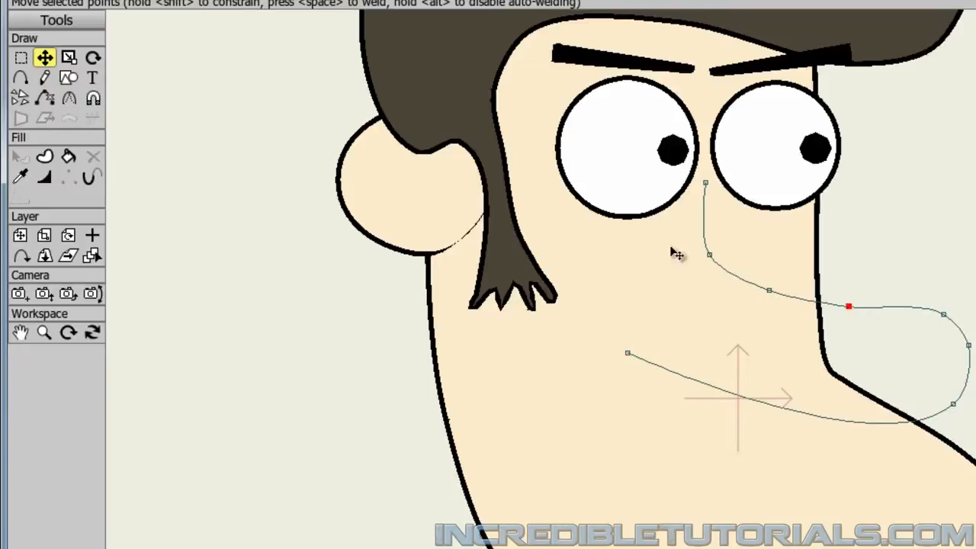
{"action": "left_click", "coordinate": [969, 344]}
Close and fill the nose shape by connecting its cheek end point to the bridge point below the eyes.
{"action": "left_click", "coordinate": [20, 80]}
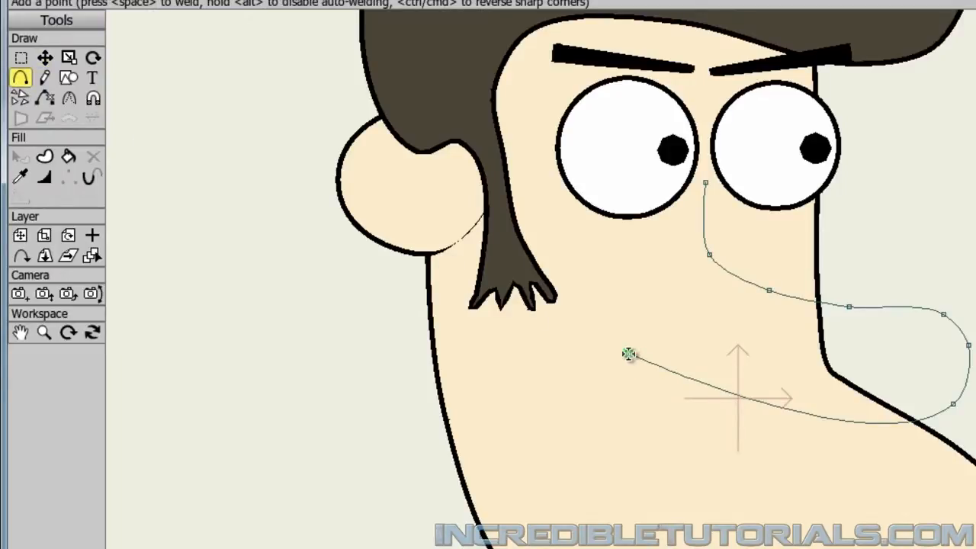
{"action": "left_click_drag", "start_coordinate": [628, 354], "coordinate": [707, 257]}
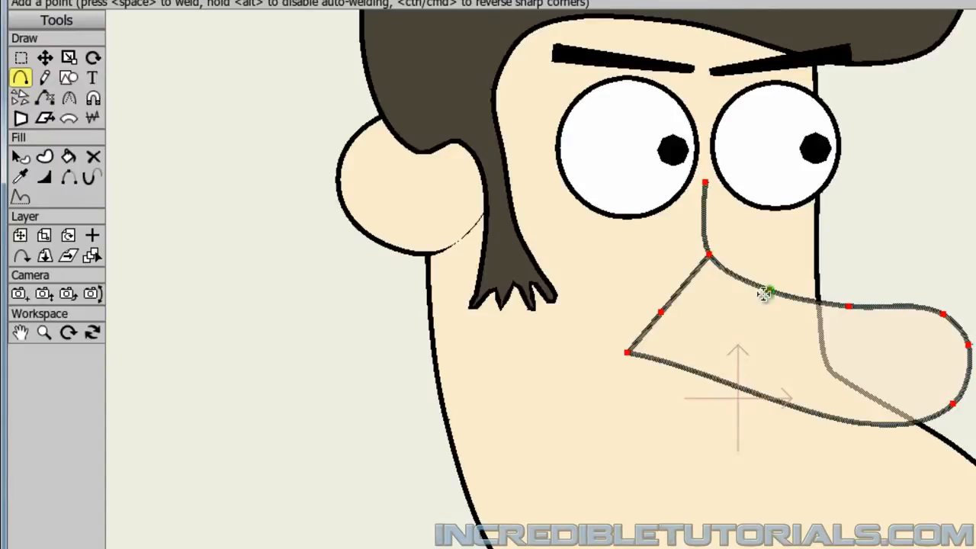
{"action": "left_click", "coordinate": [45, 58]}
{"action": "left_click", "coordinate": [229, 332]}
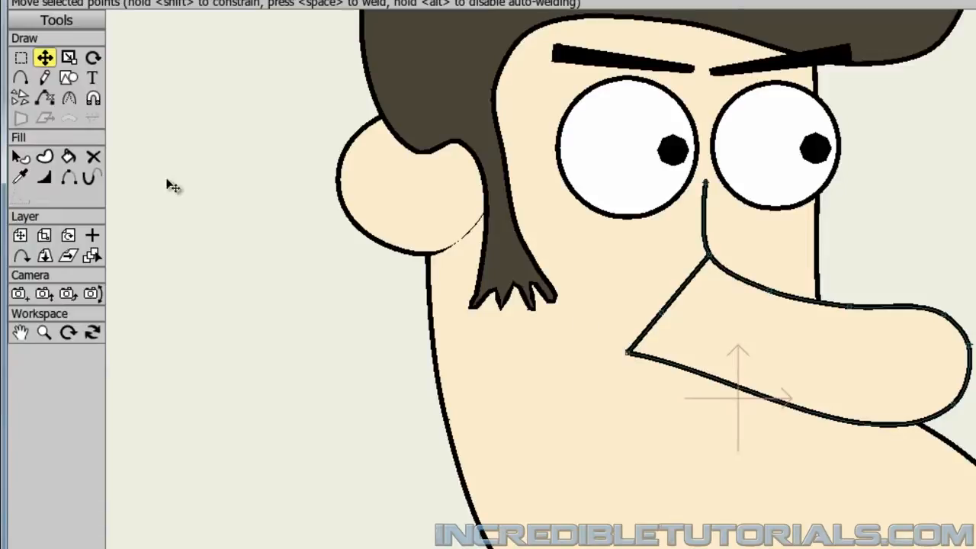
Hide both edge segments of the nose's closing line between the cheek end point and the bridge.
{"action": "left_click", "coordinate": [67, 179]}
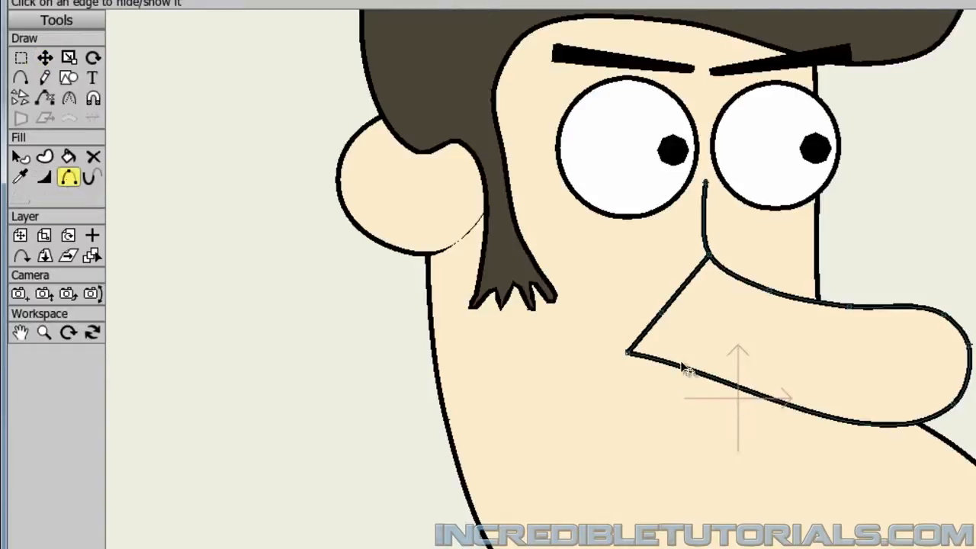
{"action": "left_click", "coordinate": [662, 318]}
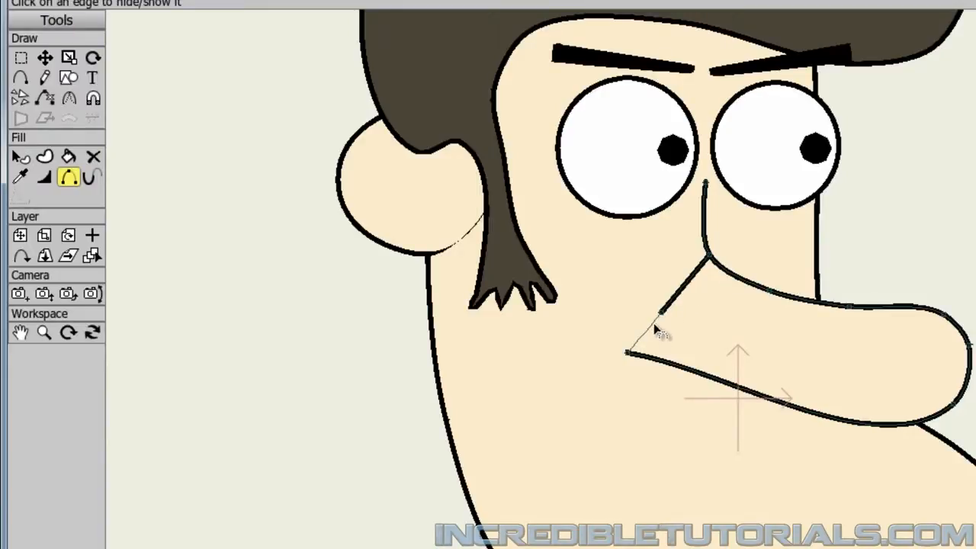
{"action": "left_click", "coordinate": [690, 290]}
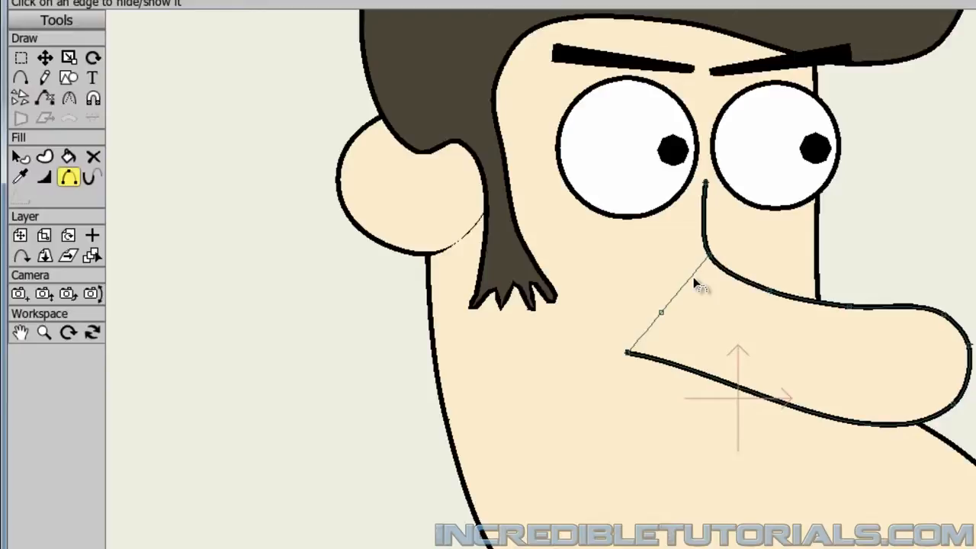
{"action": "left_click", "coordinate": [688, 288]}
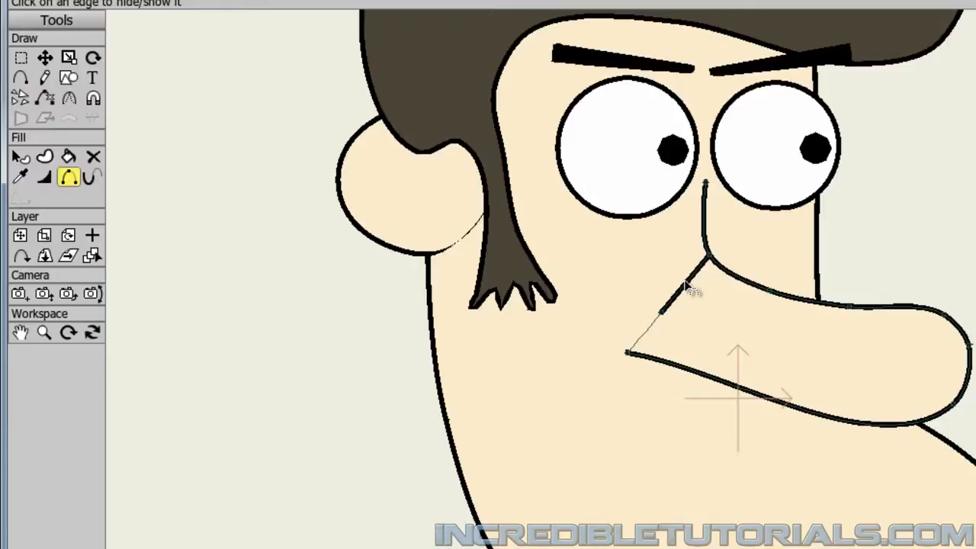
{"action": "left_click", "coordinate": [688, 289]}
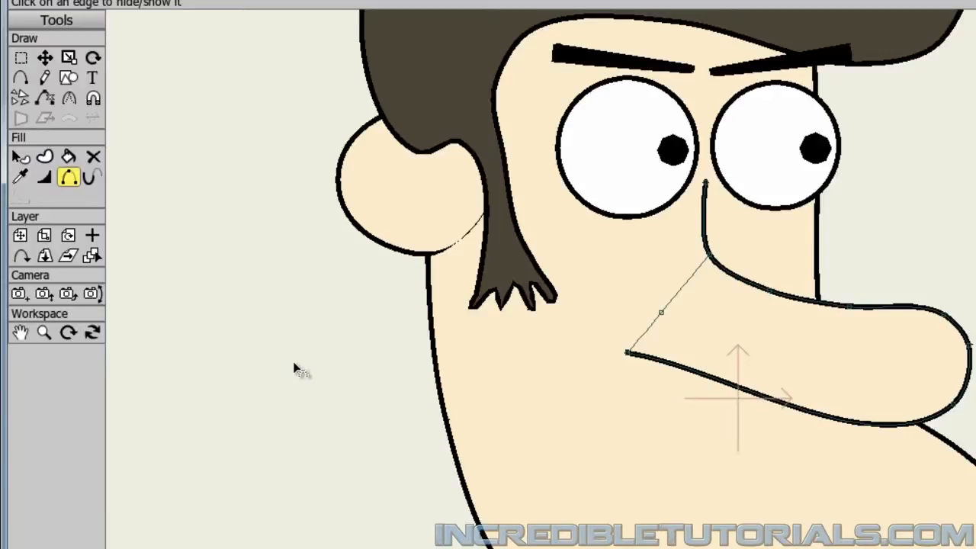
Taper the top of the nose line by setting the line width to 0 at its end point between the eyes.
{"action": "left_click", "coordinate": [44, 178]}
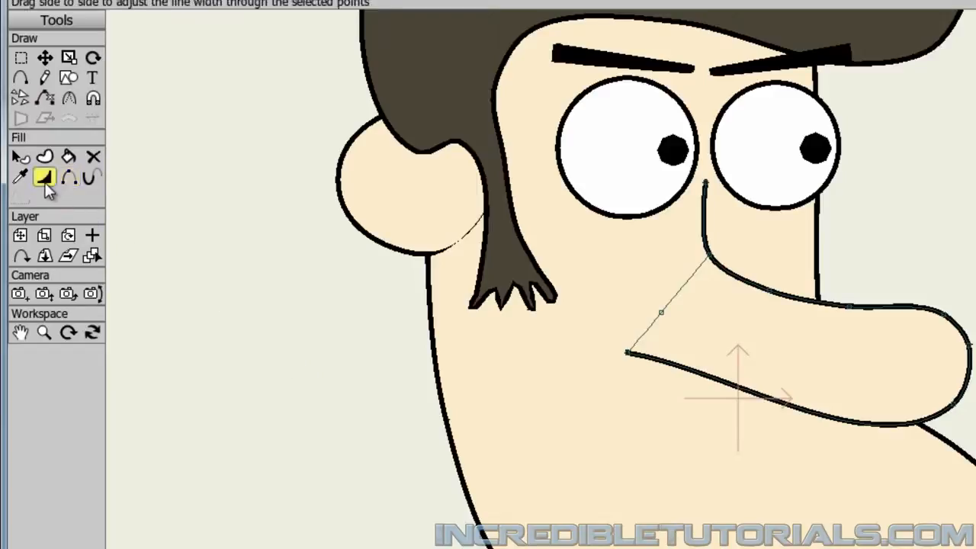
{"action": "left_click", "coordinate": [705, 184]}
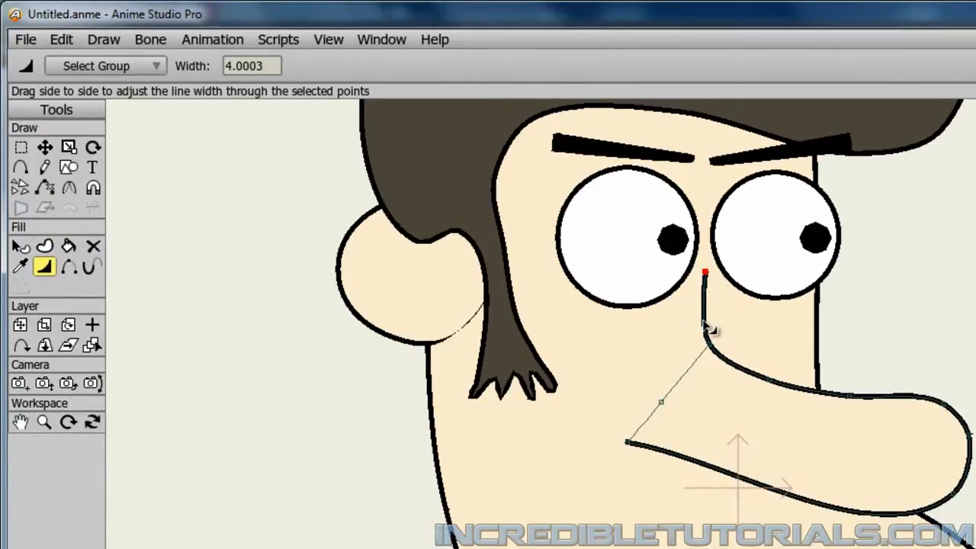
{"action": "double_click", "coordinate": [259, 67]}
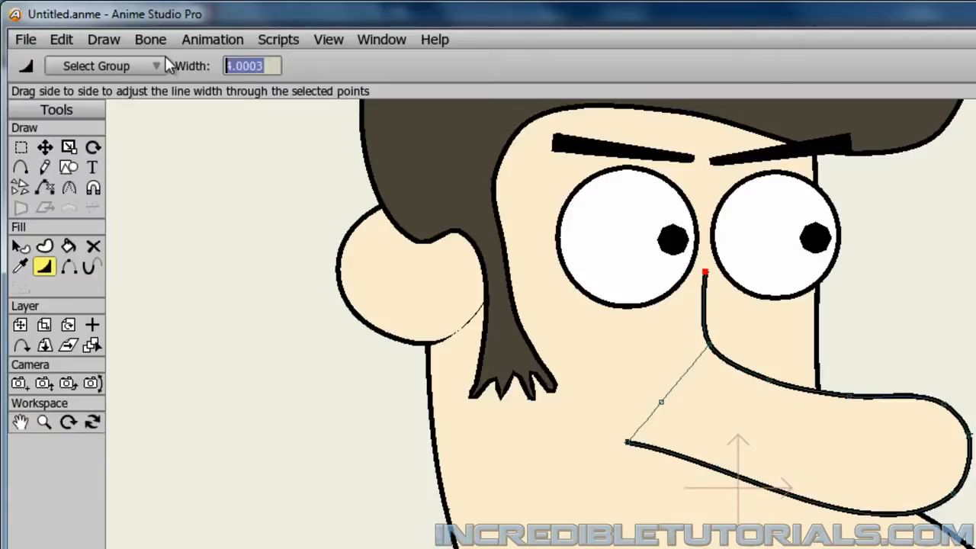
{"action": "type", "text": "0"}
{"action": "key", "text": "Return"}
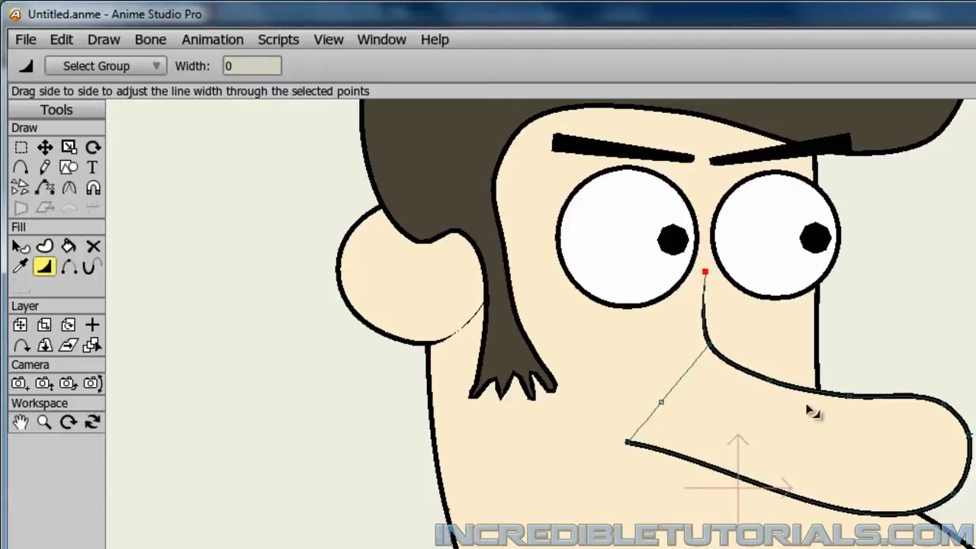
Taper the lower nose line by setting the line width to 0 at its end point on the cheek.
{"action": "left_click", "coordinate": [628, 442]}
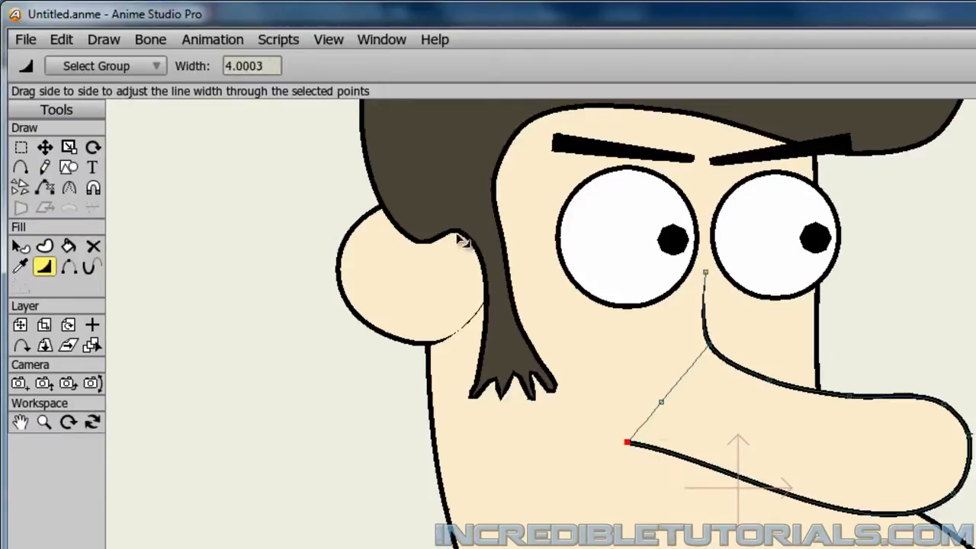
{"action": "double_click", "coordinate": [260, 67]}
{"action": "type", "text": "0"}
{"action": "key", "text": "Return"}
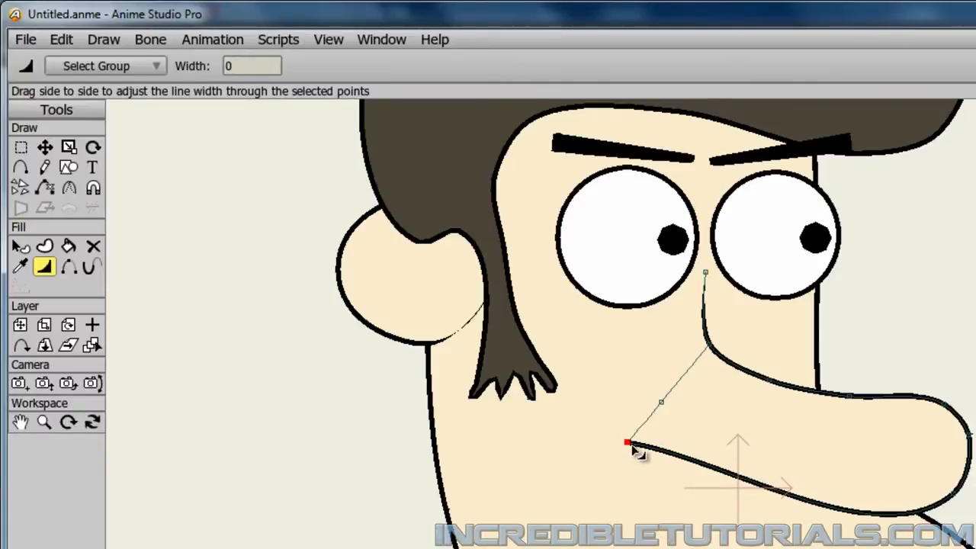
{"action": "scroll", "coordinate": [639, 457], "scroll_direction": "up", "scroll_amount": 3}
{"action": "left_click_drag", "start_coordinate": [509, 473], "coordinate": [727, 427]}
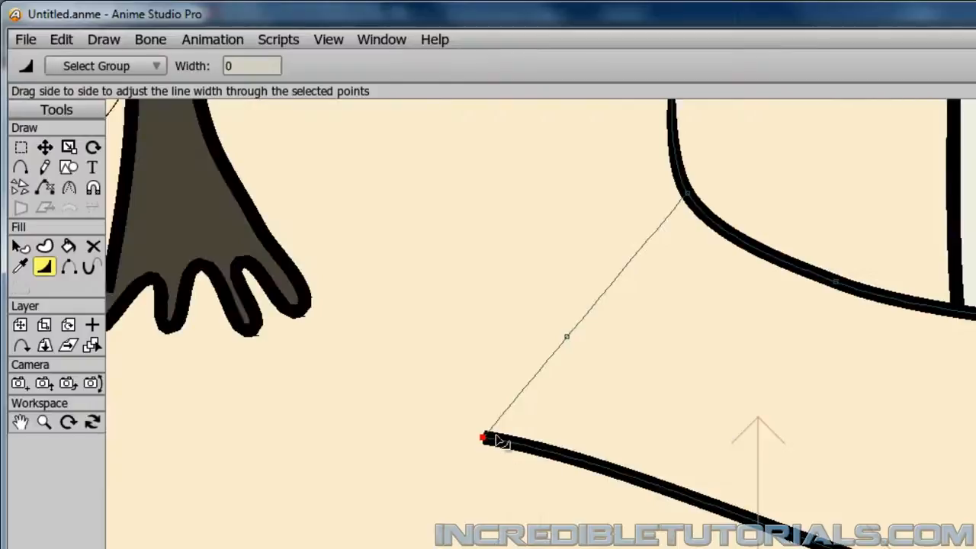
{"action": "scroll", "coordinate": [496, 445], "scroll_direction": "up", "scroll_amount": 4}
{"action": "left_click_drag", "start_coordinate": [429, 486], "coordinate": [911, 444]}
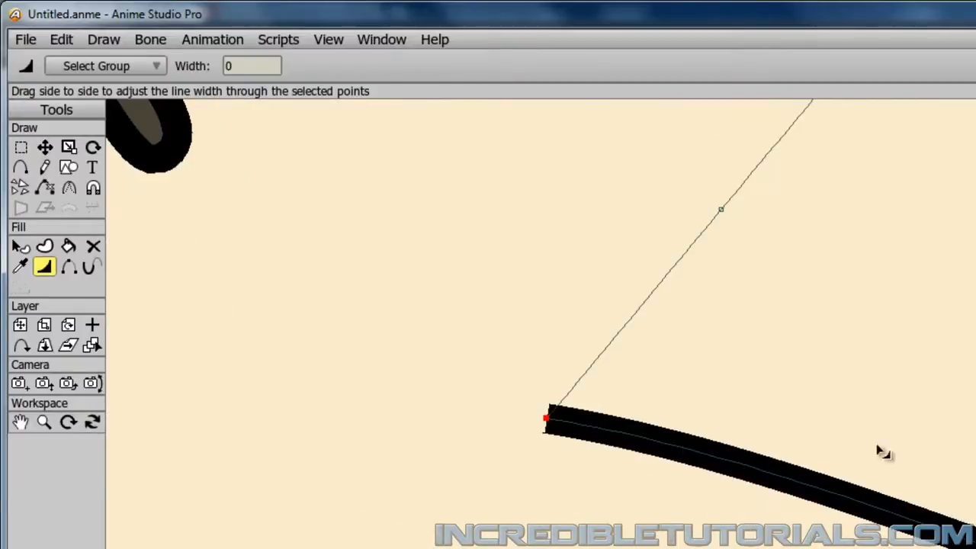
{"action": "left_click", "coordinate": [547, 423]}
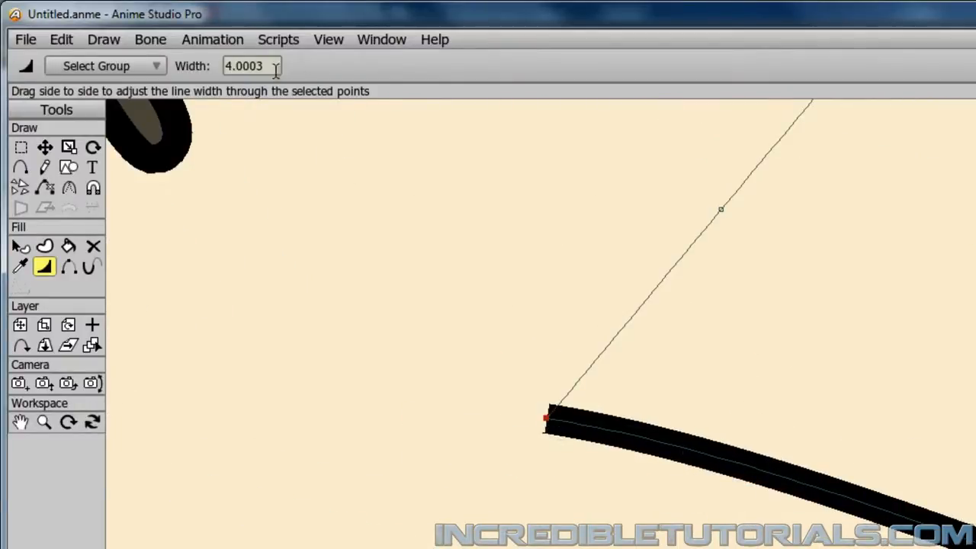
{"action": "left_click_drag", "start_coordinate": [274, 69], "coordinate": [180, 63]}
{"action": "type", "text": "0"}
{"action": "key", "text": "Return"}
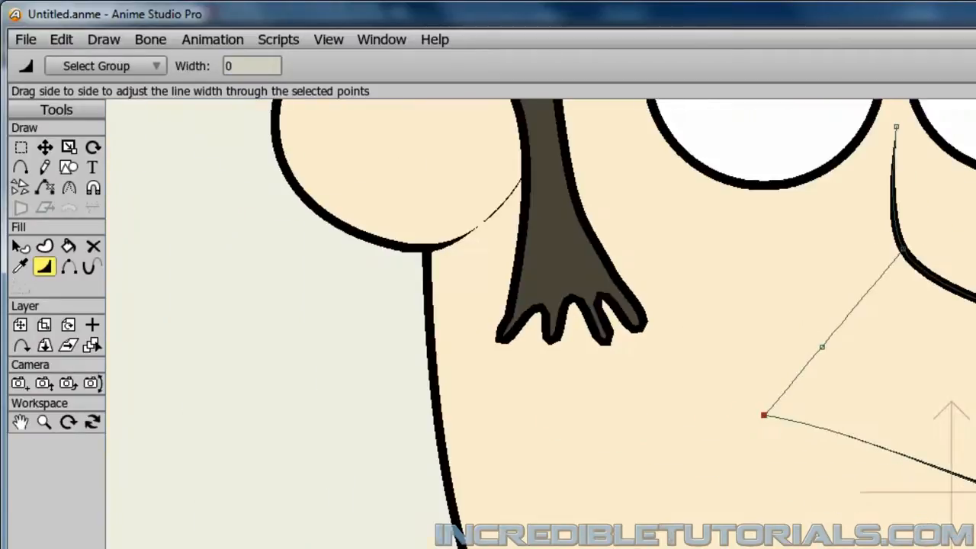
Render a preview of the character to check the tapered nose lines.
{"action": "scroll", "coordinate": [929, 460], "scroll_direction": "down", "scroll_amount": 5}
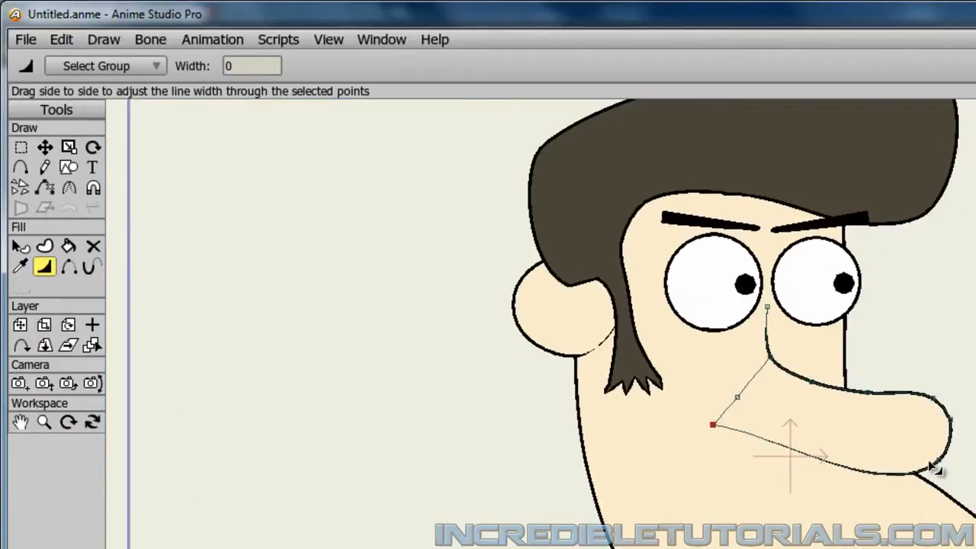
{"action": "left_click", "coordinate": [19, 39]}
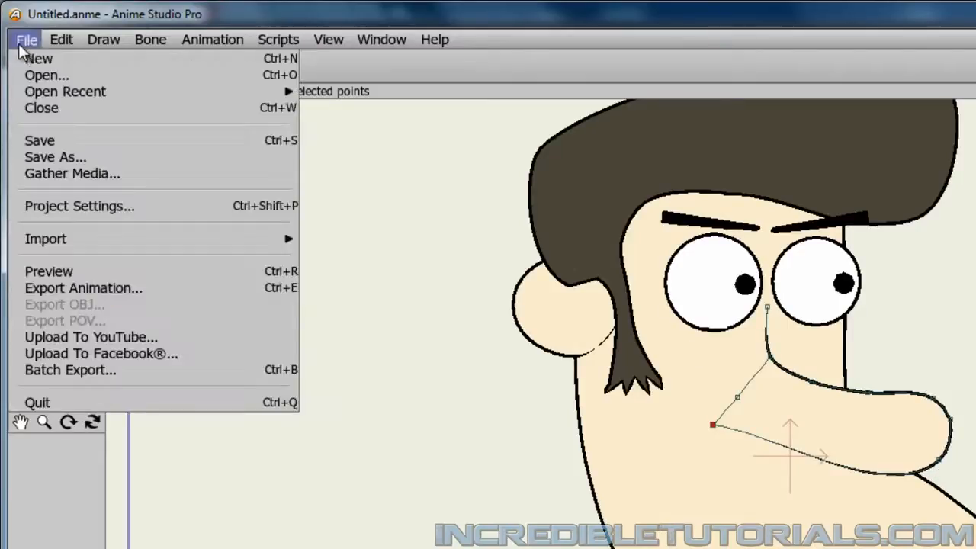
{"action": "left_click", "coordinate": [69, 272]}
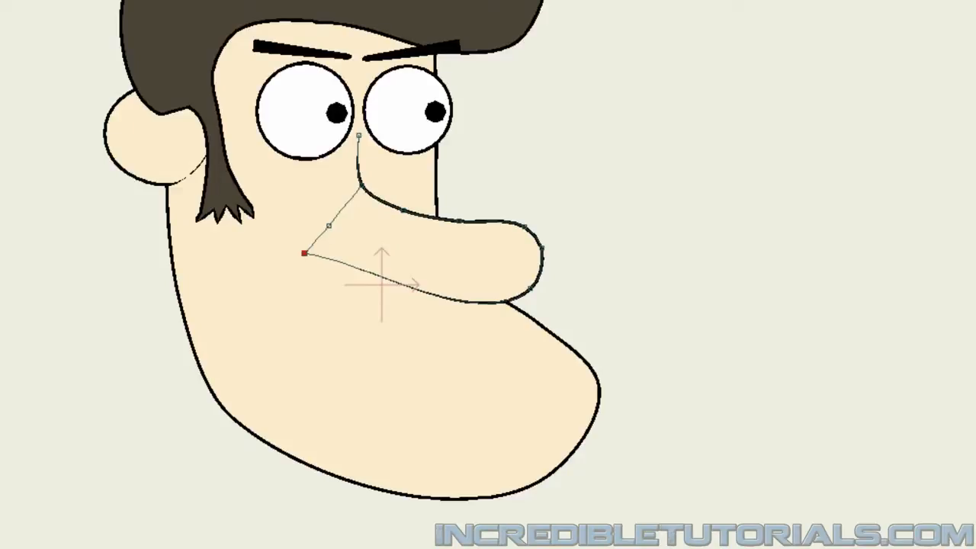
Add a new vector layer named Mouth above the Nose layer.
{"action": "left_click", "coordinate": [904, 216]}
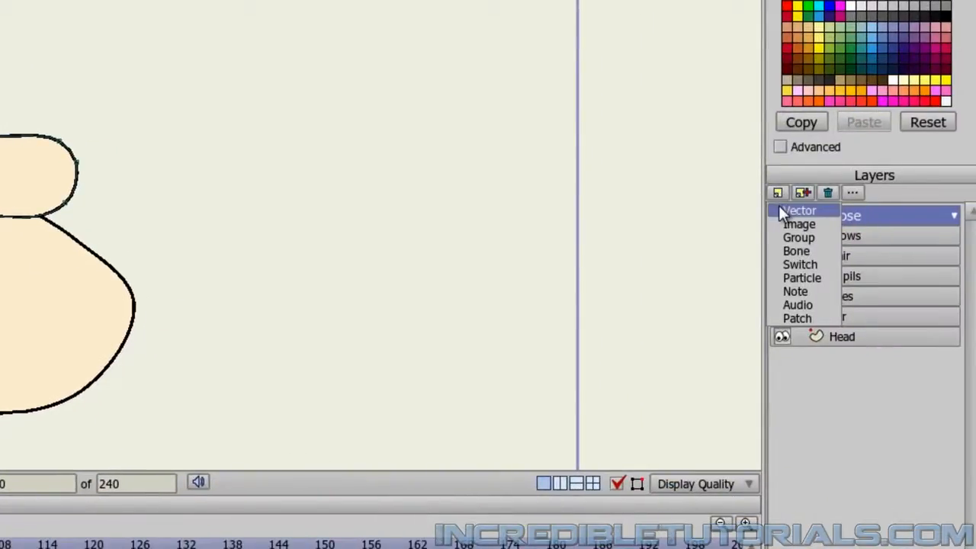
{"action": "left_click", "coordinate": [781, 207]}
{"action": "type", "text": "Mouth"}
{"action": "key", "text": "Return"}
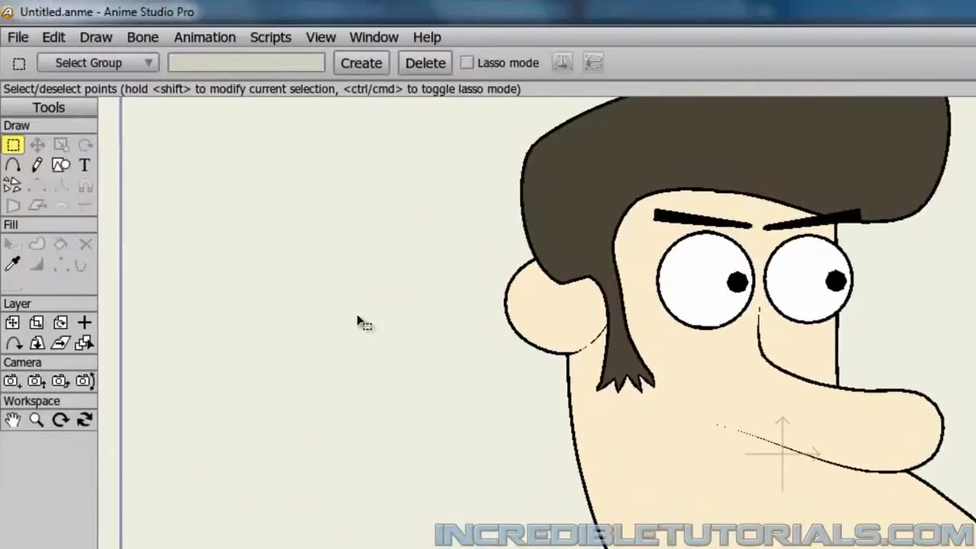
Start drawing the mouth with the Add Point tool on the Mouth layer.
{"action": "left_click", "coordinate": [23, 169]}
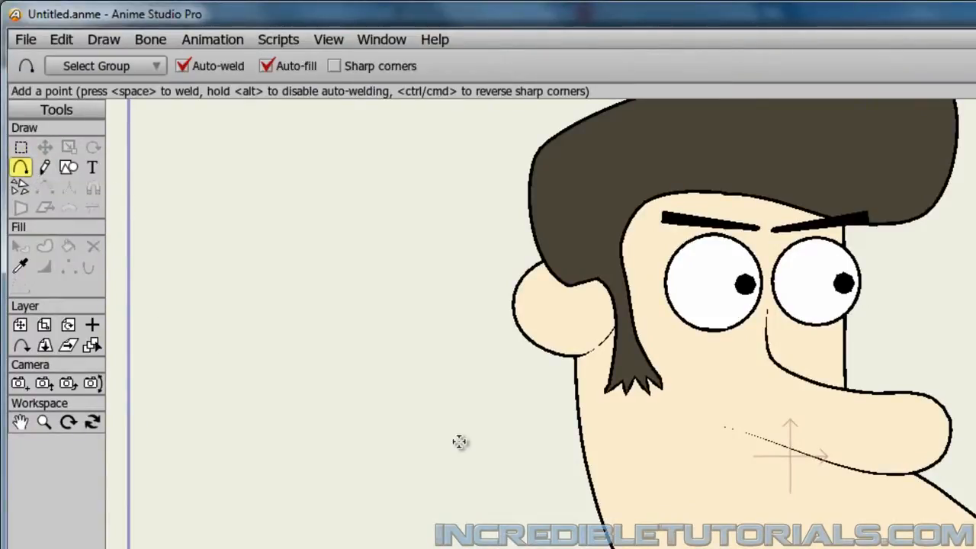
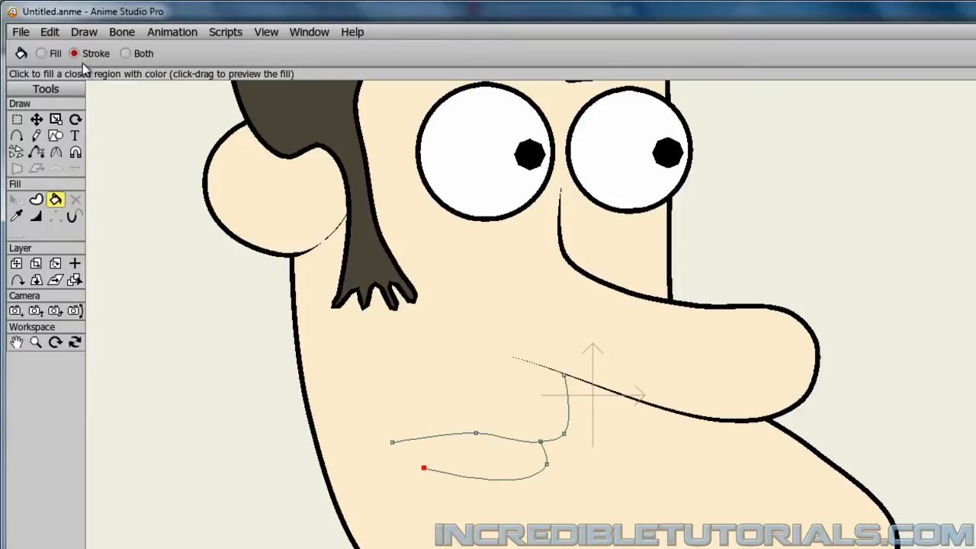
Apply a stroke to the mouth lines and lower the upper lip's middle point and the end point under the nose.
{"action": "left_click", "coordinate": [463, 479]}
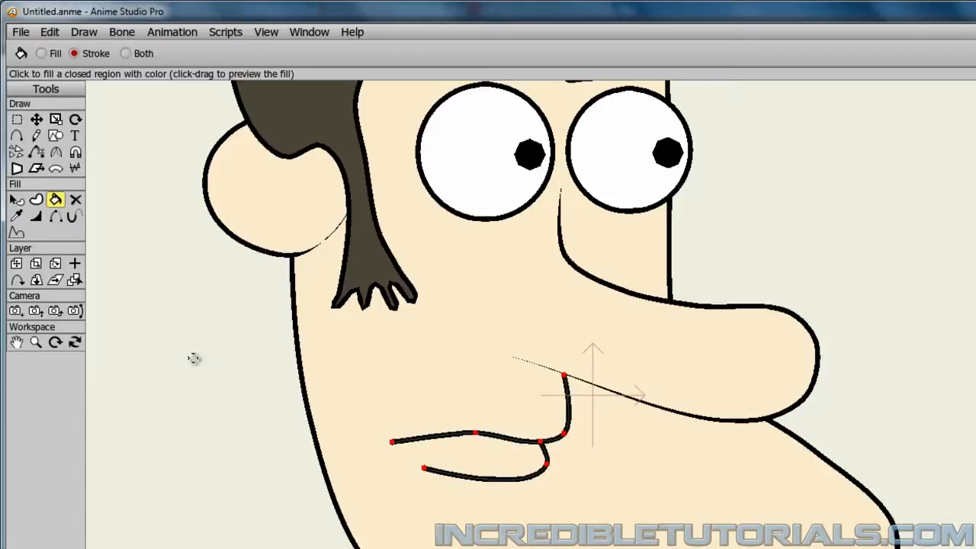
{"action": "left_click", "coordinate": [38, 120]}
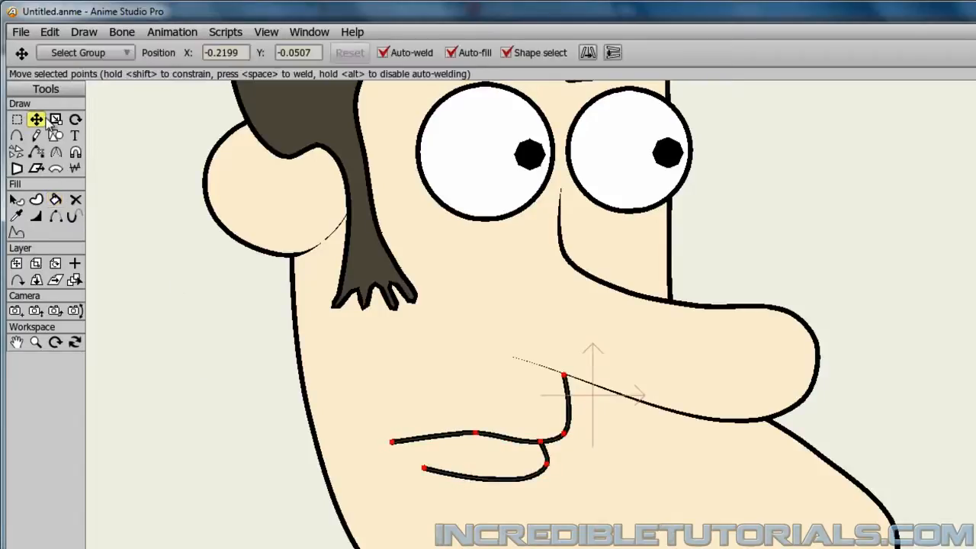
{"action": "left_click", "coordinate": [115, 280]}
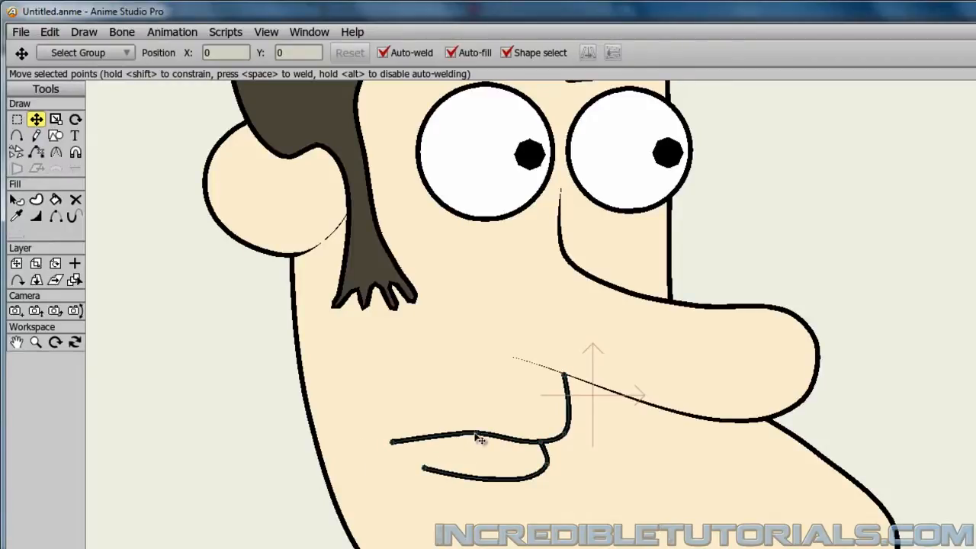
{"action": "left_click_drag", "start_coordinate": [476, 435], "coordinate": [480, 442]}
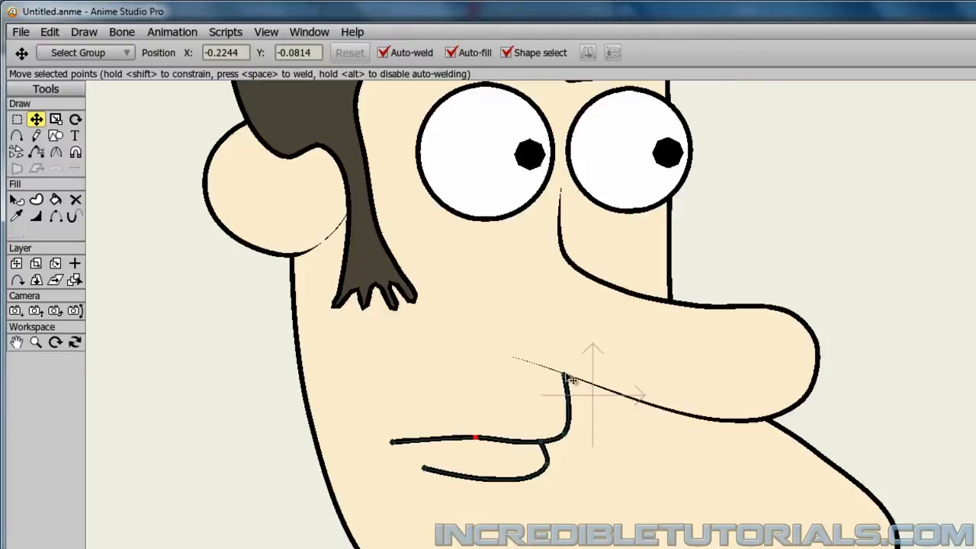
{"action": "left_click_drag", "start_coordinate": [568, 380], "coordinate": [569, 401]}
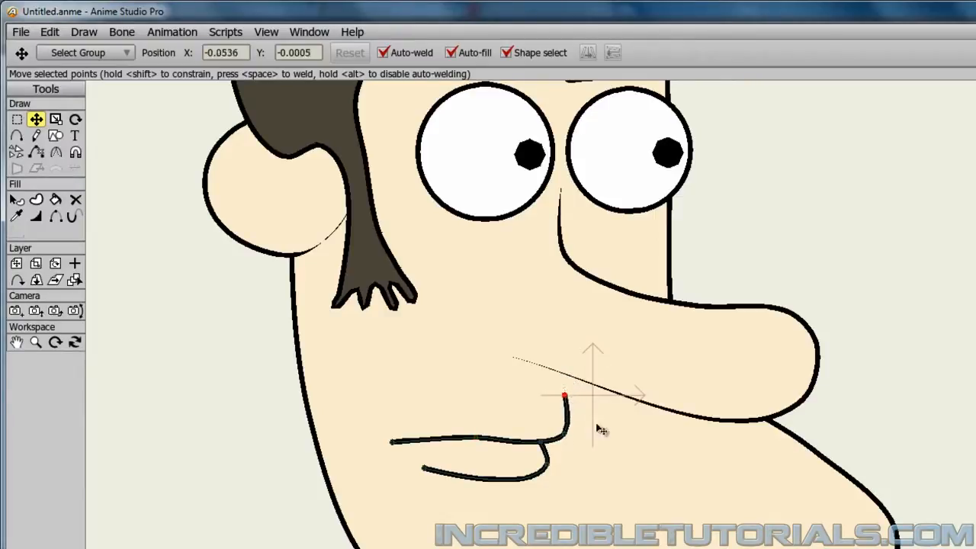
Select all points of the mouth and move the whole mouth up until its line meets the nose, then deselect it.
{"action": "left_click", "coordinate": [17, 119]}
{"action": "left_click_drag", "start_coordinate": [359, 375], "coordinate": [585, 507]}
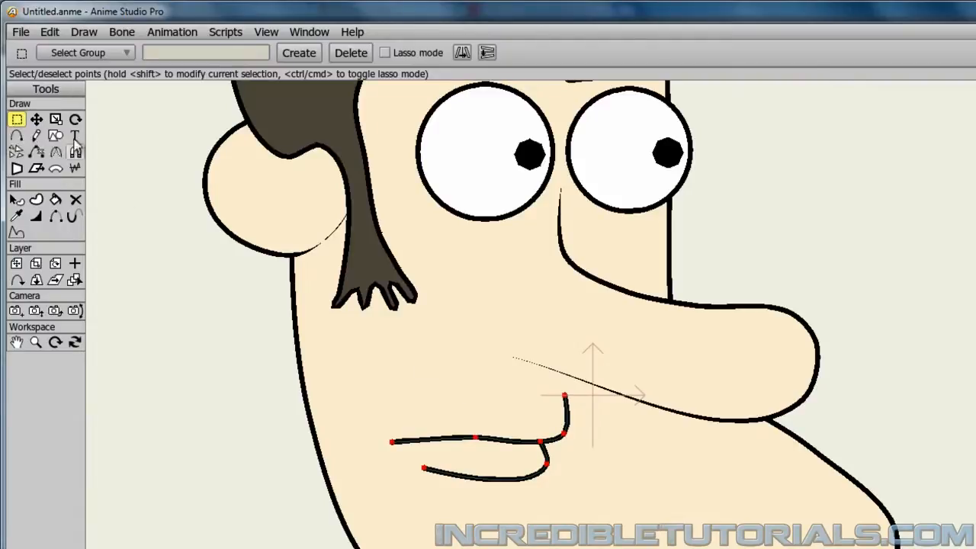
{"action": "left_click", "coordinate": [37, 120]}
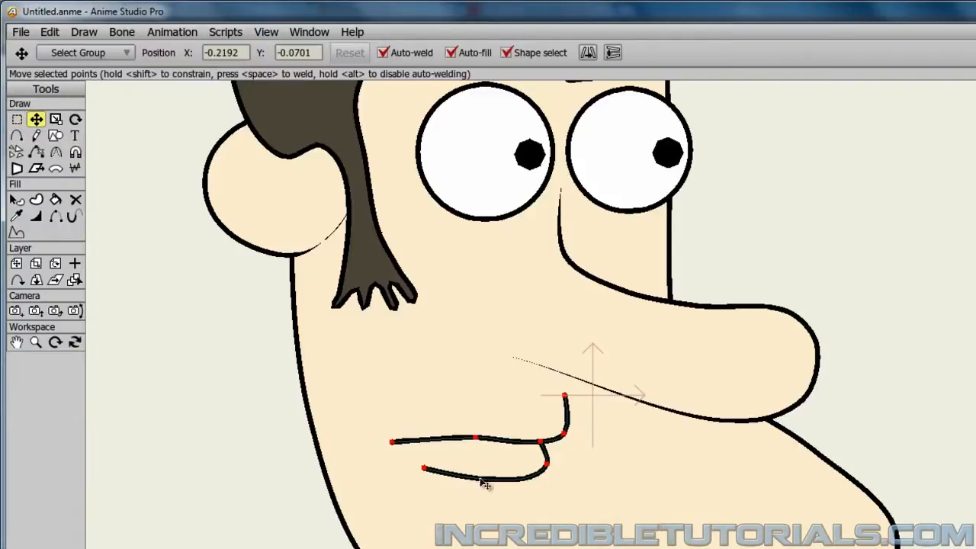
{"action": "left_click_drag", "start_coordinate": [484, 489], "coordinate": [481, 466]}
{"action": "left_click", "coordinate": [412, 519]}
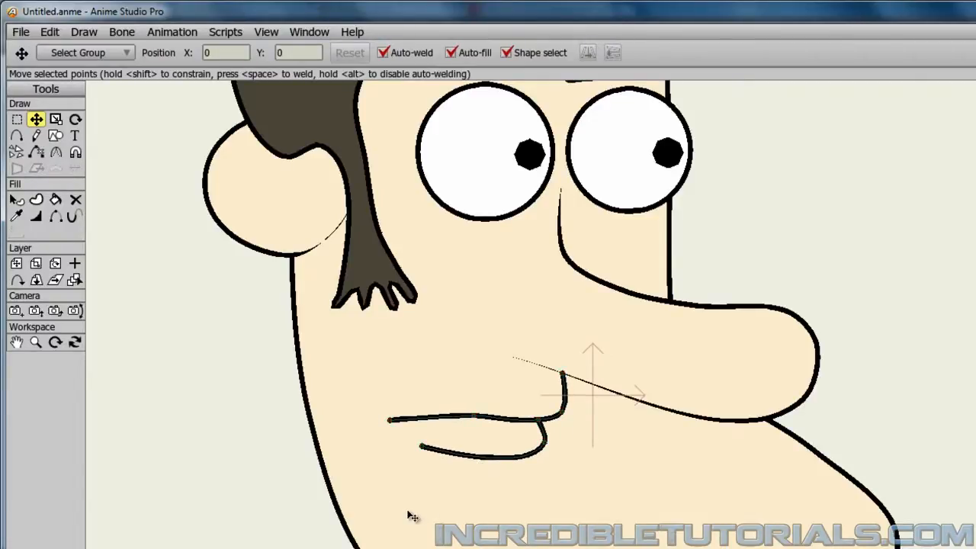
Taper the upper and lower lip lines by setting the line width to 0 at their end points on the cheek.
{"action": "left_click", "coordinate": [35, 218]}
{"action": "left_click", "coordinate": [390, 421]}
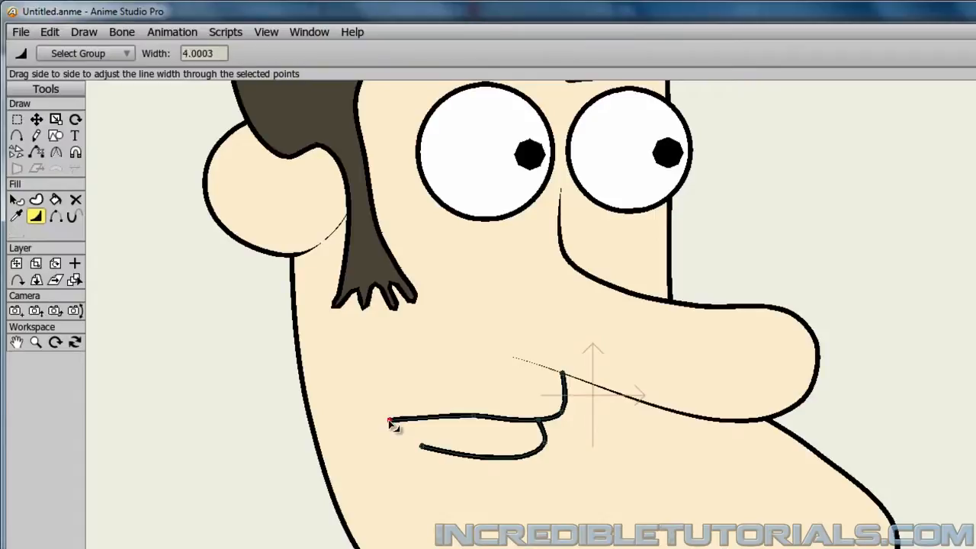
{"action": "left_click_drag", "start_coordinate": [214, 54], "coordinate": [150, 62]}
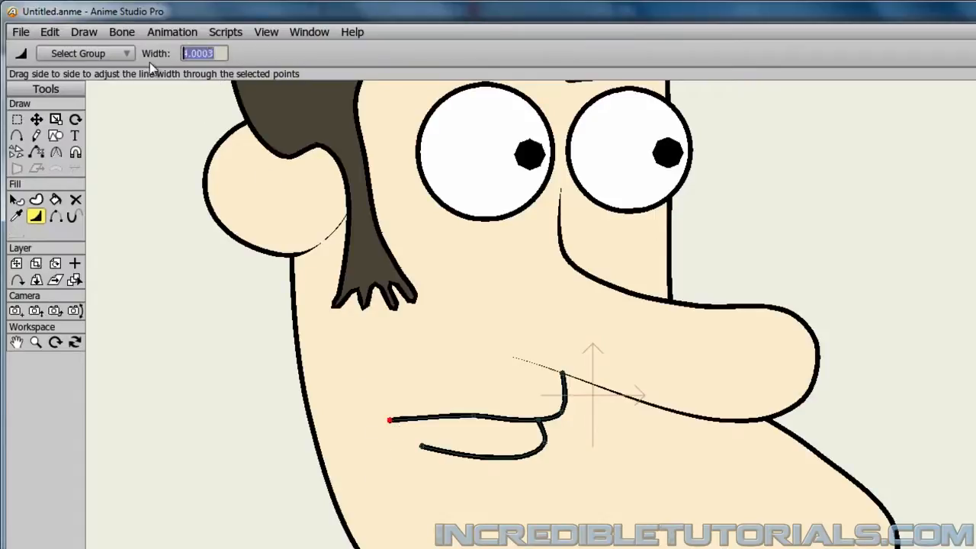
{"action": "type", "text": "0"}
{"action": "key", "text": "Return"}
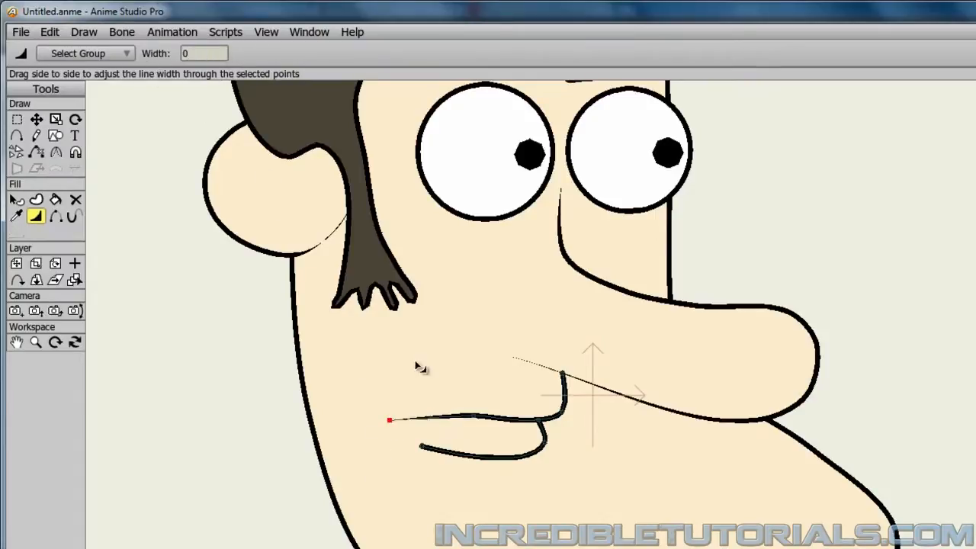
{"action": "left_click", "coordinate": [421, 447]}
{"action": "left_click_drag", "start_coordinate": [215, 60], "coordinate": [151, 58]}
{"action": "type", "text": "0"}
{"action": "key", "text": "Return"}
Set the line width to 0 at the mouth line's top end point, just under the nose.
{"action": "left_click", "coordinate": [562, 374]}
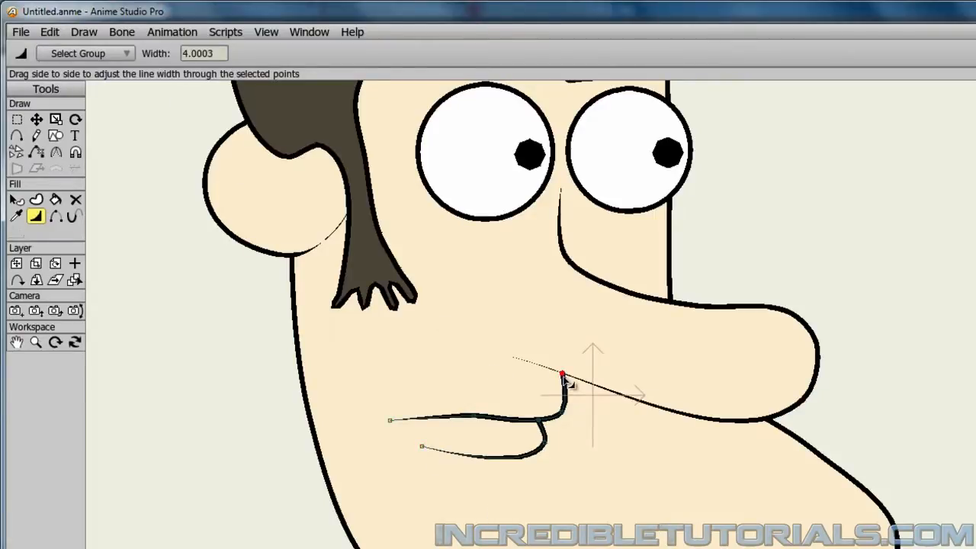
{"action": "left_click_drag", "start_coordinate": [223, 56], "coordinate": [151, 57]}
{"action": "type", "text": "0"}
{"action": "key", "text": "Return"}
Render a preview of the character to check the tapered mouth lines.
{"action": "key", "text": "ctrl+r"}
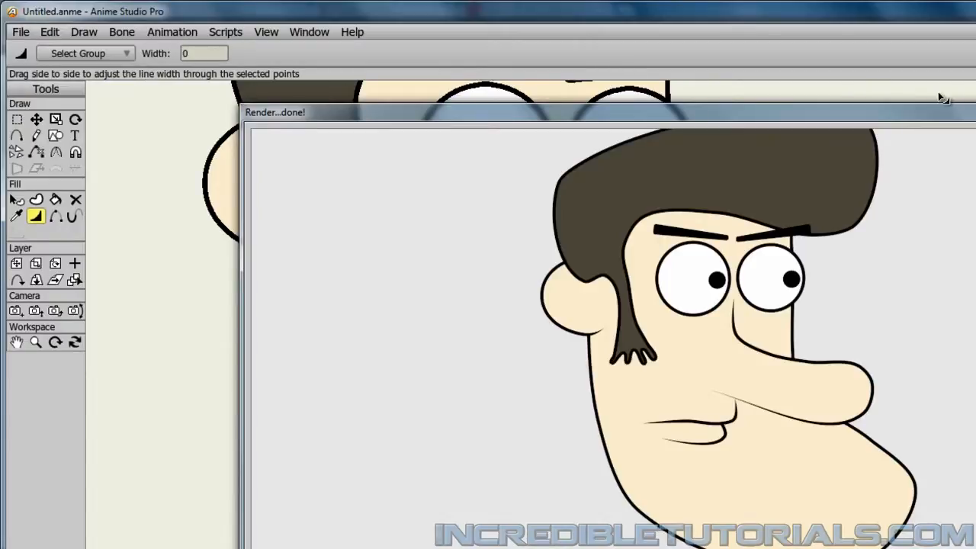
{"action": "left_click", "coordinate": [975, 109]}
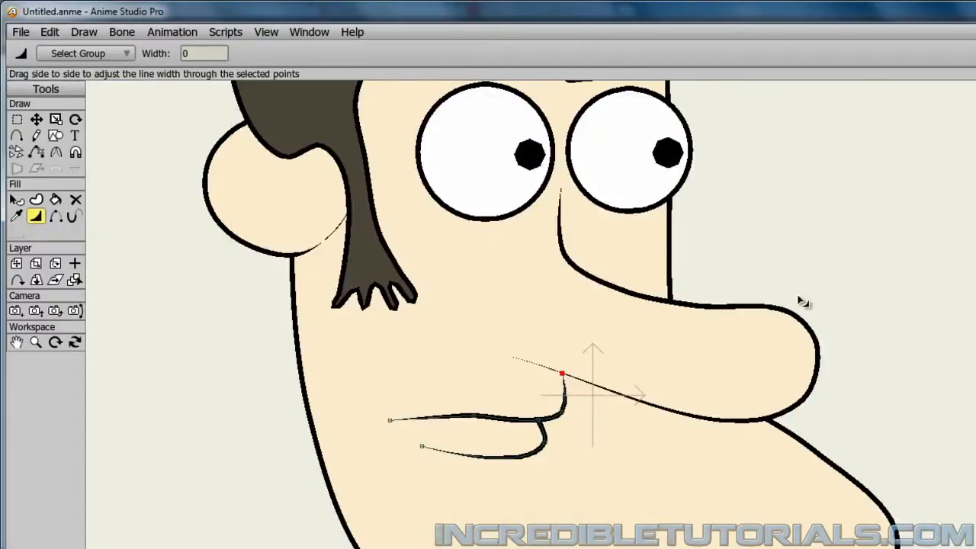
{"action": "scroll", "coordinate": [800, 298], "scroll_direction": "up", "scroll_amount": 2}
{"action": "scroll", "coordinate": [801, 298], "scroll_direction": "down", "scroll_amount": 2}
{"action": "scroll", "coordinate": [804, 301], "scroll_direction": "down", "scroll_amount": 3}
{"action": "scroll", "coordinate": [804, 301], "scroll_direction": "up", "scroll_amount": 1}
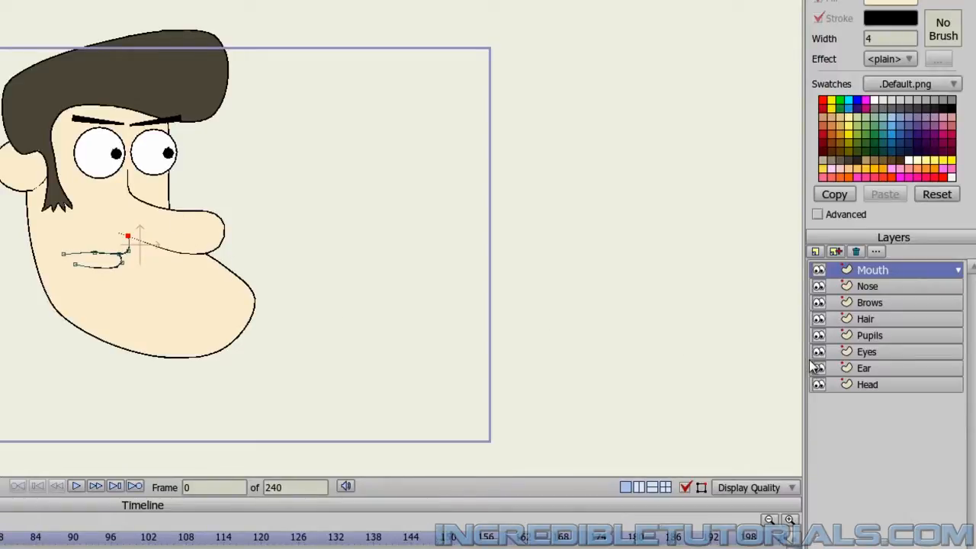
Hide the Nose layer and make the Head layer active for moving its points.
{"action": "left_click", "coordinate": [819, 287]}
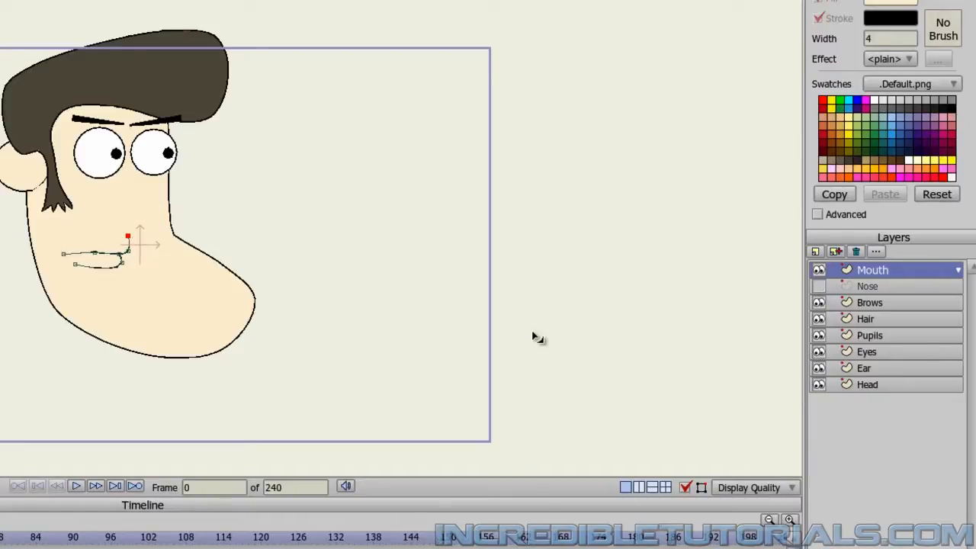
{"action": "scroll", "coordinate": [346, 312], "scroll_direction": "up", "scroll_amount": 3}
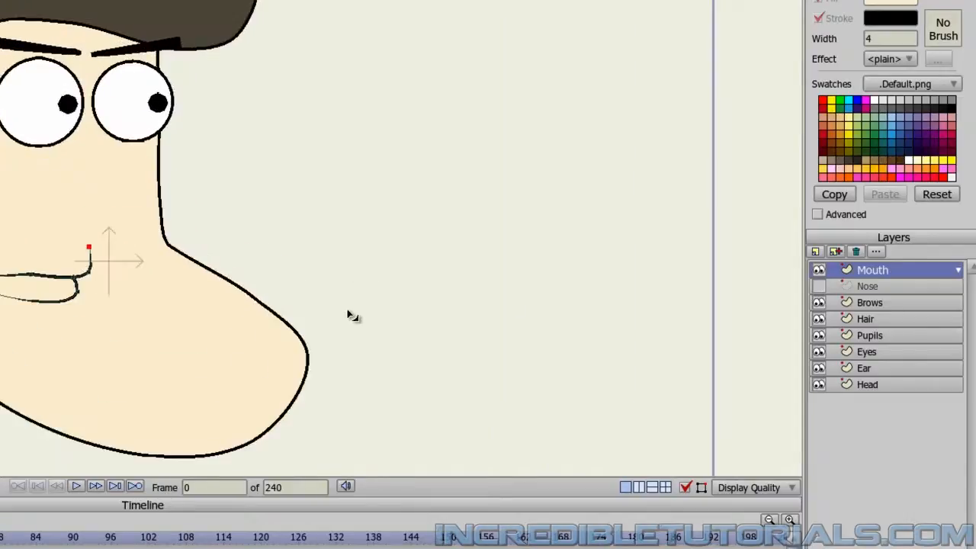
{"action": "scroll", "coordinate": [365, 309], "scroll_direction": "down", "scroll_amount": 2}
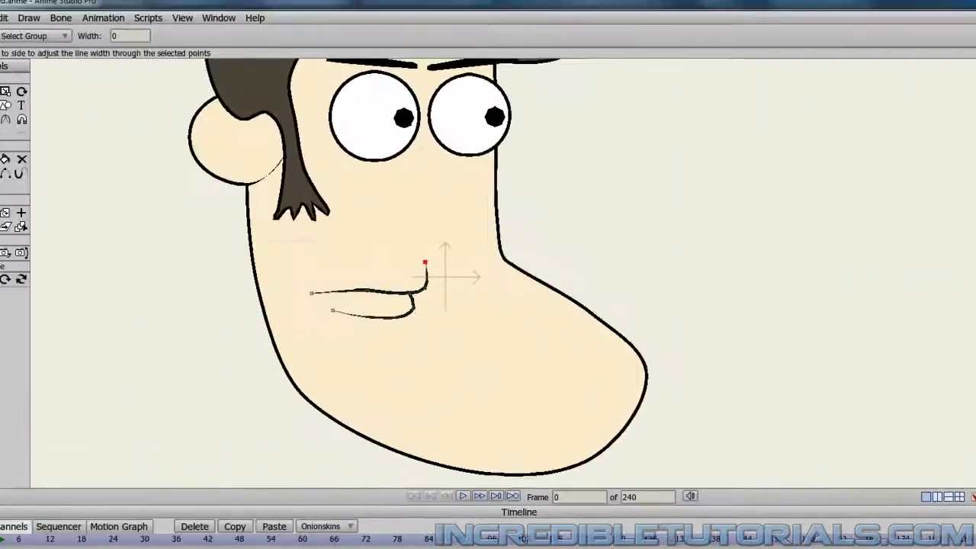
{"action": "left_click", "coordinate": [29, 101]}
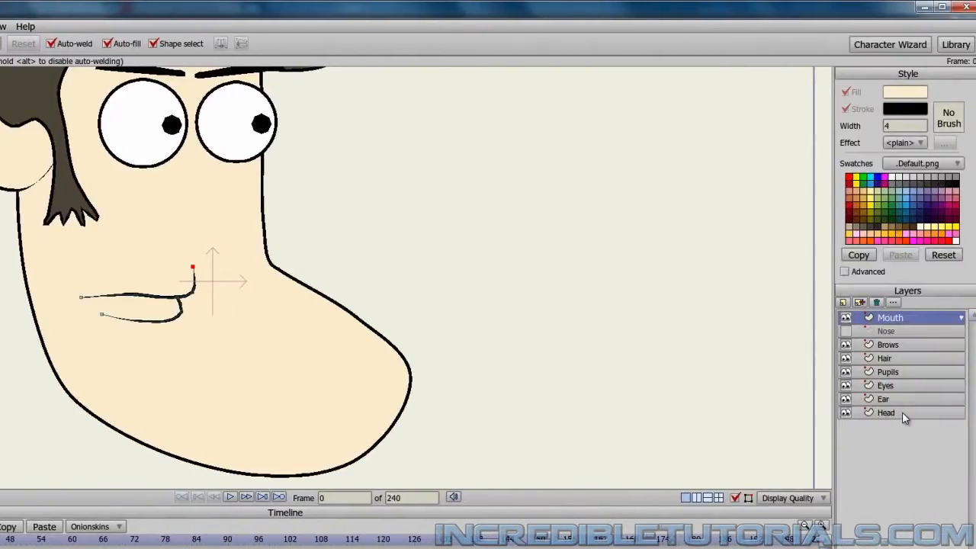
{"action": "left_click", "coordinate": [903, 411]}
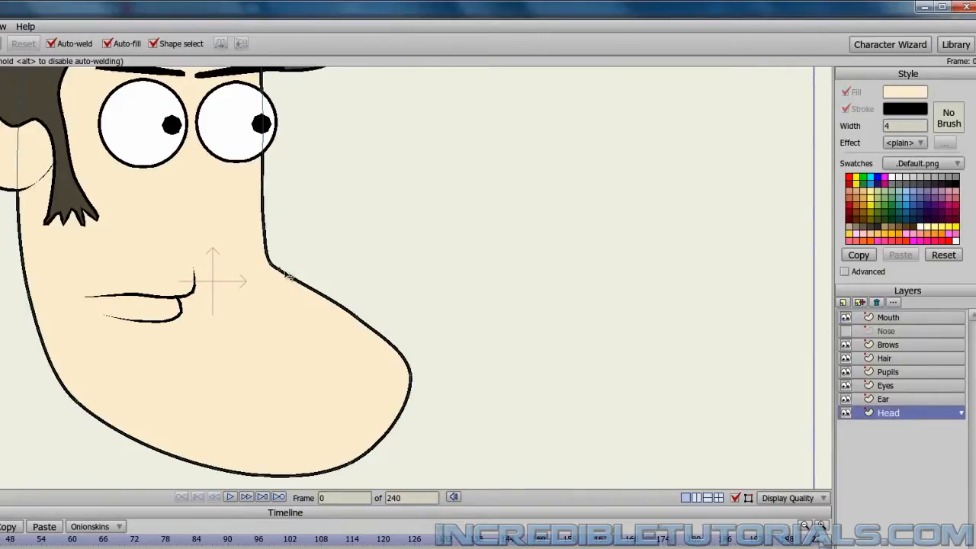
Reshape the lower head outline by lowering the bend above the chin, straightening the front of the face and adjusting the jaw and chin points.
{"action": "left_click_drag", "start_coordinate": [281, 273], "coordinate": [280, 319]}
{"action": "left_click_drag", "start_coordinate": [360, 321], "coordinate": [361, 463]}
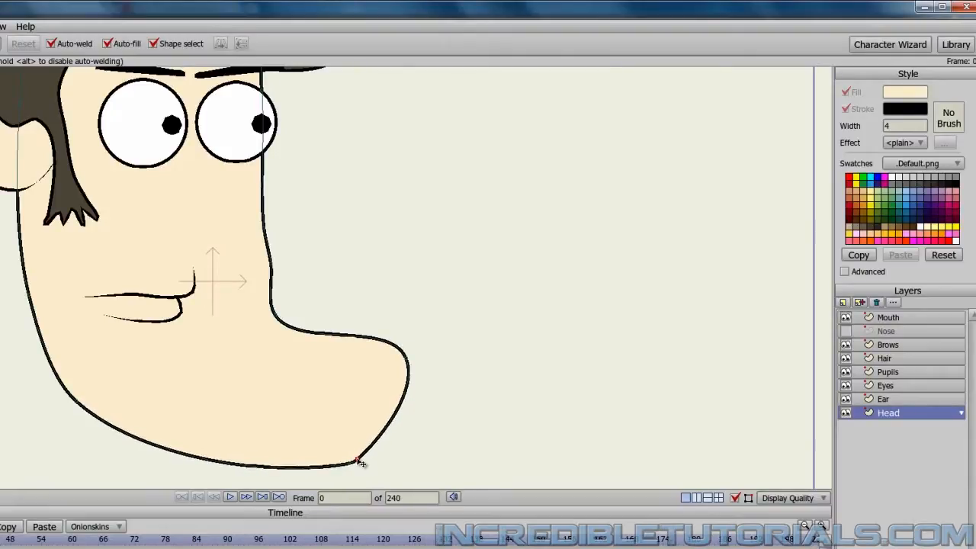
{"action": "left_click_drag", "start_coordinate": [273, 271], "coordinate": [265, 266]}
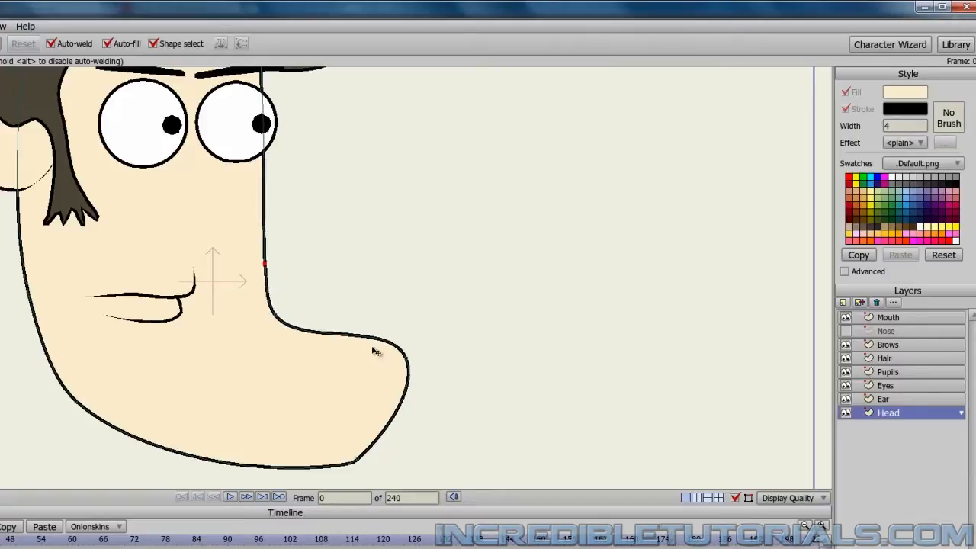
{"action": "left_click_drag", "start_coordinate": [352, 463], "coordinate": [211, 459]}
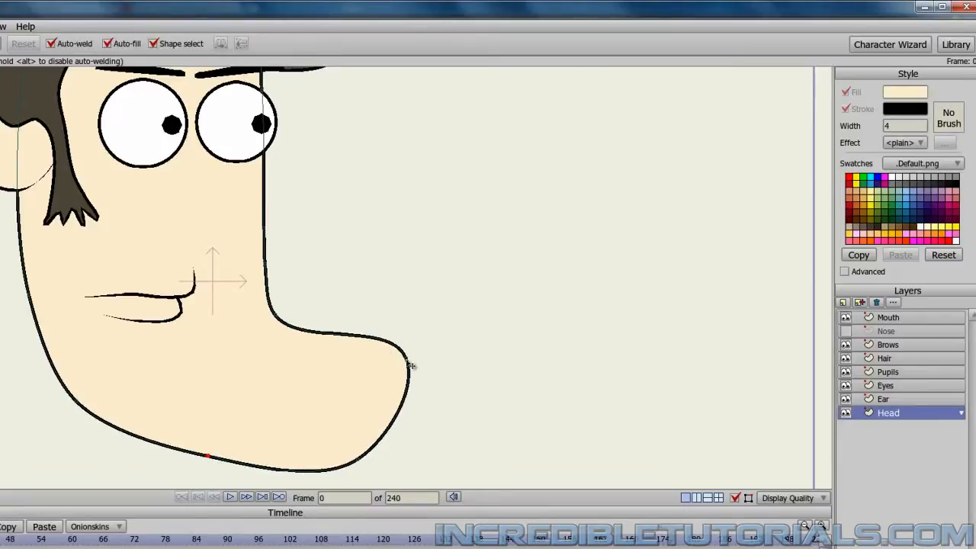
{"action": "left_click_drag", "start_coordinate": [410, 364], "coordinate": [397, 380]}
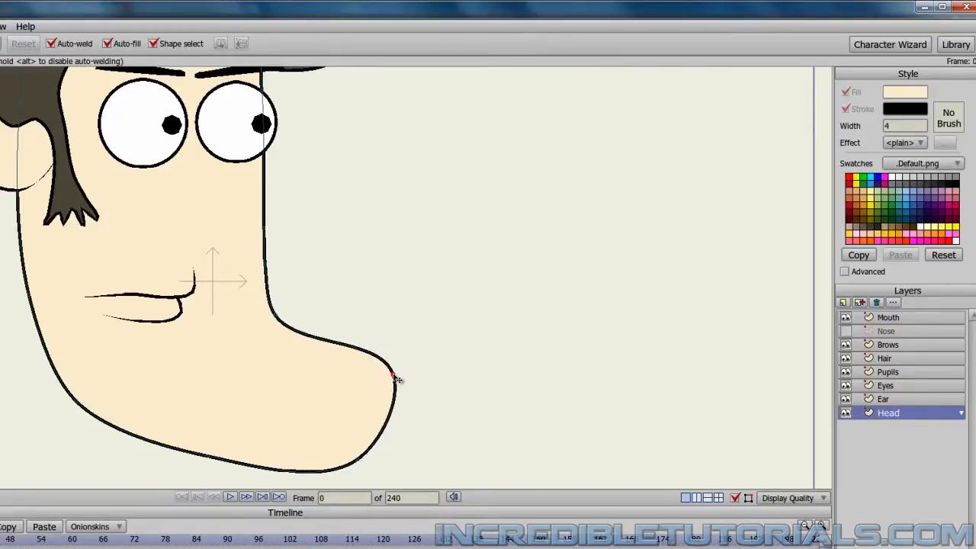
Show the Nose layer again and examine how the reshaped chin looks beneath the nose.
{"action": "left_click", "coordinate": [844, 331]}
{"action": "scroll", "coordinate": [557, 372], "scroll_direction": "down", "scroll_amount": 2}
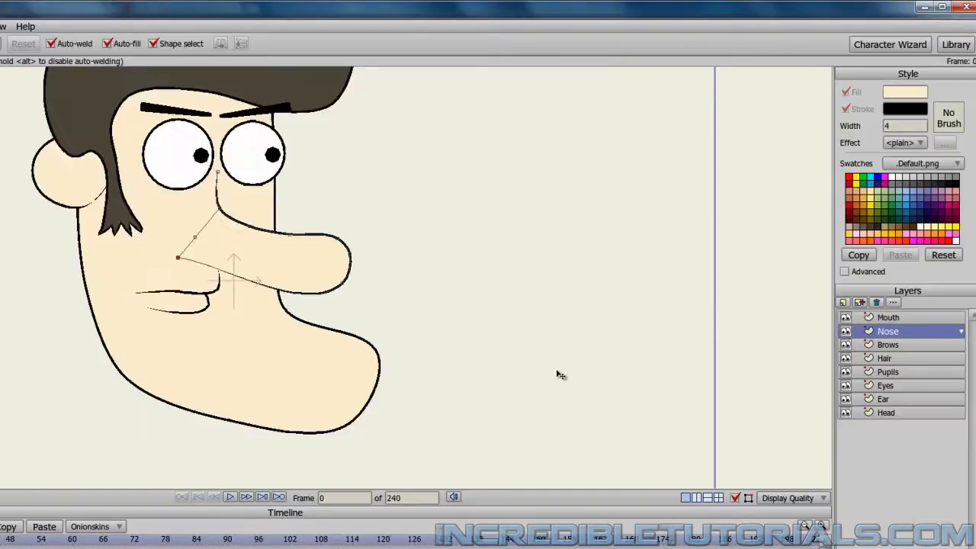
{"action": "scroll", "coordinate": [557, 374], "scroll_direction": "down", "scroll_amount": 1}
{"action": "scroll", "coordinate": [558, 375], "scroll_direction": "up", "scroll_amount": 4}
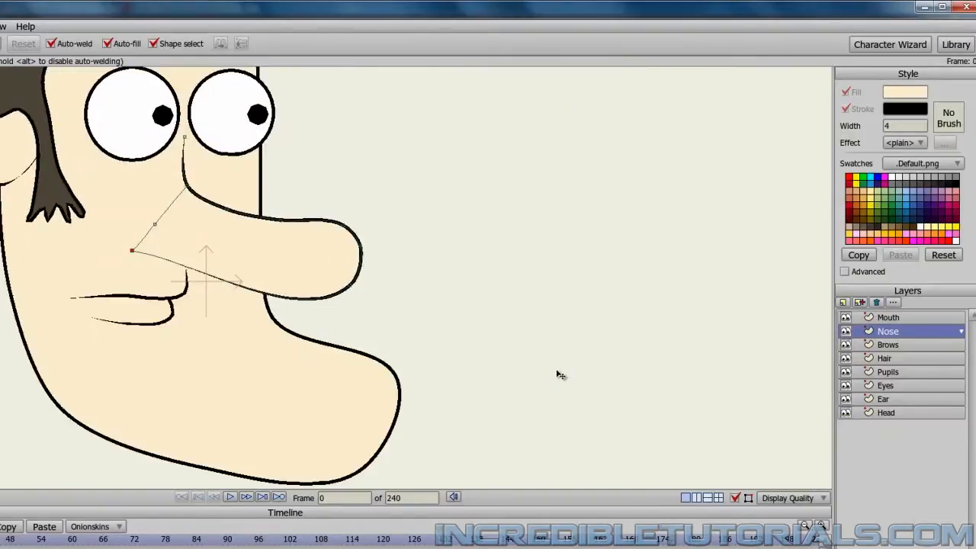
{"action": "scroll", "coordinate": [717, 358], "scroll_direction": "down", "scroll_amount": 2}
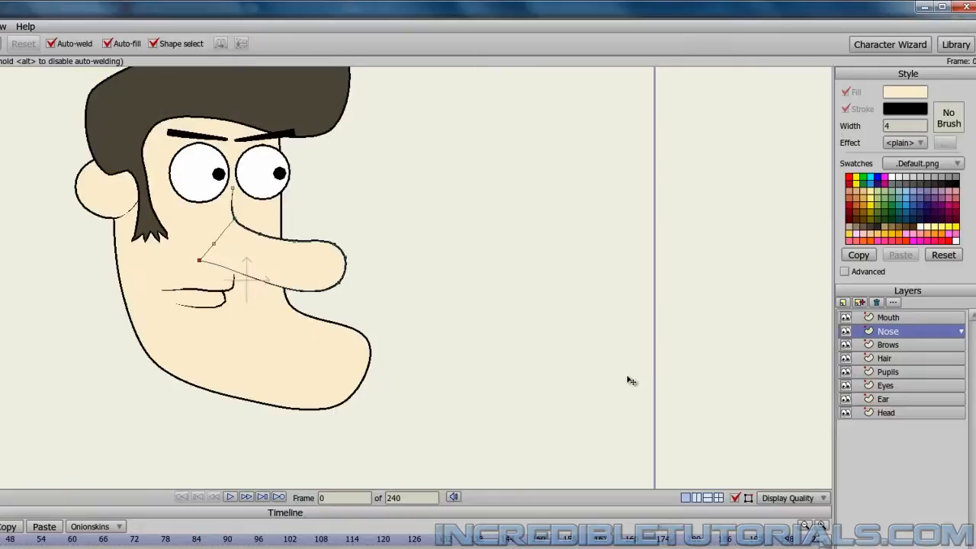
{"action": "scroll", "coordinate": [587, 382], "scroll_direction": "down", "scroll_amount": 1}
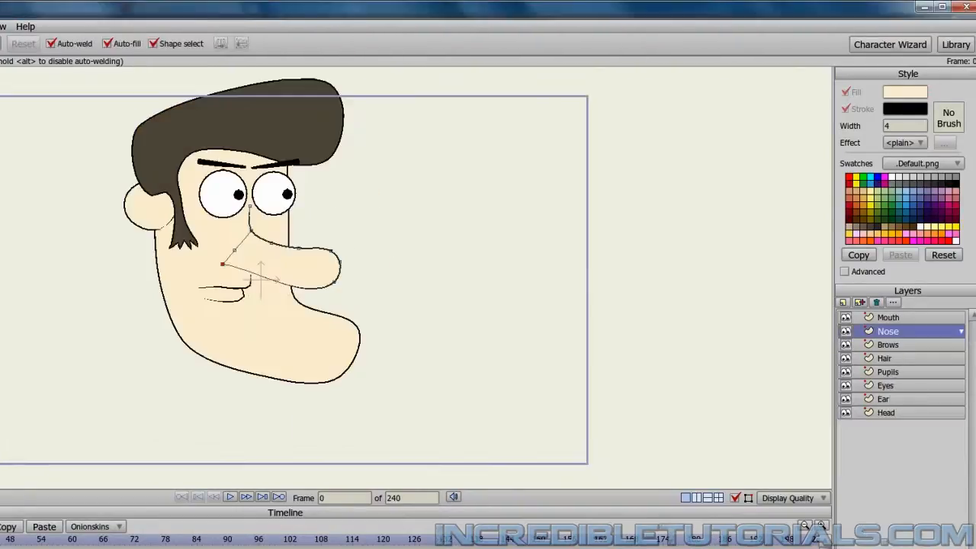
{"action": "scroll", "coordinate": [407, 408], "scroll_direction": "up", "scroll_amount": 3}
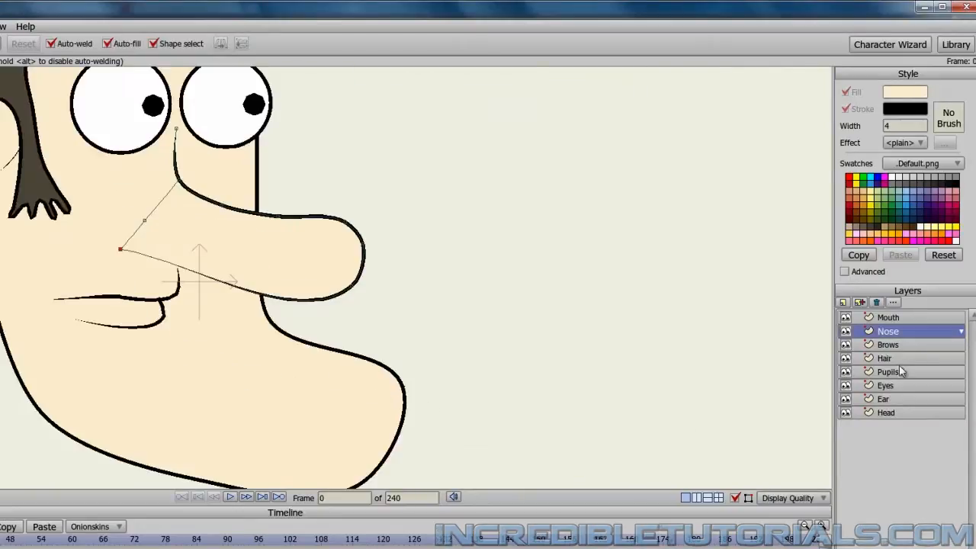
On the Head layer, move the chin tip slightly outward and pull the bend below the nose forward and up.
{"action": "left_click", "coordinate": [886, 413]}
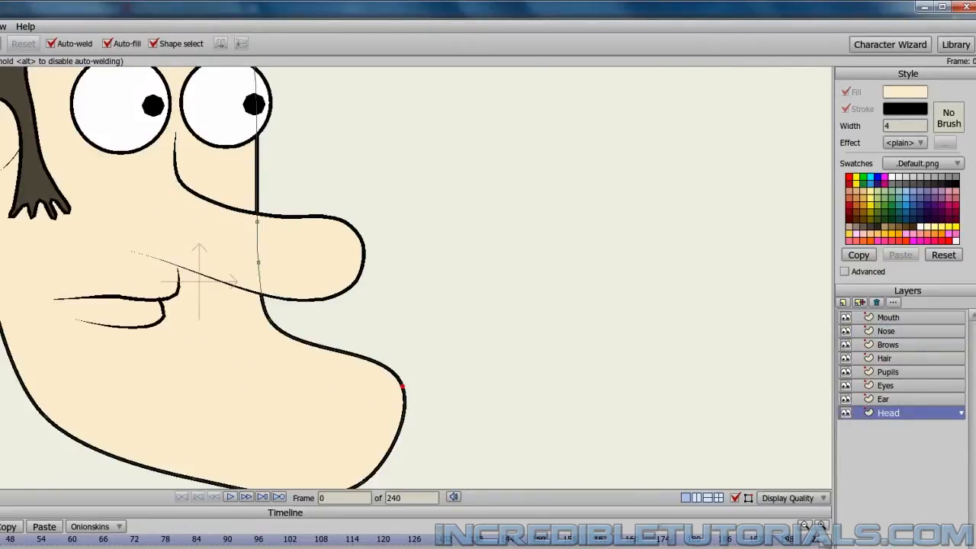
{"action": "mouse_move", "coordinate": [407, 393]}
{"action": "left_mouse_down"}
{"action": "mouse_move", "coordinate": [392, 373]}
{"action": "mouse_move", "coordinate": [417, 399]}
{"action": "left_mouse_up"}
{"action": "left_click", "coordinate": [272, 324]}
{"action": "left_click_drag", "start_coordinate": [275, 328], "coordinate": [322, 313]}
Render a preview of the character to check the adjusted chin outline.
{"action": "scroll", "coordinate": [450, 351], "scroll_direction": "down", "scroll_amount": 2}
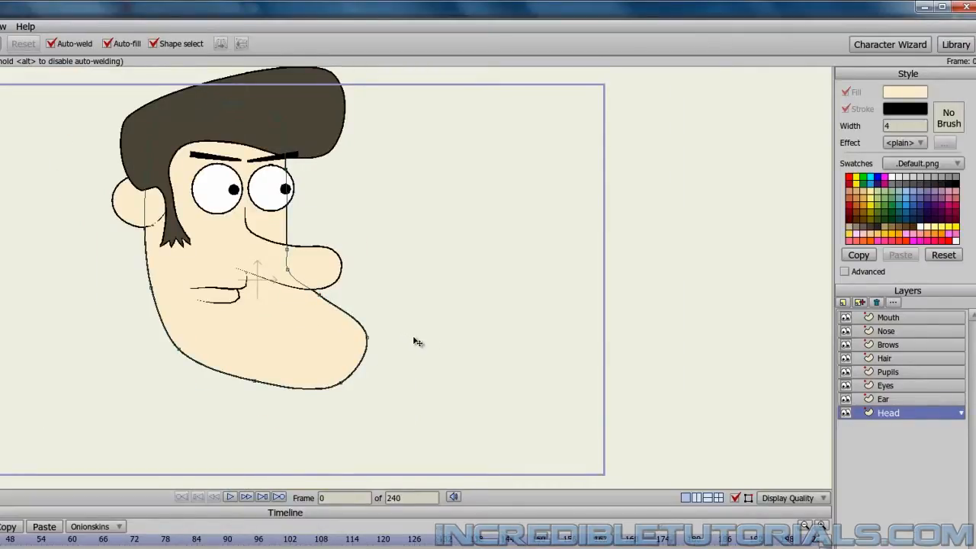
{"action": "key", "text": "ctrl+r"}
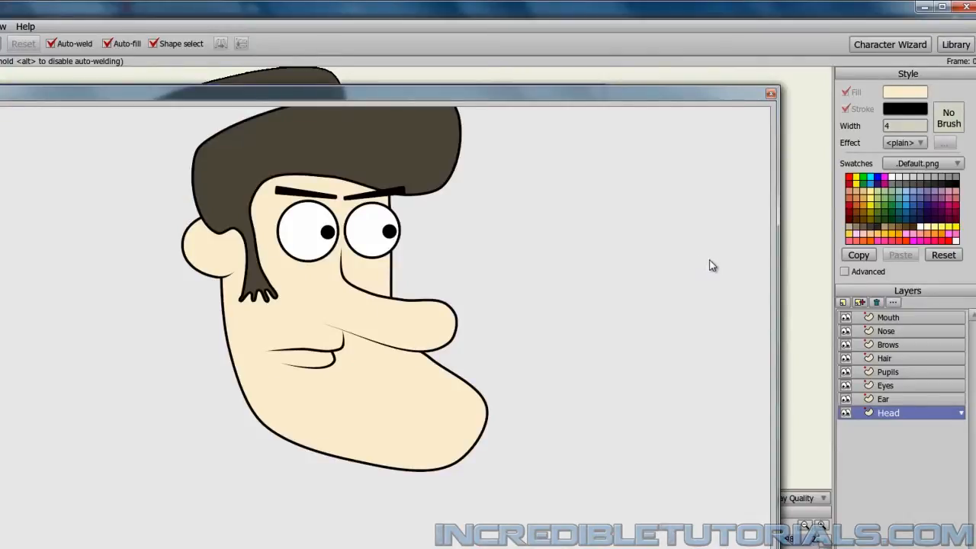
{"action": "left_click", "coordinate": [772, 94]}
Add a new vector layer above the Mouth layer and name it Chin Line.
{"action": "scroll", "coordinate": [417, 330], "scroll_direction": "down", "scroll_amount": 1}
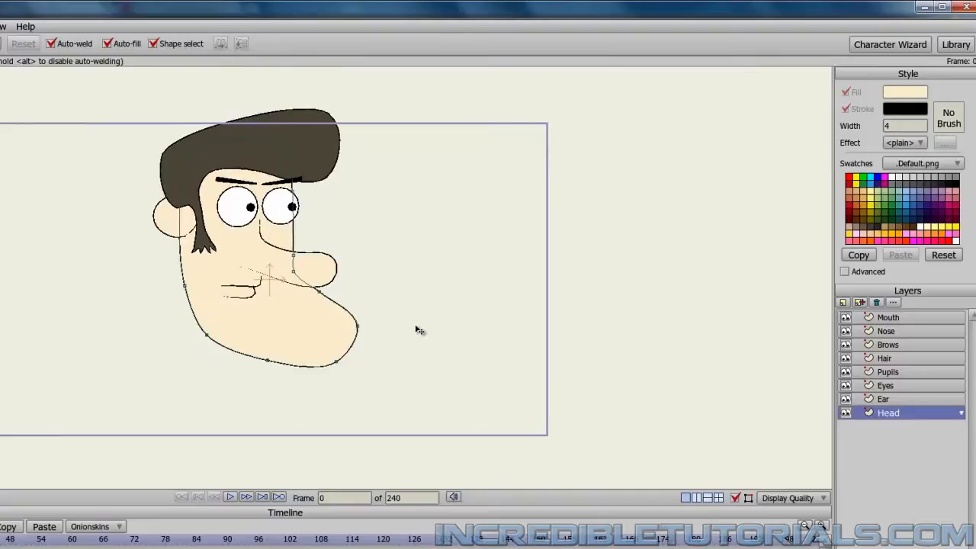
{"action": "scroll", "coordinate": [416, 331], "scroll_direction": "up", "scroll_amount": 3}
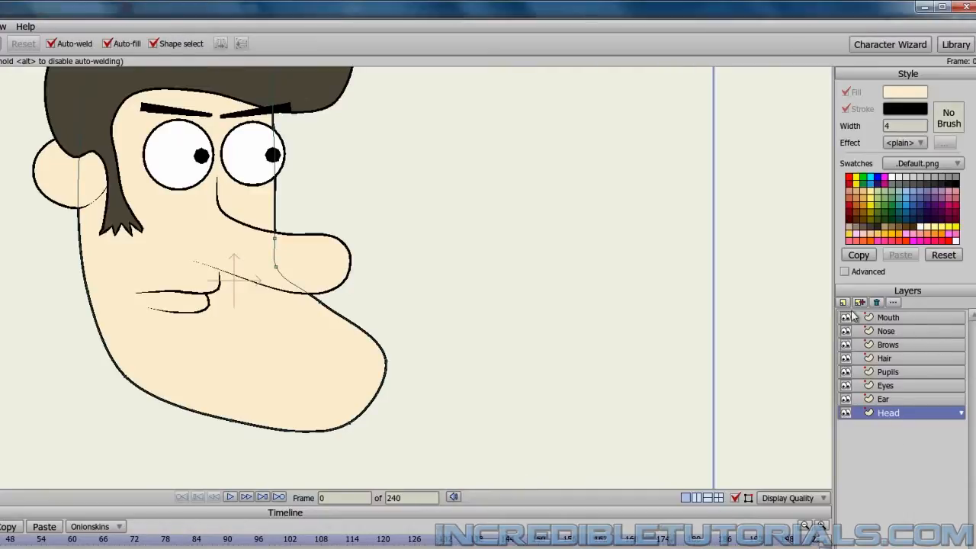
{"action": "left_click", "coordinate": [885, 317]}
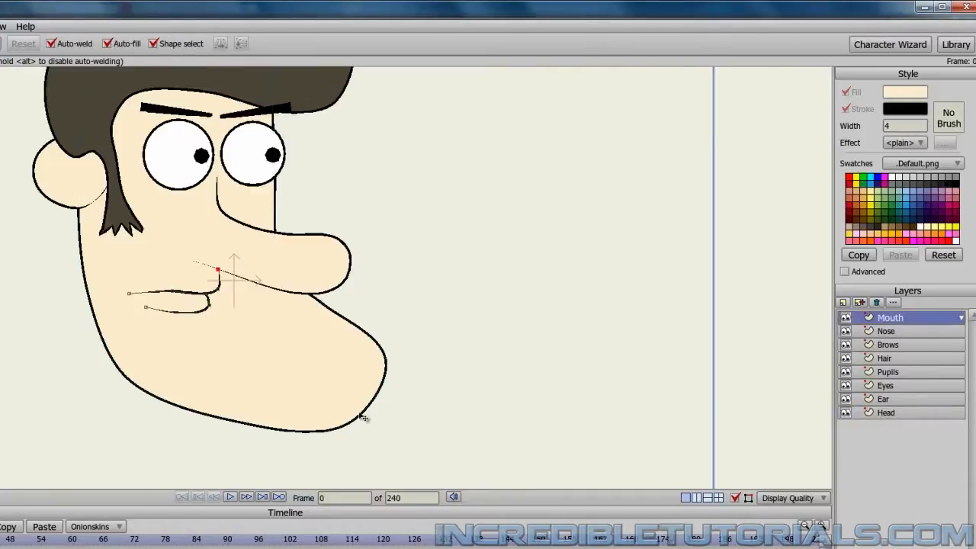
{"action": "left_click", "coordinate": [843, 305]}
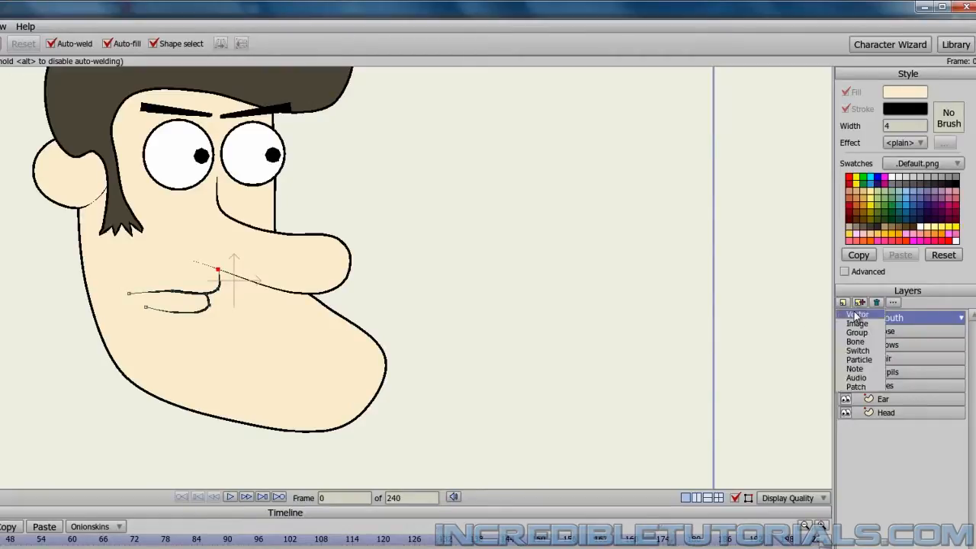
{"action": "left_click", "coordinate": [858, 318]}
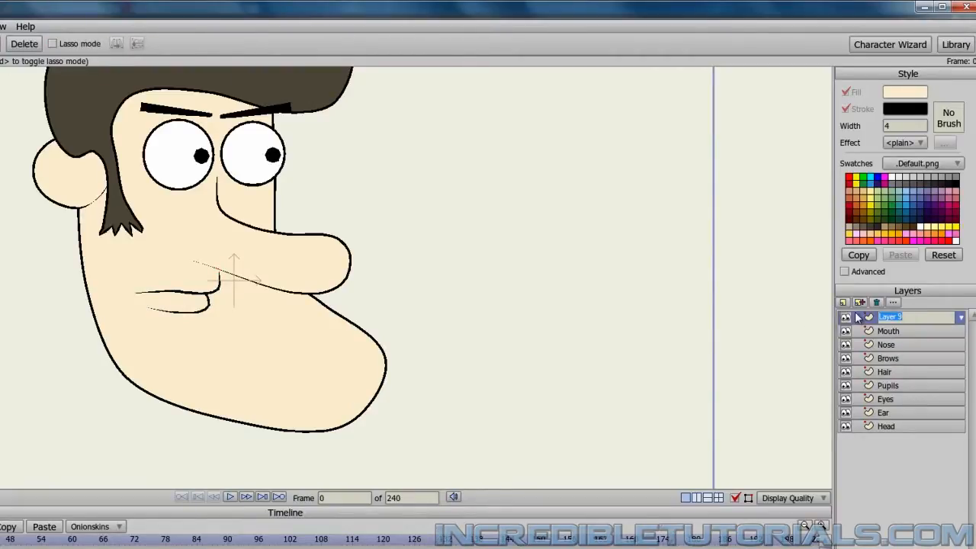
{"action": "type", "text": "Chin Line"}
{"action": "key", "text": "Return"}
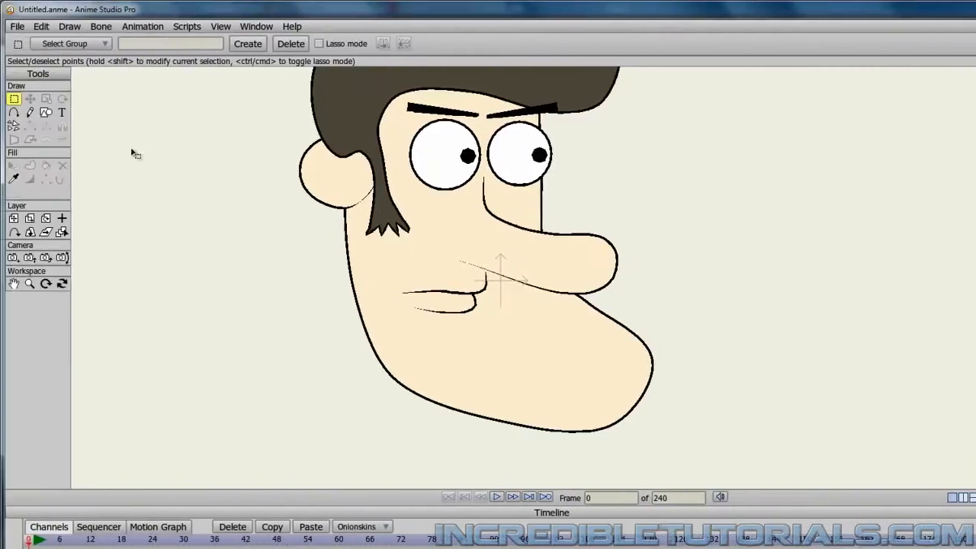
Draw a curved three-point line from the chin's lower front edge inward and up, and apply a stroke to it.
{"action": "left_click", "coordinate": [15, 113]}
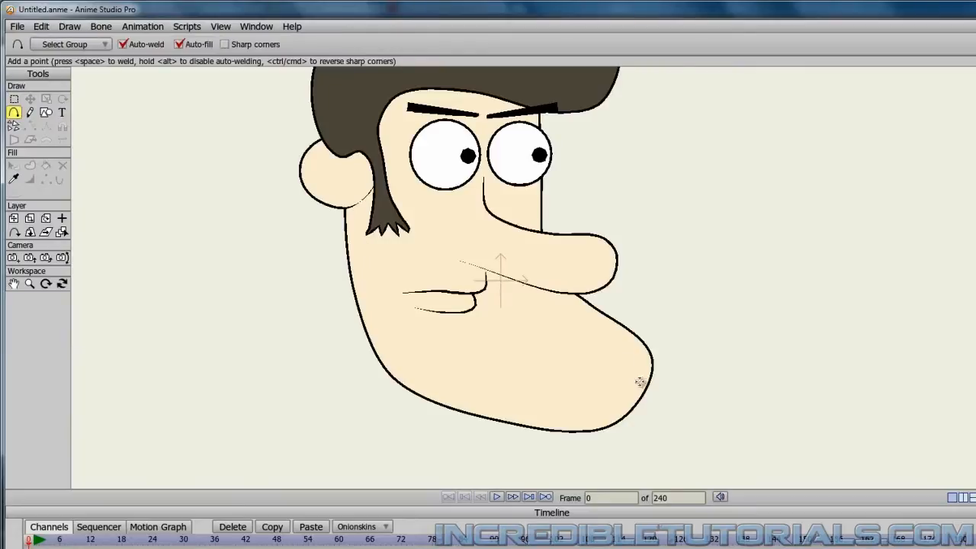
{"action": "mouse_move", "coordinate": [638, 407]}
{"action": "left_mouse_down"}
{"action": "mouse_move", "coordinate": [577, 349]}
{"action": "mouse_move", "coordinate": [585, 358]}
{"action": "left_mouse_up"}
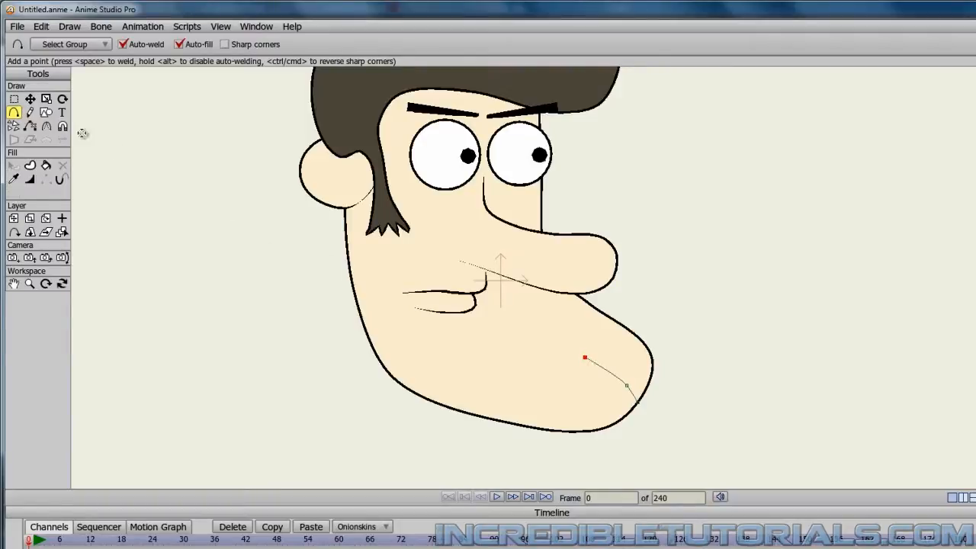
{"action": "left_click", "coordinate": [46, 165]}
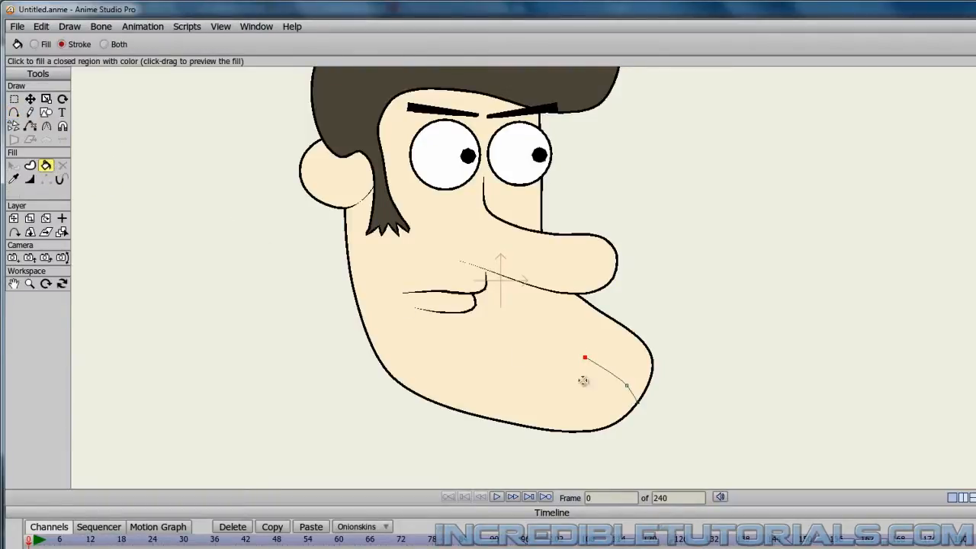
{"action": "left_click", "coordinate": [605, 371]}
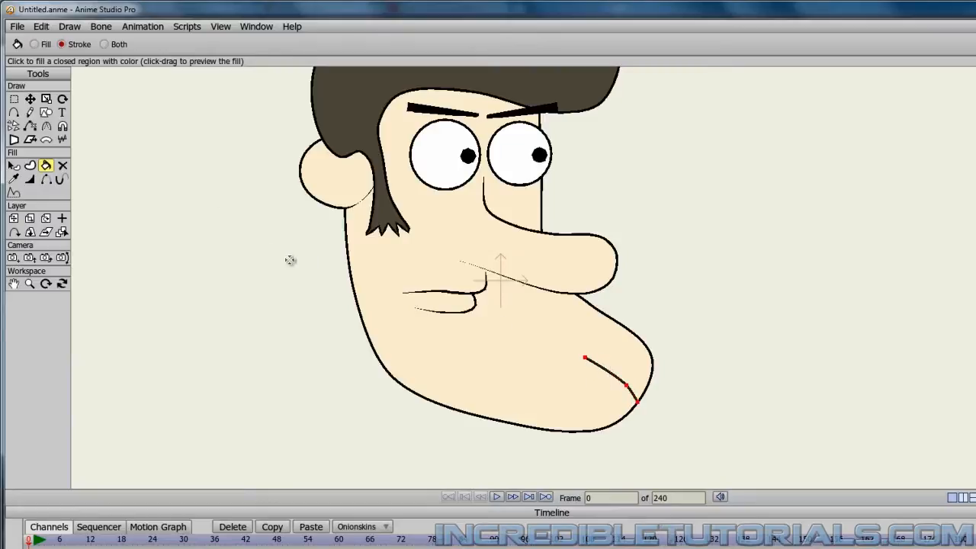
Taper the chin line by setting the line width at its inner end point to 0.
{"action": "left_click", "coordinate": [30, 99]}
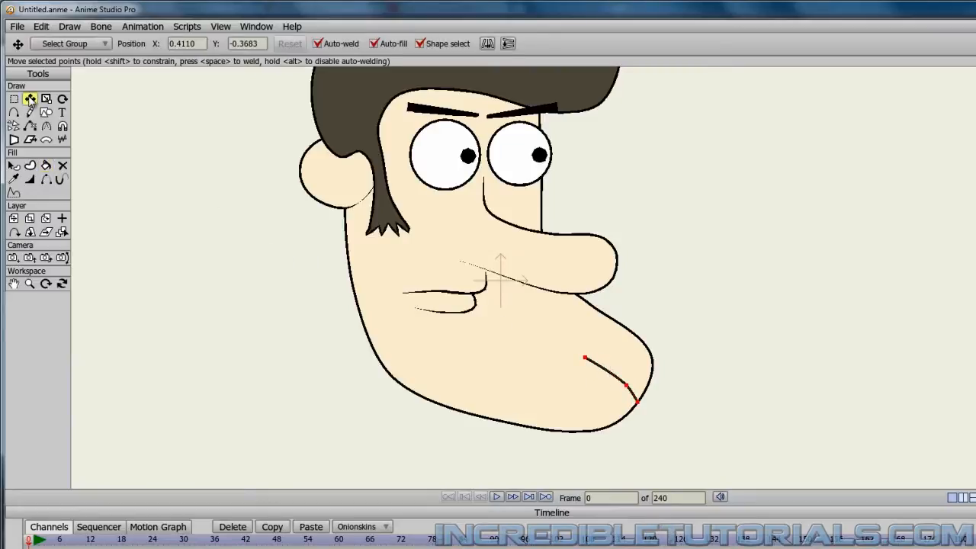
{"action": "left_click", "coordinate": [585, 357]}
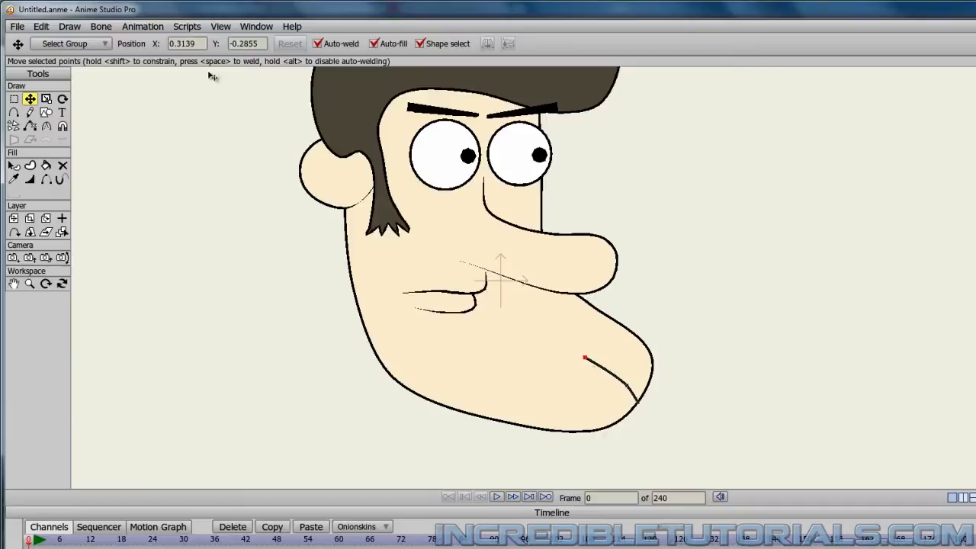
{"action": "left_click", "coordinate": [30, 180]}
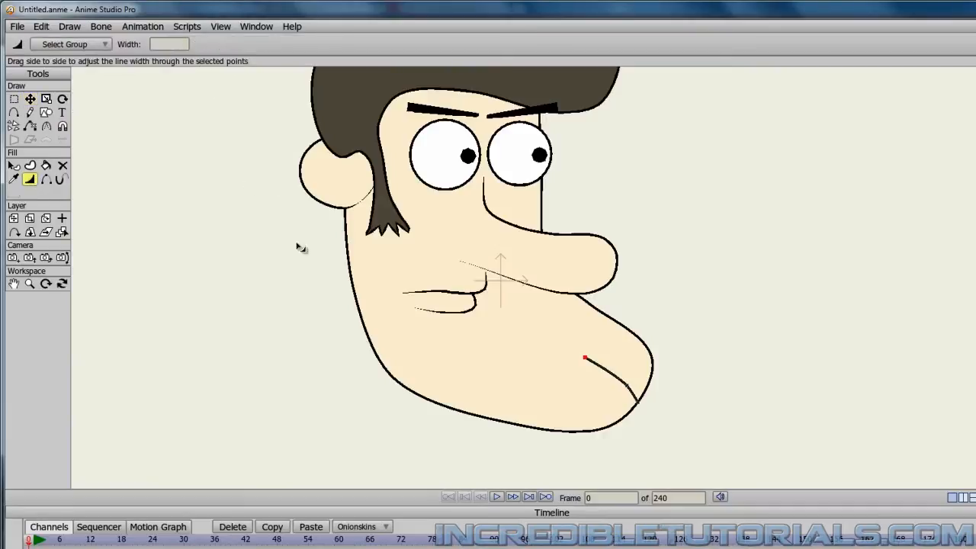
{"action": "left_click", "coordinate": [177, 44]}
{"action": "key", "text": "Return"}
{"action": "scroll", "coordinate": [273, 288], "scroll_direction": "down", "scroll_amount": 3}
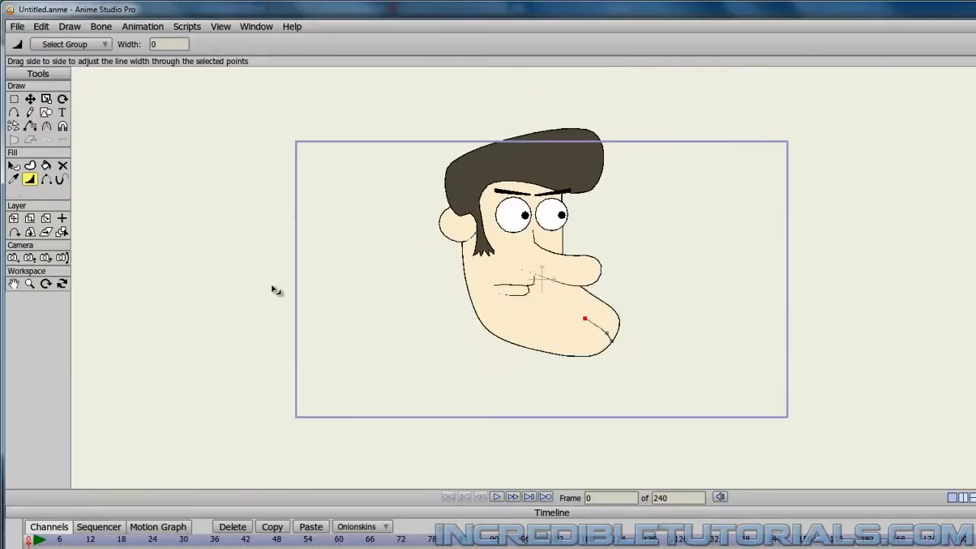
{"action": "scroll", "coordinate": [273, 288], "scroll_direction": "up", "scroll_amount": 4}
{"action": "scroll", "coordinate": [273, 288], "scroll_direction": "down", "scroll_amount": 2}
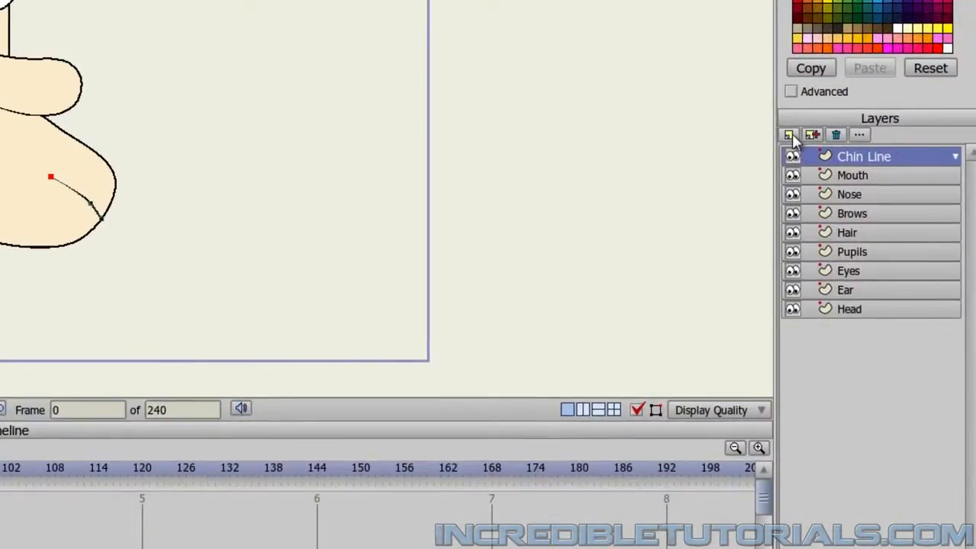
Add a new vector layer named Neck and move it beneath the Head layer.
{"action": "left_click", "coordinate": [795, 138]}
{"action": "left_click", "coordinate": [795, 150]}
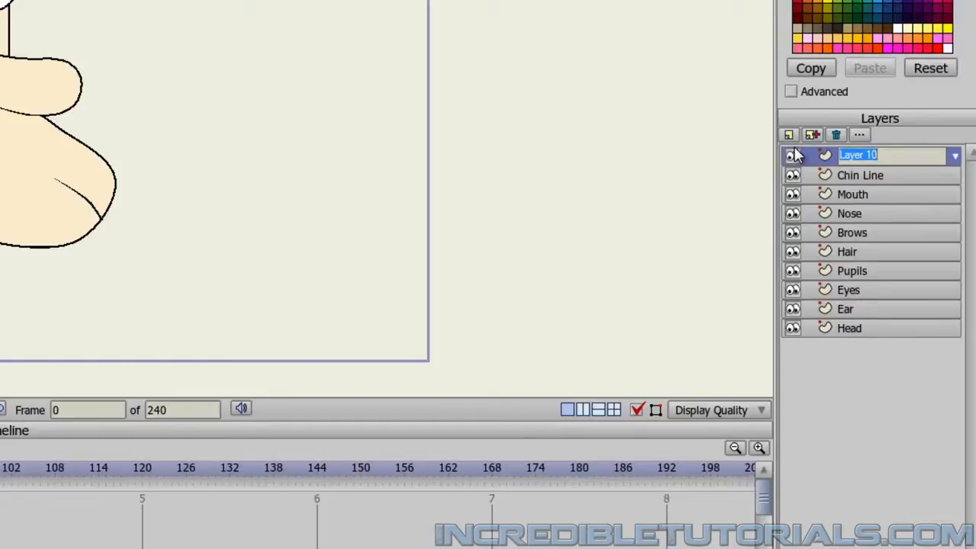
{"action": "type", "text": "Neck"}
{"action": "key", "text": "Return"}
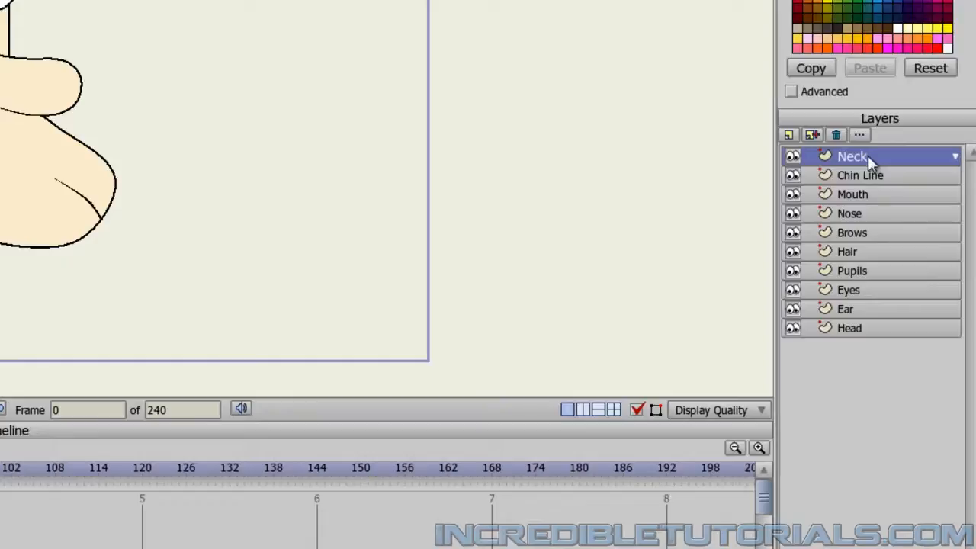
{"action": "left_click_drag", "start_coordinate": [868, 158], "coordinate": [881, 327]}
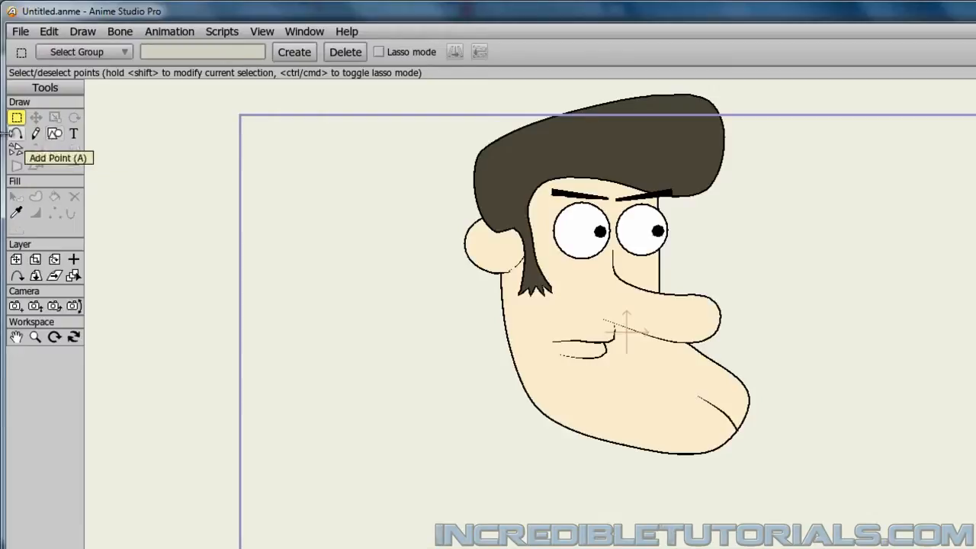
Draw a closed four-point neck with sharp corners, overlapping the jaw and extending below it, as a filled shape.
{"action": "left_click", "coordinate": [16, 135]}
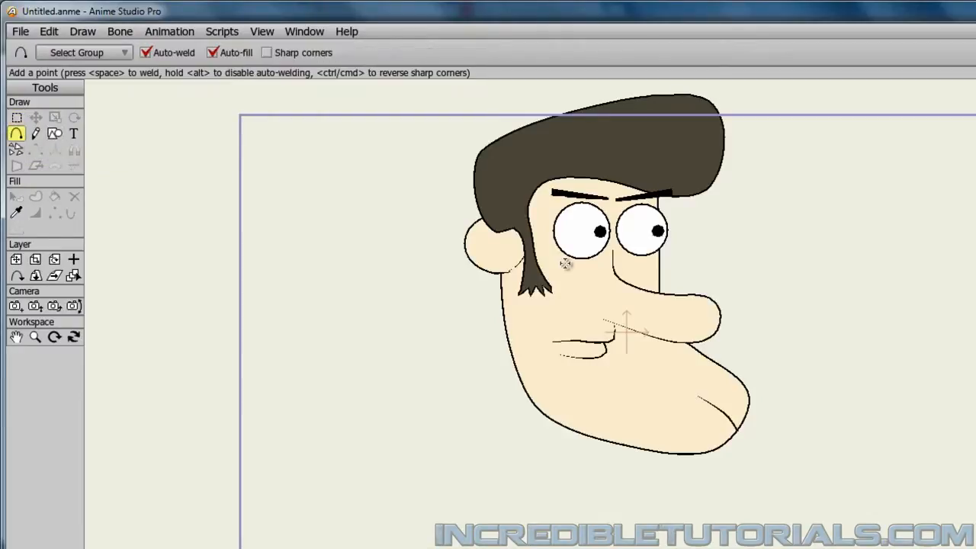
{"action": "left_click_drag", "start_coordinate": [592, 335], "coordinate": [552, 275]}
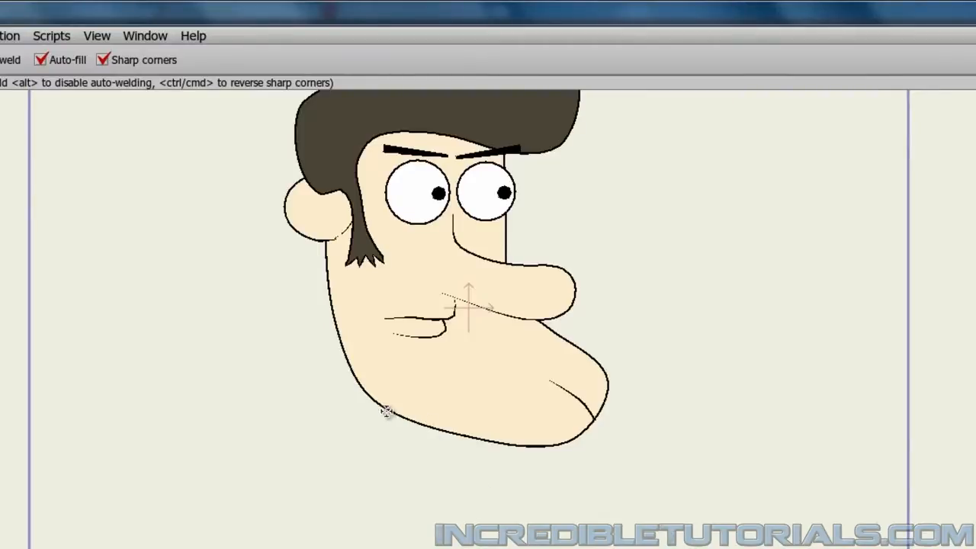
{"action": "mouse_move", "coordinate": [381, 395]}
{"action": "left_mouse_down"}
{"action": "mouse_move", "coordinate": [384, 466]}
{"action": "mouse_move", "coordinate": [450, 466]}
{"action": "mouse_move", "coordinate": [450, 390]}
{"action": "mouse_move", "coordinate": [382, 394]}
{"action": "left_mouse_up"}
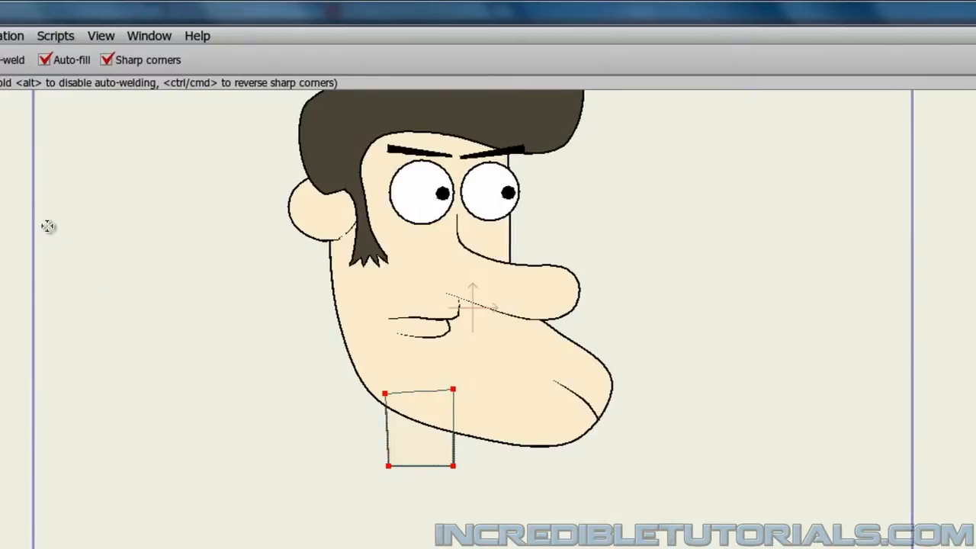
{"action": "left_click", "coordinate": [41, 133]}
{"action": "key", "text": "Return"}
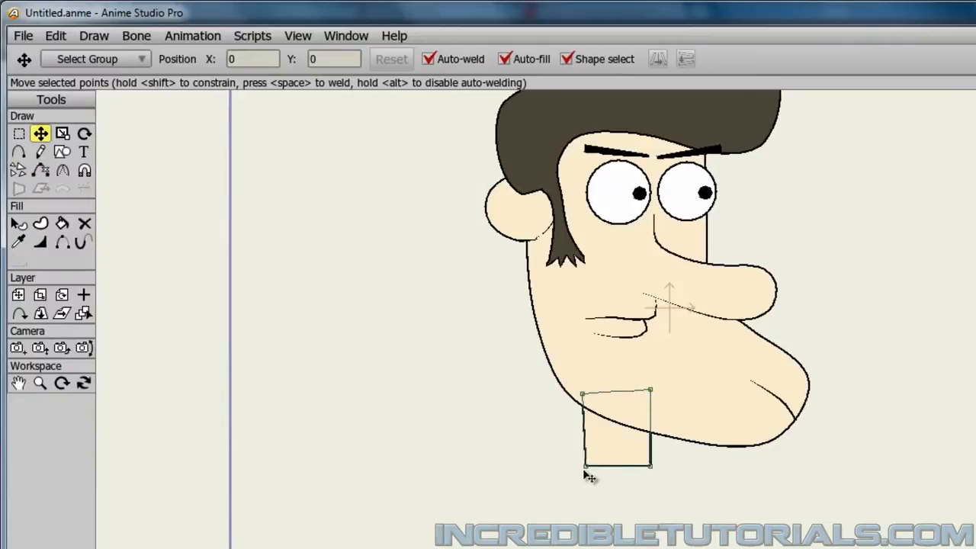
Adjust the neck's two bottom corner points slightly upward, pulling the front one inward so the neck tapers.
{"action": "mouse_move", "coordinate": [630, 460]}
{"action": "left_mouse_down"}
{"action": "mouse_move", "coordinate": [625, 453]}
{"action": "mouse_move", "coordinate": [647, 465]}
{"action": "left_mouse_up"}
{"action": "left_click", "coordinate": [669, 488]}
{"action": "left_click", "coordinate": [647, 462]}
{"action": "left_click_drag", "start_coordinate": [584, 462], "coordinate": [586, 462]}
{"action": "left_click", "coordinate": [556, 486]}
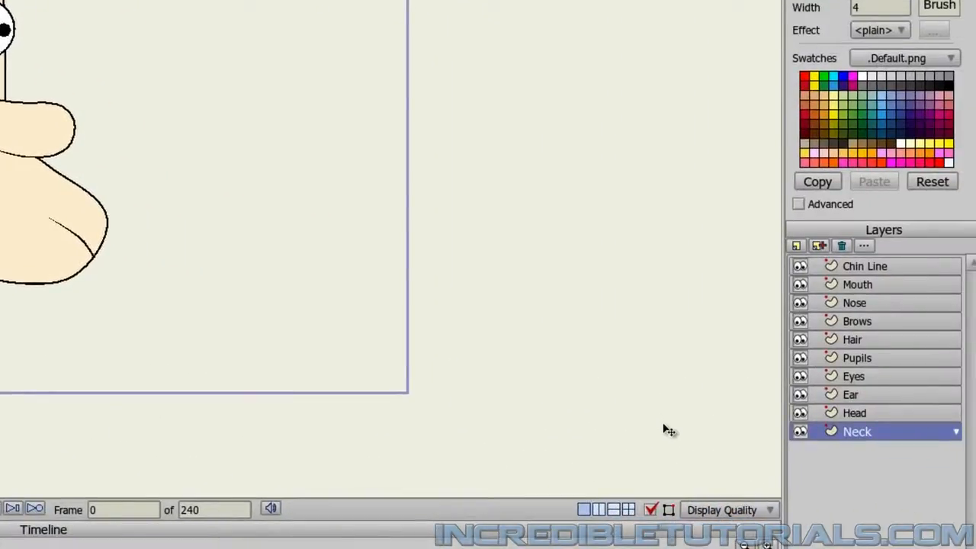
Add a new vector layer named Body directly above the Neck layer.
{"action": "left_click", "coordinate": [796, 247]}
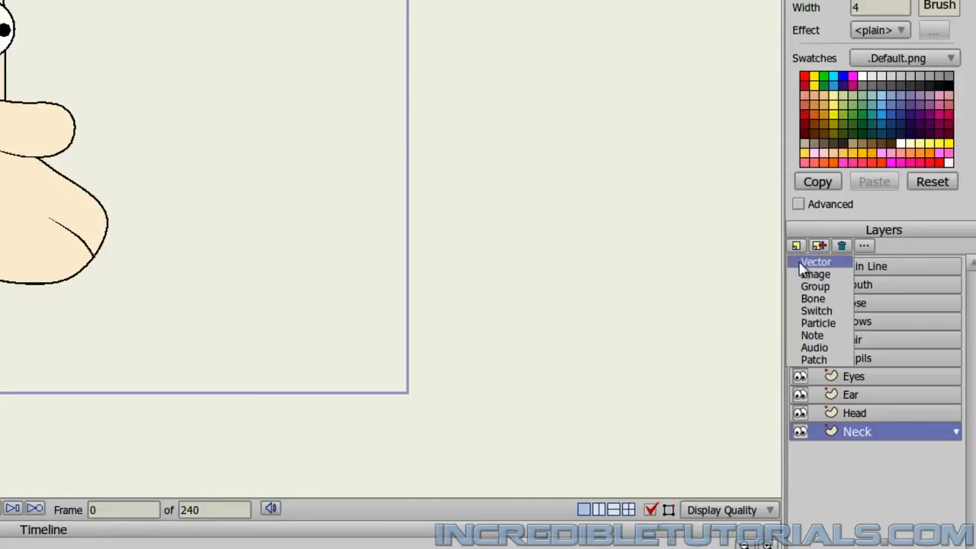
{"action": "left_click", "coordinate": [799, 264]}
{"action": "type", "text": "Body"}
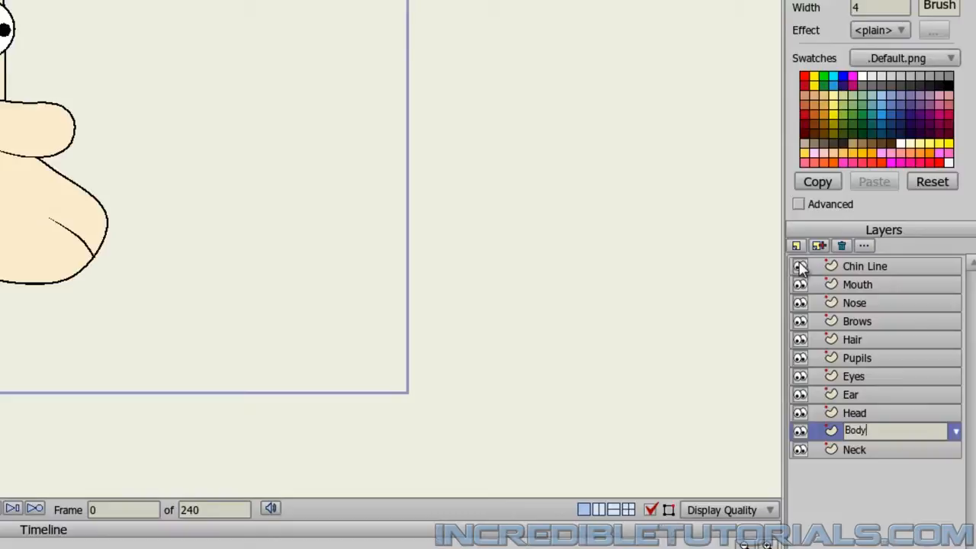
{"action": "key", "text": "Return"}
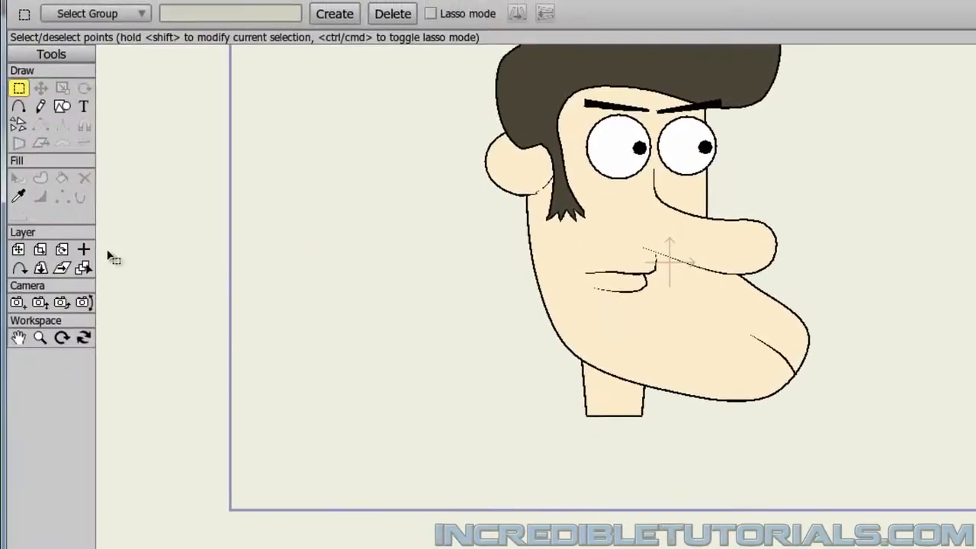
Set the fill color for the body to a tan brown, DABC9E, ready for adding points.
{"action": "key", "text": "a"}
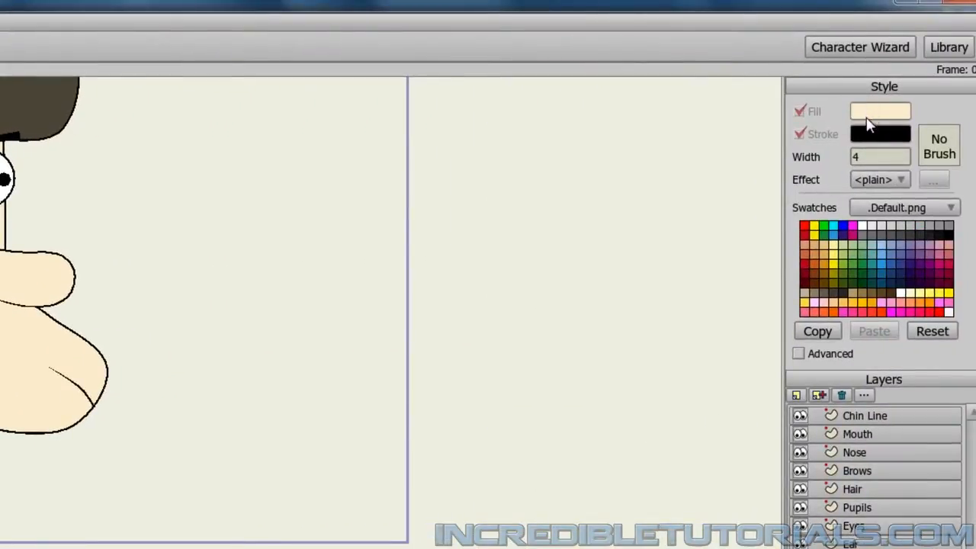
{"action": "left_click", "coordinate": [868, 121]}
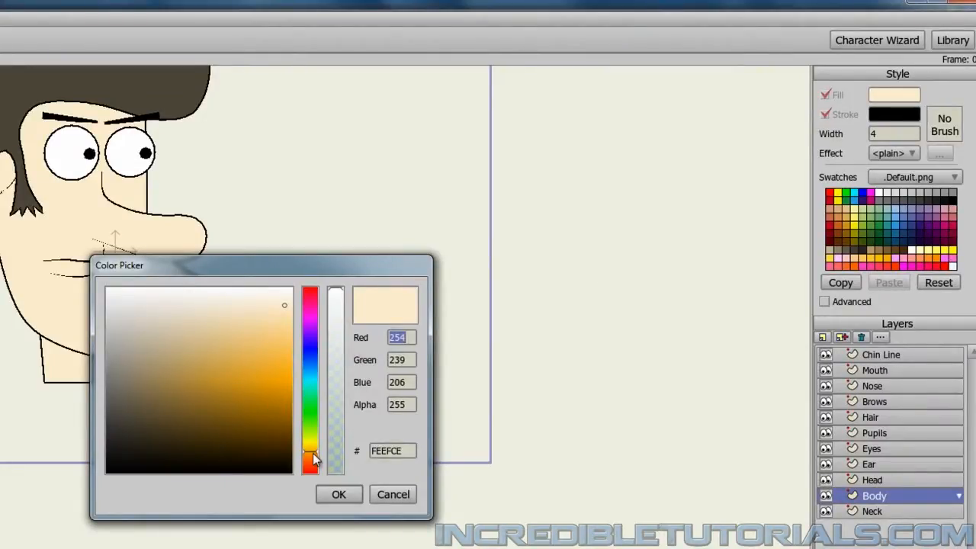
{"action": "left_click_drag", "start_coordinate": [313, 458], "coordinate": [315, 463]}
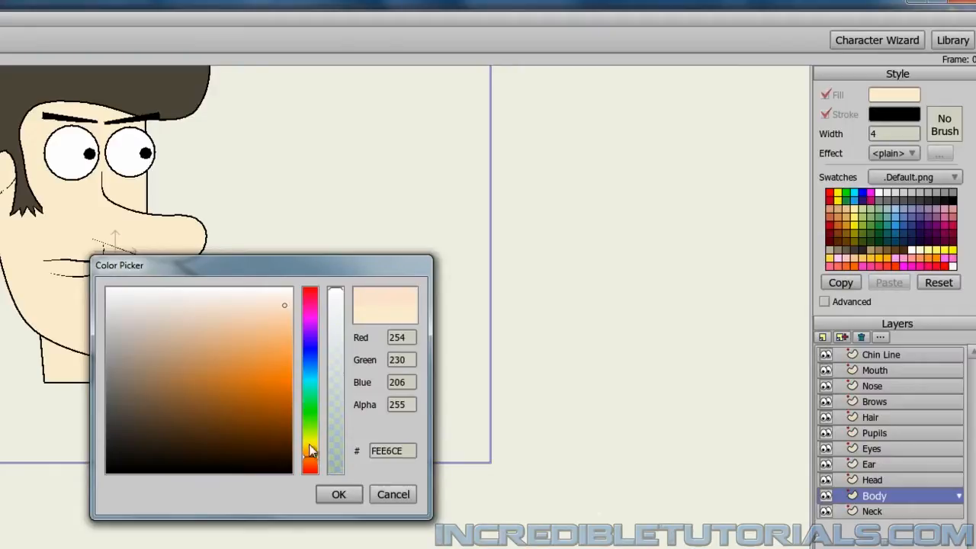
{"action": "mouse_move", "coordinate": [257, 348]}
{"action": "left_mouse_down"}
{"action": "mouse_move", "coordinate": [219, 319]}
{"action": "mouse_move", "coordinate": [188, 337]}
{"action": "left_mouse_up"}
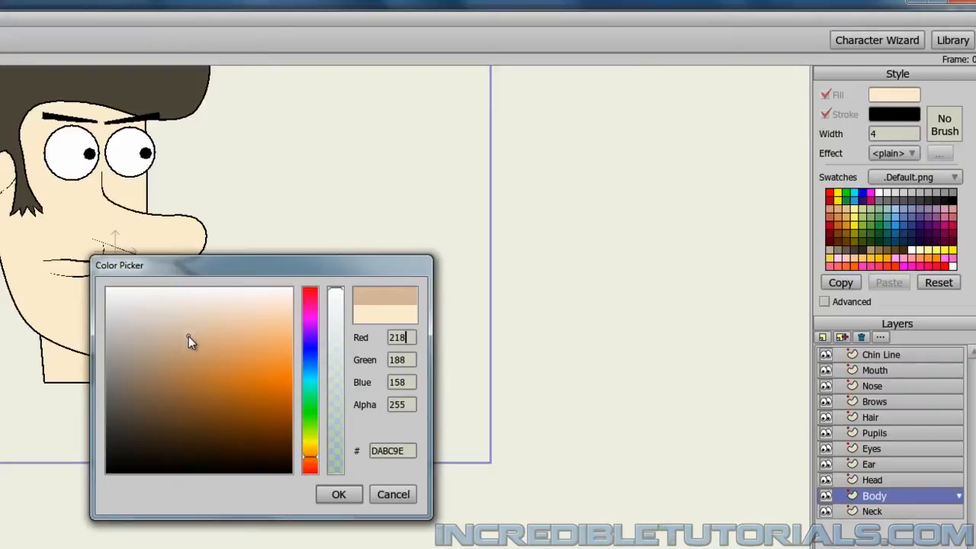
{"action": "left_click", "coordinate": [351, 496]}
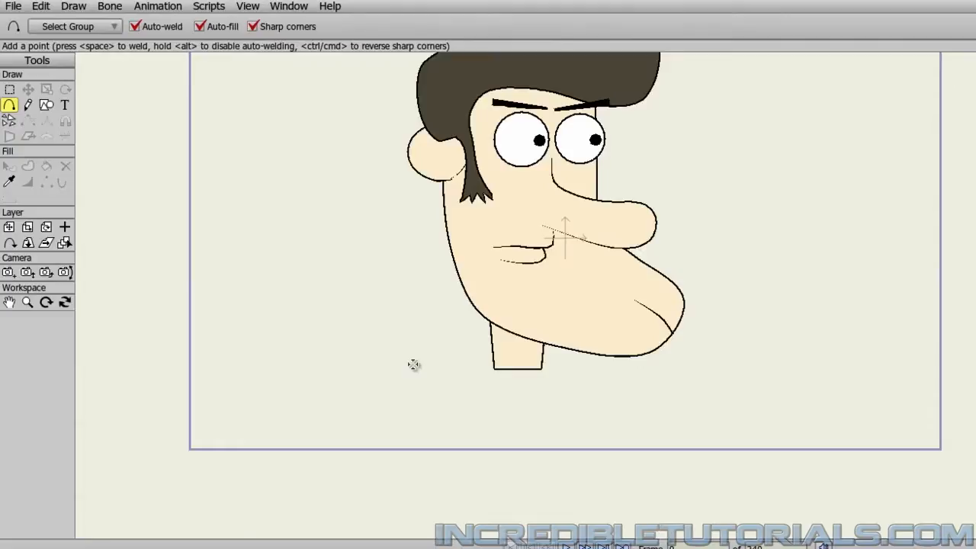
Draw a closed filled torso with sharp corners off, flat and broad at the neck base and curving in to a narrow, flat waist.
{"action": "left_click_drag", "start_coordinate": [413, 364], "coordinate": [633, 364]}
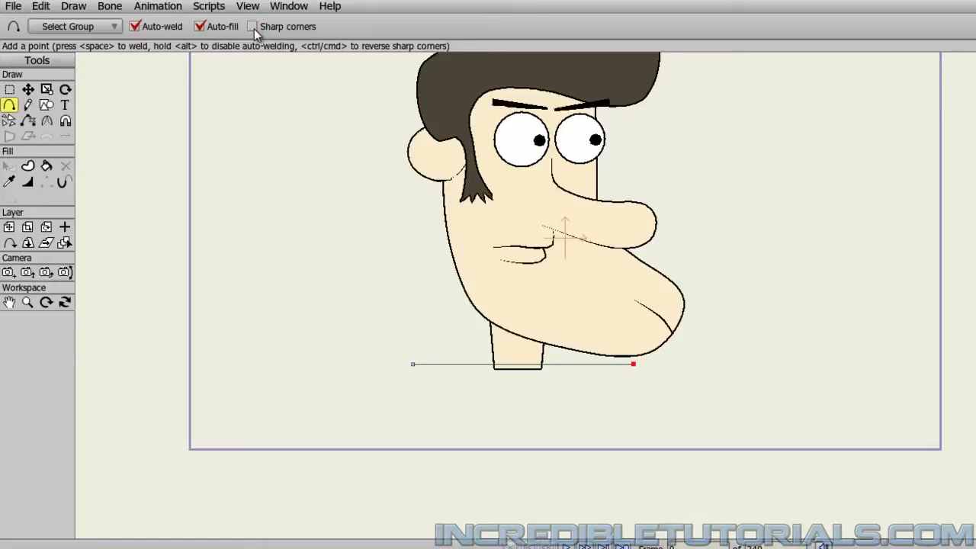
{"action": "left_click_drag", "start_coordinate": [345, 352], "coordinate": [310, 227]}
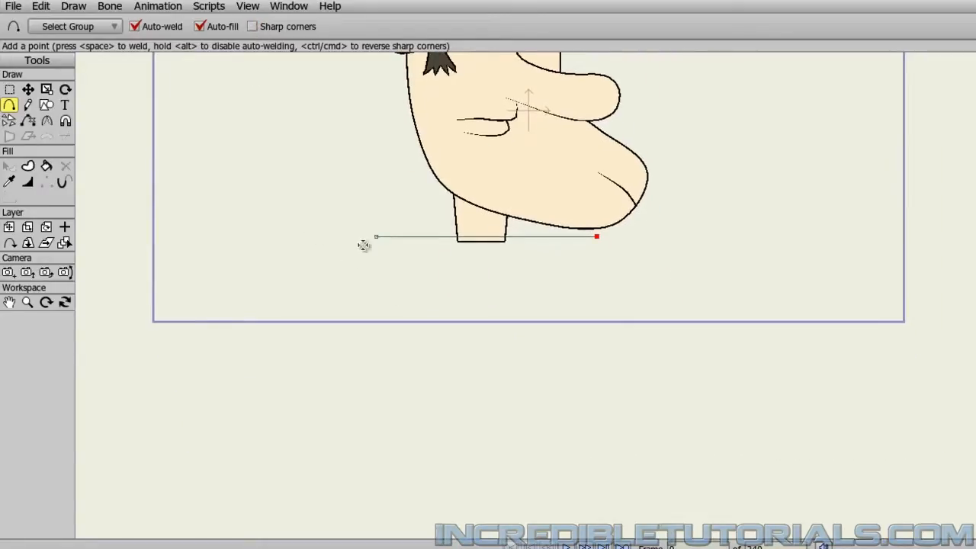
{"action": "left_click_drag", "start_coordinate": [343, 284], "coordinate": [353, 246]}
{"action": "left_click", "coordinate": [386, 200]}
{"action": "left_click_drag", "start_coordinate": [385, 208], "coordinate": [628, 200]}
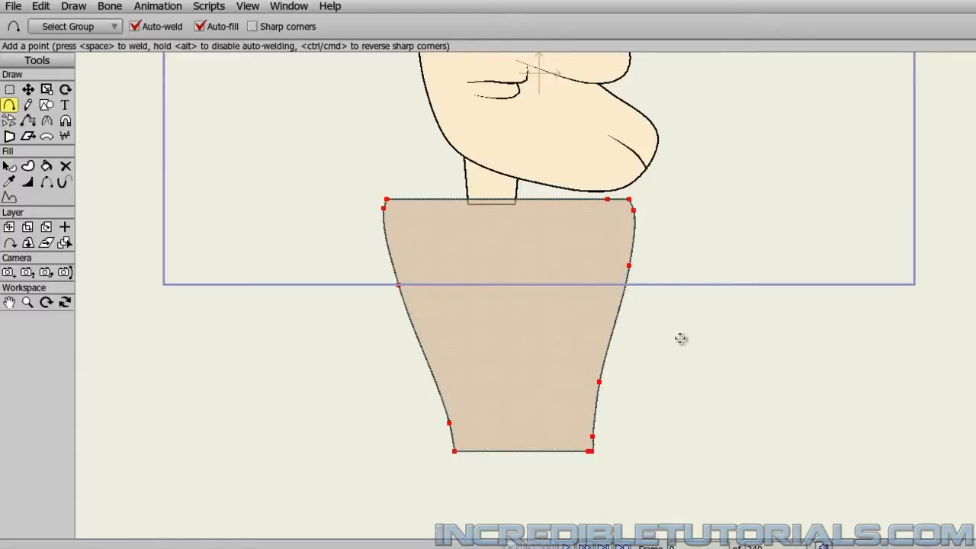
{"action": "scroll", "coordinate": [678, 336], "scroll_direction": "down", "scroll_amount": 1}
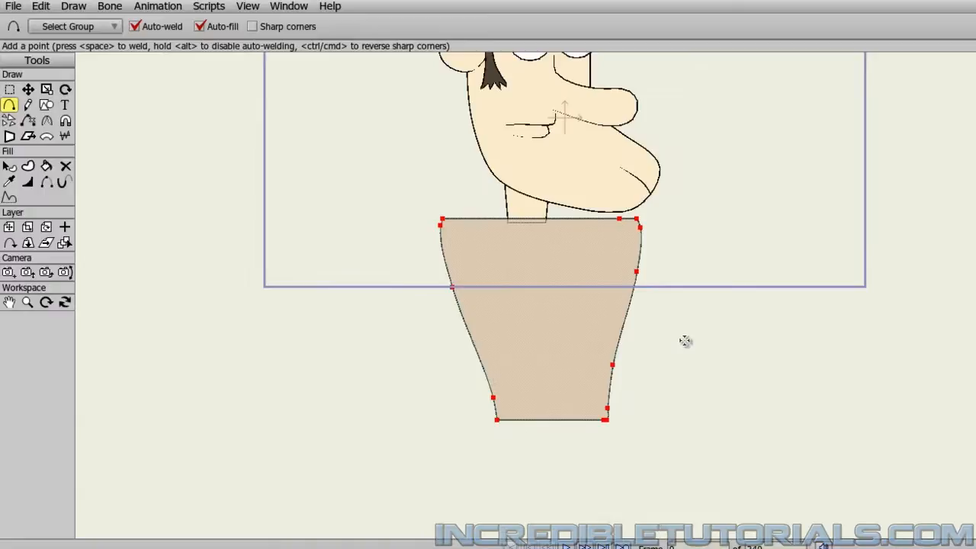
{"action": "left_click", "coordinate": [28, 89]}
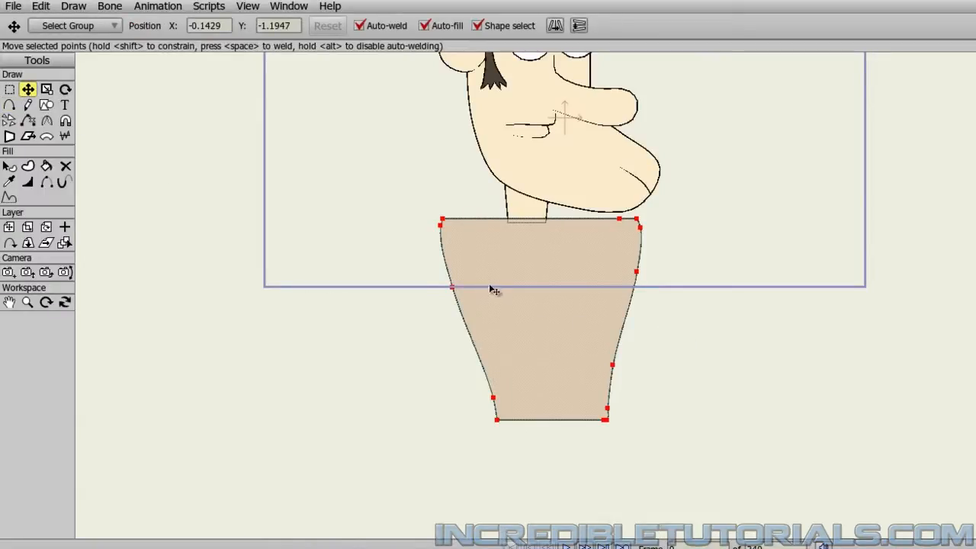
Move the whole torso slightly toward the character's back so it sits better under the neck.
{"action": "left_click_drag", "start_coordinate": [497, 281], "coordinate": [479, 279]}
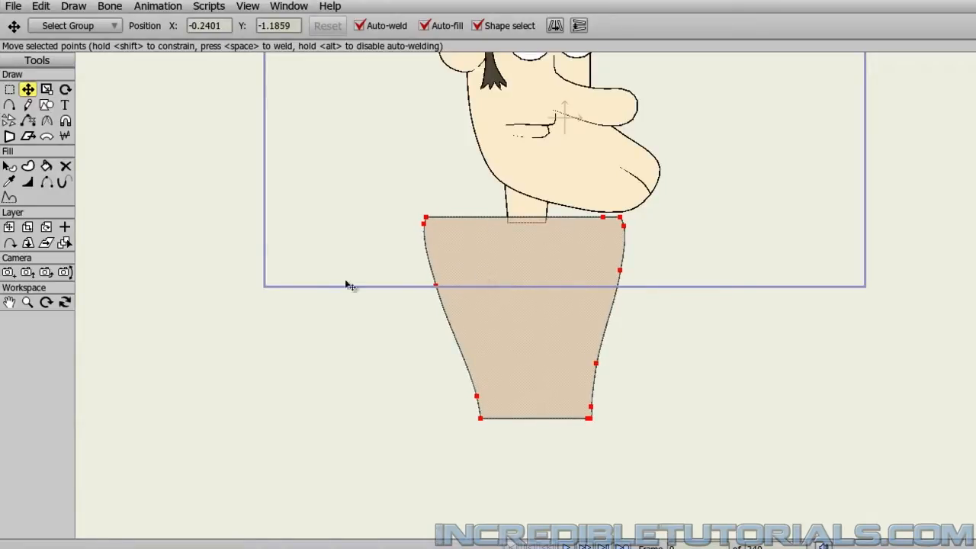
{"action": "scroll", "coordinate": [319, 306], "scroll_direction": "down", "scroll_amount": 3}
{"action": "scroll", "coordinate": [344, 341], "scroll_direction": "up", "scroll_amount": 3}
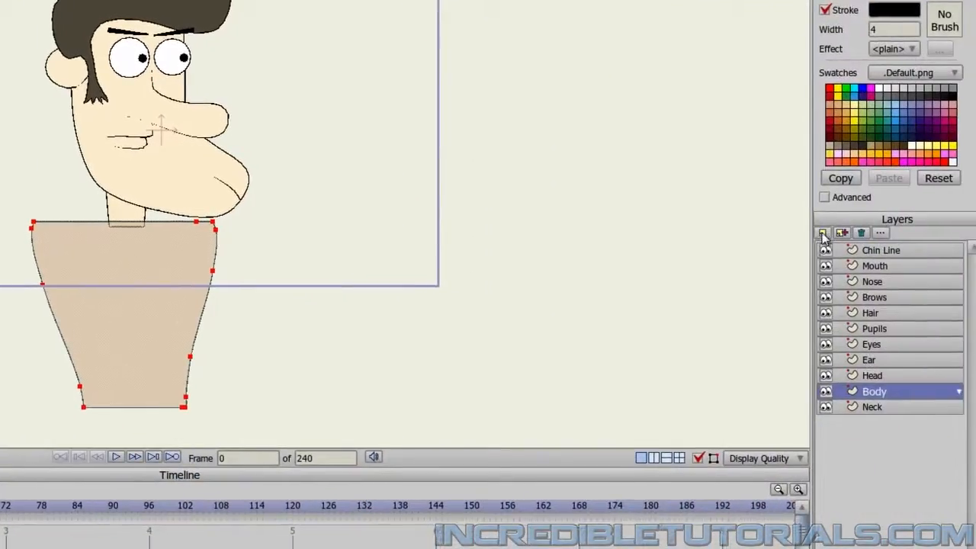
Add a new vector layer named Sleeve 1 directly above the Body layer.
{"action": "left_click", "coordinate": [823, 233]}
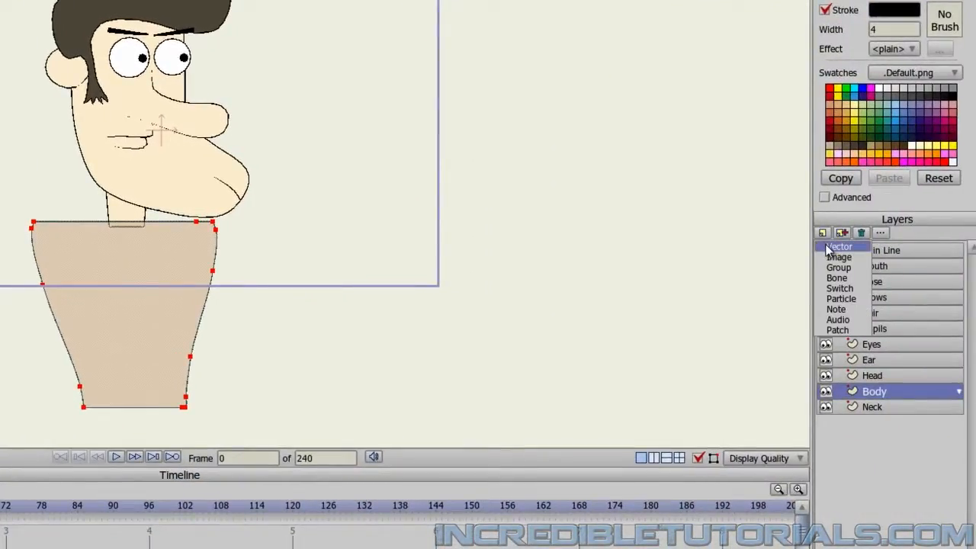
{"action": "left_click", "coordinate": [830, 248]}
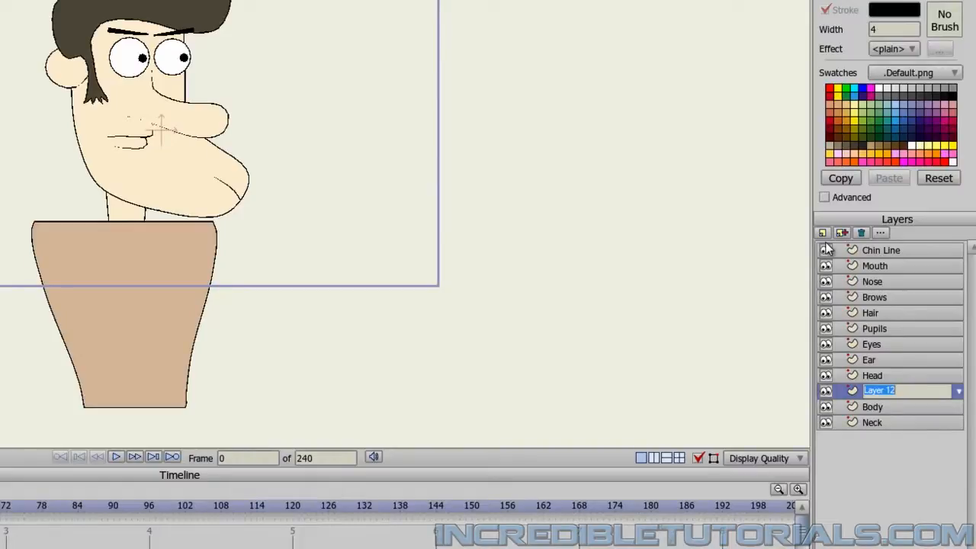
{"action": "type", "text": "Sleeve 1"}
{"action": "key", "text": "Return"}
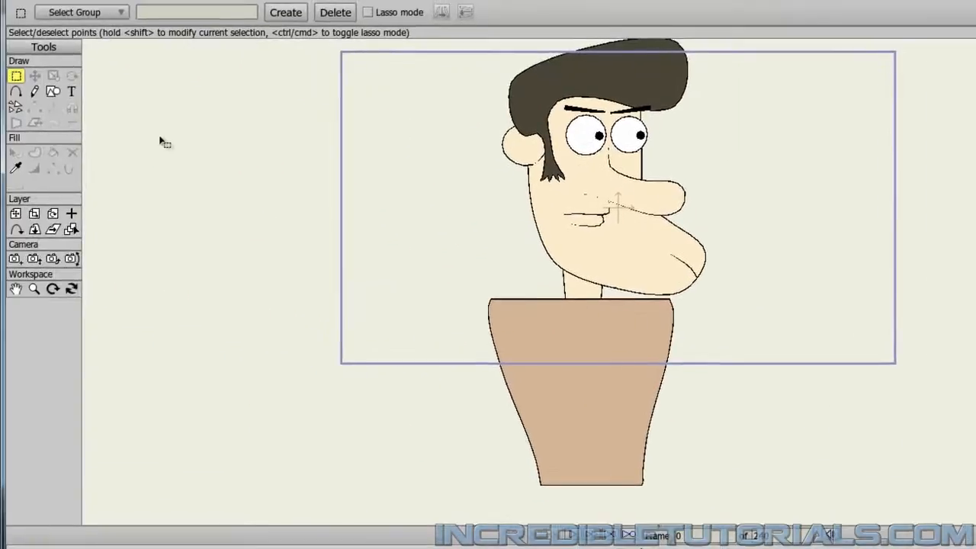
Draw a closed filled sleeve with sharp corners off, rounded over the torso's rear shoulder and narrowing slightly to its lower end.
{"action": "left_click", "coordinate": [16, 91]}
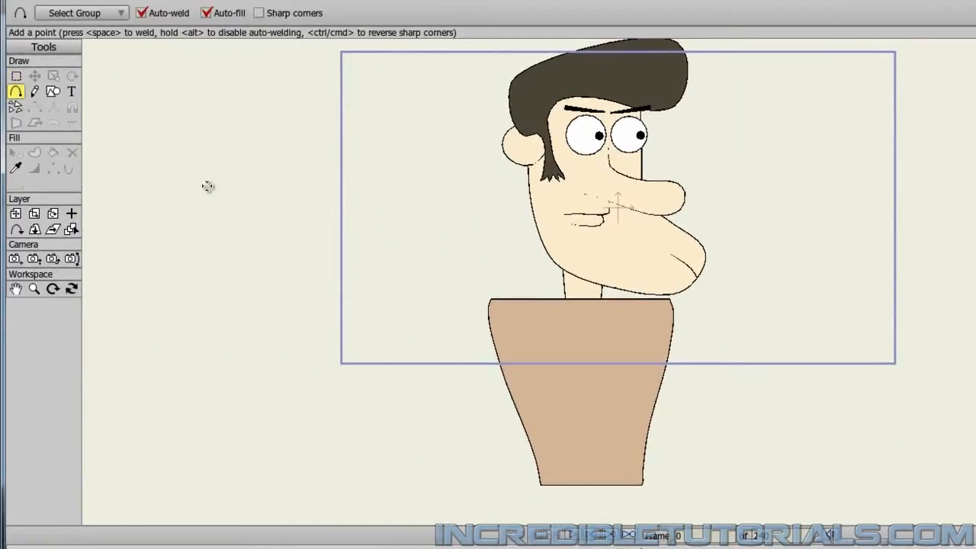
{"action": "scroll", "coordinate": [342, 312], "scroll_direction": "up", "scroll_amount": 5}
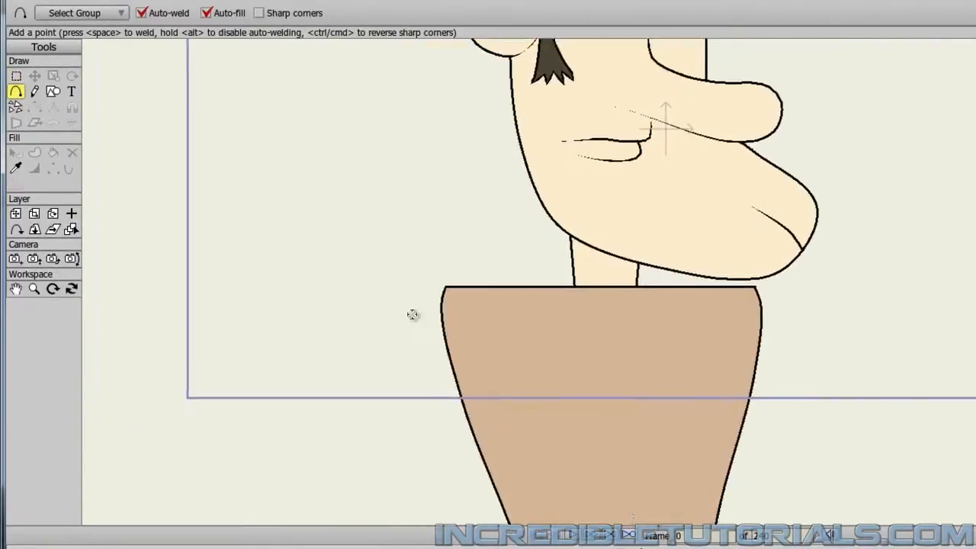
{"action": "left_click_drag", "start_coordinate": [419, 314], "coordinate": [425, 270]}
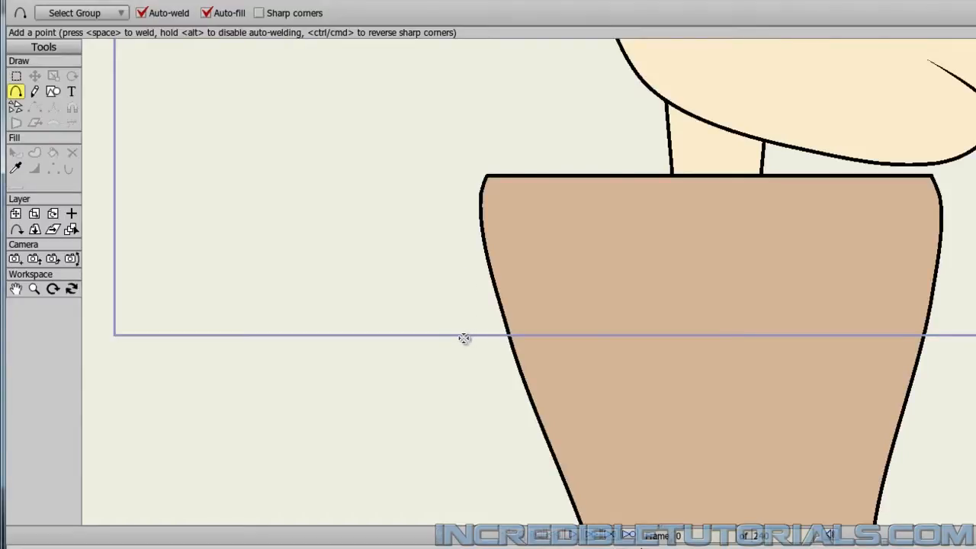
{"action": "mouse_move", "coordinate": [463, 337]}
{"action": "left_mouse_down"}
{"action": "mouse_move", "coordinate": [451, 213]}
{"action": "mouse_move", "coordinate": [471, 163]}
{"action": "mouse_move", "coordinate": [510, 152]}
{"action": "mouse_move", "coordinate": [539, 160]}
{"action": "mouse_move", "coordinate": [561, 176]}
{"action": "mouse_move", "coordinate": [539, 286]}
{"action": "mouse_move", "coordinate": [547, 333]}
{"action": "mouse_move", "coordinate": [552, 209]}
{"action": "mouse_move", "coordinate": [540, 341]}
{"action": "mouse_move", "coordinate": [458, 331]}
{"action": "mouse_move", "coordinate": [463, 340]}
{"action": "left_mouse_up"}
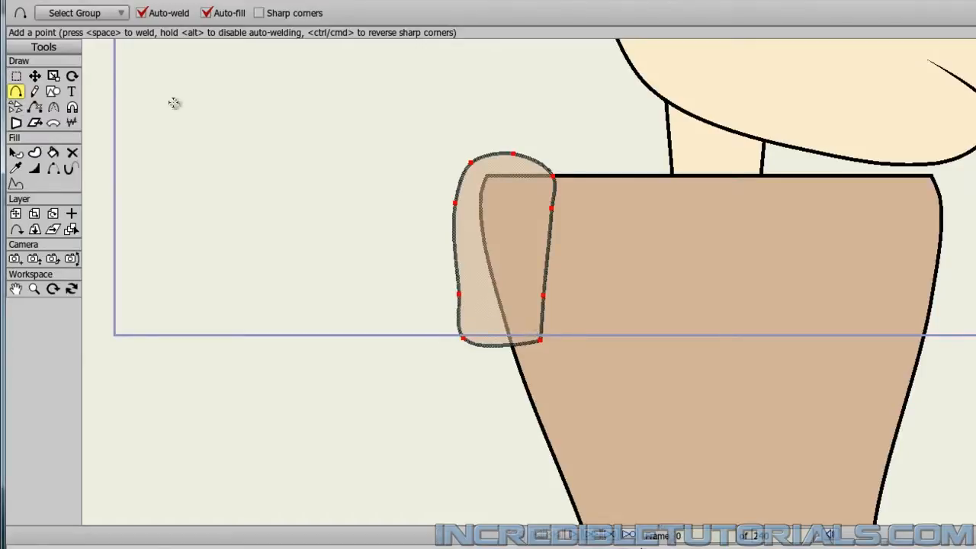
Pull the sleeve's front shoulder point up and inward to round it, and shift the whole sleeve slightly down.
{"action": "left_click", "coordinate": [38, 78]}
{"action": "left_click", "coordinate": [185, 181]}
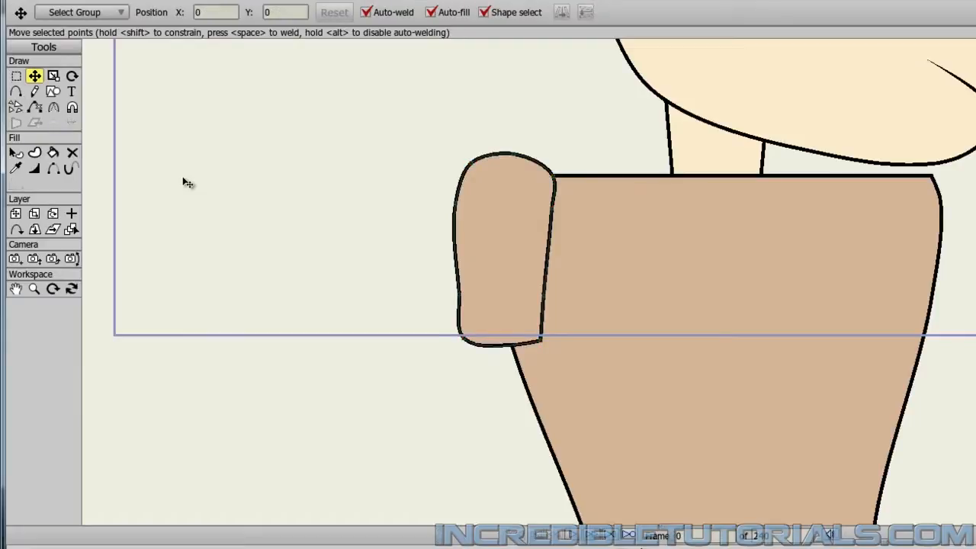
{"action": "left_click_drag", "start_coordinate": [556, 180], "coordinate": [547, 169]}
{"action": "left_click", "coordinate": [452, 257]}
{"action": "left_click", "coordinate": [427, 268]}
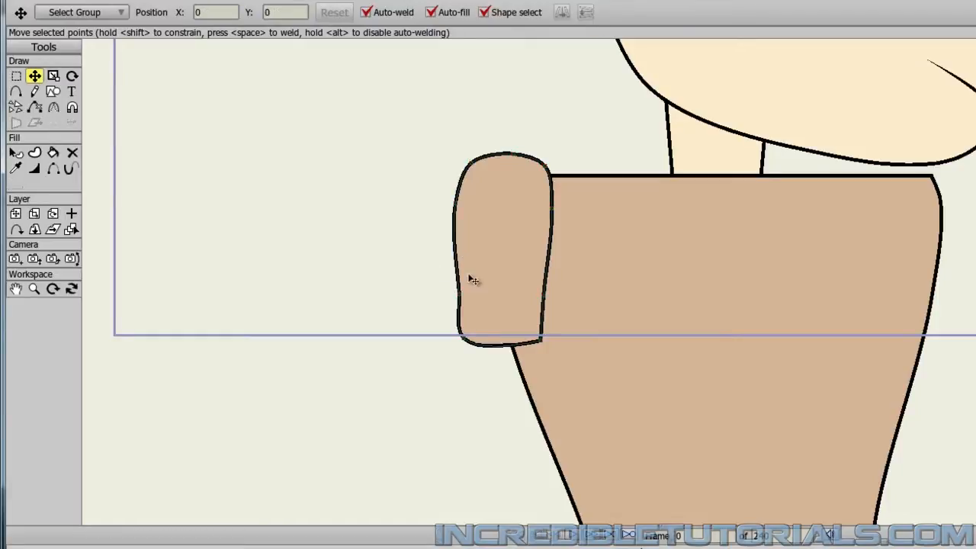
{"action": "left_click_drag", "start_coordinate": [506, 272], "coordinate": [510, 282]}
{"action": "left_click", "coordinate": [414, 266]}
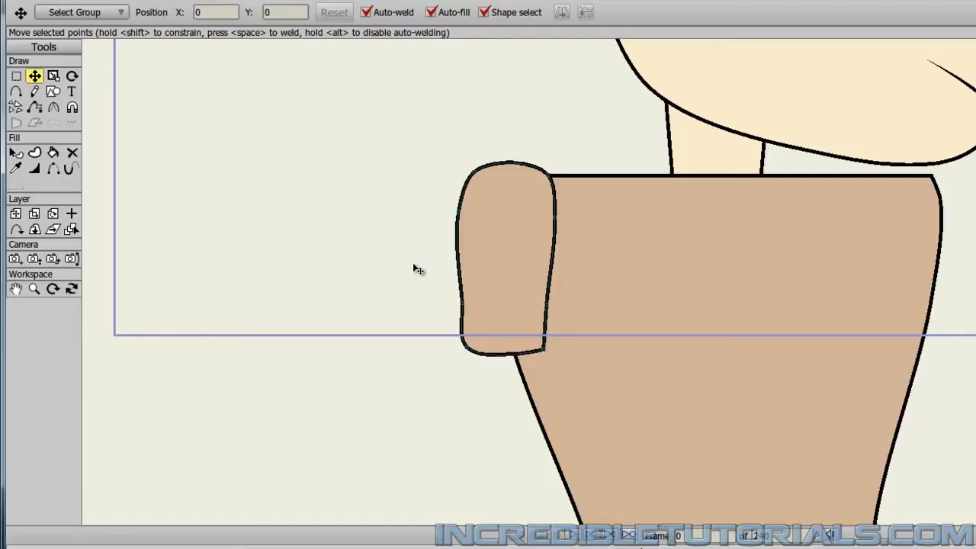
Draw a wide, thin filled cuff just below the sleeve, pinched in the middle with a fold line running inward at each end.
{"action": "left_click", "coordinate": [16, 92]}
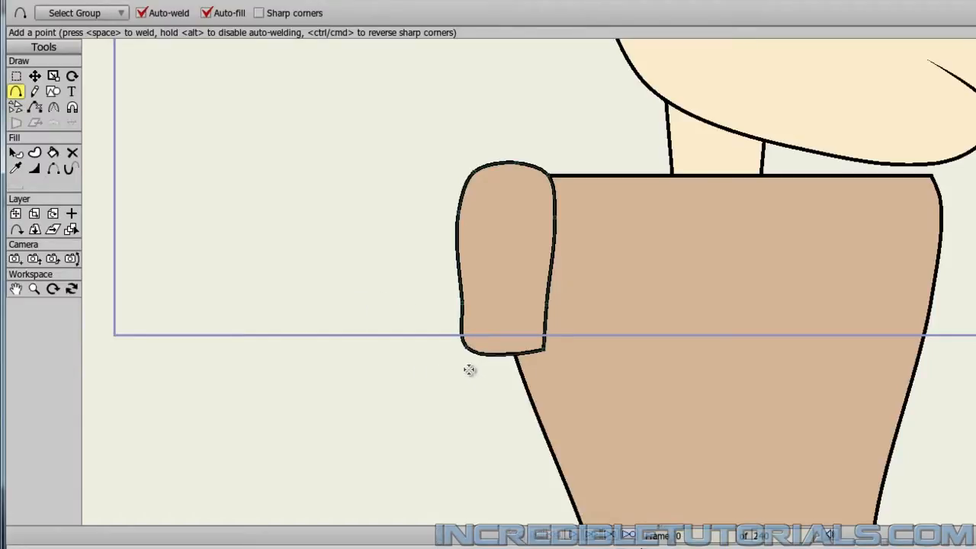
{"action": "mouse_move", "coordinate": [468, 369]}
{"action": "left_mouse_down"}
{"action": "mouse_move", "coordinate": [445, 366]}
{"action": "mouse_move", "coordinate": [459, 378]}
{"action": "left_mouse_up"}
{"action": "scroll", "coordinate": [460, 382], "scroll_direction": "up", "scroll_amount": 4}
{"action": "left_click_drag", "start_coordinate": [401, 406], "coordinate": [540, 313]}
{"action": "left_click_drag", "start_coordinate": [349, 385], "coordinate": [387, 367]}
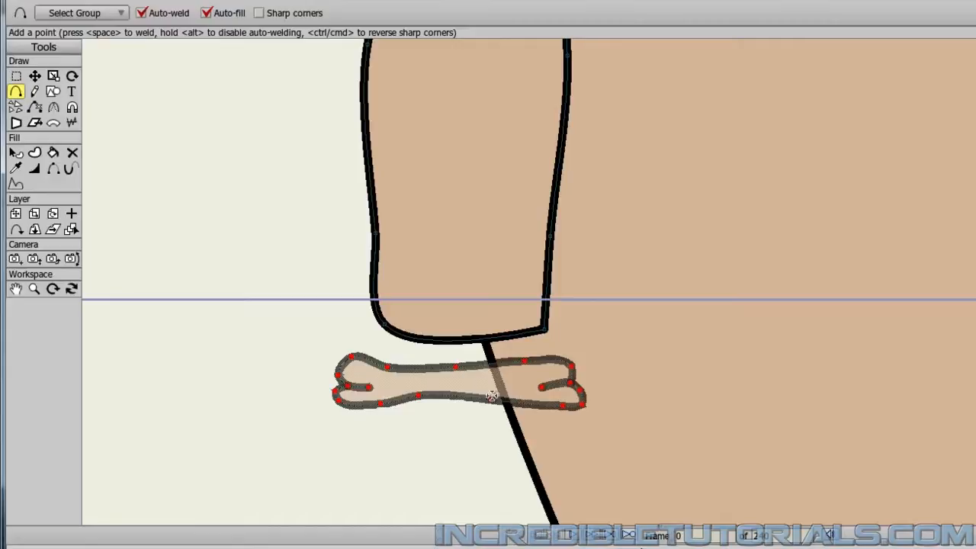
Move the cuff up so it covers the lower end of the sleeve.
{"action": "left_click", "coordinate": [35, 76]}
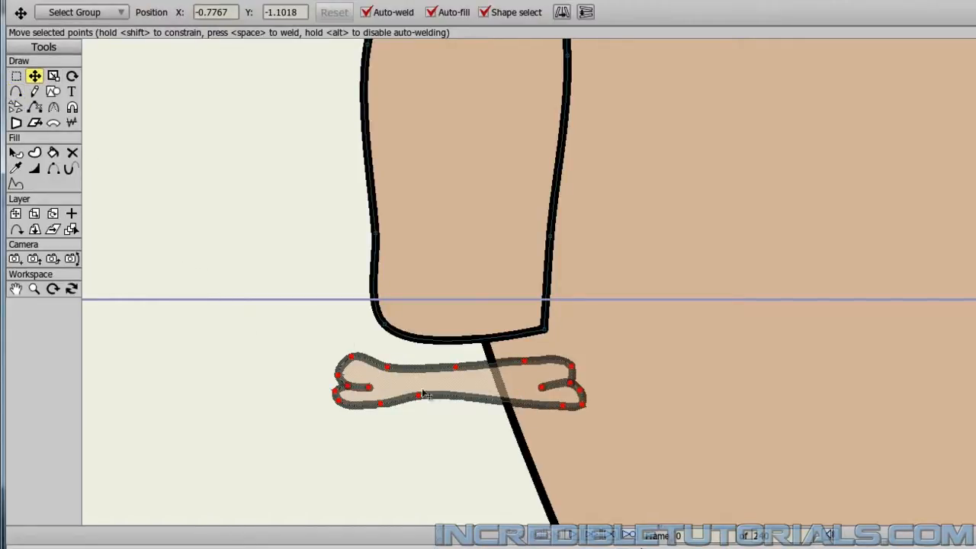
{"action": "left_click_drag", "start_coordinate": [452, 393], "coordinate": [451, 347]}
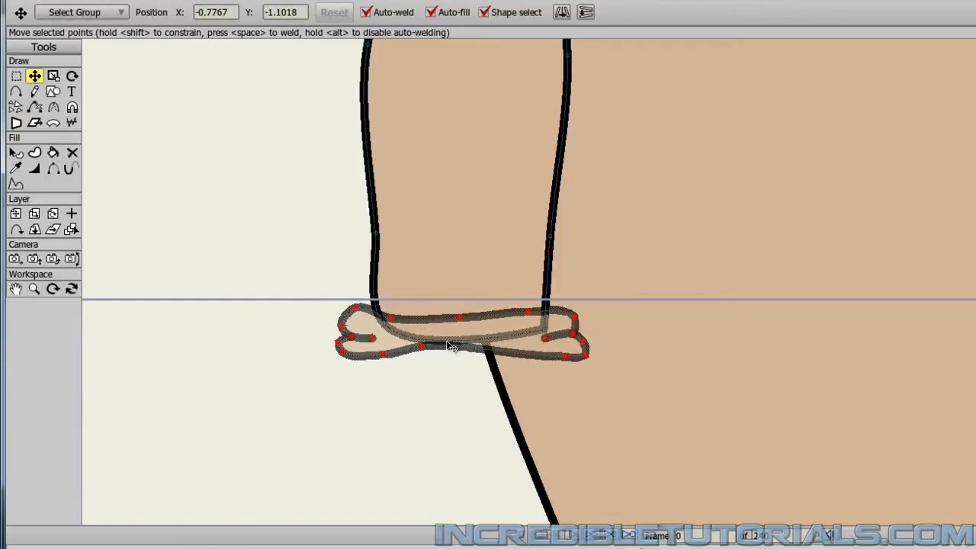
{"action": "left_click", "coordinate": [424, 389]}
{"action": "left_click", "coordinate": [423, 350]}
{"action": "left_click", "coordinate": [422, 383]}
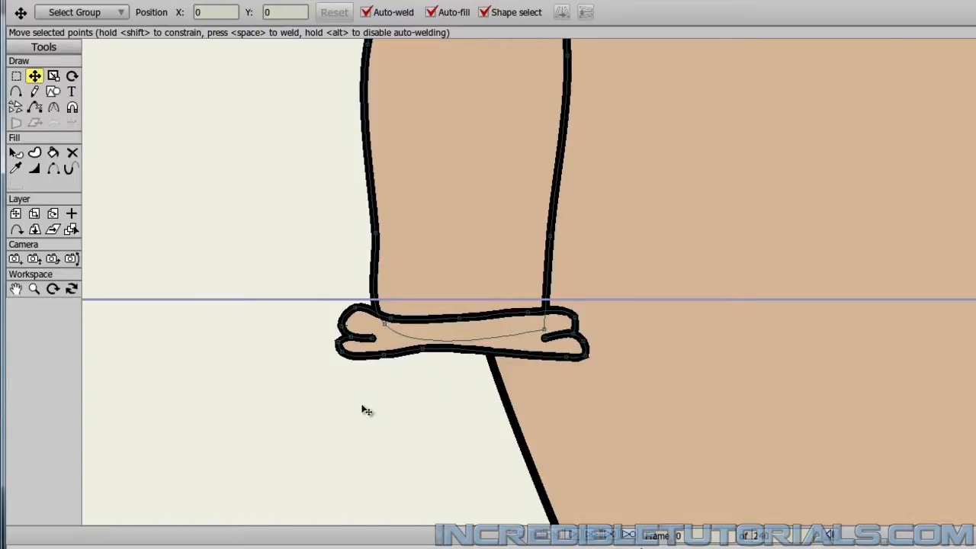
Lengthen both fold lines of the cuff by pulling their inner end points toward the middle.
{"action": "scroll", "coordinate": [432, 359], "scroll_direction": "down", "scroll_amount": 2}
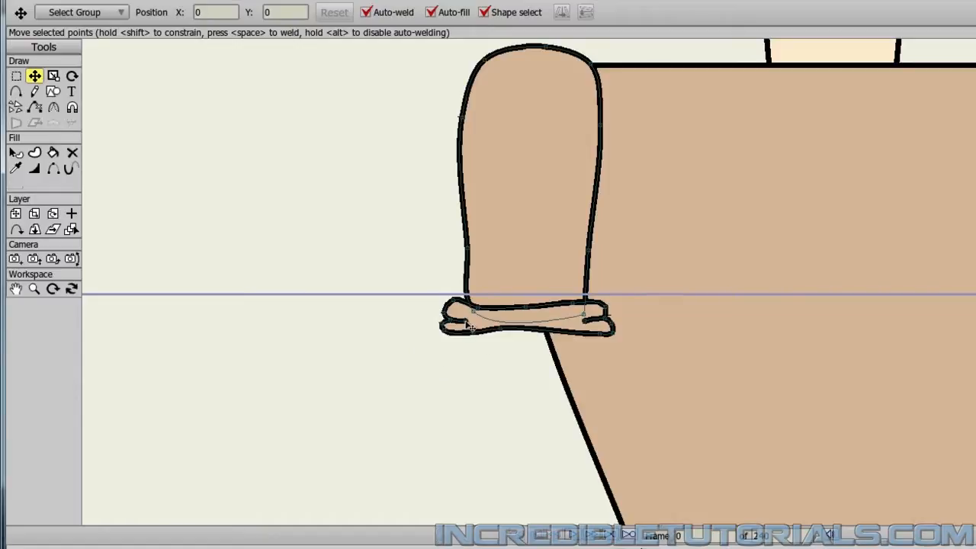
{"action": "left_click_drag", "start_coordinate": [467, 323], "coordinate": [484, 327]}
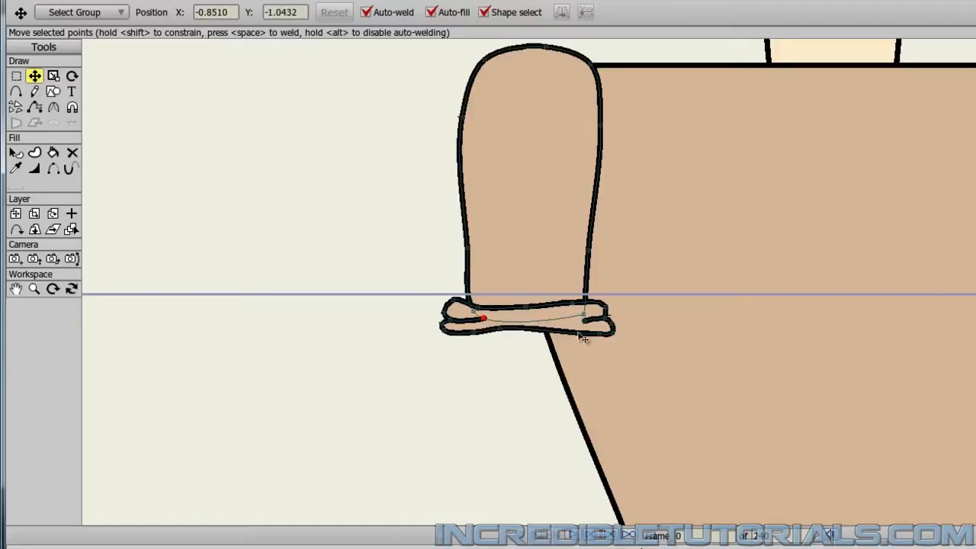
{"action": "left_click_drag", "start_coordinate": [581, 326], "coordinate": [562, 333]}
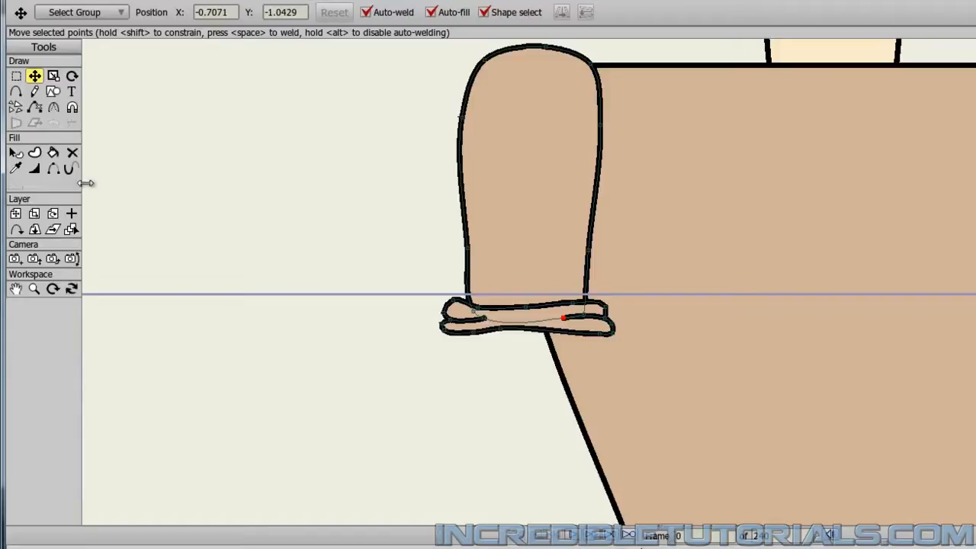
Set the line width to 0 at the inner end point of each cuff fold so the lines taper off.
{"action": "left_click", "coordinate": [33, 168]}
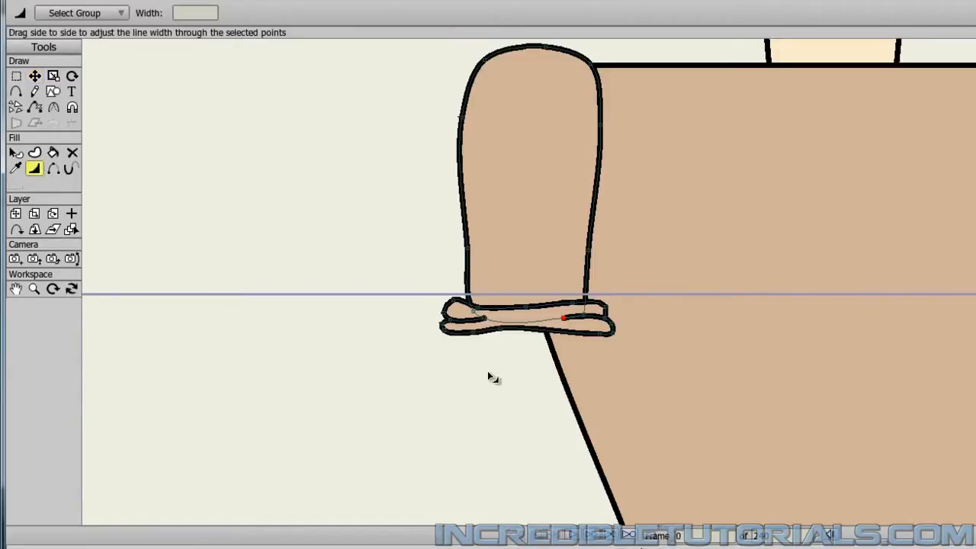
{"action": "left_click", "coordinate": [481, 316]}
{"action": "left_click_drag", "start_coordinate": [204, 13], "coordinate": [151, 18]}
{"action": "type", "text": "0"}
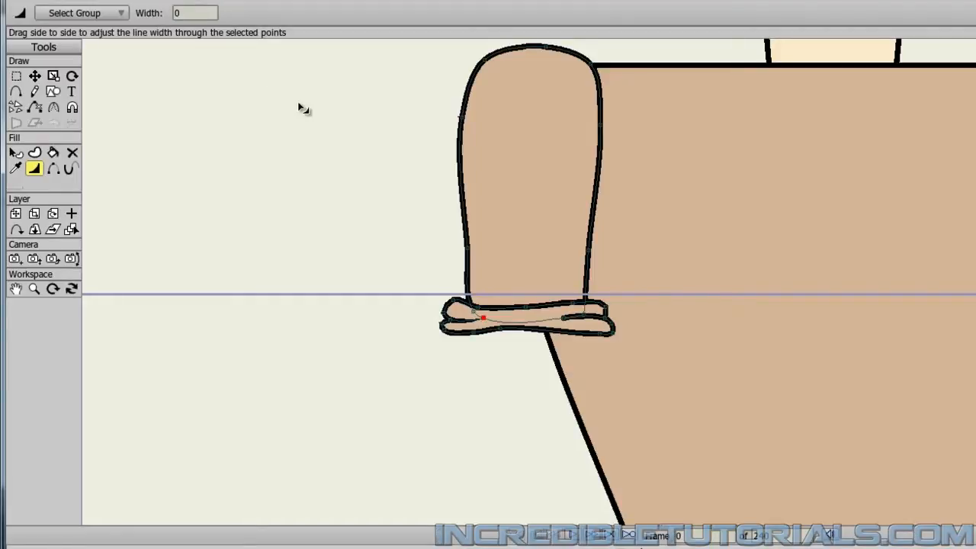
{"action": "left_click", "coordinate": [564, 319]}
{"action": "left_click_drag", "start_coordinate": [205, 14], "coordinate": [177, 15]}
{"action": "type", "text": "0"}
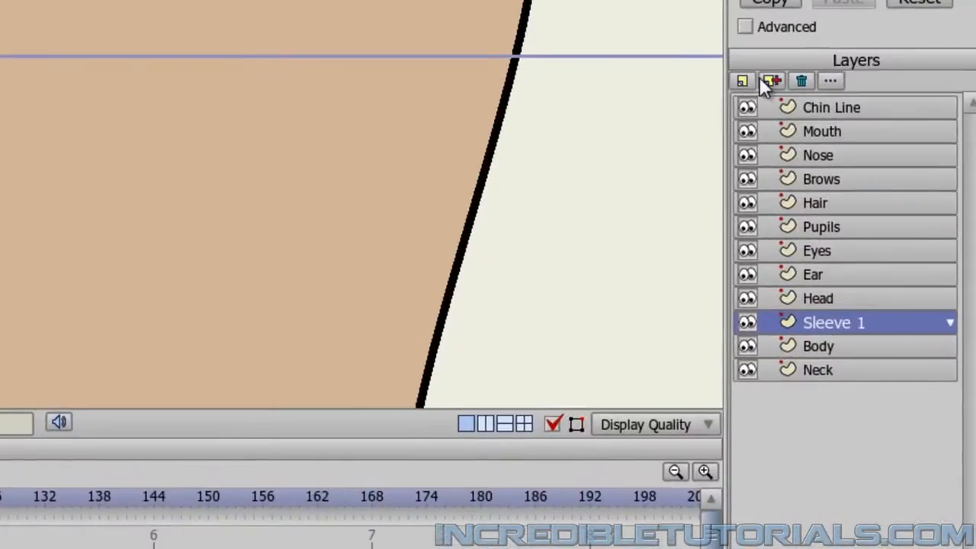
Add a new vector layer named Arm 1 Part 1 directly above the Sleeve 1 layer.
{"action": "left_click", "coordinate": [742, 80]}
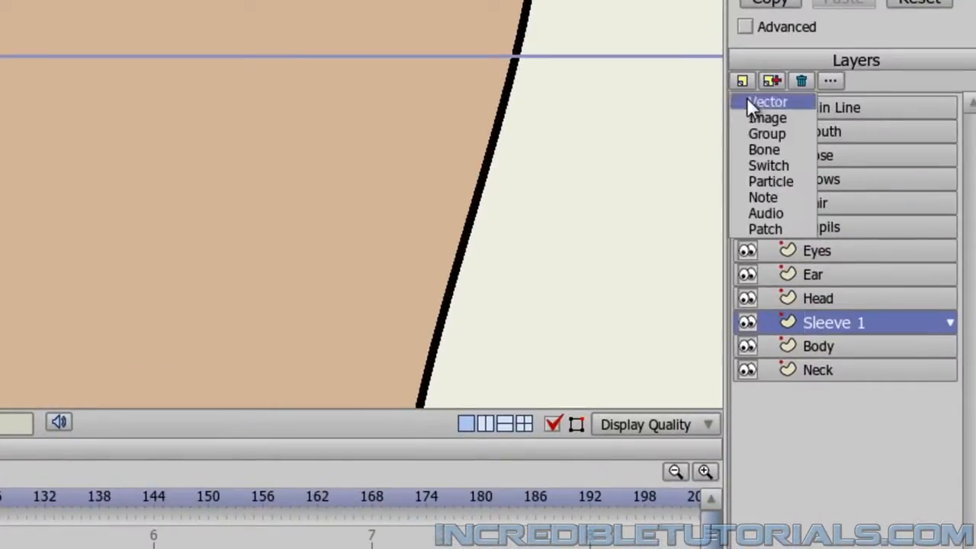
{"action": "left_click", "coordinate": [747, 97]}
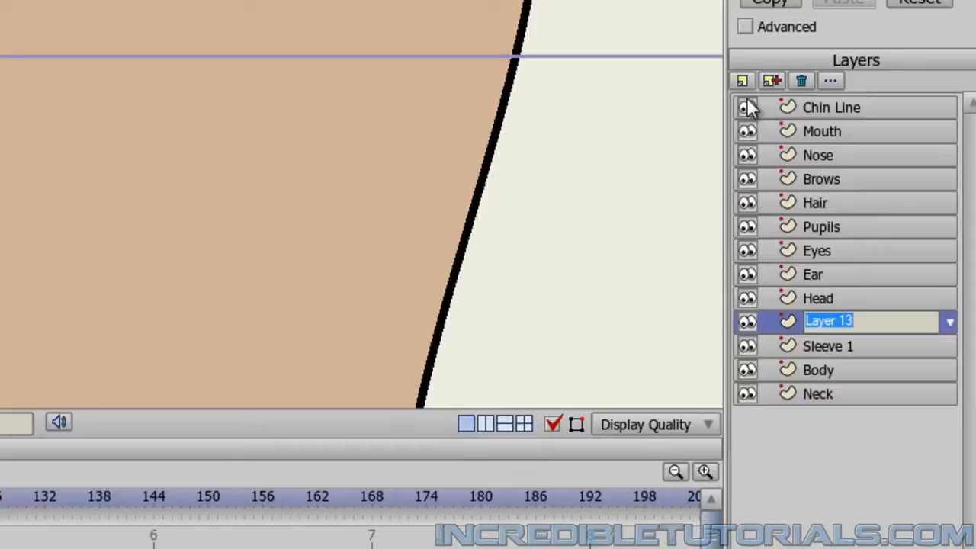
{"action": "type", "text": "Arm 1 "}
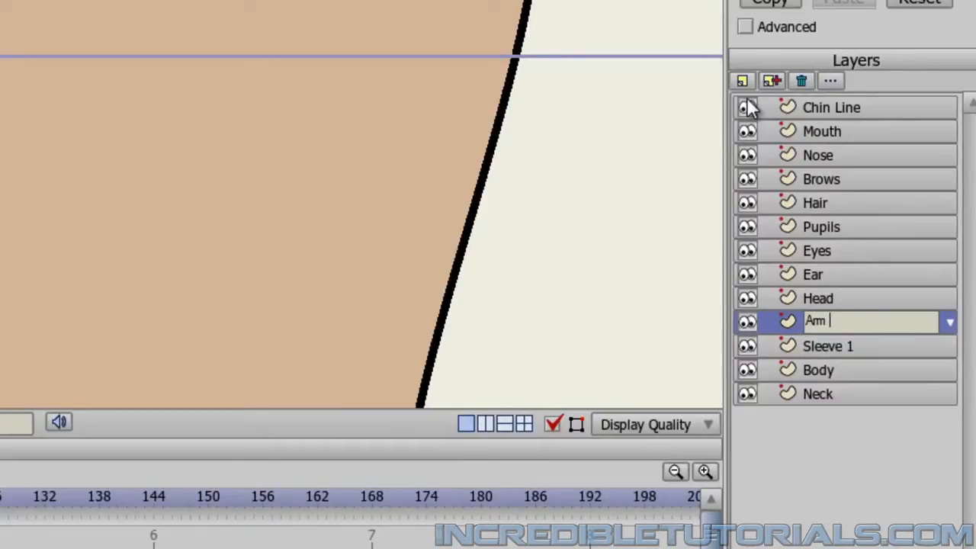
{"action": "type", "text": "Part 1"}
{"action": "key", "text": "Return"}
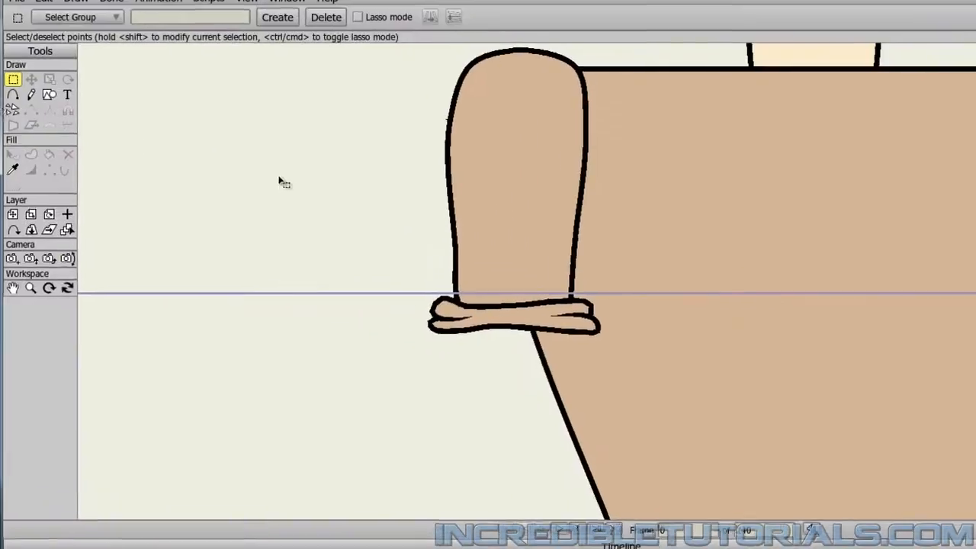
Sample the character's skin style with the Eyedropper for the arm's fill and outline.
{"action": "left_click", "coordinate": [14, 169]}
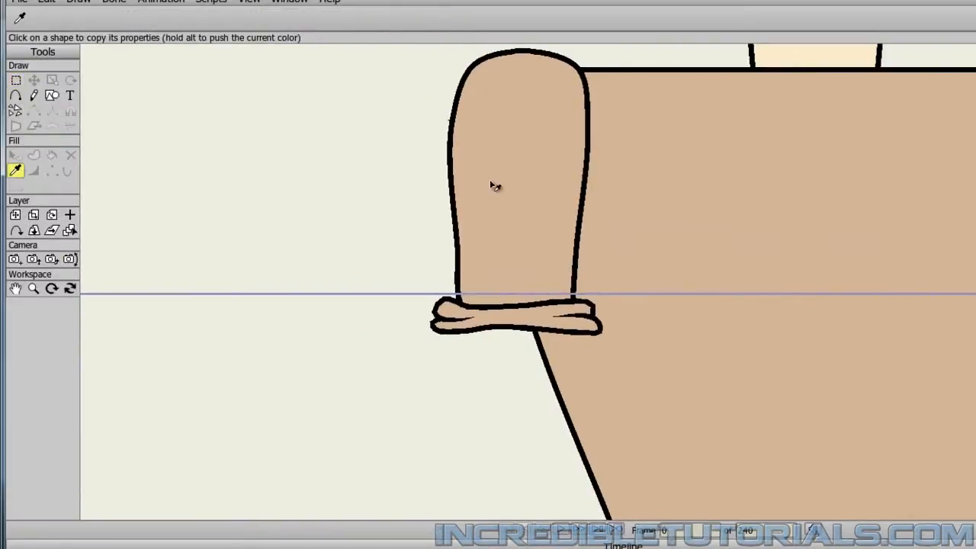
{"action": "scroll", "coordinate": [748, 191], "scroll_direction": "down", "scroll_amount": 2}
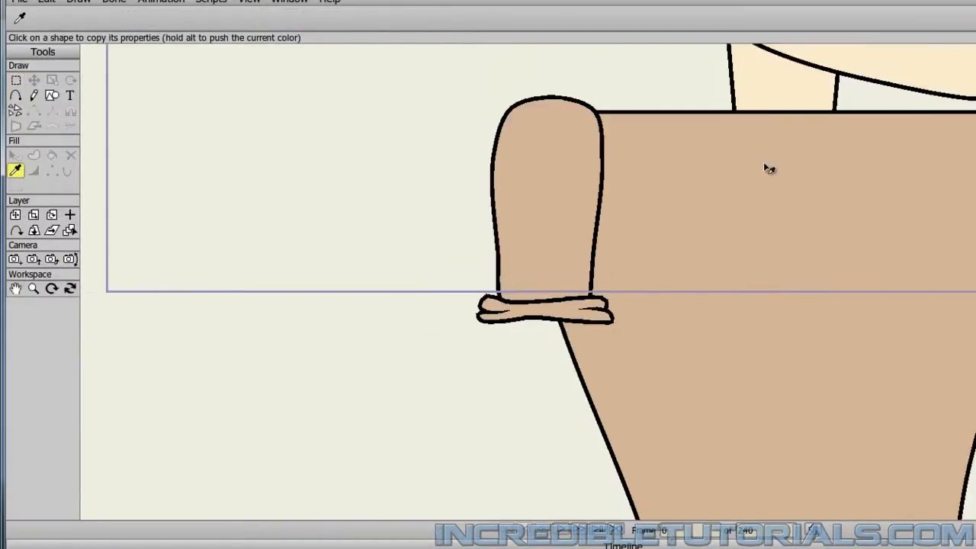
{"action": "left_click_drag", "start_coordinate": [838, 93], "coordinate": [816, 270]}
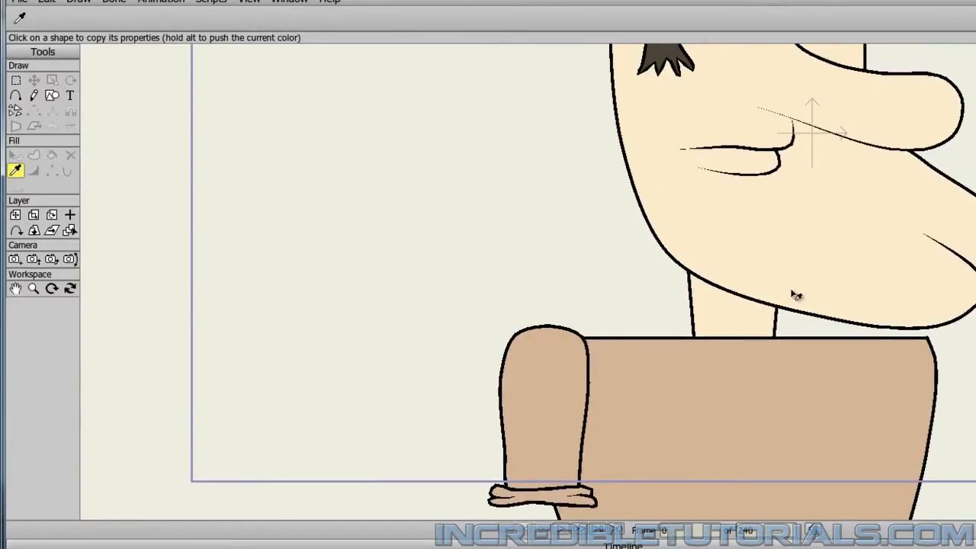
{"action": "left_click_drag", "start_coordinate": [817, 331], "coordinate": [865, 109]}
{"action": "scroll", "coordinate": [725, 342], "scroll_direction": "up", "scroll_amount": 3}
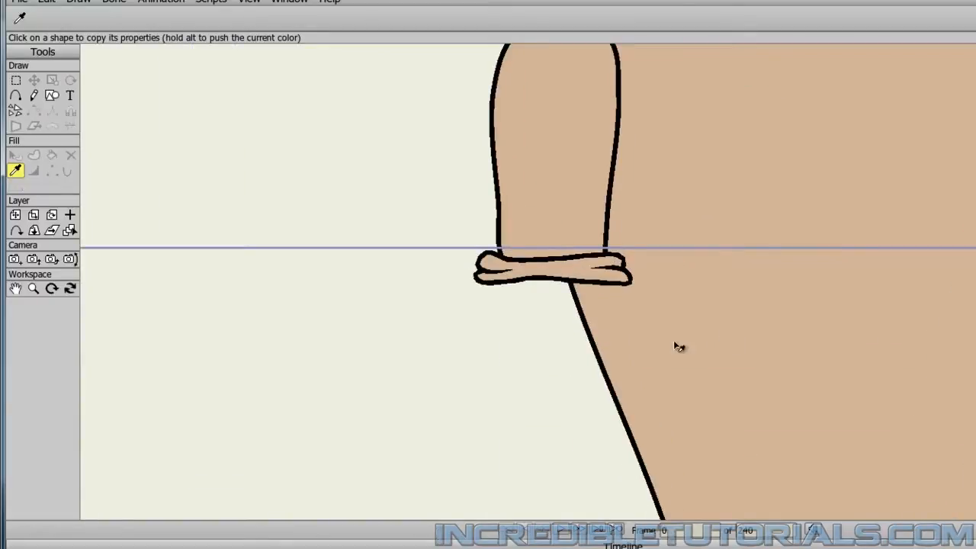
Draw a closed, rounded upper-arm piece with sharp corners off, starting over the cuff and extending a short way below it.
{"action": "left_click", "coordinate": [17, 98]}
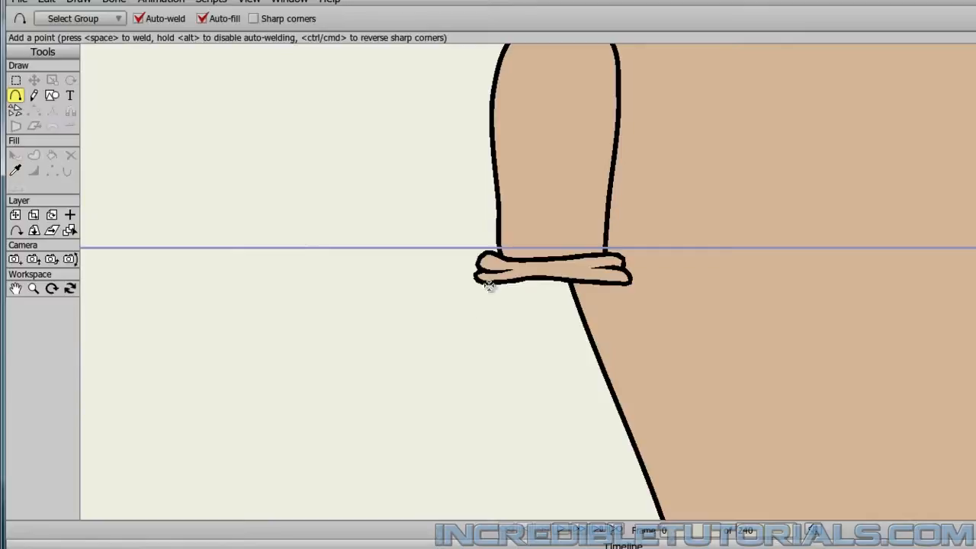
{"action": "left_click_drag", "start_coordinate": [504, 270], "coordinate": [504, 307]}
{"action": "left_click_drag", "start_coordinate": [504, 307], "coordinate": [510, 334]}
{"action": "left_click_drag", "start_coordinate": [509, 334], "coordinate": [588, 343]}
{"action": "left_click_drag", "start_coordinate": [588, 343], "coordinate": [604, 263]}
{"action": "left_click_drag", "start_coordinate": [603, 263], "coordinate": [504, 270]}
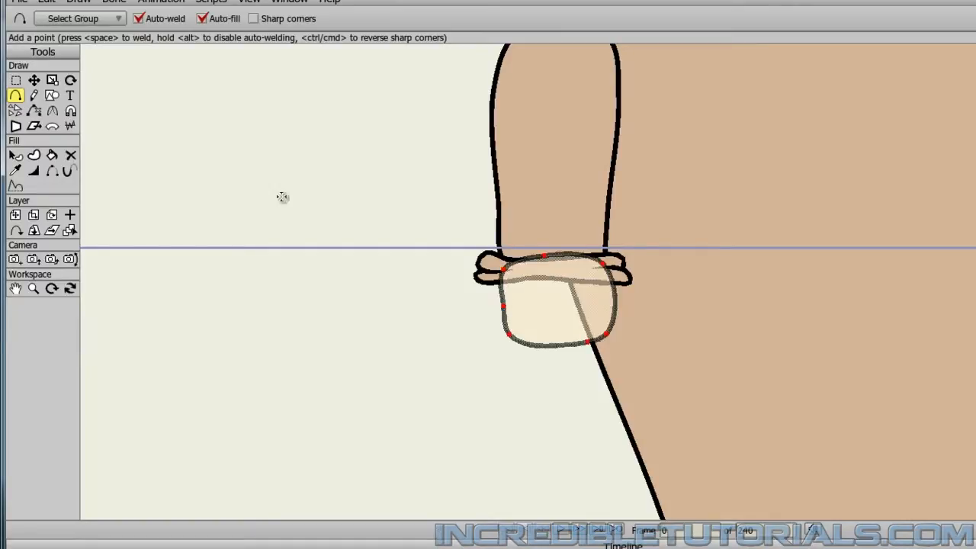
Shift the arm piece slightly toward the character's back and place the Arm 1 Part 1 layer just below Sleeve 1.
{"action": "left_click", "coordinate": [33, 80]}
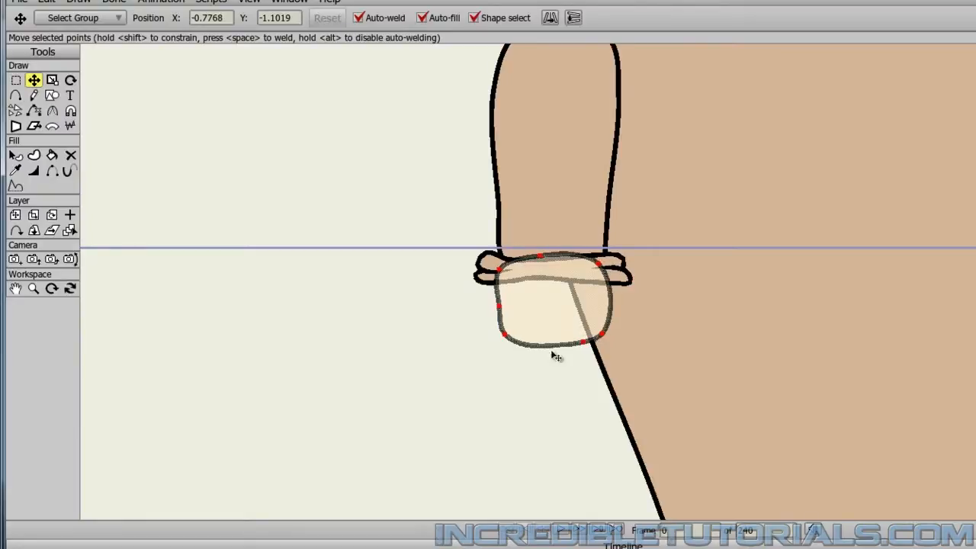
{"action": "left_click", "coordinate": [523, 392]}
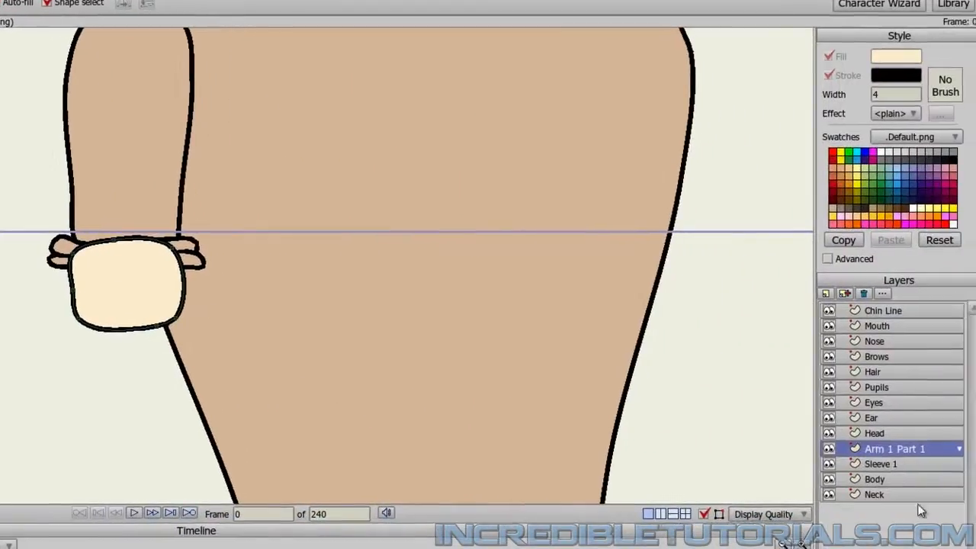
{"action": "left_click_drag", "start_coordinate": [891, 450], "coordinate": [889, 468]}
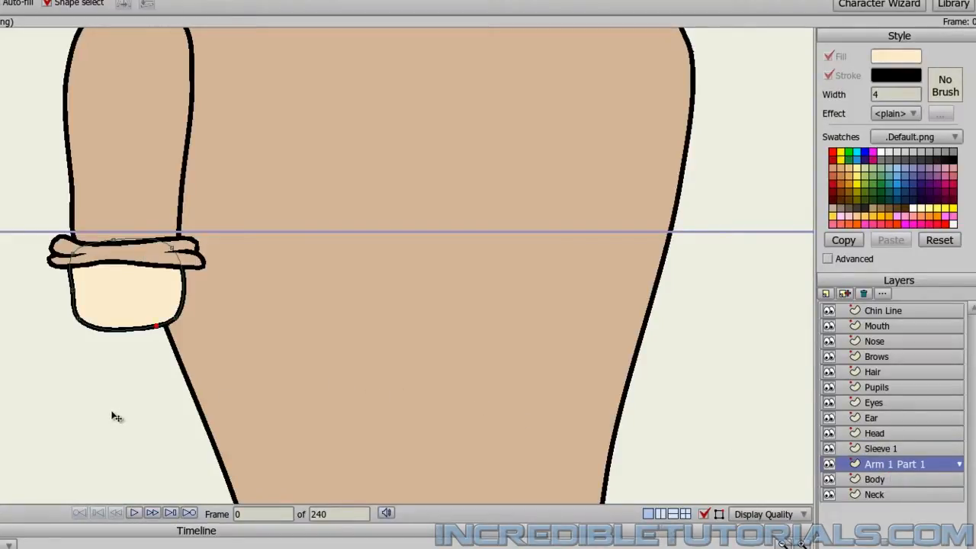
Refine the outline points of the upper-arm piece under the cuff to even out its rounded lower end, and select all its points.
{"action": "left_click_drag", "start_coordinate": [74, 257], "coordinate": [83, 258]}
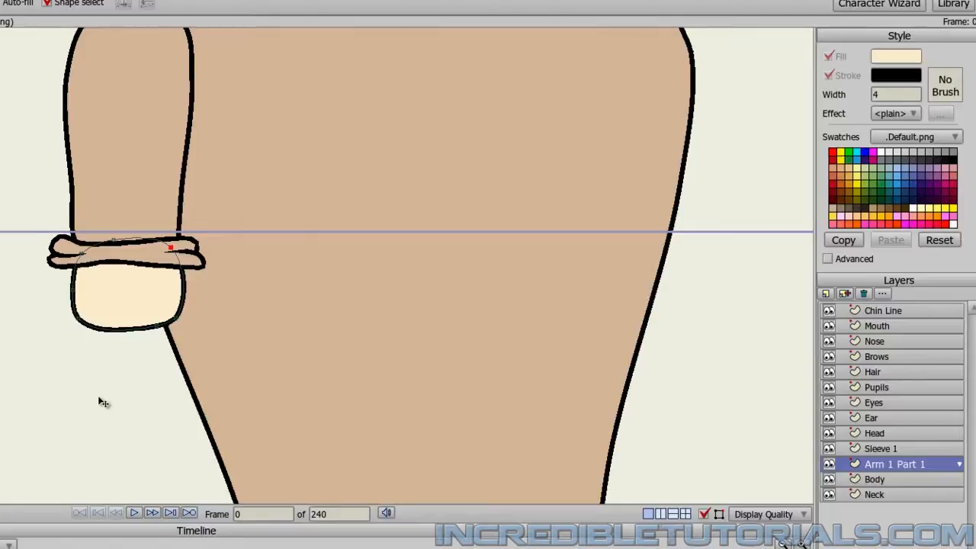
{"action": "scroll", "coordinate": [99, 404], "scroll_direction": "down", "scroll_amount": 5}
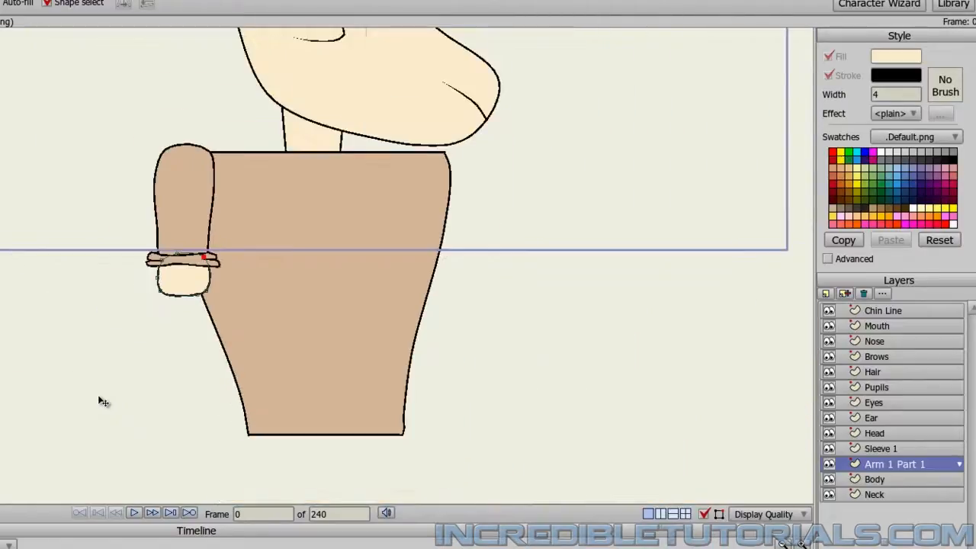
{"action": "scroll", "coordinate": [120, 338], "scroll_direction": "up", "scroll_amount": 5}
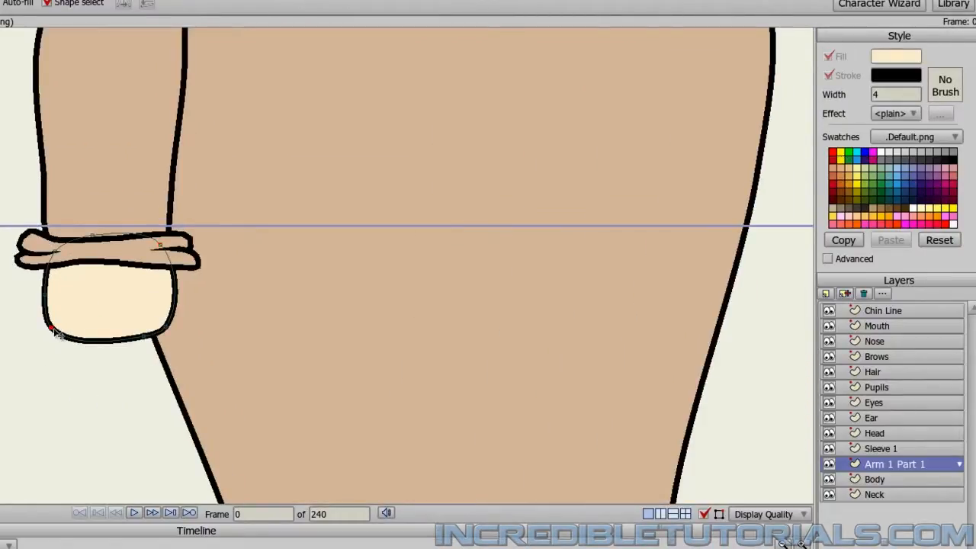
{"action": "left_click", "coordinate": [140, 340]}
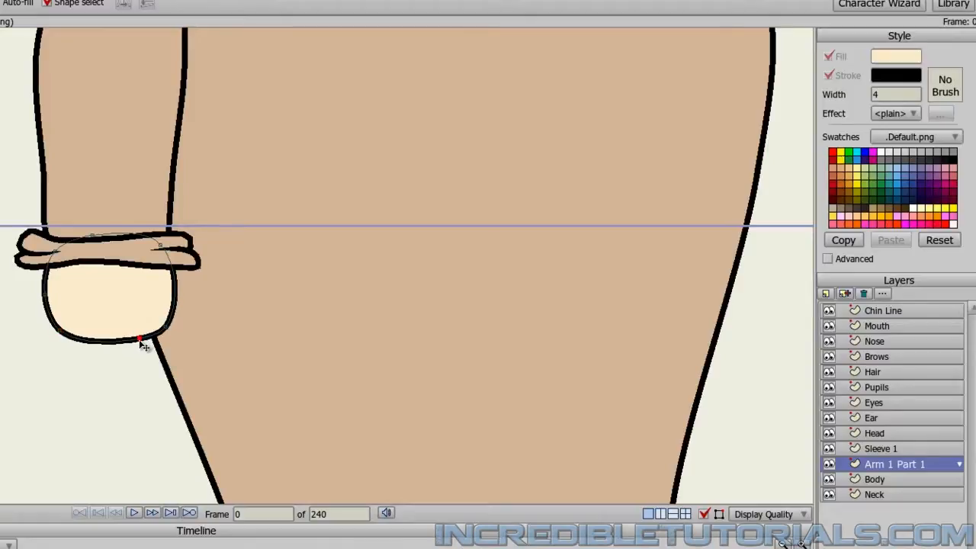
{"action": "key", "text": "ctrl+a"}
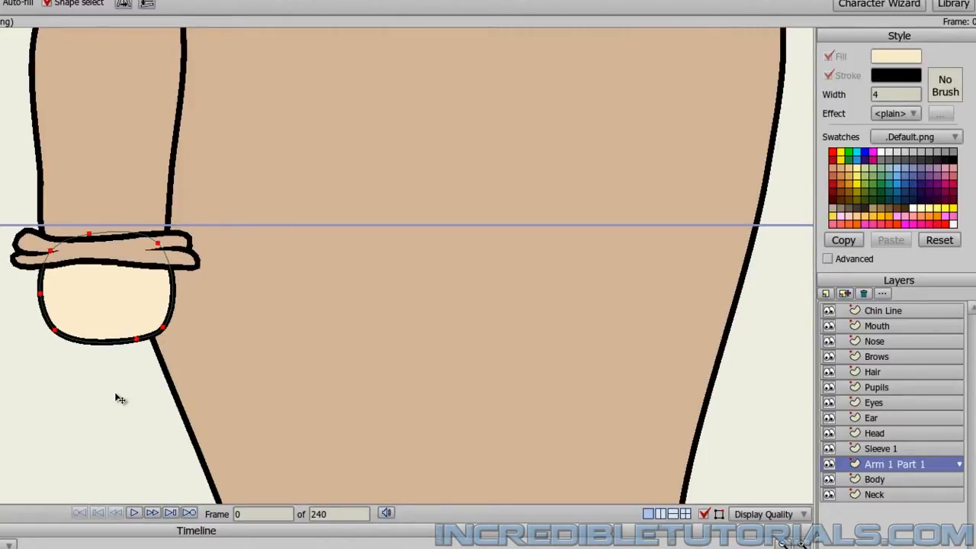
Add a new vector layer named Arm 1 Part 2 directly above the Arm 1 Part 1 layer.
{"action": "scroll", "coordinate": [120, 398], "scroll_direction": "down", "scroll_amount": 4}
{"action": "scroll", "coordinate": [116, 394], "scroll_direction": "down", "scroll_amount": 1}
{"action": "scroll", "coordinate": [116, 395], "scroll_direction": "up", "scroll_amount": 1}
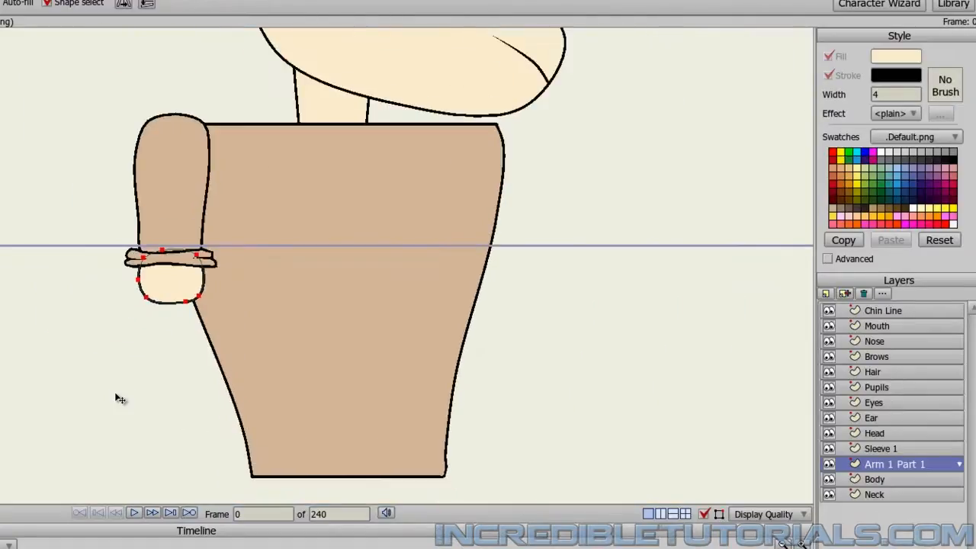
{"action": "left_click", "coordinate": [826, 293]}
{"action": "left_click", "coordinate": [842, 306]}
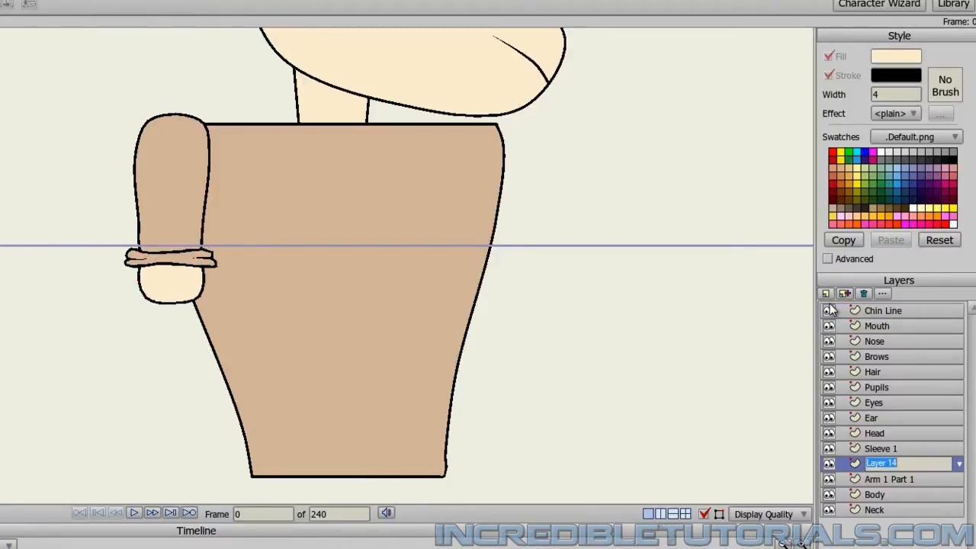
{"action": "type", "text": "Arm 1"}
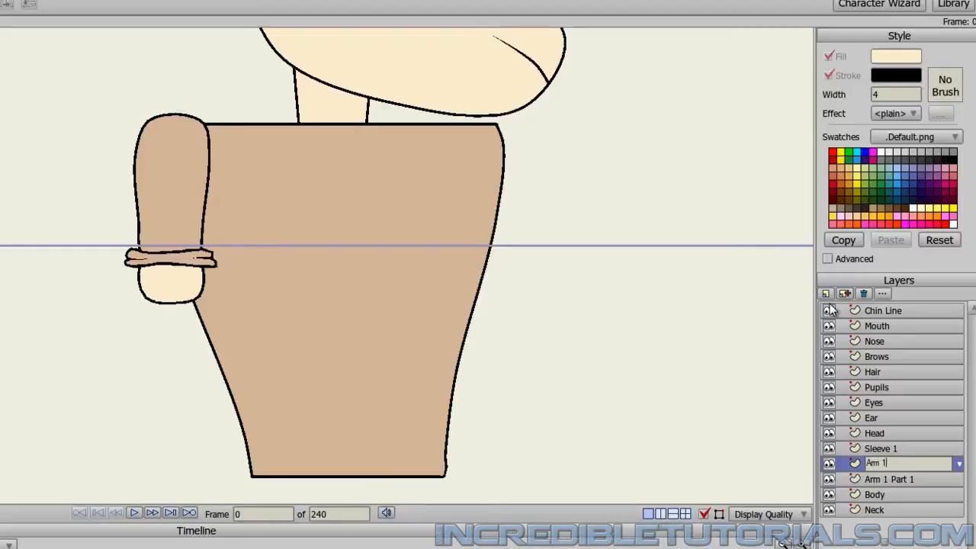
{"action": "type", "text": " Part 2"}
{"action": "key", "text": "Return"}
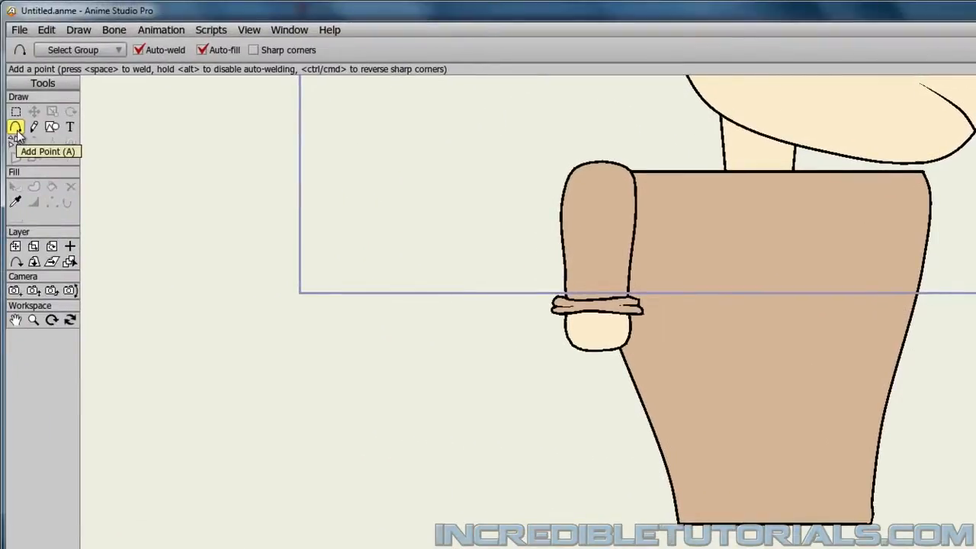
Draw the forearm's open outline with Add Point, from the upper arm's back edge down to a square wrist and up the front side.
{"action": "scroll", "coordinate": [538, 414], "scroll_direction": "up", "scroll_amount": 6}
{"action": "scroll", "coordinate": [537, 418], "scroll_direction": "down", "scroll_amount": 5}
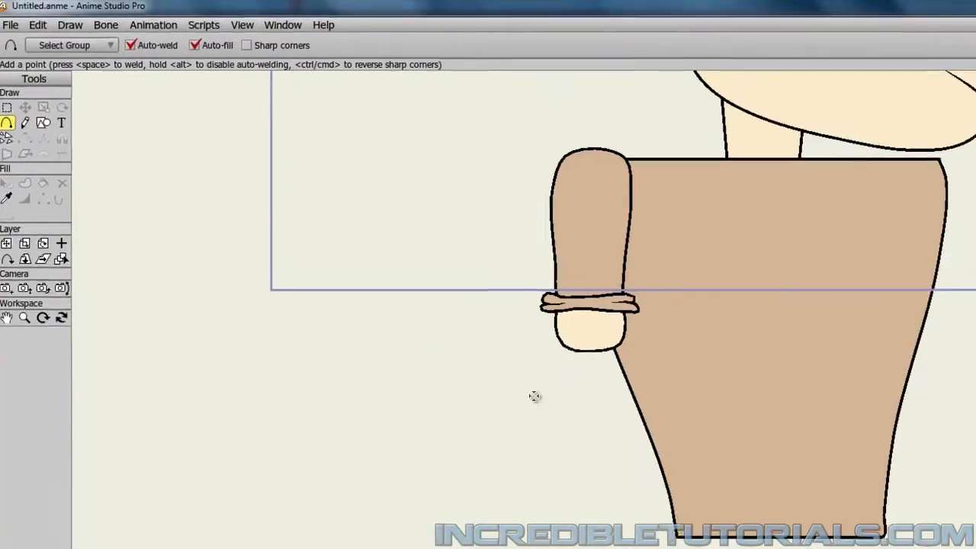
{"action": "scroll", "coordinate": [361, 225], "scroll_direction": "up", "scroll_amount": 5}
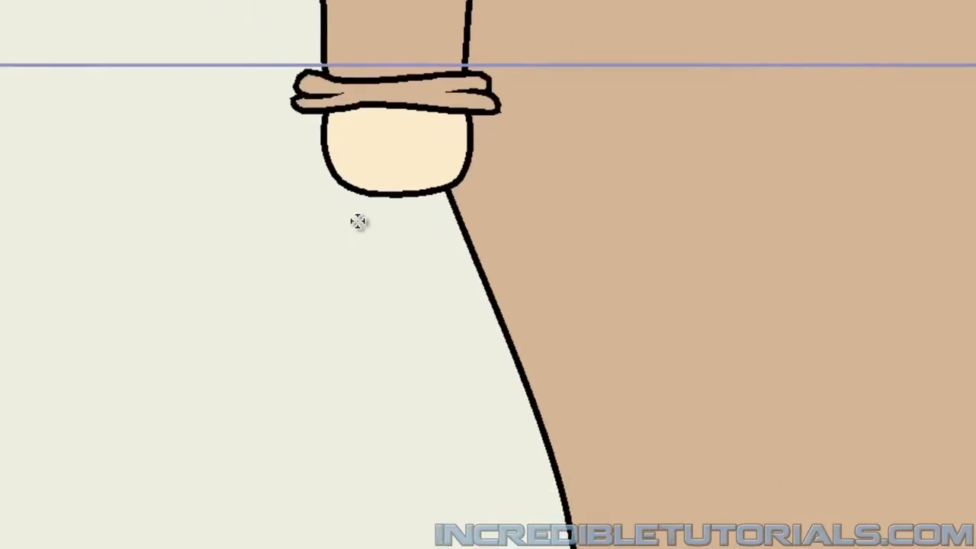
{"action": "left_click", "coordinate": [296, 153]}
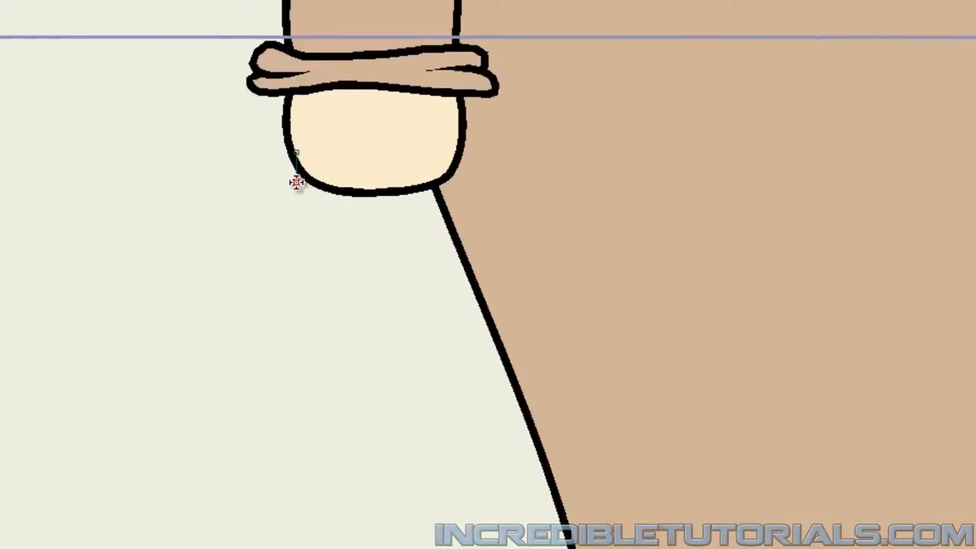
{"action": "left_click", "coordinate": [290, 233]}
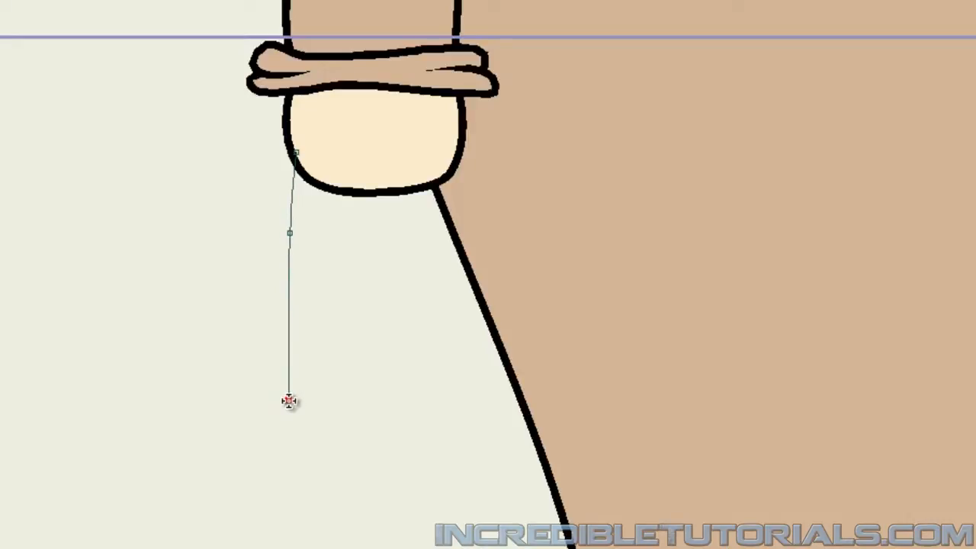
{"action": "left_click", "coordinate": [289, 400]}
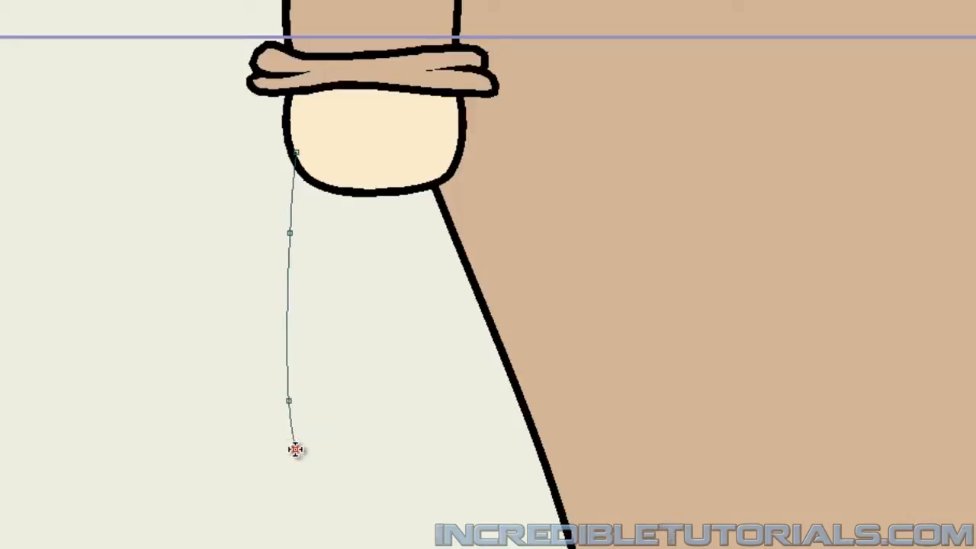
{"action": "left_click", "coordinate": [312, 524]}
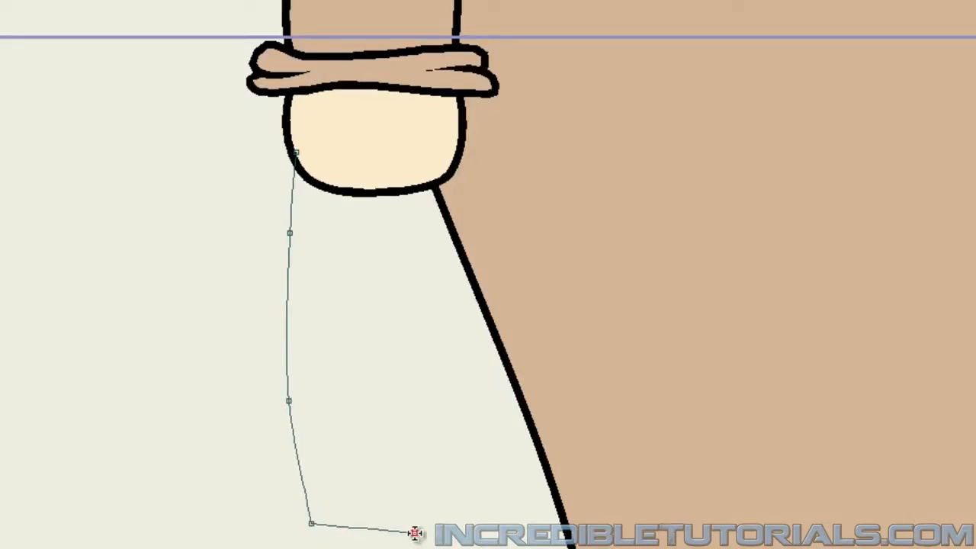
{"action": "left_click", "coordinate": [433, 523]}
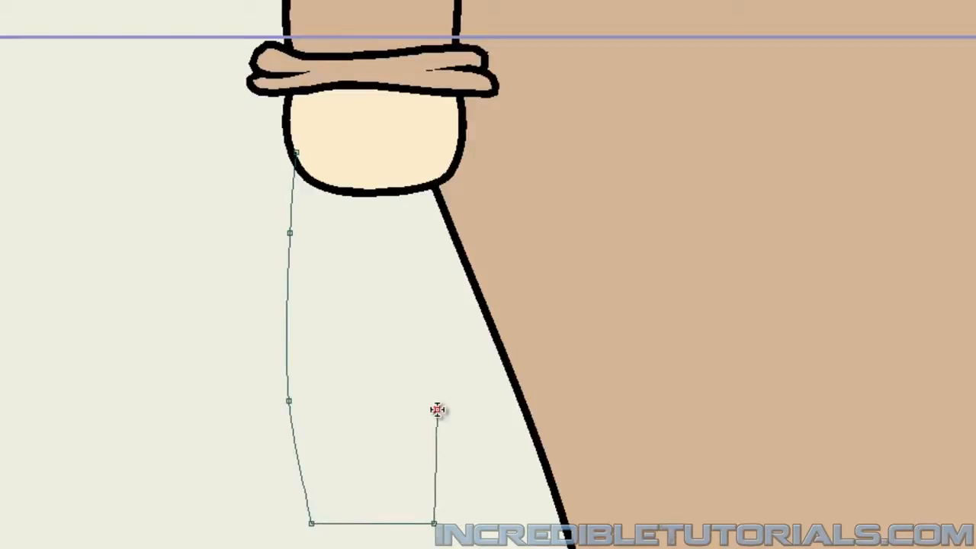
{"action": "left_click", "coordinate": [439, 412]}
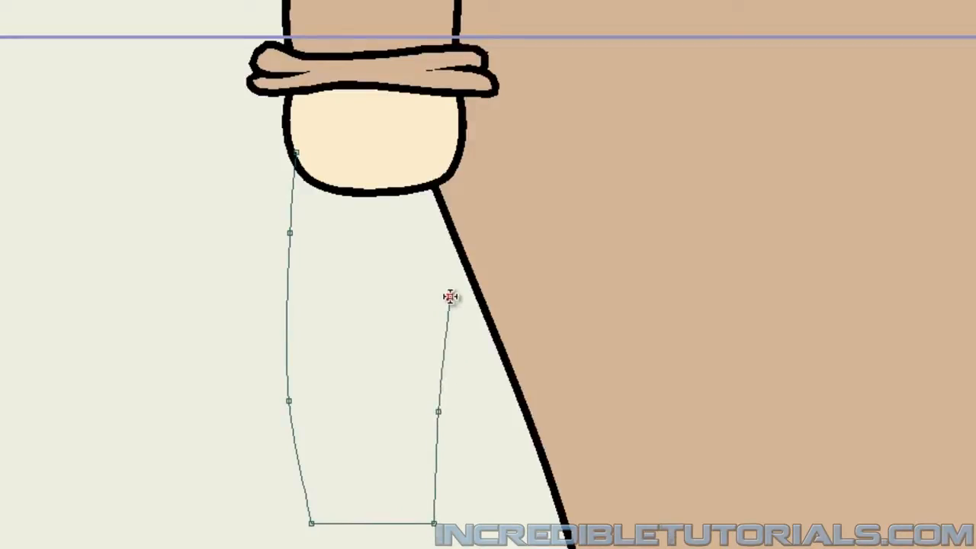
{"action": "left_click", "coordinate": [438, 234]}
{"action": "left_click", "coordinate": [424, 146]}
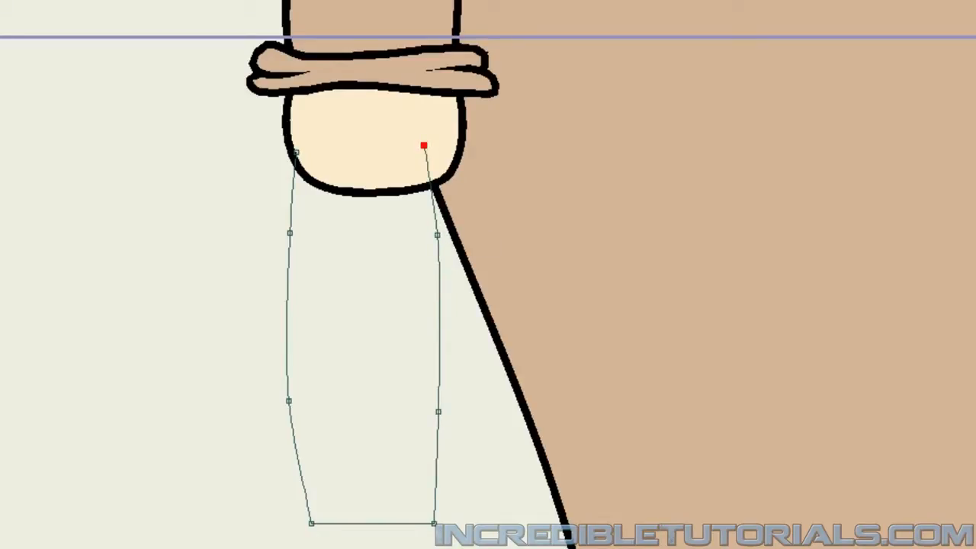
Move the forearm's side points so its upper end matches the upper arm's width and the sides taper evenly toward the wrist.
{"action": "left_click_drag", "start_coordinate": [425, 146], "coordinate": [457, 145]}
{"action": "left_click_drag", "start_coordinate": [438, 235], "coordinate": [455, 235]}
{"action": "left_click_drag", "start_coordinate": [440, 412], "coordinate": [446, 413]}
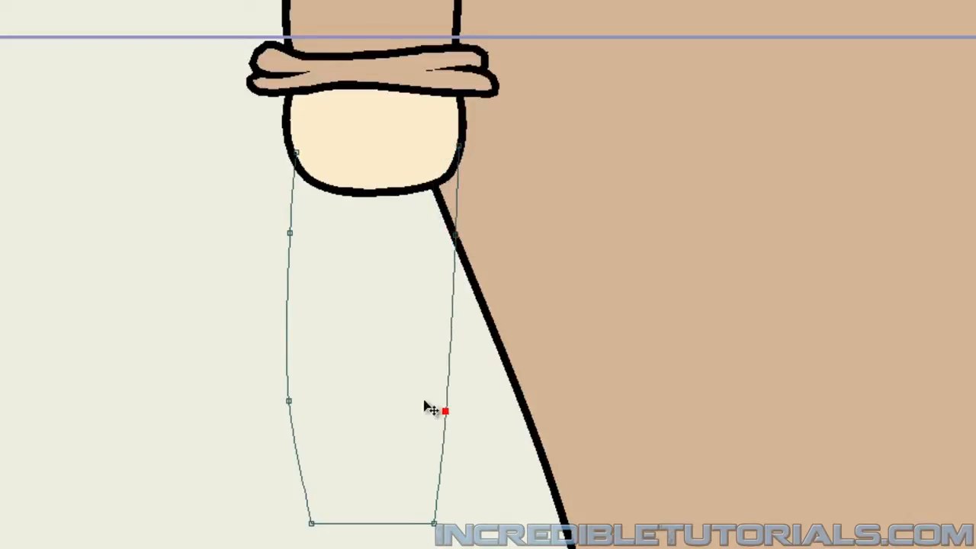
{"action": "left_click_drag", "start_coordinate": [297, 154], "coordinate": [293, 154]}
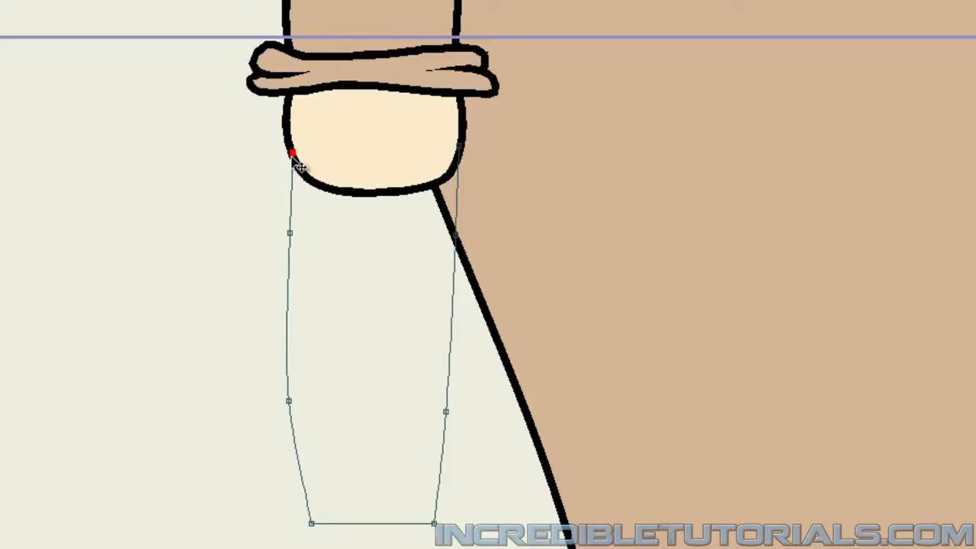
{"action": "left_click_drag", "start_coordinate": [290, 233], "coordinate": [292, 234]}
{"action": "mouse_move", "coordinate": [289, 401]}
{"action": "left_mouse_down"}
{"action": "mouse_move", "coordinate": [302, 412]}
{"action": "mouse_move", "coordinate": [296, 418]}
{"action": "left_mouse_up"}
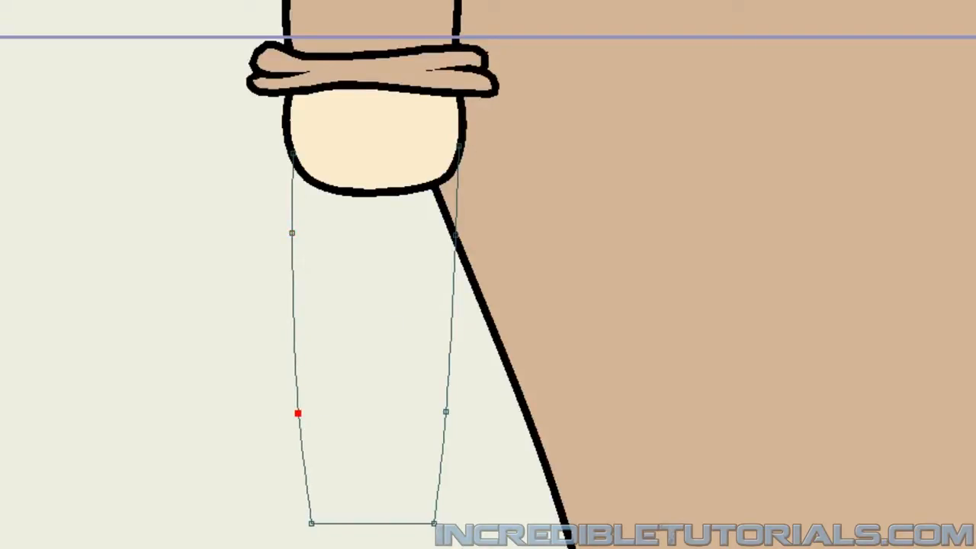
Close the forearm shape with a curved upper edge overlapping the upper-arm piece, and deselect its points.
{"action": "left_click_drag", "start_coordinate": [460, 144], "coordinate": [457, 137]}
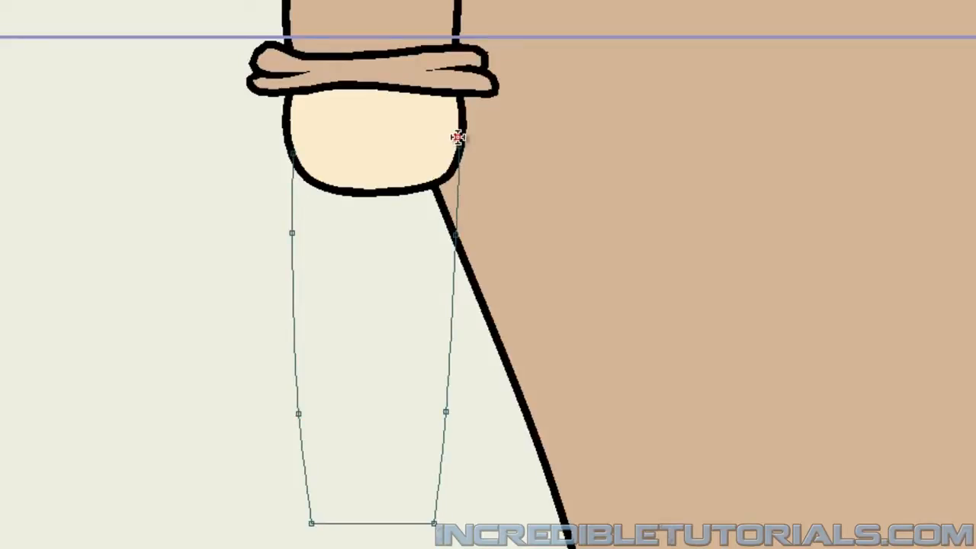
{"action": "left_click", "coordinate": [388, 131]}
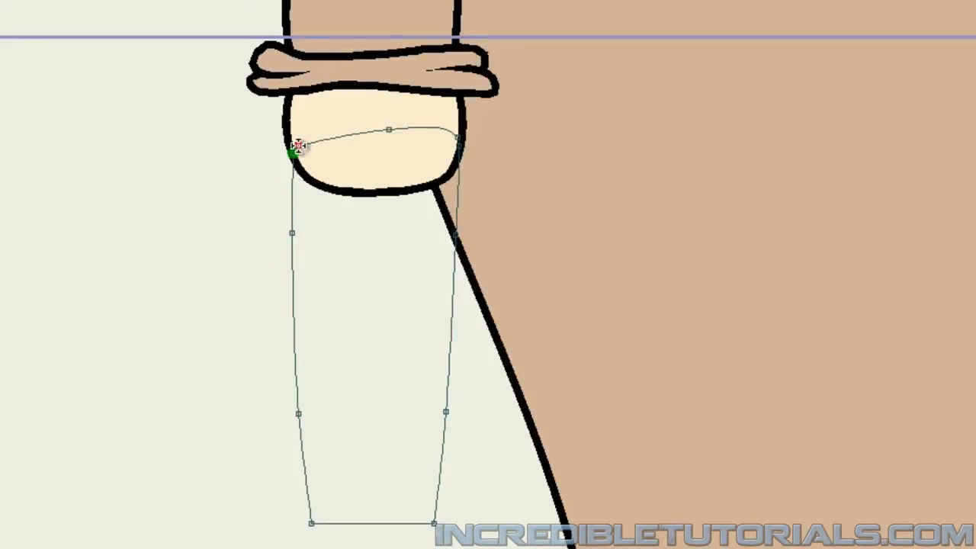
{"action": "left_click", "coordinate": [297, 145]}
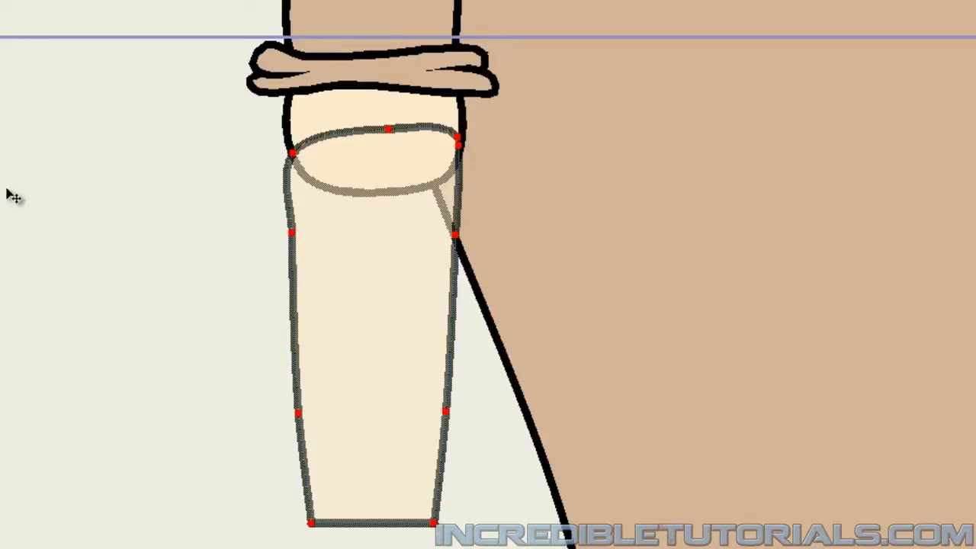
{"action": "left_click", "coordinate": [23, 211]}
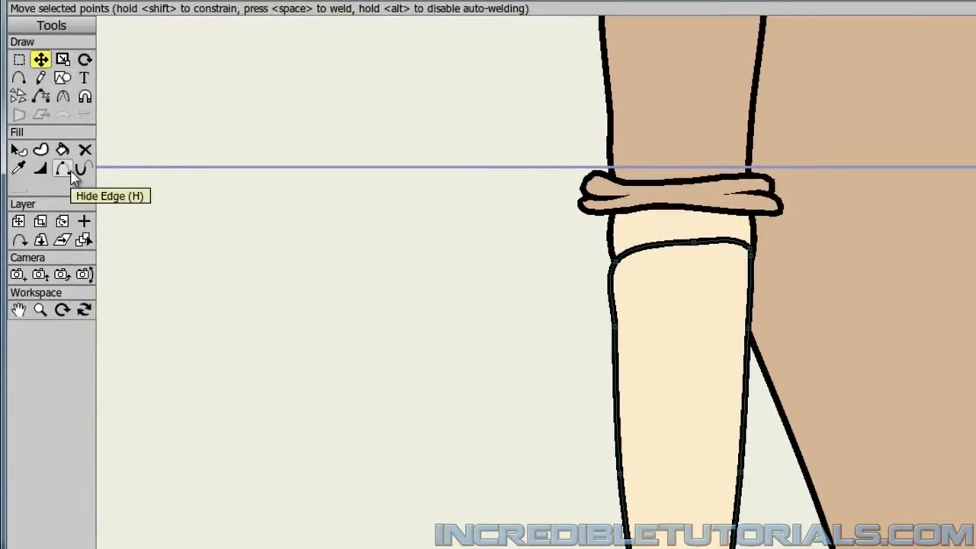
Hide both outline segments of the forearm's curved upper edge with Hide Edge.
{"action": "left_click", "coordinate": [67, 171]}
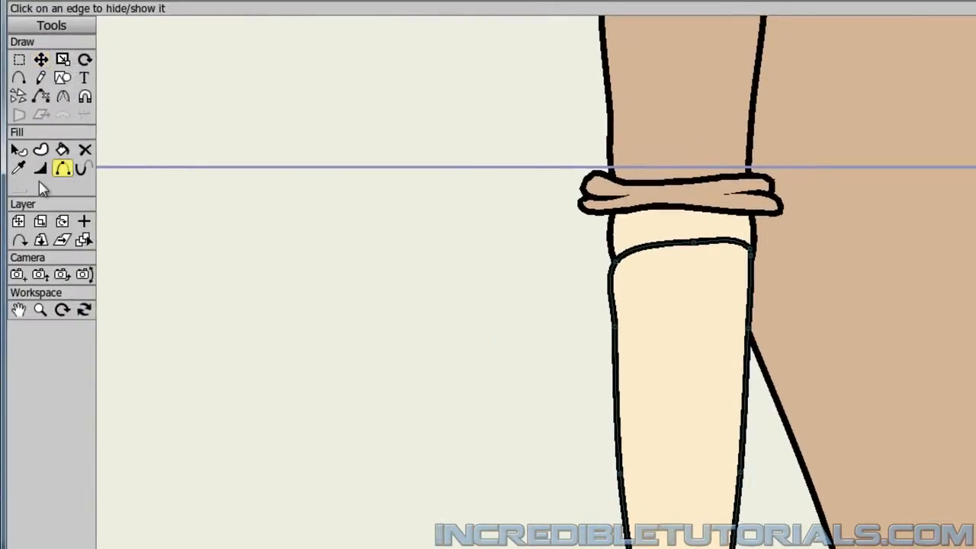
{"action": "left_click", "coordinate": [666, 245]}
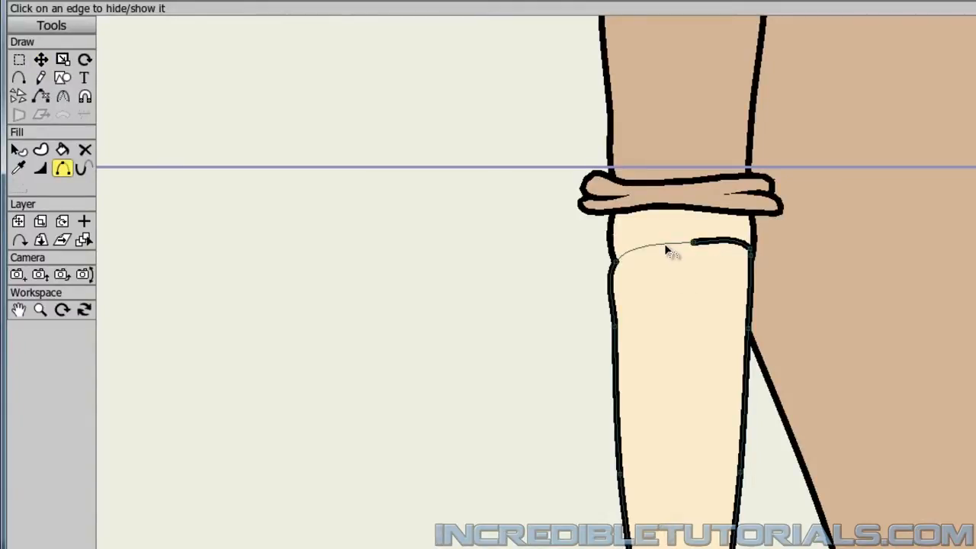
{"action": "left_click", "coordinate": [713, 245]}
{"action": "scroll", "coordinate": [453, 362], "scroll_direction": "down", "scroll_amount": 2}
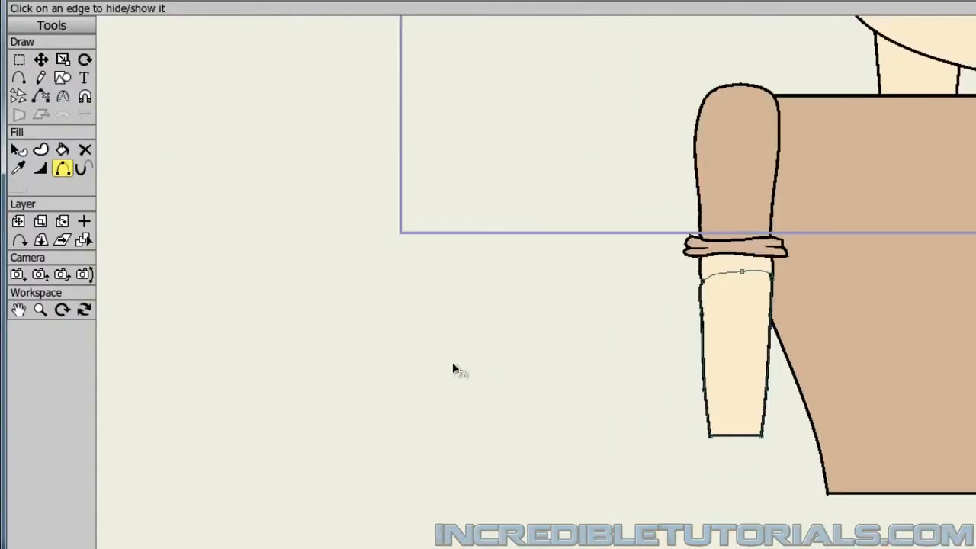
{"action": "scroll", "coordinate": [452, 362], "scroll_direction": "down", "scroll_amount": 2}
Nudge the forearm's upper corner points at the elbow so its outline lines up with the upper arm's edges.
{"action": "scroll", "coordinate": [452, 362], "scroll_direction": "up", "scroll_amount": 5}
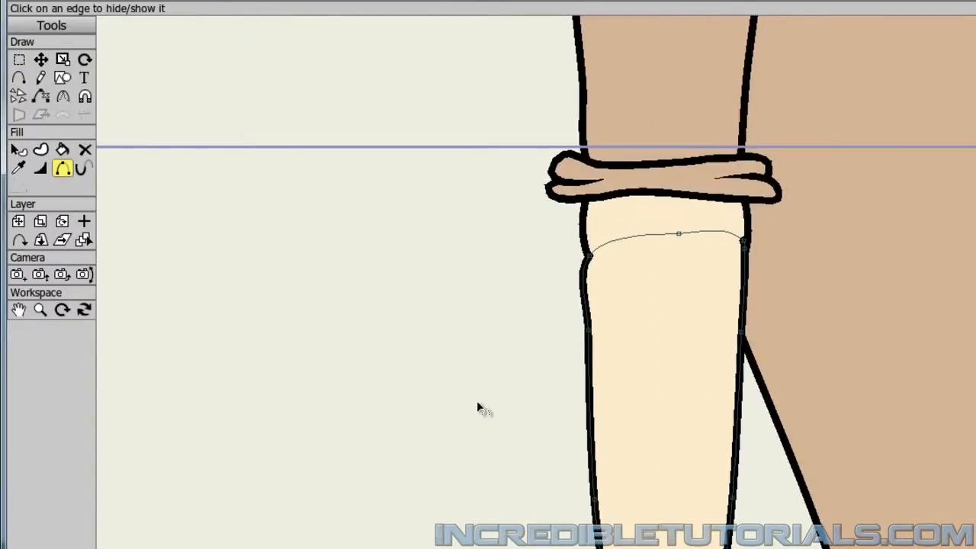
{"action": "left_click", "coordinate": [590, 257]}
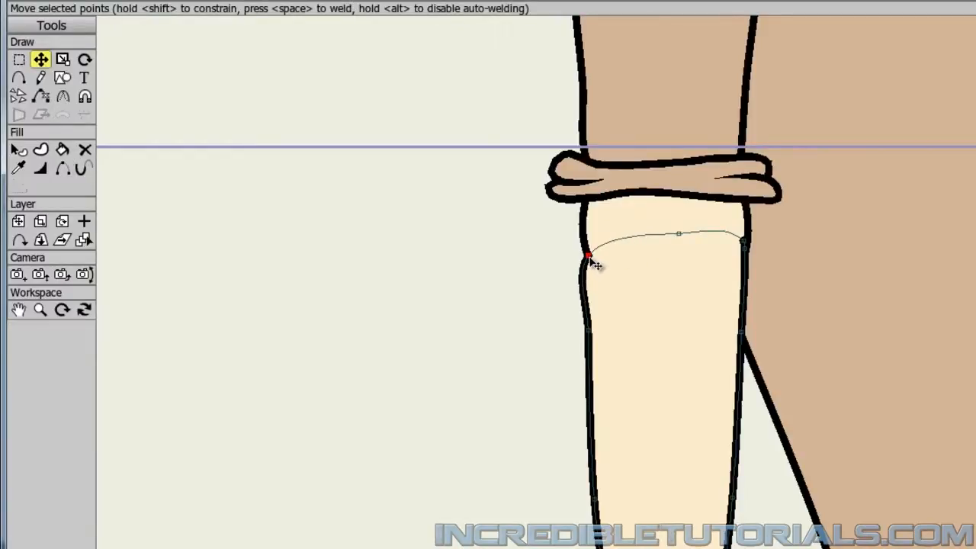
{"action": "left_click", "coordinate": [746, 243]}
{"action": "left_click_drag", "start_coordinate": [748, 242], "coordinate": [750, 242]}
{"action": "left_click", "coordinate": [749, 254]}
{"action": "left_click", "coordinate": [608, 313]}
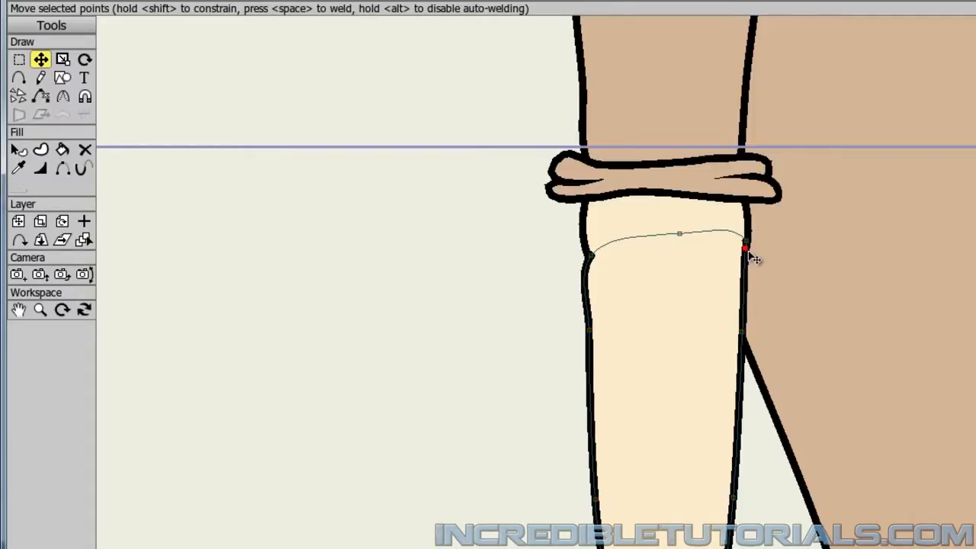
{"action": "left_click_drag", "start_coordinate": [749, 242], "coordinate": [750, 243]}
{"action": "scroll", "coordinate": [503, 324], "scroll_direction": "up", "scroll_amount": 1}
{"action": "left_click_drag", "start_coordinate": [496, 307], "coordinate": [513, 324]}
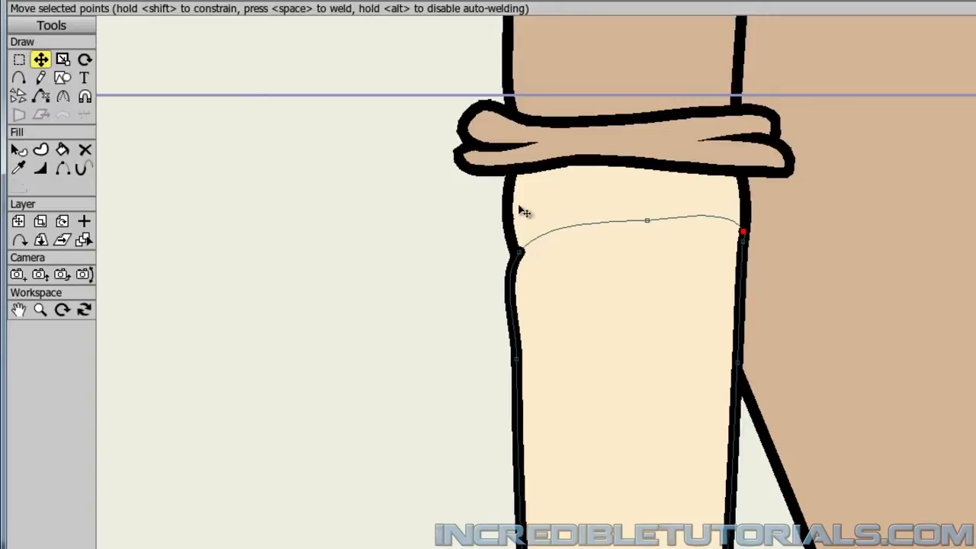
{"action": "scroll", "coordinate": [473, 397], "scroll_direction": "down", "scroll_amount": 1}
{"action": "scroll", "coordinate": [476, 403], "scroll_direction": "down", "scroll_amount": 1}
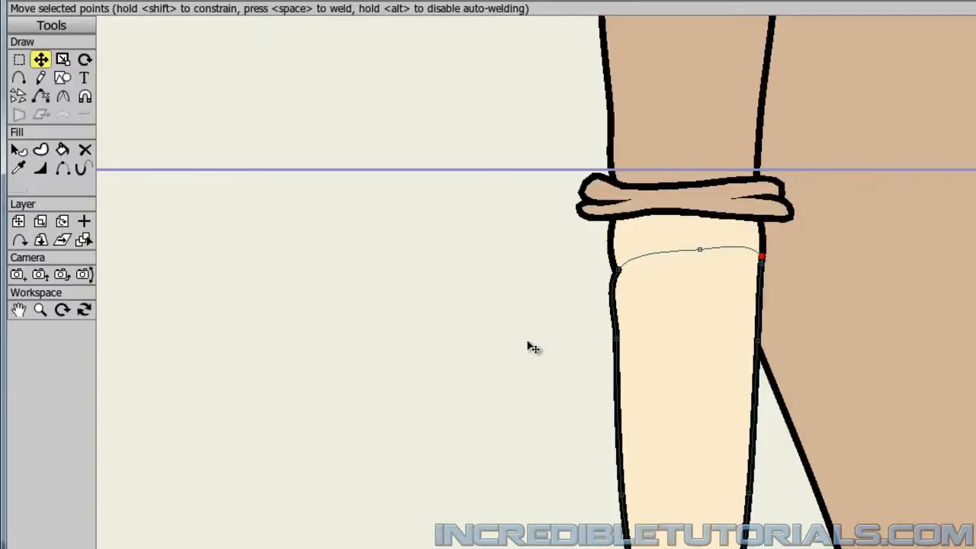
{"action": "scroll", "coordinate": [528, 342], "scroll_direction": "up", "scroll_amount": 1}
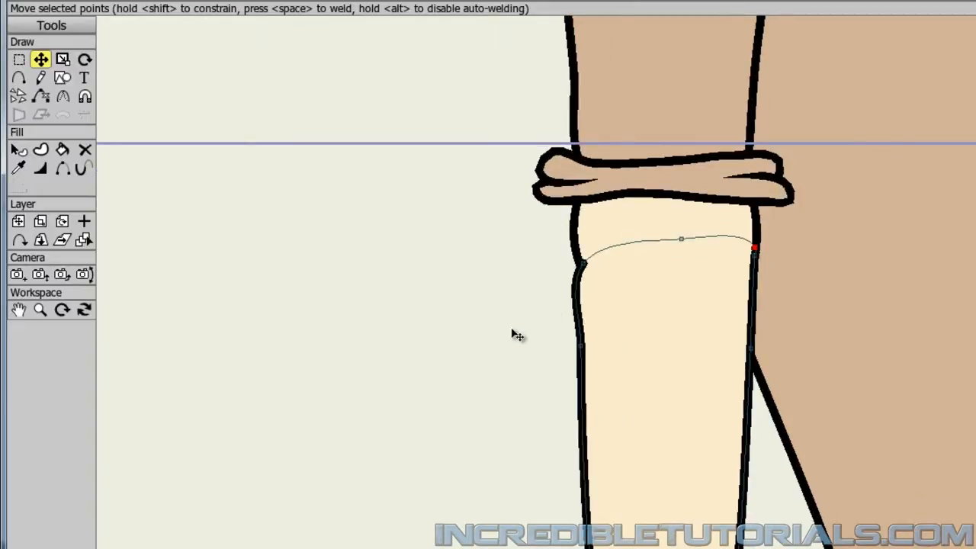
{"action": "scroll", "coordinate": [512, 329], "scroll_direction": "down", "scroll_amount": 1}
Add a vector layer directly above Arm 1 Part 2 and name it Hand 1.
{"action": "left_click_drag", "start_coordinate": [513, 393], "coordinate": [503, 266]}
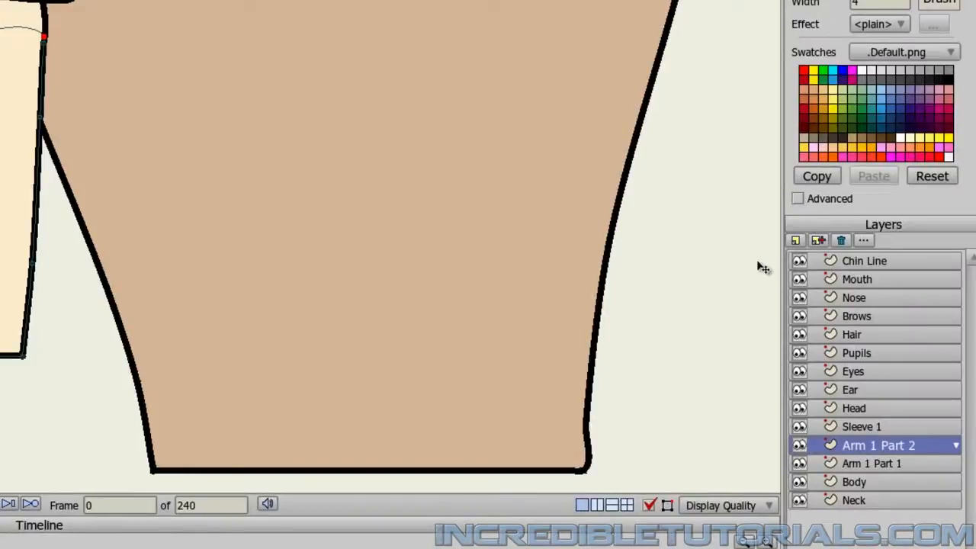
{"action": "left_click", "coordinate": [795, 240]}
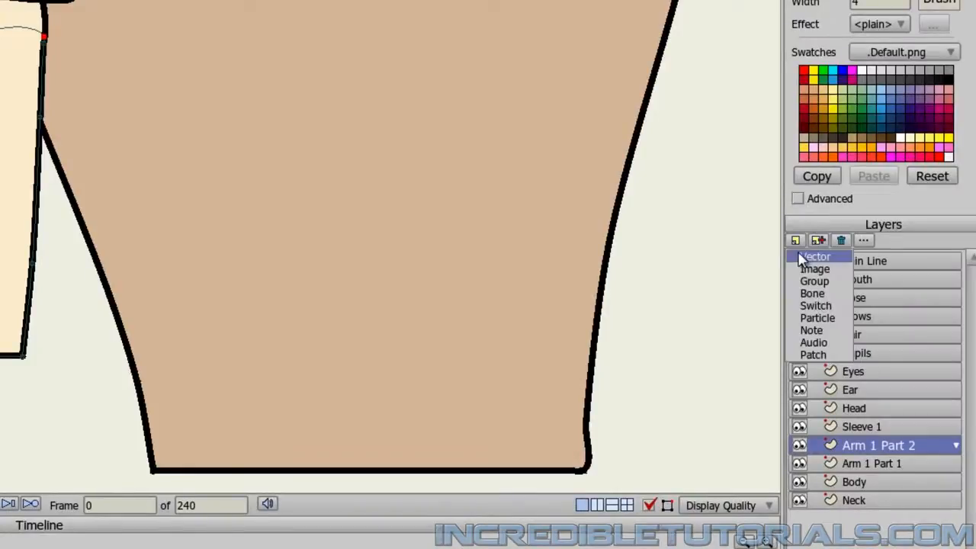
{"action": "left_click", "coordinate": [801, 259]}
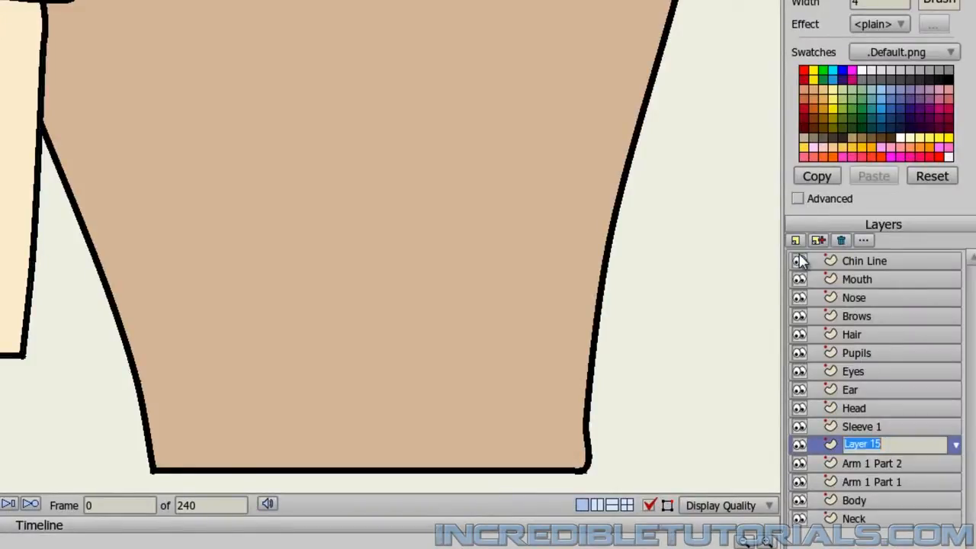
{"action": "type", "text": "Han"}
{"action": "key", "text": "Return"}
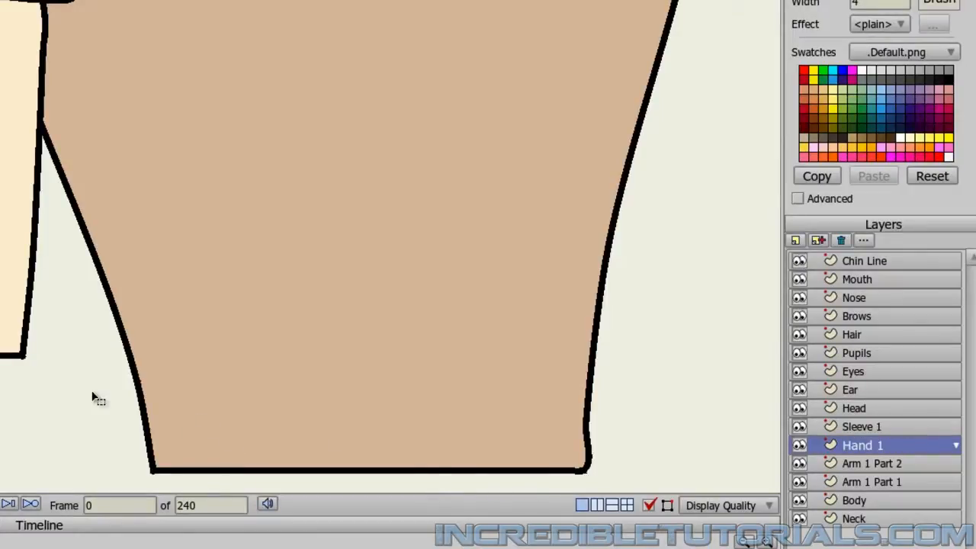
Start the hand outline with Add Point inside the forearm's right wrist corner, and draw a rounded thumb angled down toward the body.
{"action": "scroll", "coordinate": [115, 403], "scroll_direction": "up", "scroll_amount": 1}
{"action": "scroll", "coordinate": [126, 257], "scroll_direction": "down", "scroll_amount": 2}
{"action": "scroll", "coordinate": [127, 257], "scroll_direction": "up", "scroll_amount": 1}
{"action": "scroll", "coordinate": [87, 191], "scroll_direction": "down", "scroll_amount": 1}
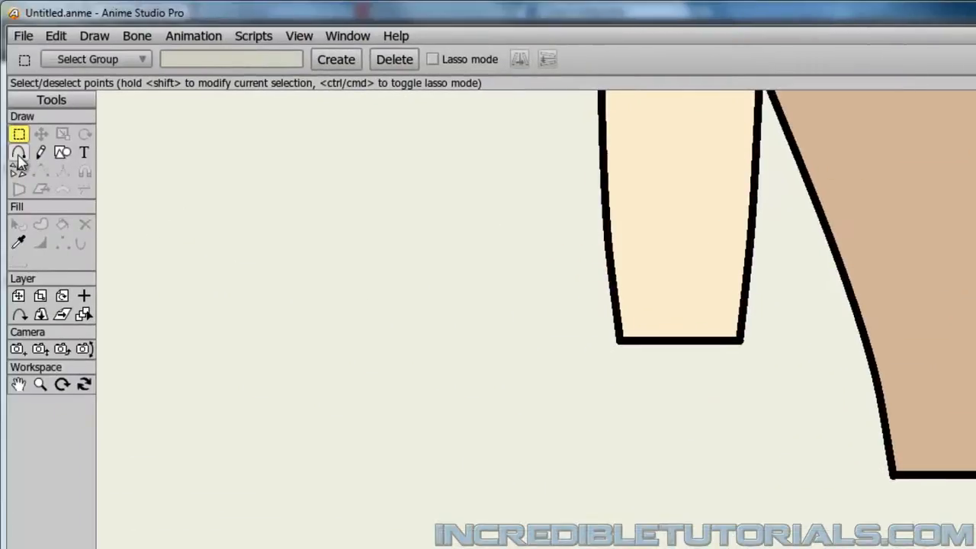
{"action": "left_click", "coordinate": [19, 152]}
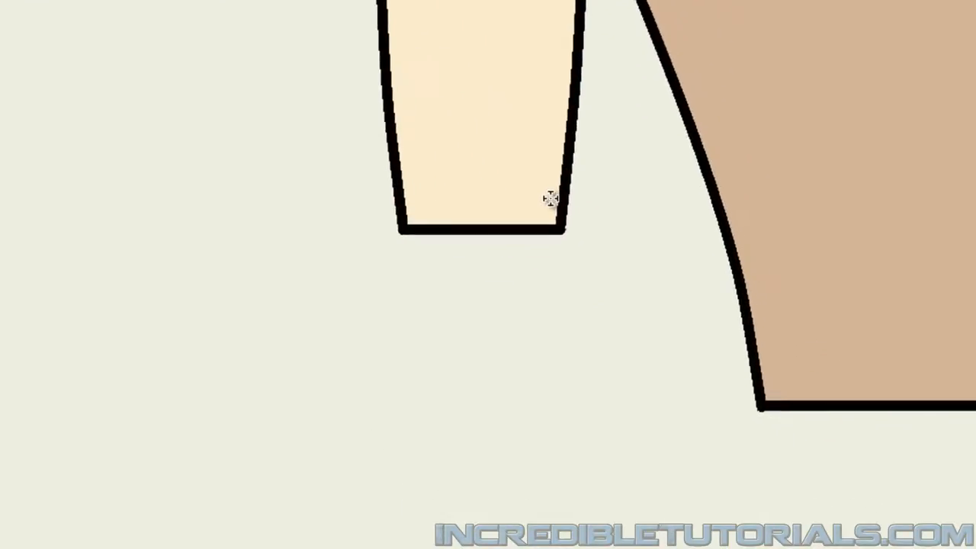
{"action": "left_click_drag", "start_coordinate": [551, 198], "coordinate": [574, 220]}
{"action": "left_click", "coordinate": [574, 221]}
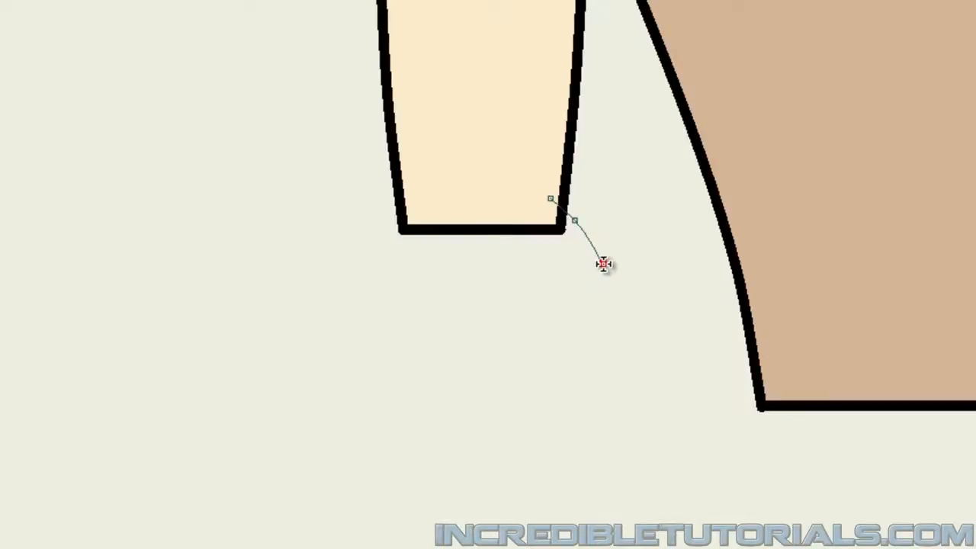
{"action": "left_click", "coordinate": [608, 263]}
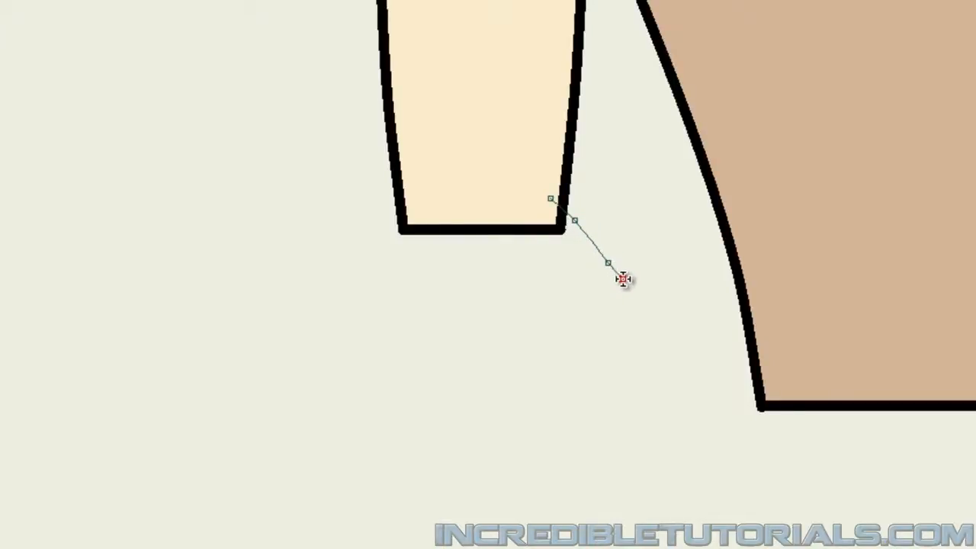
{"action": "left_click", "coordinate": [638, 295]}
{"action": "left_click", "coordinate": [645, 314]}
{"action": "left_click", "coordinate": [616, 320]}
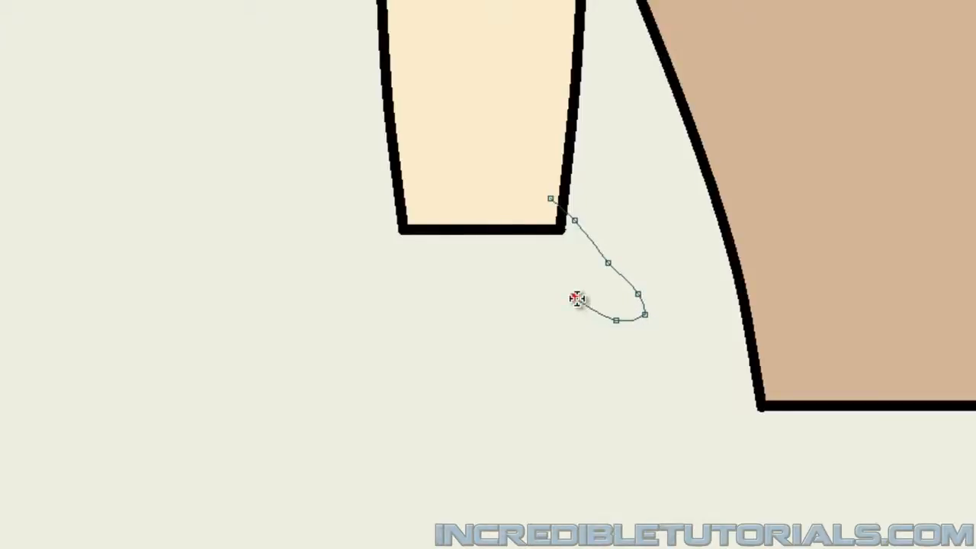
{"action": "left_click", "coordinate": [549, 262]}
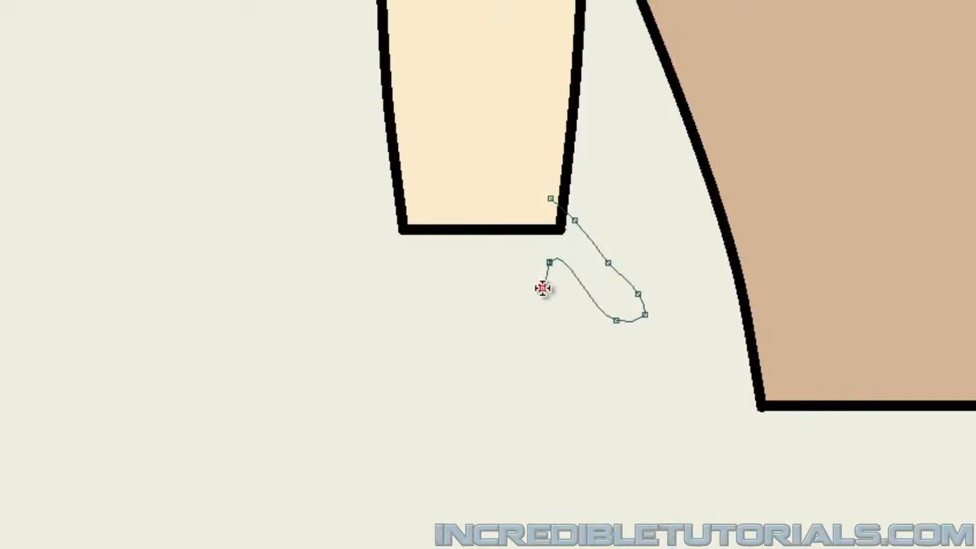
Continue the hand outline from the thumb's inner base into a long first finger pointing down, curving around its rounded tip.
{"action": "left_click", "coordinate": [542, 321]}
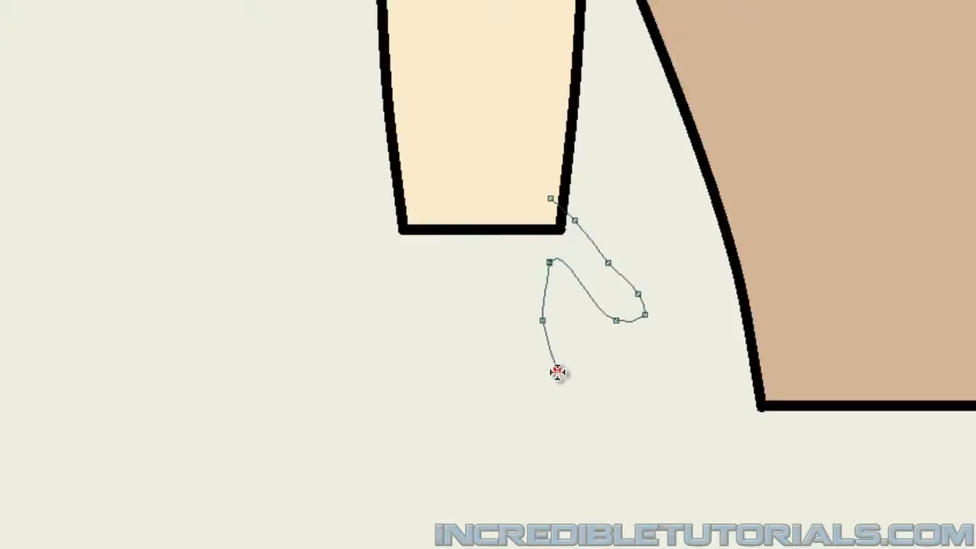
{"action": "left_click", "coordinate": [574, 418]}
{"action": "left_click", "coordinate": [577, 430]}
{"action": "left_click", "coordinate": [562, 445]}
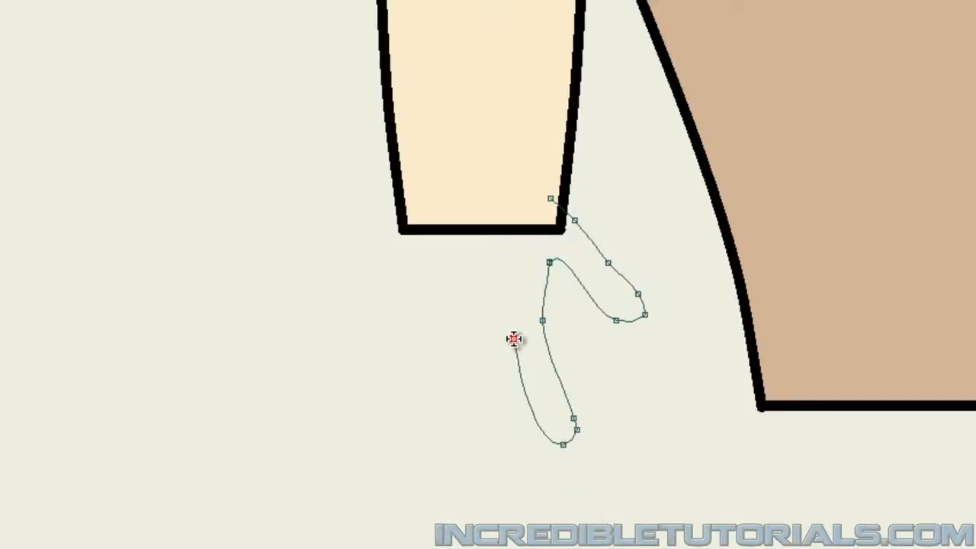
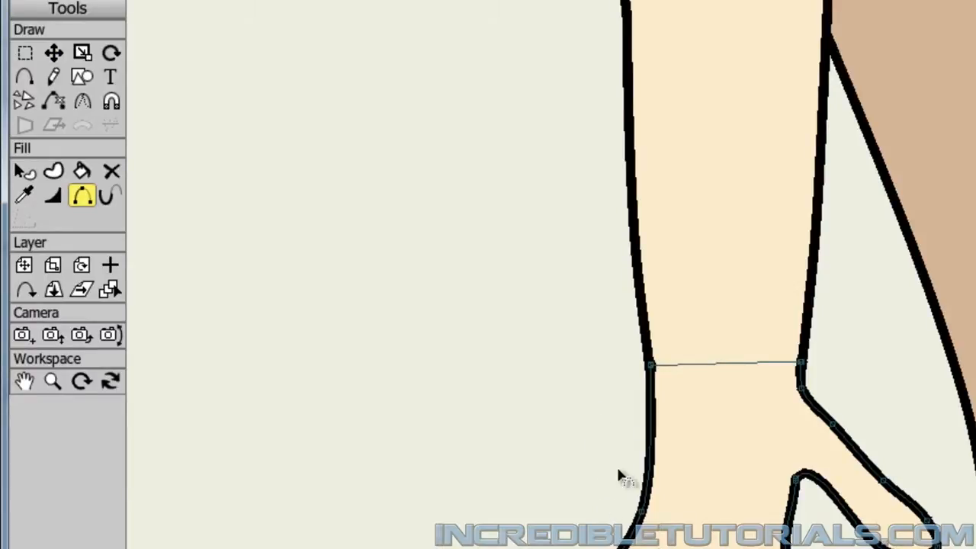
Duplicate the Sleeve 1 layer and make the copy, Sleeve 2, the active layer.
{"action": "left_click", "coordinate": [54, 52]}
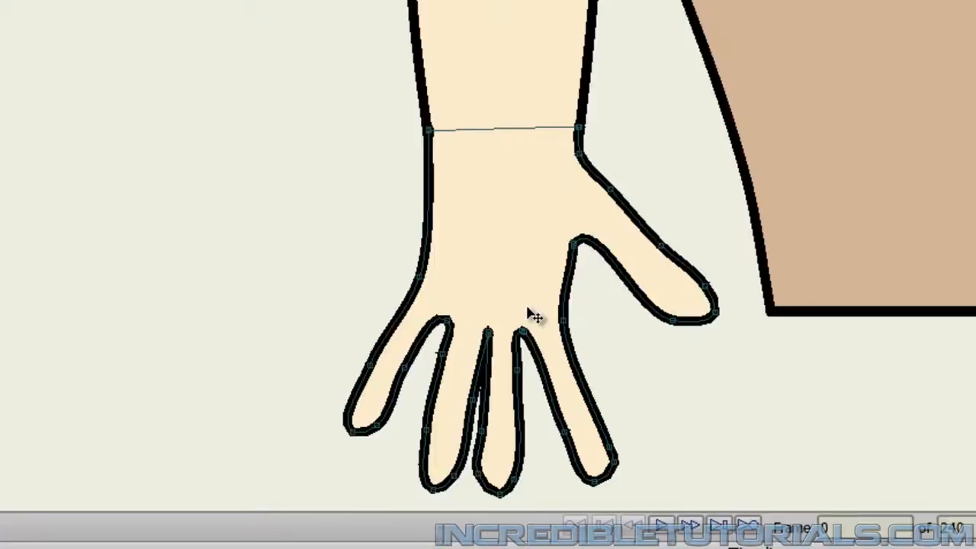
{"action": "scroll", "coordinate": [538, 297], "scroll_direction": "down", "scroll_amount": 2}
{"action": "scroll", "coordinate": [877, 107], "scroll_direction": "down", "scroll_amount": 1}
{"action": "mouse_move", "coordinate": [879, 102]}
{"action": "left_mouse_down"}
{"action": "mouse_move", "coordinate": [810, 279]}
{"action": "mouse_move", "coordinate": [793, 294]}
{"action": "mouse_move", "coordinate": [803, 277]}
{"action": "left_mouse_up"}
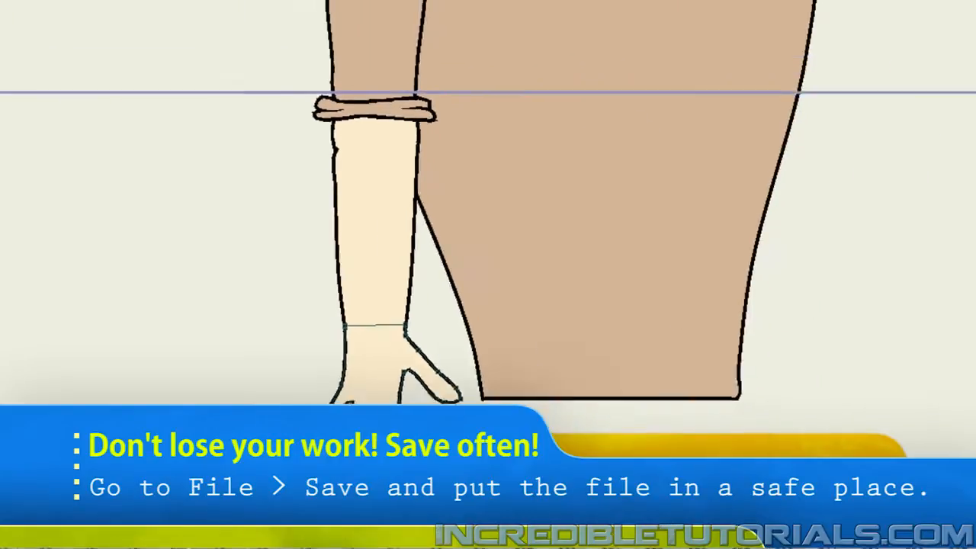
{"action": "left_click", "coordinate": [900, 390]}
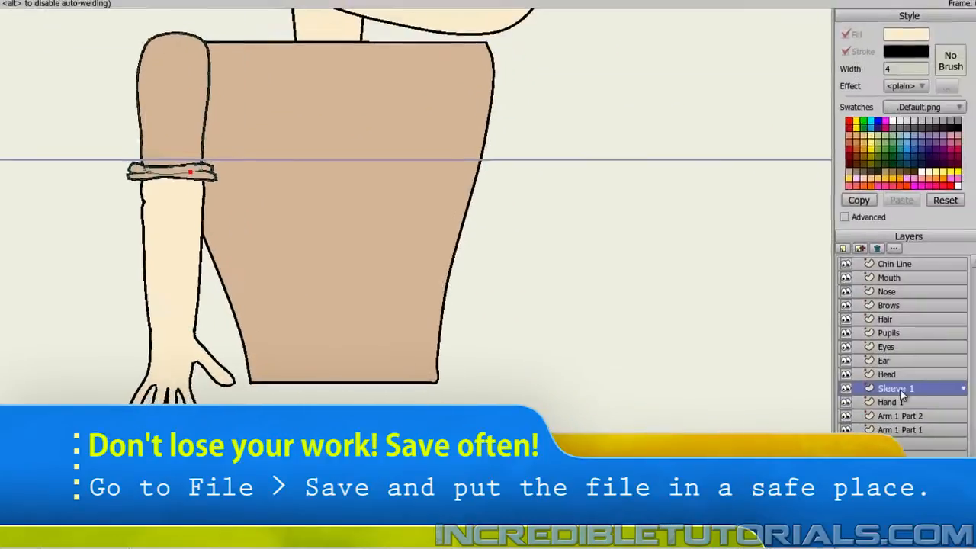
{"action": "left_click_drag", "start_coordinate": [454, 268], "coordinate": [412, 295]}
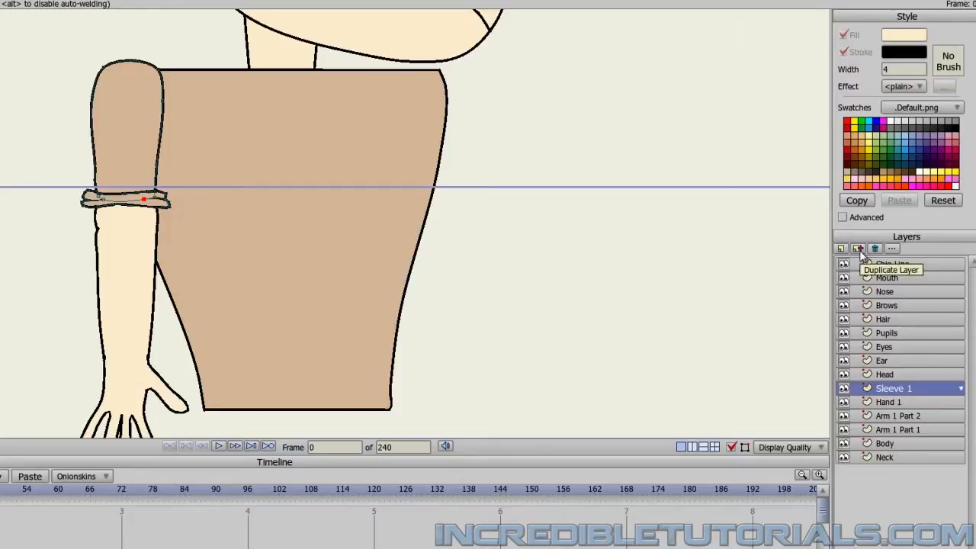
{"action": "left_click", "coordinate": [859, 250]}
{"action": "left_click", "coordinate": [903, 348]}
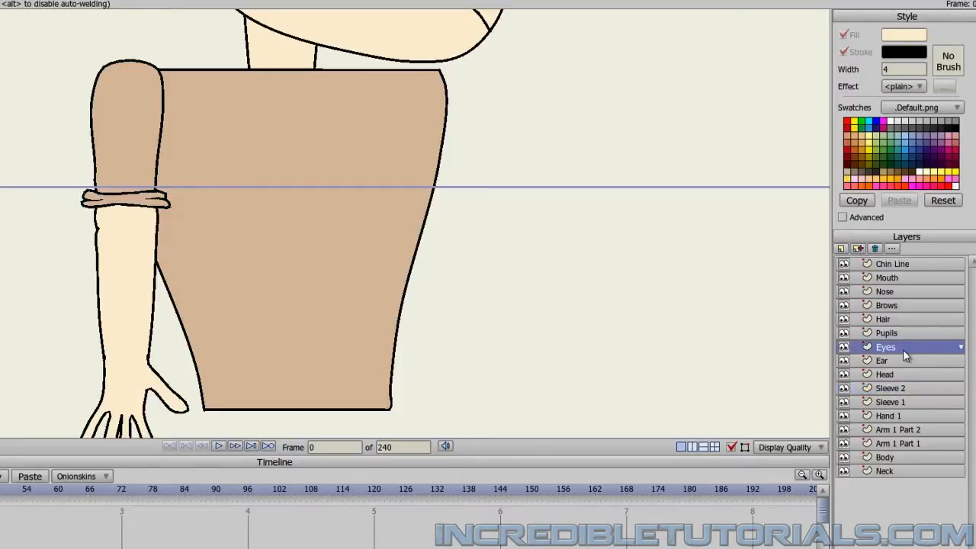
{"action": "left_click", "coordinate": [895, 389]}
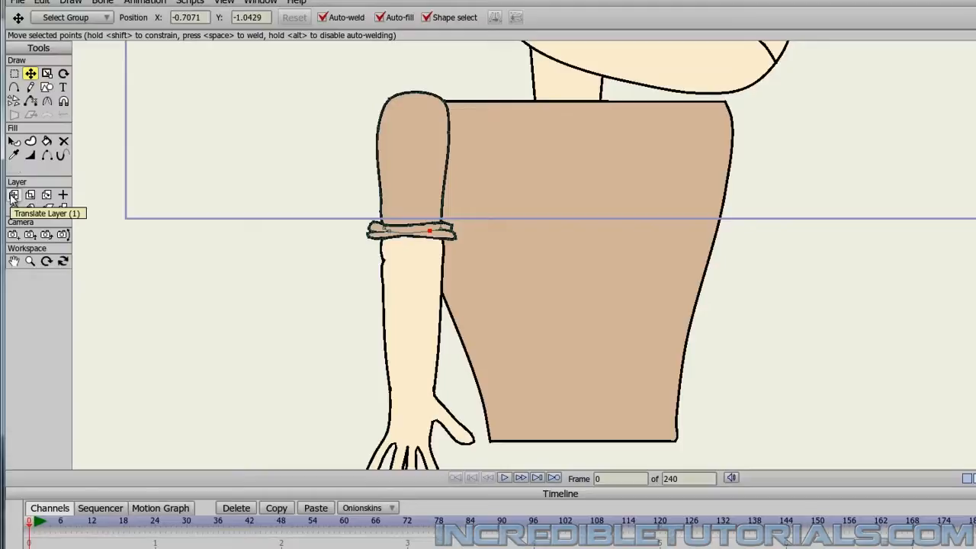
Move the Sleeve 2 layer across to the body's opposite shoulder and place it below the Neck layer, nudging it into position behind the body.
{"action": "left_click", "coordinate": [13, 195]}
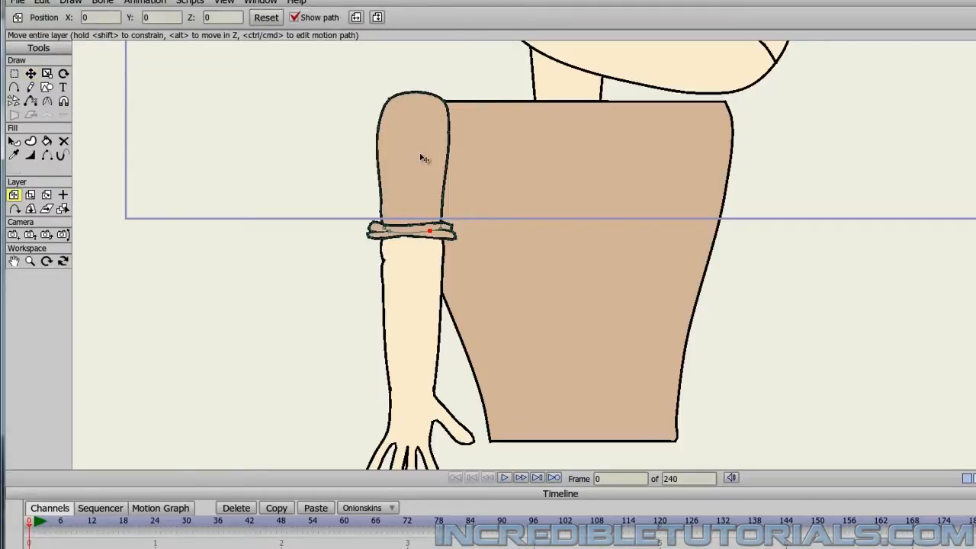
{"action": "left_click_drag", "start_coordinate": [412, 159], "coordinate": [696, 166]}
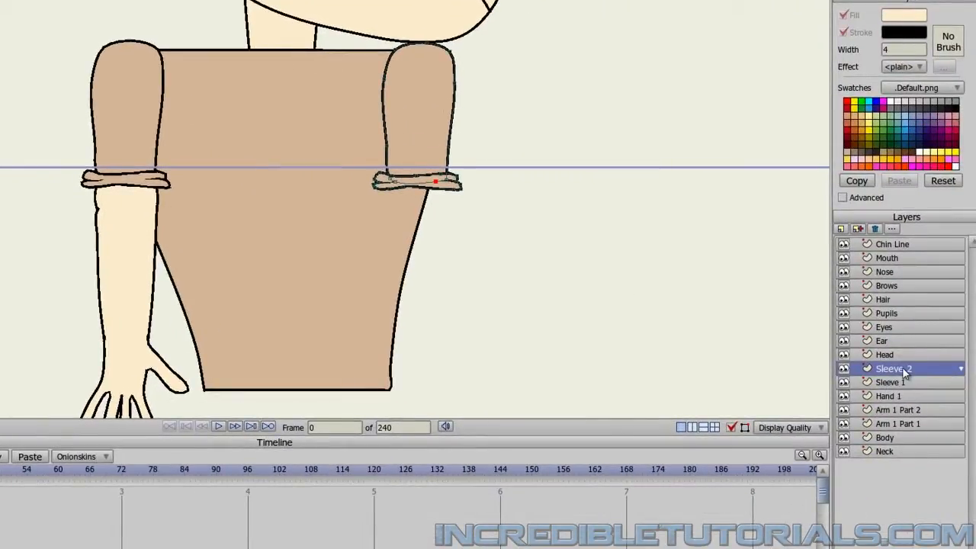
{"action": "left_click_drag", "start_coordinate": [905, 371], "coordinate": [902, 457]}
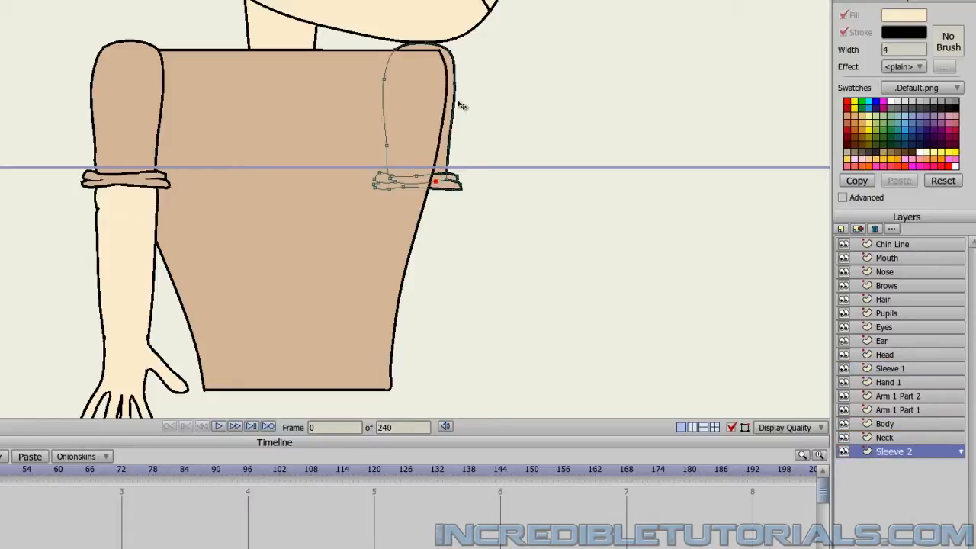
{"action": "left_click_drag", "start_coordinate": [460, 109], "coordinate": [458, 116]}
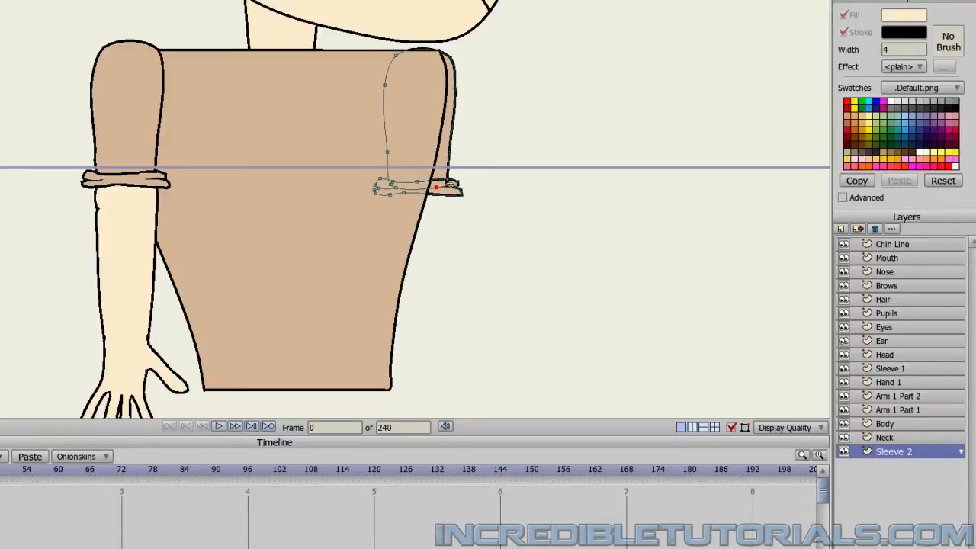
{"action": "left_click_drag", "start_coordinate": [448, 180], "coordinate": [446, 179]}
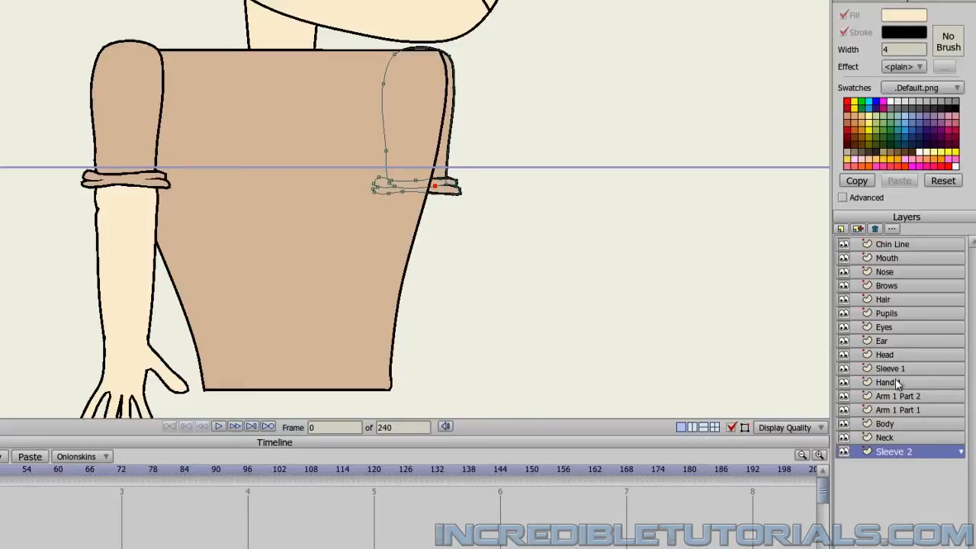
Duplicate the Arm 1 Part 1 layer and place the copy below Sleeve 2 in the layer order.
{"action": "left_click", "coordinate": [905, 411]}
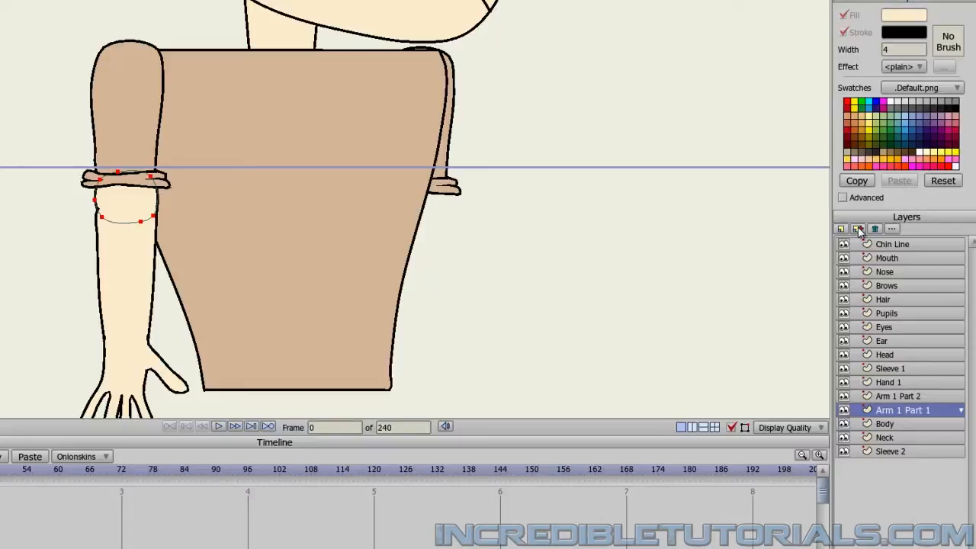
{"action": "left_click", "coordinate": [859, 229]}
{"action": "left_click", "coordinate": [923, 382]}
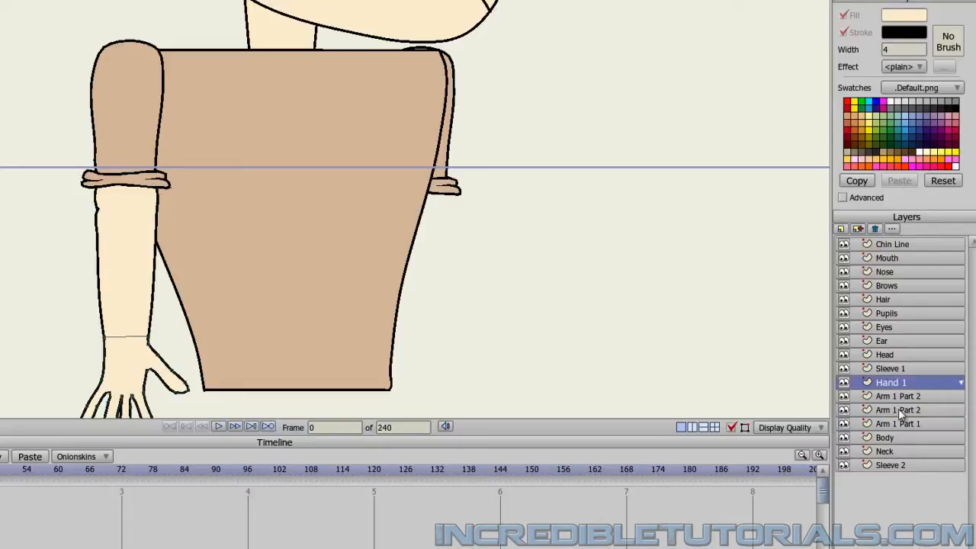
{"action": "left_click_drag", "start_coordinate": [907, 410], "coordinate": [906, 478]}
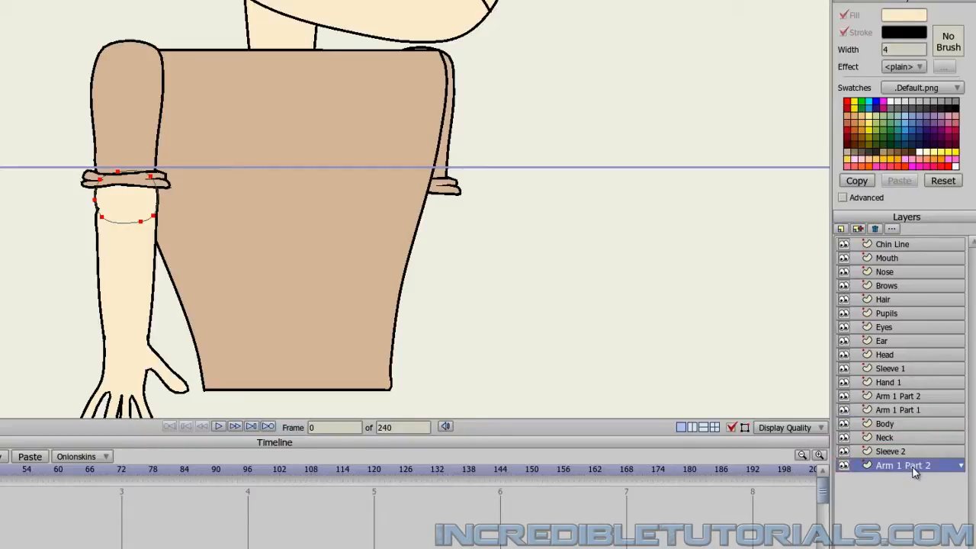
Rename the copied upper arm layer Arm 2 Part 1 and move it under the second sleeve's cuff.
{"action": "double_click", "coordinate": [914, 472]}
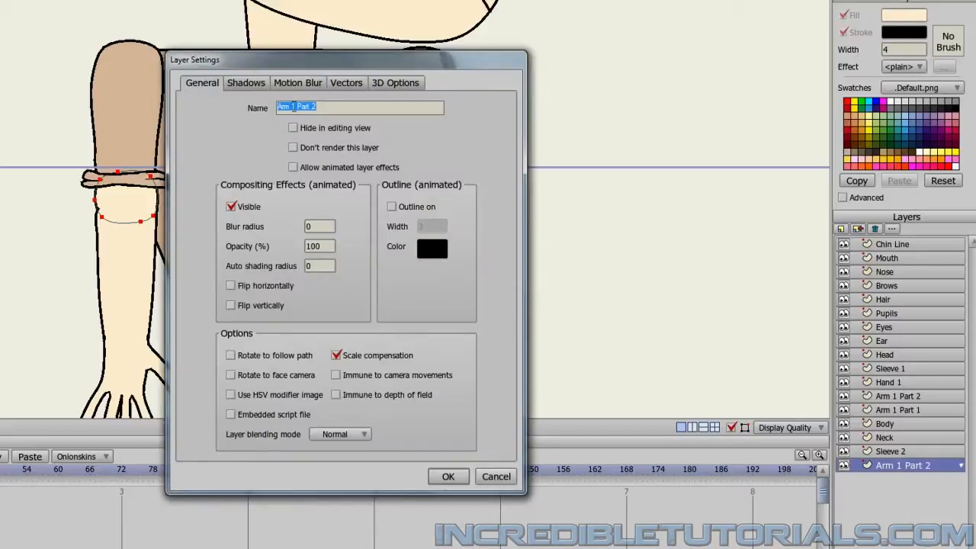
{"action": "double_click", "coordinate": [293, 108]}
{"action": "type", "text": "2"}
{"action": "key", "text": "BackSpace"}
{"action": "type", "text": "1"}
{"action": "left_click", "coordinate": [448, 477]}
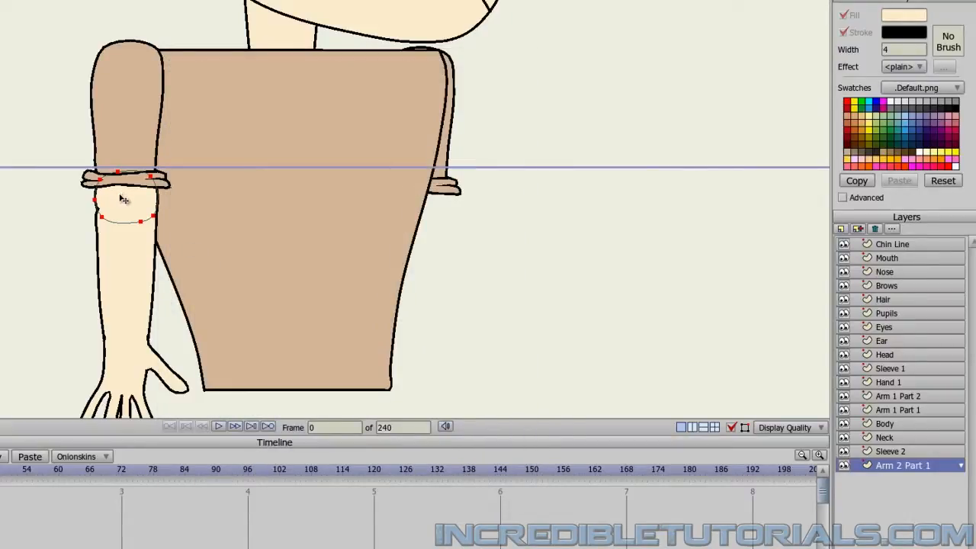
{"action": "left_click_drag", "start_coordinate": [127, 203], "coordinate": [416, 195]}
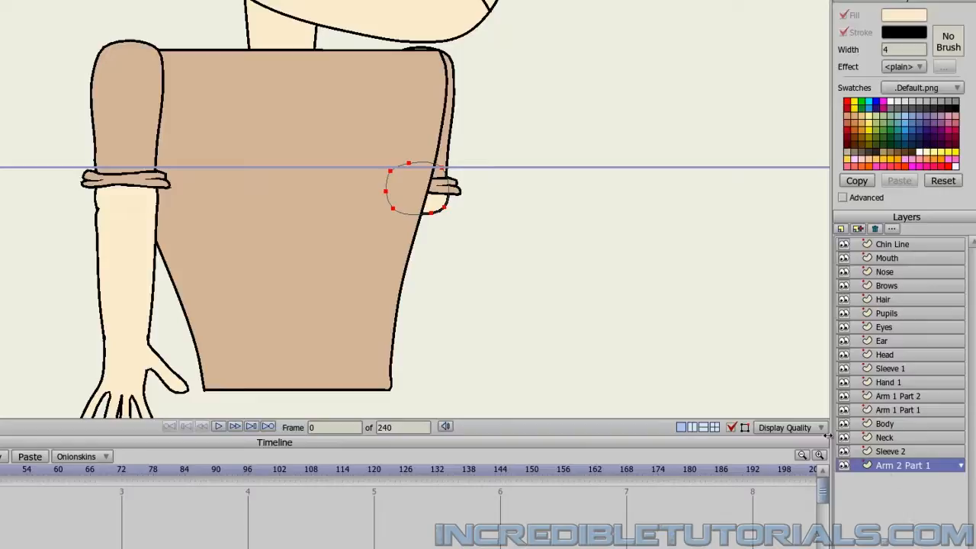
Duplicate the Arm 1 Part 2 layer and place the copy between Sleeve 2 and Arm 2 Part 1.
{"action": "left_click", "coordinate": [907, 396]}
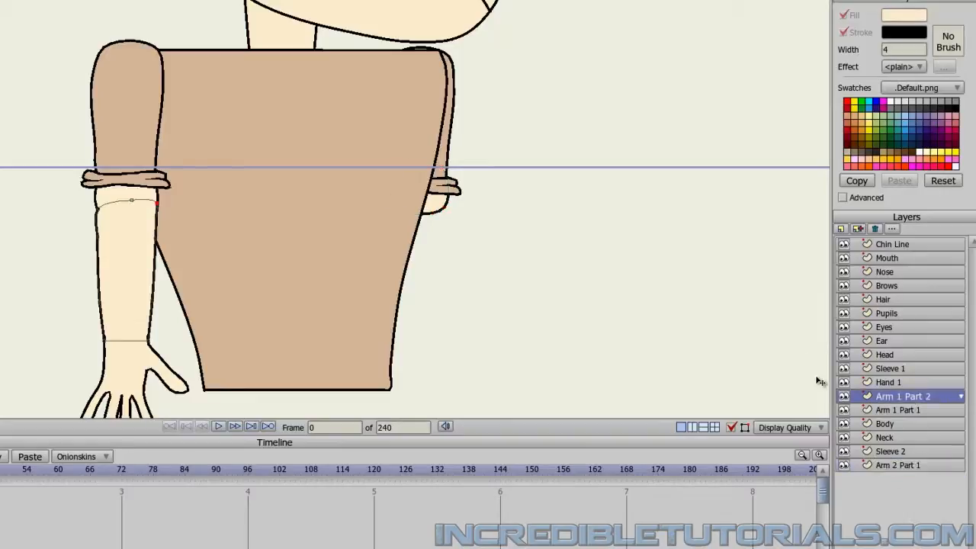
{"action": "left_click", "coordinate": [858, 229]}
{"action": "left_click", "coordinate": [889, 357]}
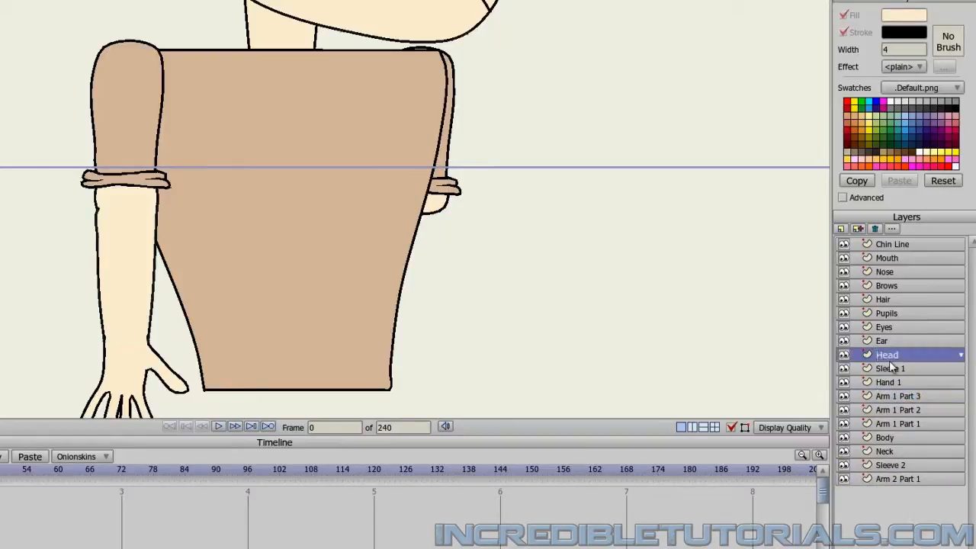
{"action": "left_click_drag", "start_coordinate": [909, 402], "coordinate": [929, 478]}
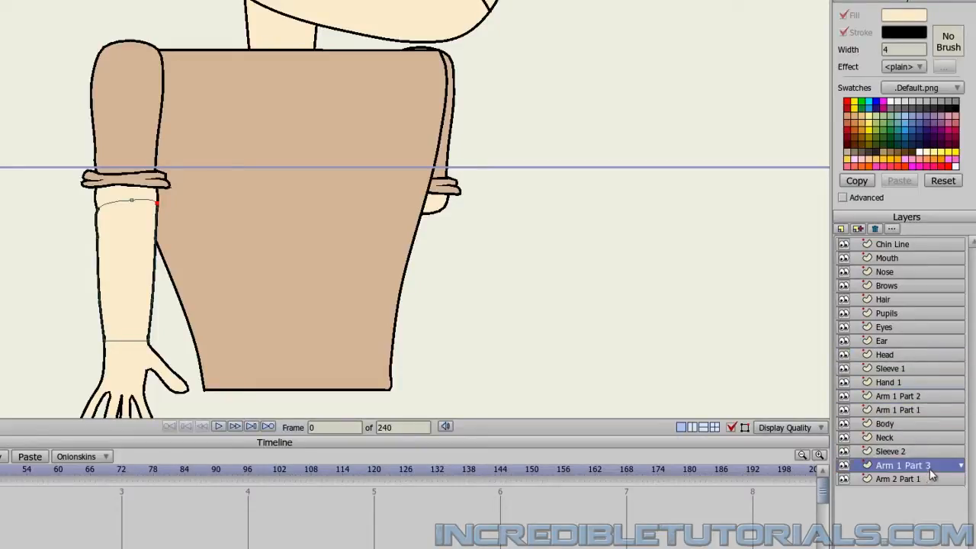
Rename the copied forearm layer Arm 2 Part 2 and move it below the second sleeve so it lines up with the upper arm.
{"action": "double_click", "coordinate": [934, 473]}
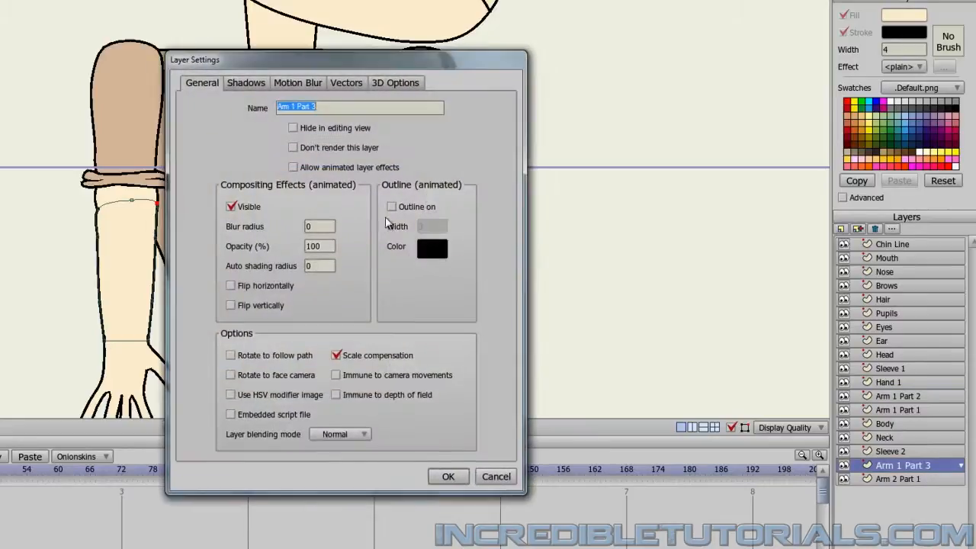
{"action": "left_click", "coordinate": [294, 108]}
{"action": "type", "text": "2"}
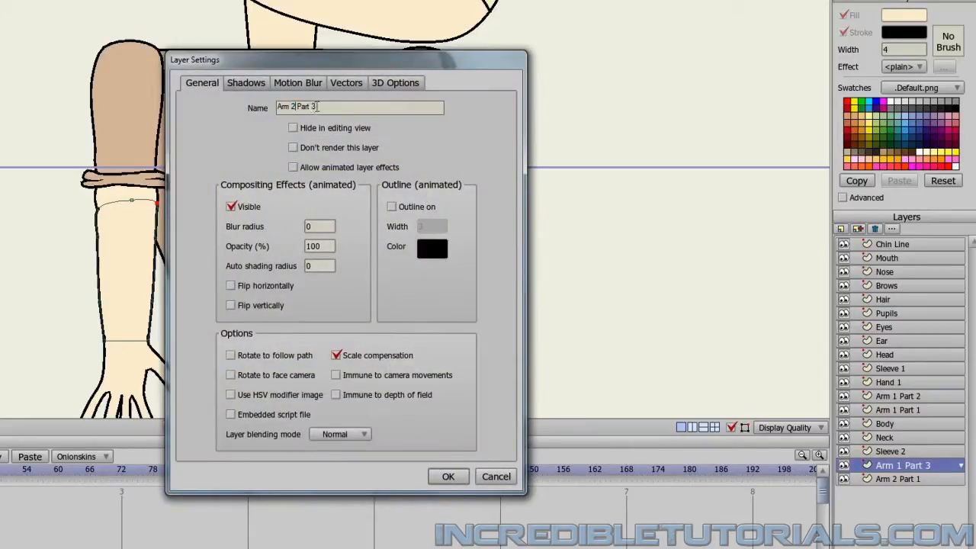
{"action": "double_click", "coordinate": [313, 107]}
{"action": "type", "text": "2"}
{"action": "left_click", "coordinate": [447, 477]}
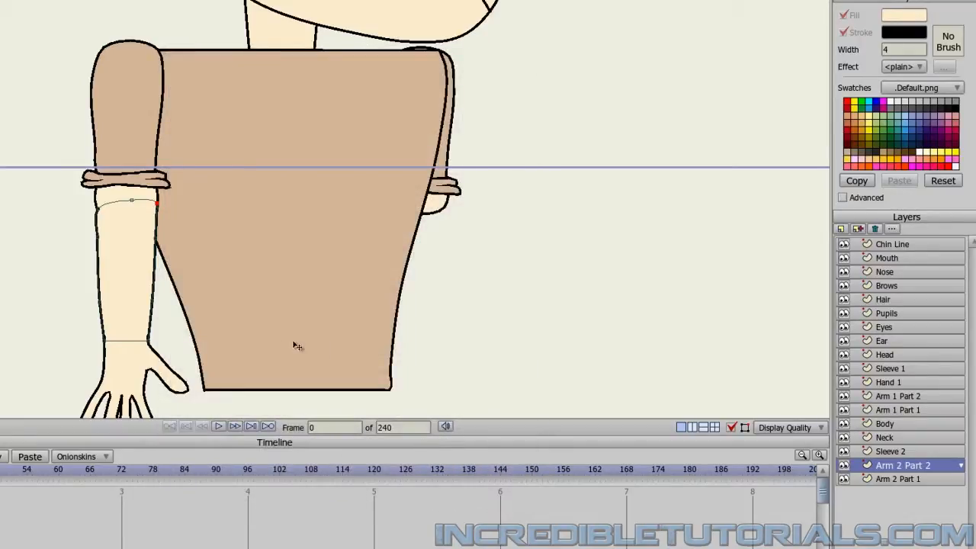
{"action": "left_click_drag", "start_coordinate": [131, 246], "coordinate": [422, 245]}
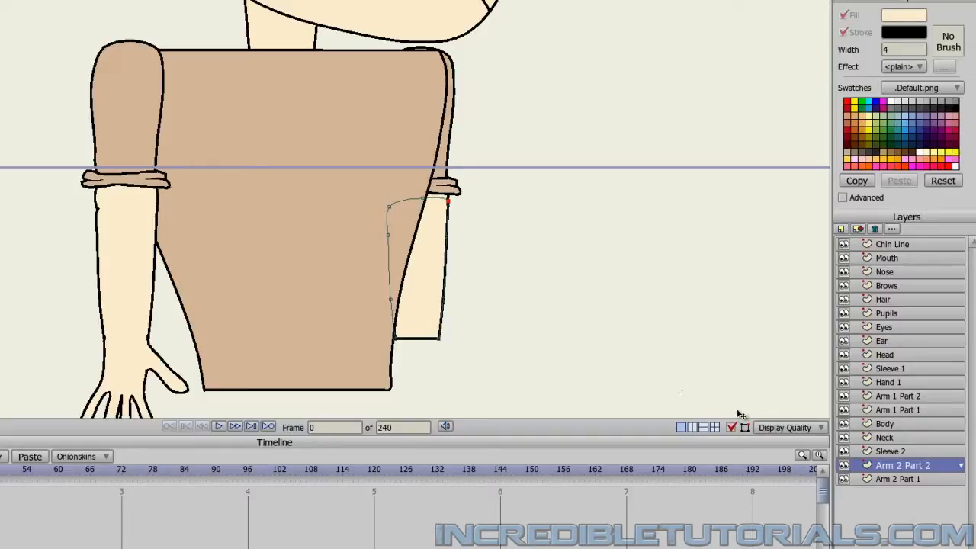
Duplicate the Hand 1 layer, place the copy between Sleeve 2 and Arm 2 Part 2, and move it to the second forearm's wrist.
{"action": "left_click", "coordinate": [882, 385]}
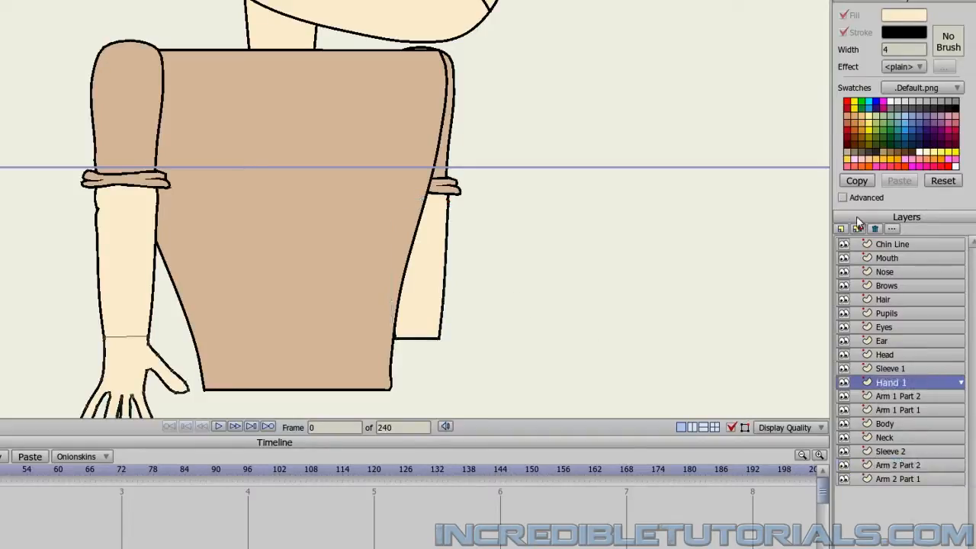
{"action": "left_click", "coordinate": [859, 228]}
{"action": "left_click", "coordinate": [885, 356]}
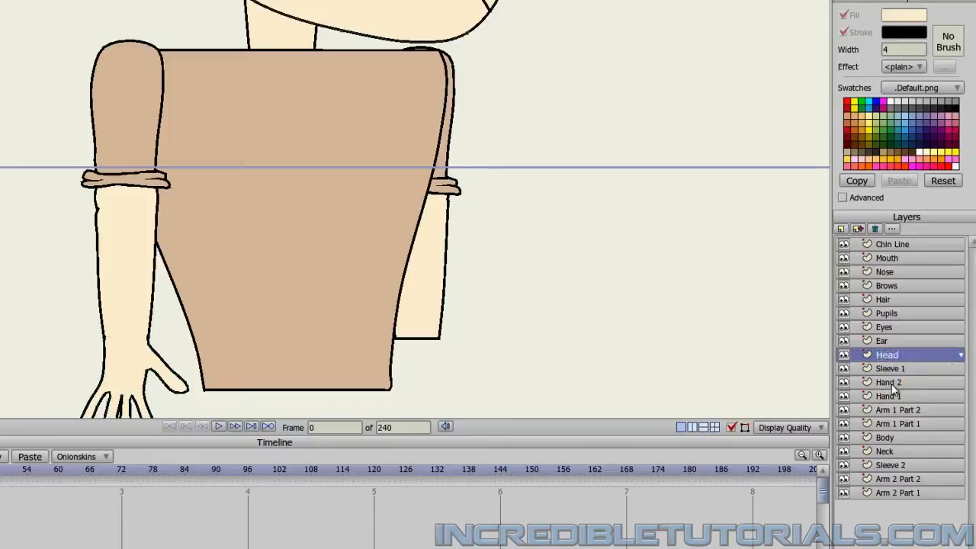
{"action": "left_click_drag", "start_coordinate": [891, 384], "coordinate": [903, 479]}
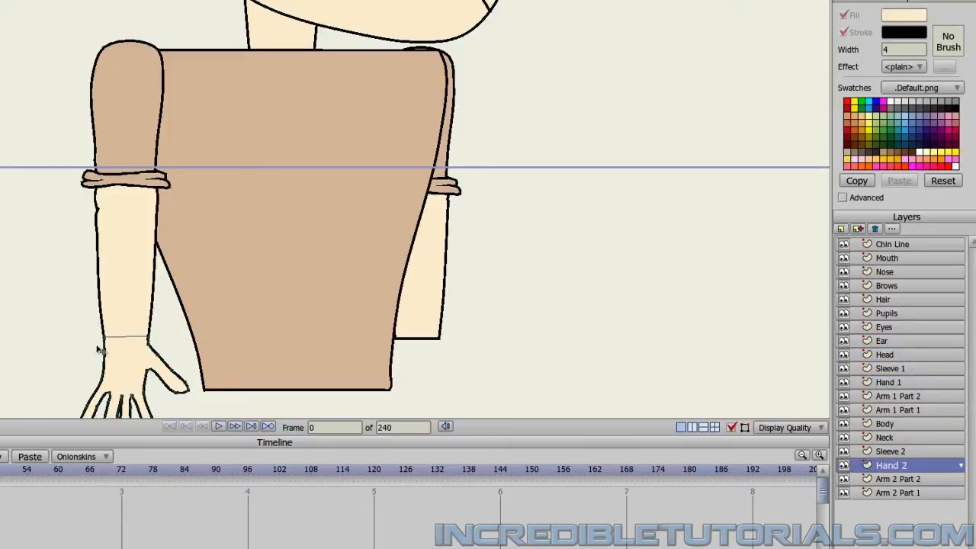
{"action": "left_click_drag", "start_coordinate": [121, 349], "coordinate": [404, 354]}
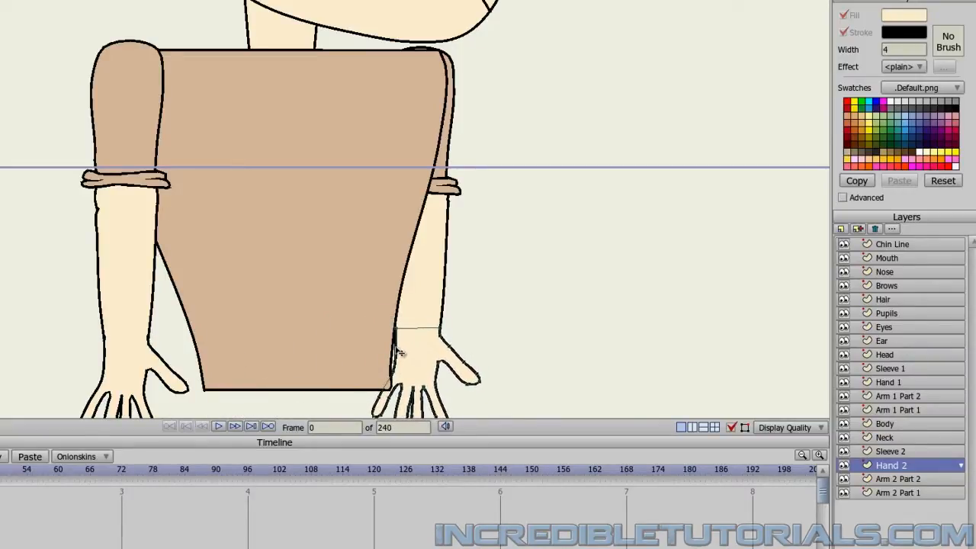
Set the line width to 2 and draw two groups of short crossing crease lines on the second hand's palm.
{"action": "scroll", "coordinate": [393, 350], "scroll_direction": "down", "scroll_amount": 2}
{"action": "scroll", "coordinate": [342, 345], "scroll_direction": "up", "scroll_amount": 2}
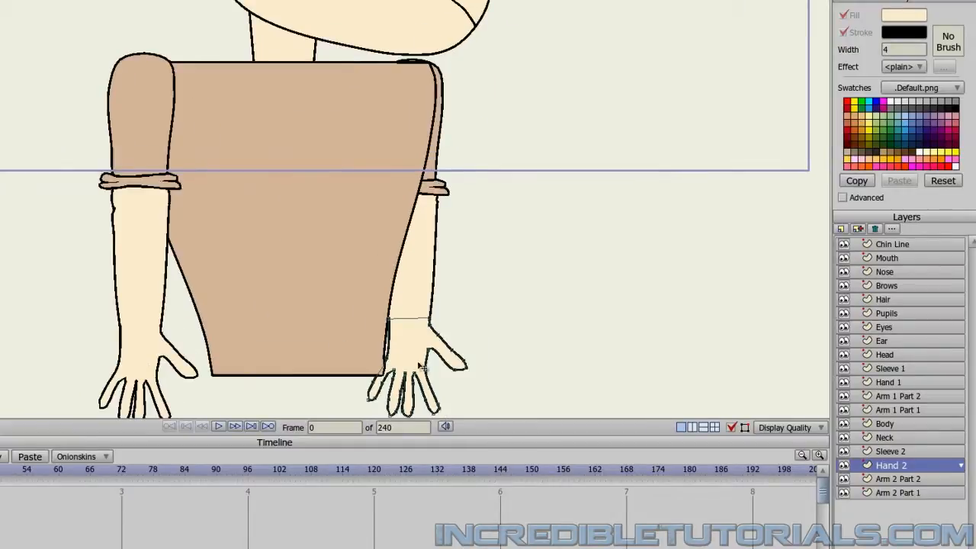
{"action": "scroll", "coordinate": [438, 316], "scroll_direction": "up", "scroll_amount": 3}
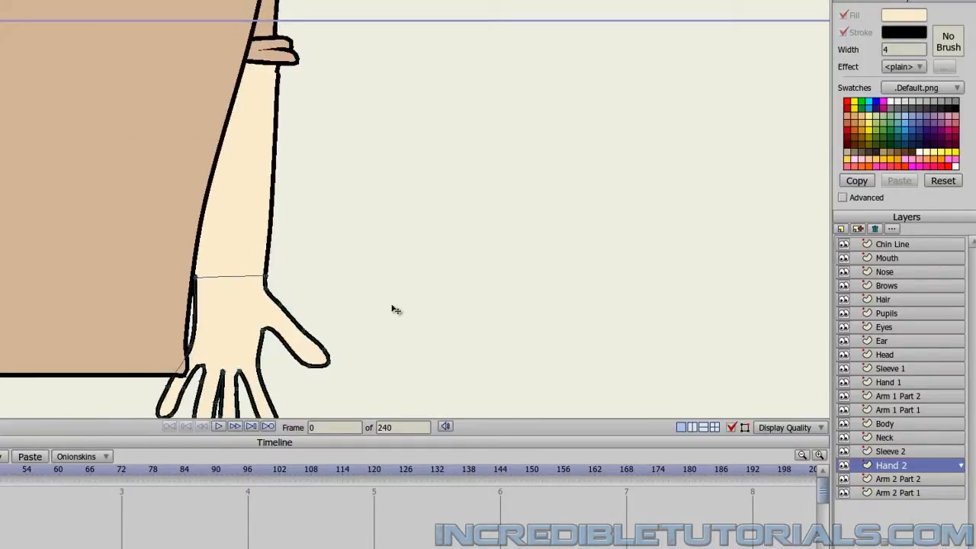
{"action": "left_click_drag", "start_coordinate": [399, 323], "coordinate": [373, 233]}
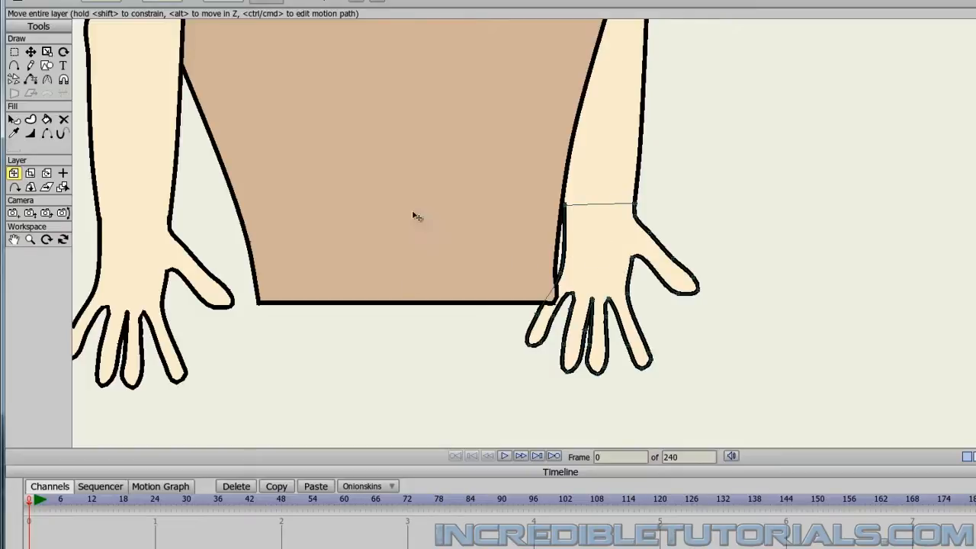
{"action": "left_click", "coordinate": [13, 67]}
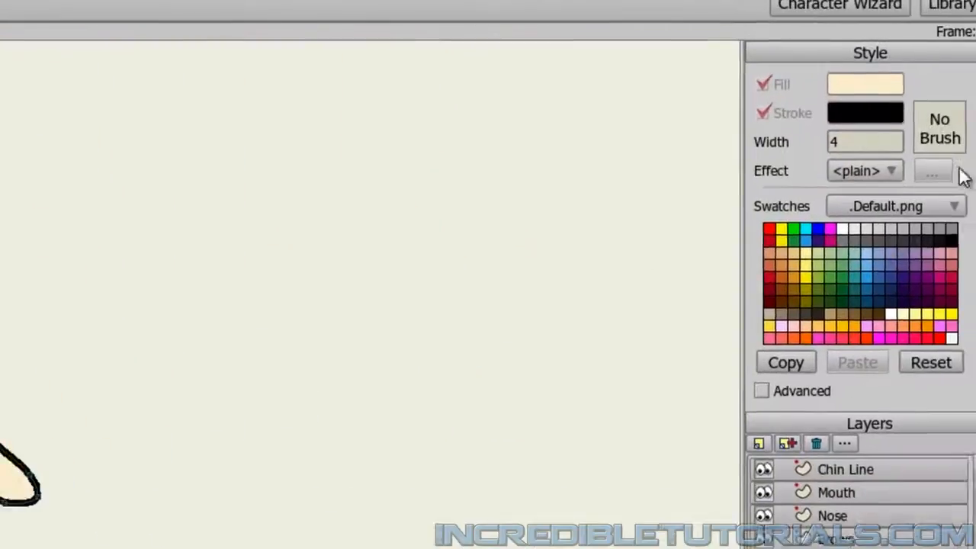
{"action": "left_click_drag", "start_coordinate": [842, 145], "coordinate": [759, 146]}
{"action": "type", "text": "2"}
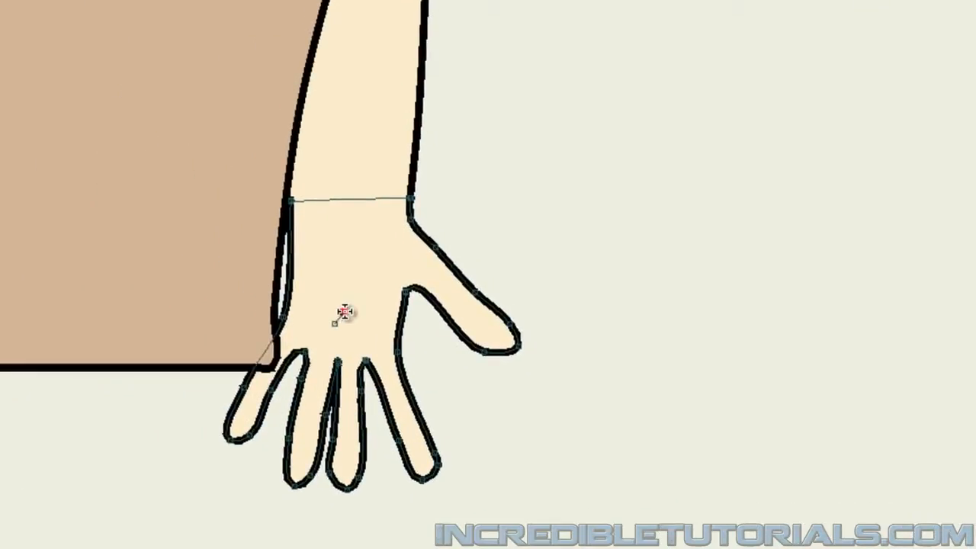
{"action": "left_click_drag", "start_coordinate": [334, 323], "coordinate": [334, 268]}
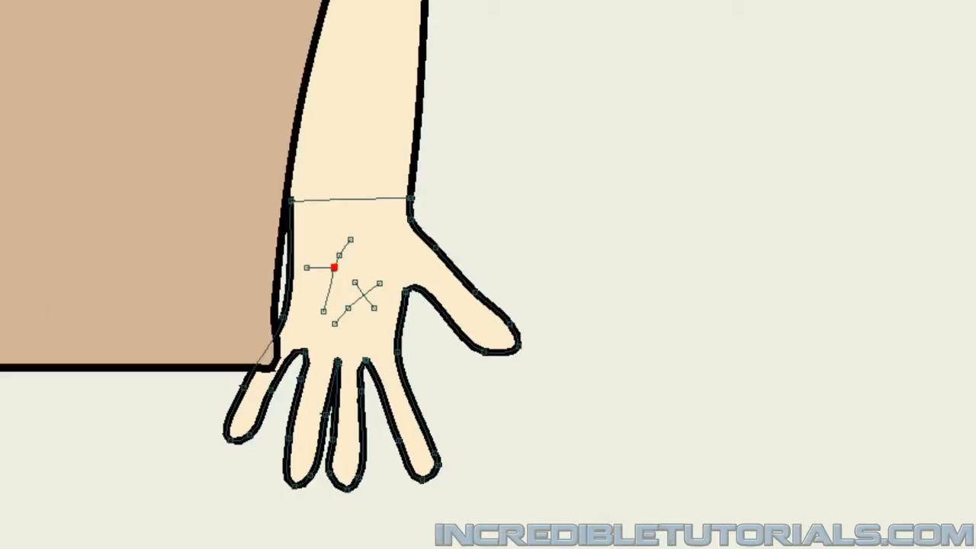
Apply a visible stroke to each of the crease lines on the second hand's palm.
{"action": "double_click", "coordinate": [328, 282]}
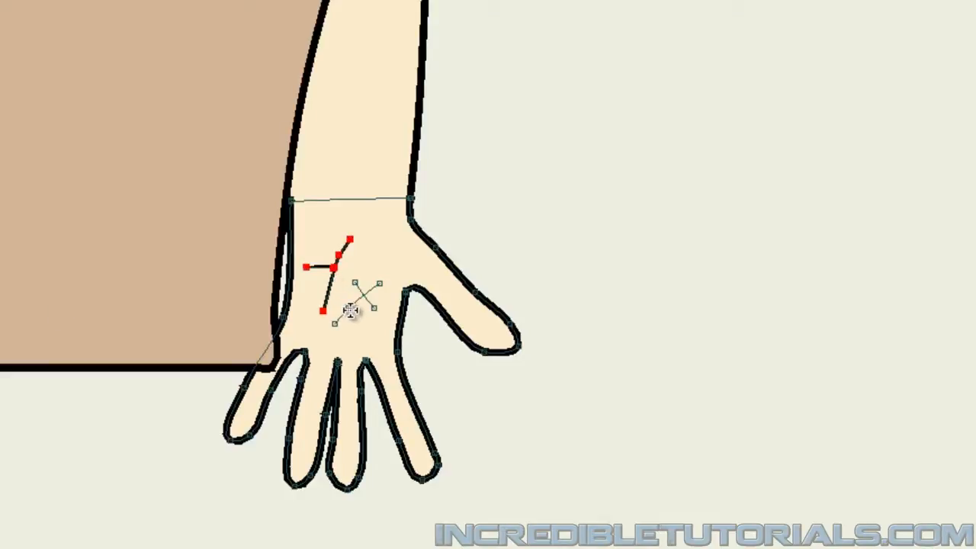
{"action": "double_click", "coordinate": [350, 310]}
{"action": "double_click", "coordinate": [373, 305]}
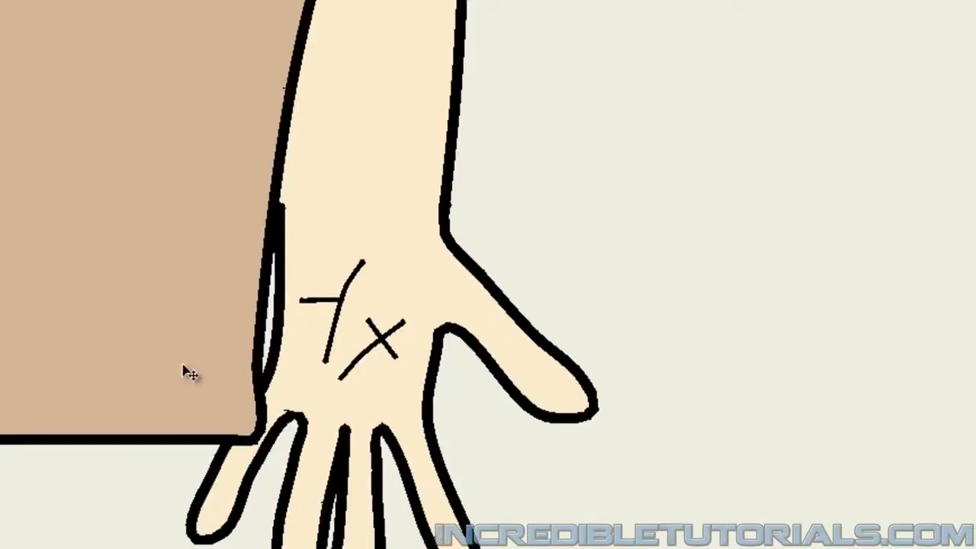
Taper the outer ends of the palm crease lines by thinning their line width at the end points.
{"action": "left_click", "coordinate": [973, 450]}
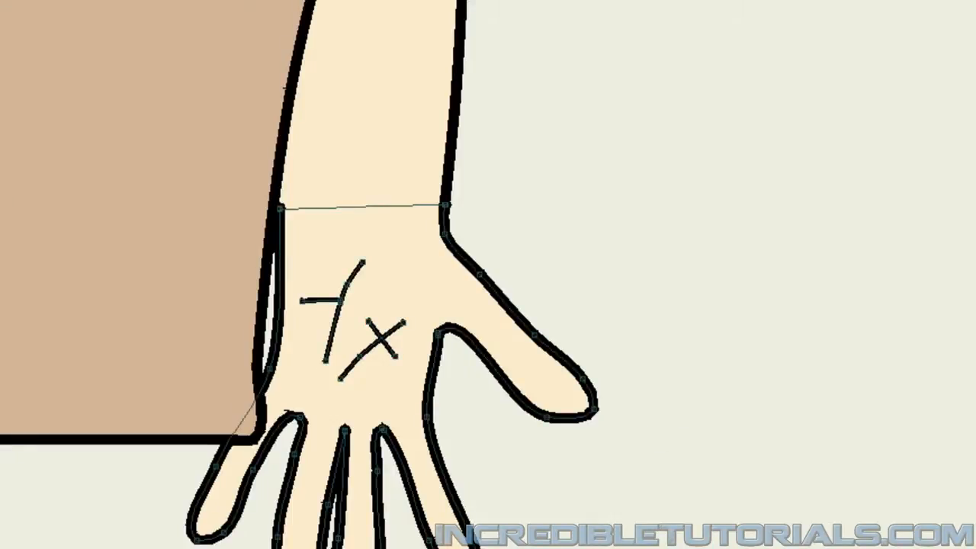
{"action": "left_click", "coordinate": [361, 262]}
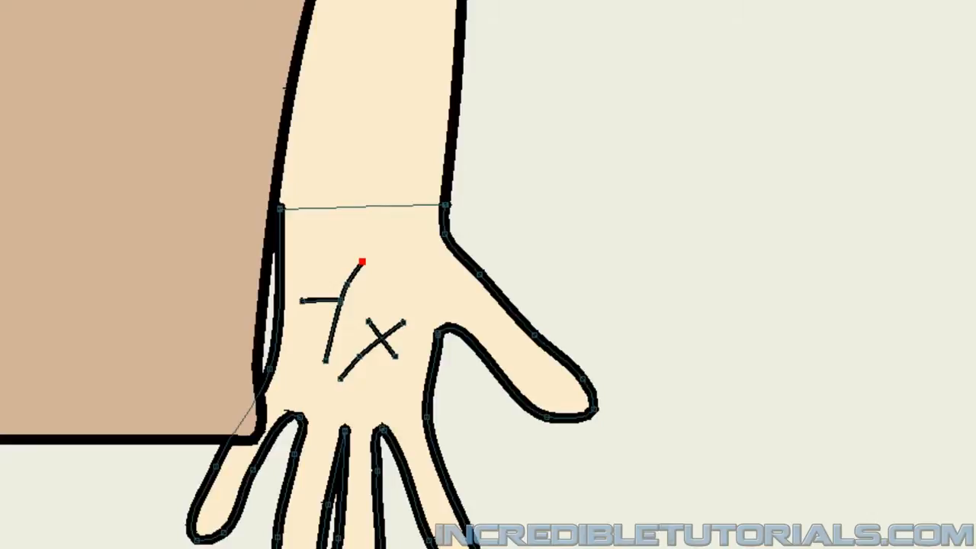
{"action": "left_click", "coordinate": [326, 360]}
{"action": "left_click", "coordinate": [302, 301]}
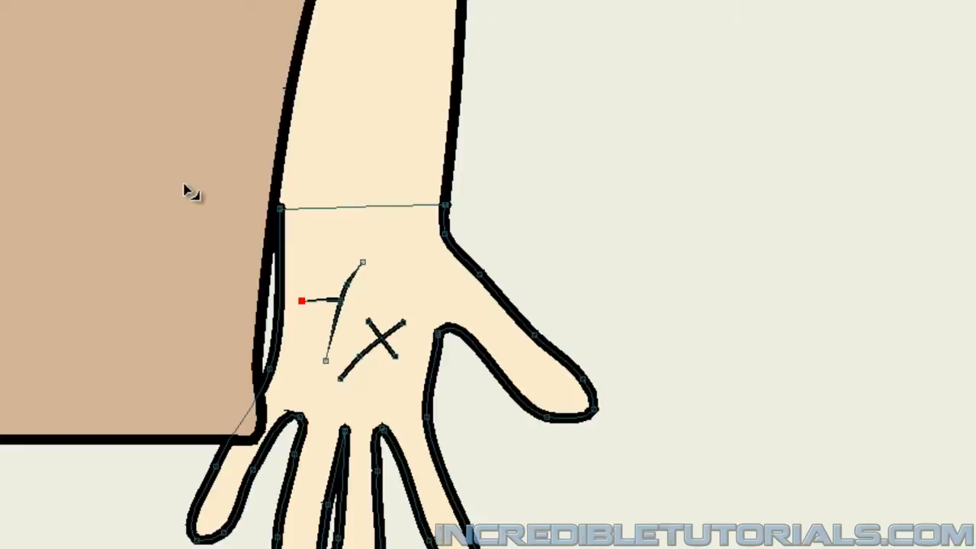
{"action": "left_click", "coordinate": [395, 355]}
{"action": "left_click", "coordinate": [403, 323]}
{"action": "left_click", "coordinate": [340, 377]}
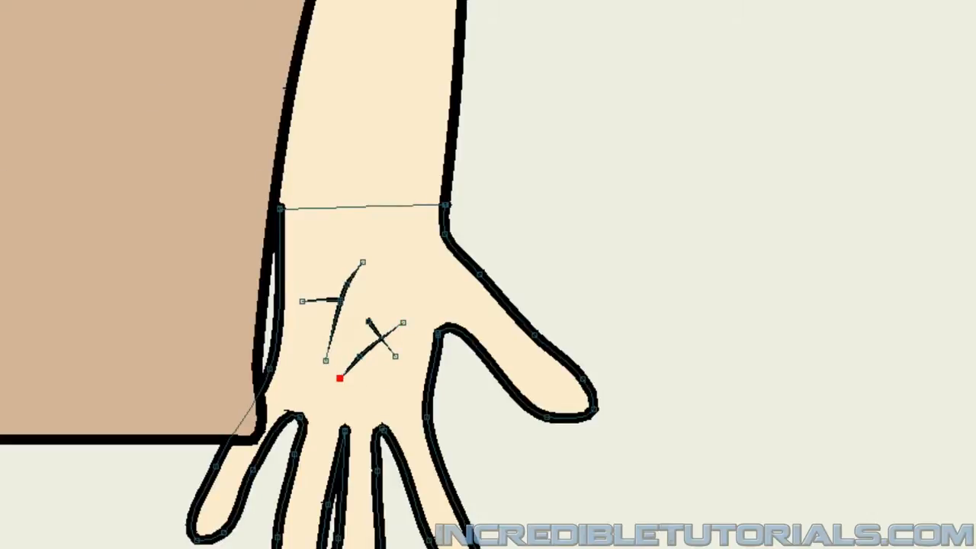
Add a new vector layer directly above the Neck layer and name it Leg 1 Part 1.
{"action": "scroll", "coordinate": [340, 251], "scroll_direction": "down", "scroll_amount": 3}
{"action": "scroll", "coordinate": [248, 281], "scroll_direction": "down", "scroll_amount": 1}
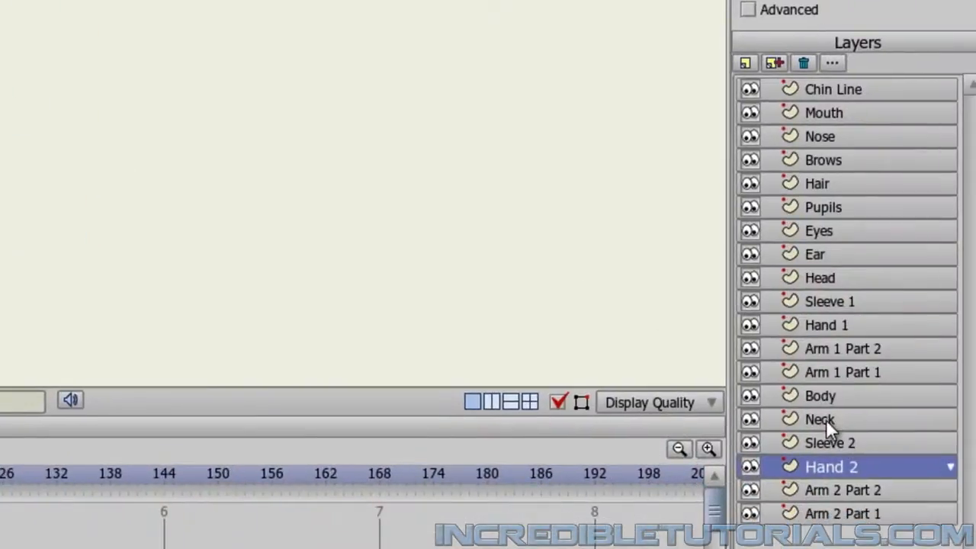
{"action": "left_click", "coordinate": [826, 419]}
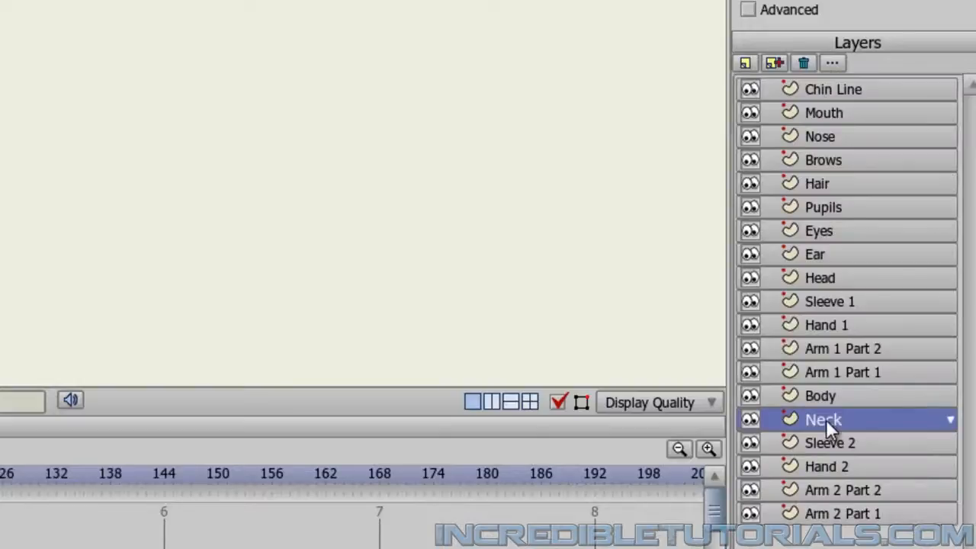
{"action": "left_click", "coordinate": [745, 65]}
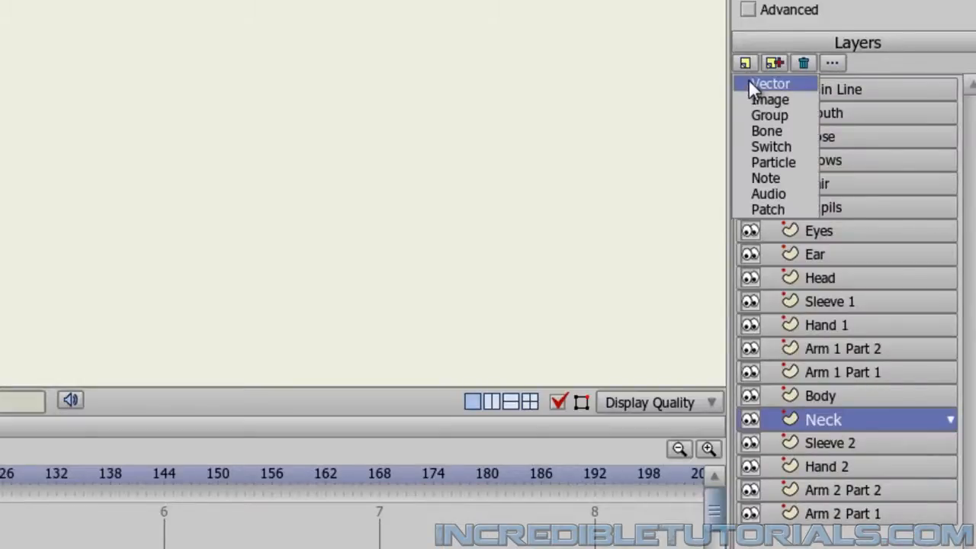
{"action": "left_click", "coordinate": [751, 83]}
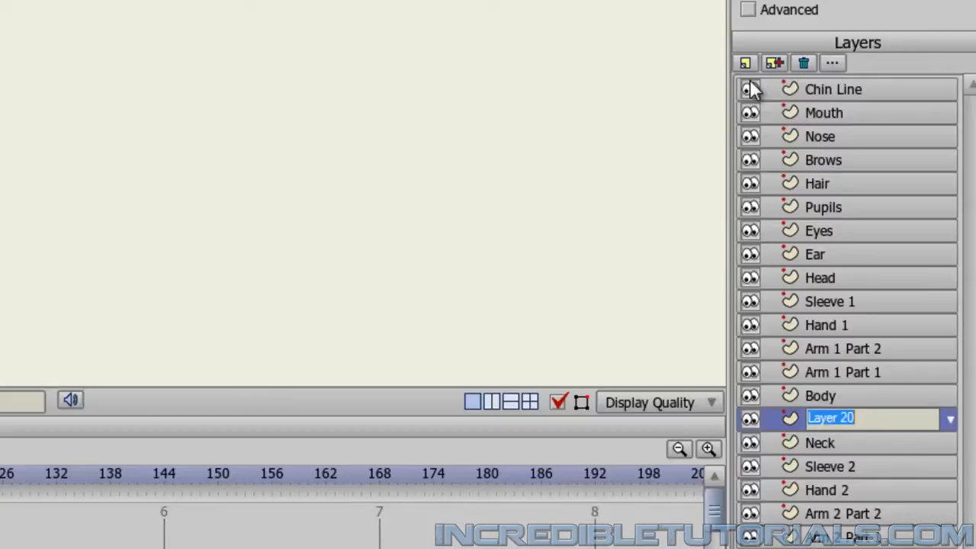
{"action": "type", "text": "L"}
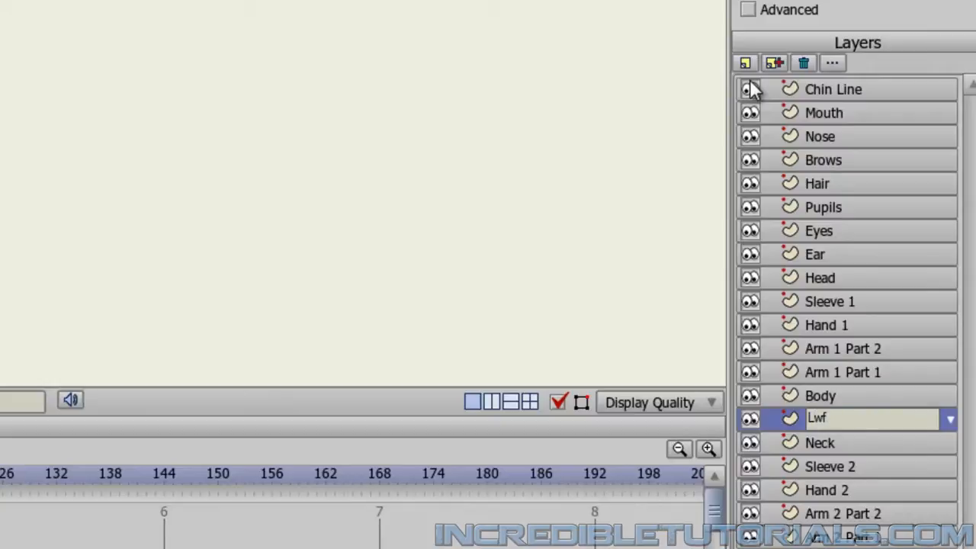
{"action": "type", "text": "eg 1 Part 1"}
{"action": "key", "text": "Return"}
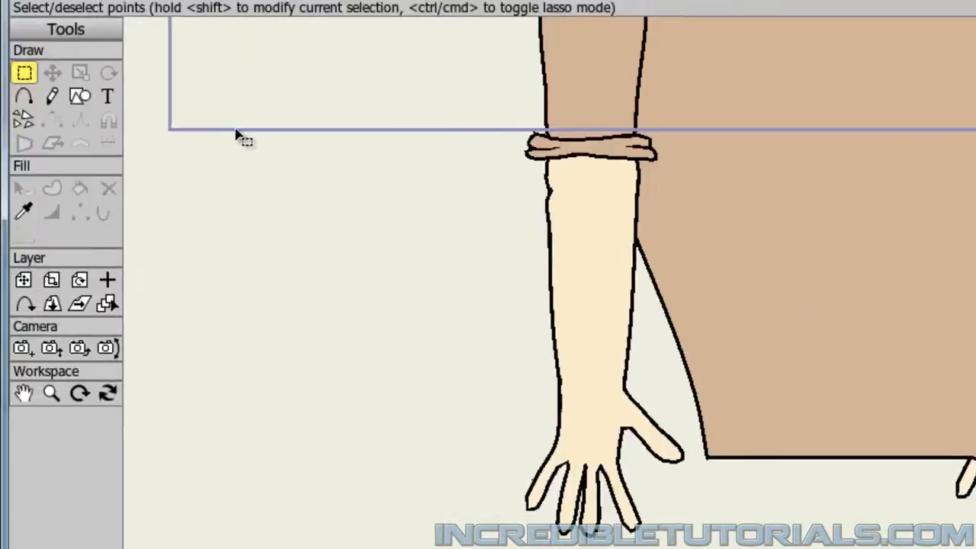
Turn on sharp corners for the Add Point tool and set the fill colour to blue 3F5E9D.
{"action": "left_click", "coordinate": [24, 98]}
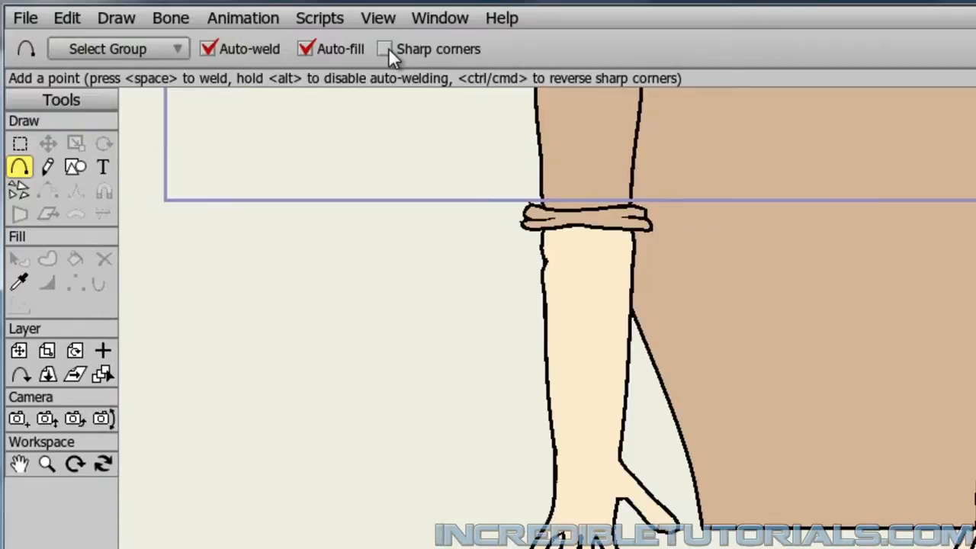
{"action": "left_click", "coordinate": [386, 48]}
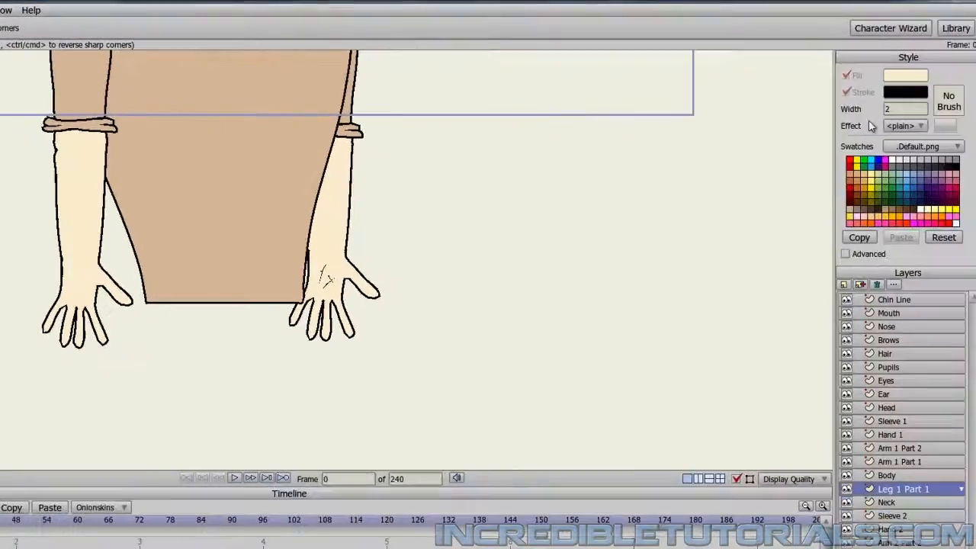
{"action": "left_click", "coordinate": [902, 77]}
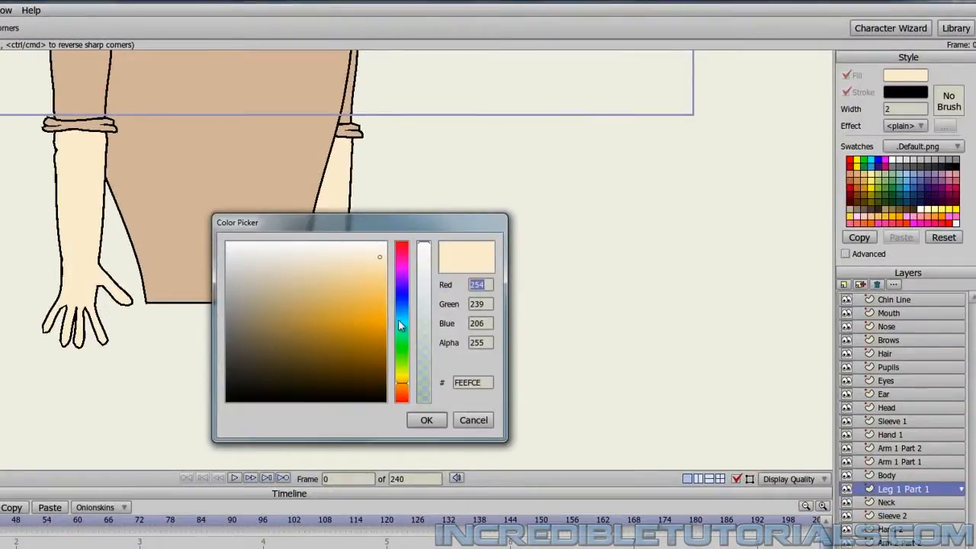
{"action": "left_click_drag", "start_coordinate": [402, 310], "coordinate": [294, 337]}
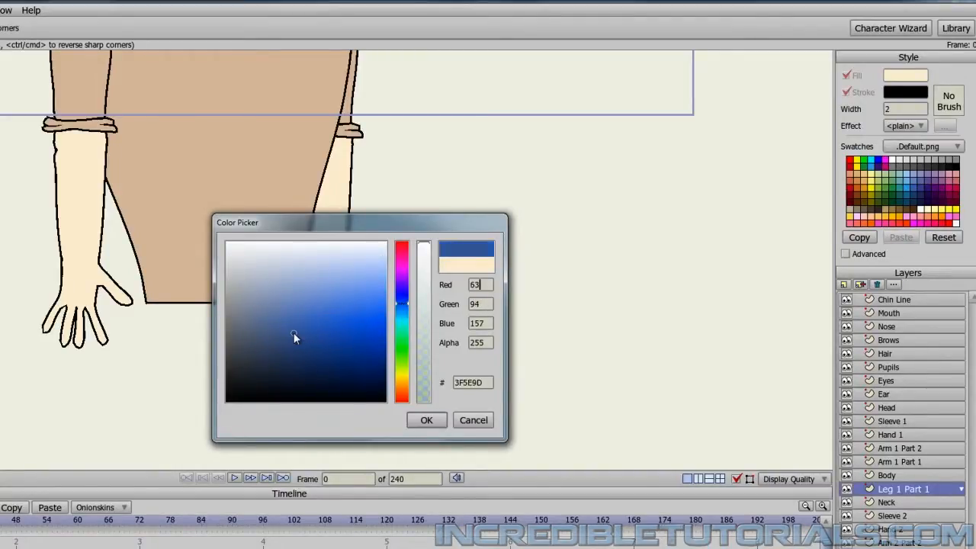
{"action": "left_click", "coordinate": [425, 424]}
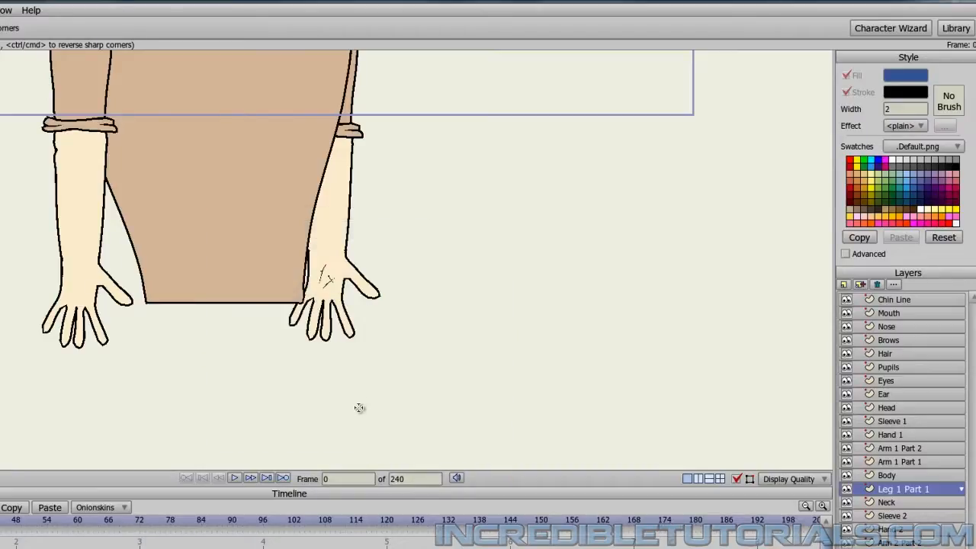
Draw a four-sided, slightly tapered upper leg down from the body's lower-left corner and set its line width to 4.
{"action": "left_click_drag", "start_coordinate": [367, 421], "coordinate": [407, 247]}
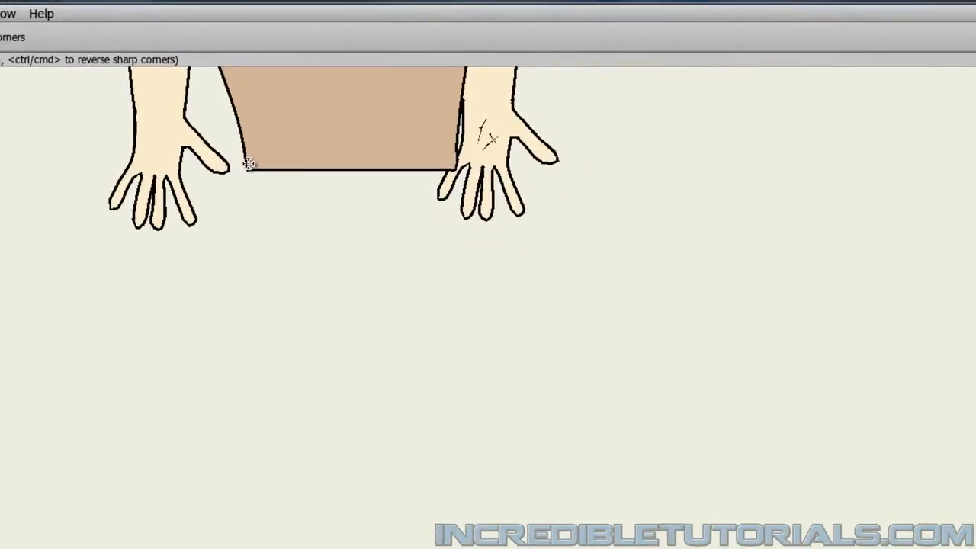
{"action": "left_click_drag", "start_coordinate": [249, 164], "coordinate": [250, 371]}
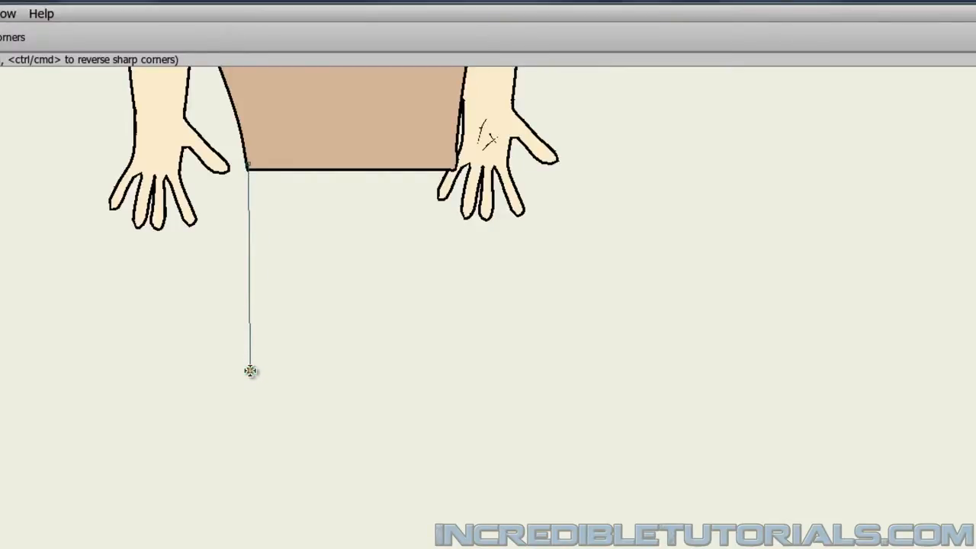
{"action": "left_click", "coordinate": [251, 371]}
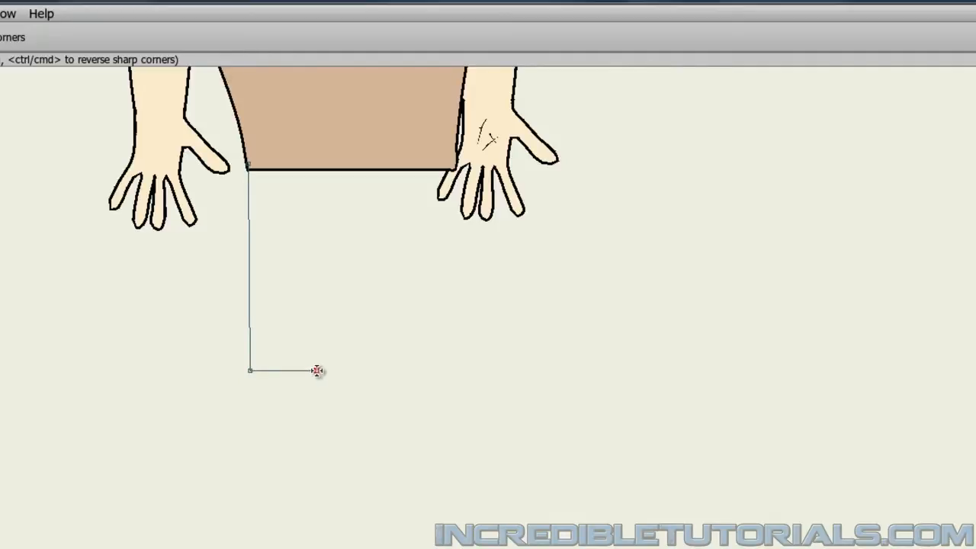
{"action": "left_click", "coordinate": [317, 371]}
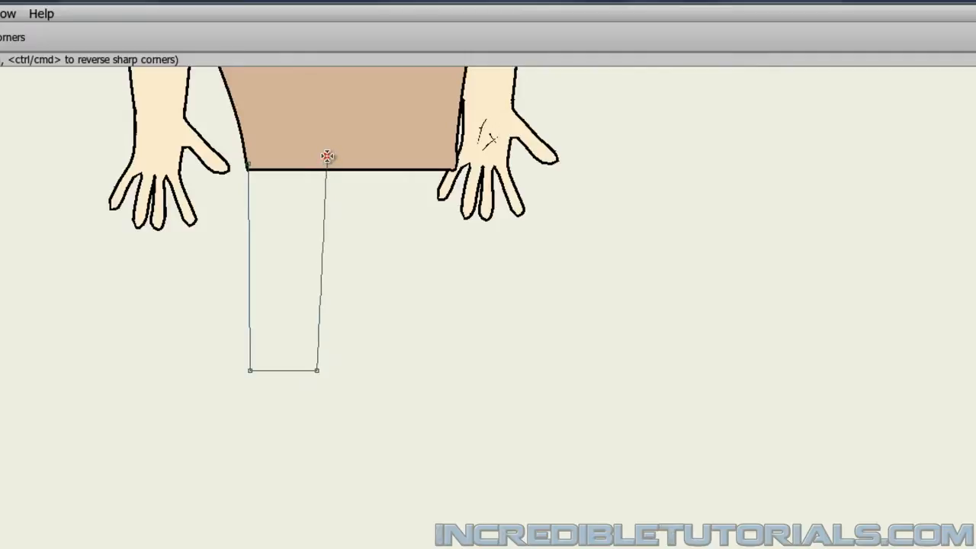
{"action": "left_click_drag", "start_coordinate": [324, 156], "coordinate": [248, 163]}
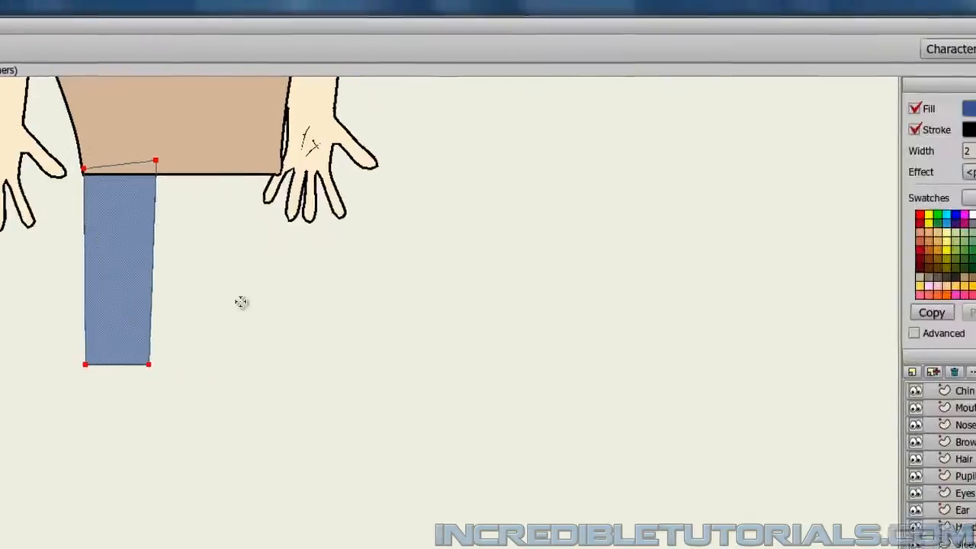
{"action": "left_click", "coordinate": [974, 151]}
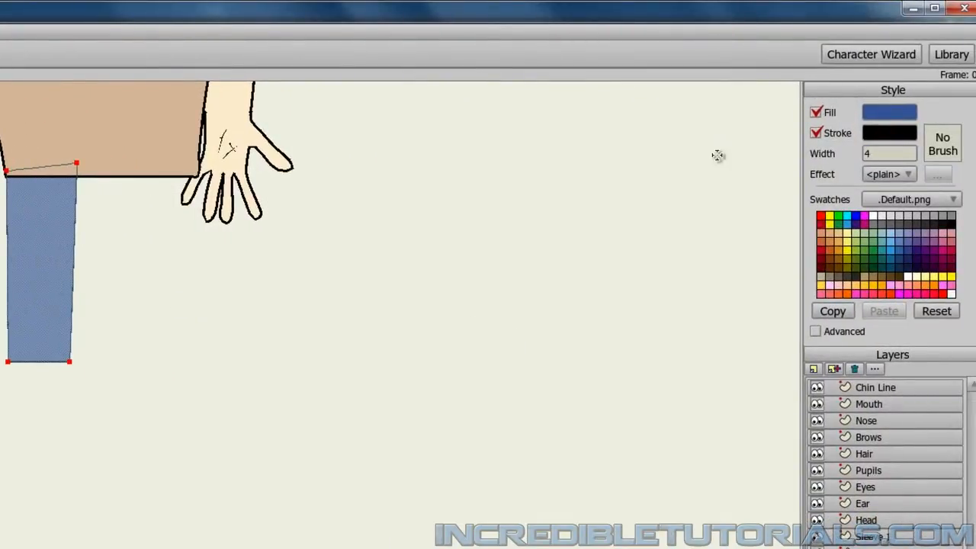
{"action": "type", "text": "4"}
{"action": "key", "text": "Return"}
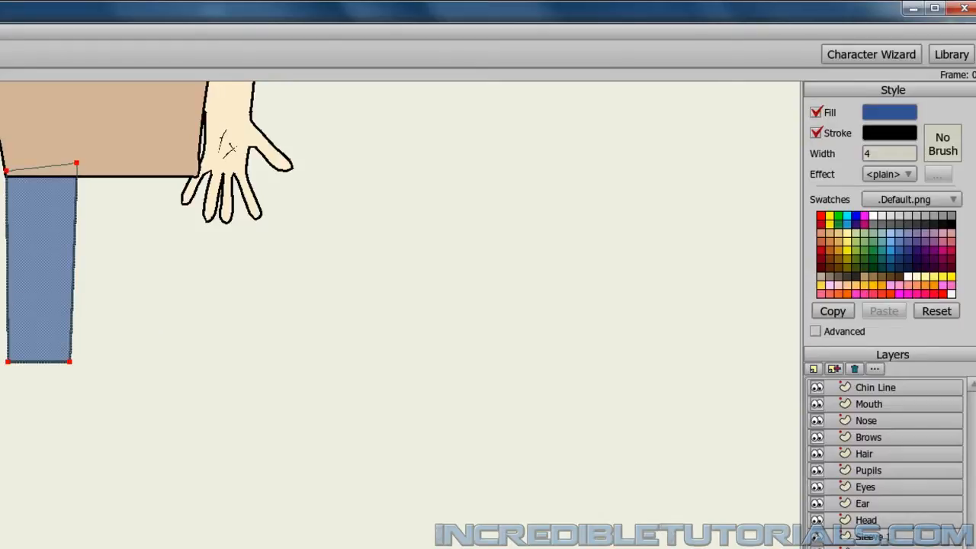
Add a new vector layer above Leg 1 Part 1 and name it Leg 2 Part 2.
{"action": "left_click", "coordinate": [816, 371]}
{"action": "left_click", "coordinate": [820, 382]}
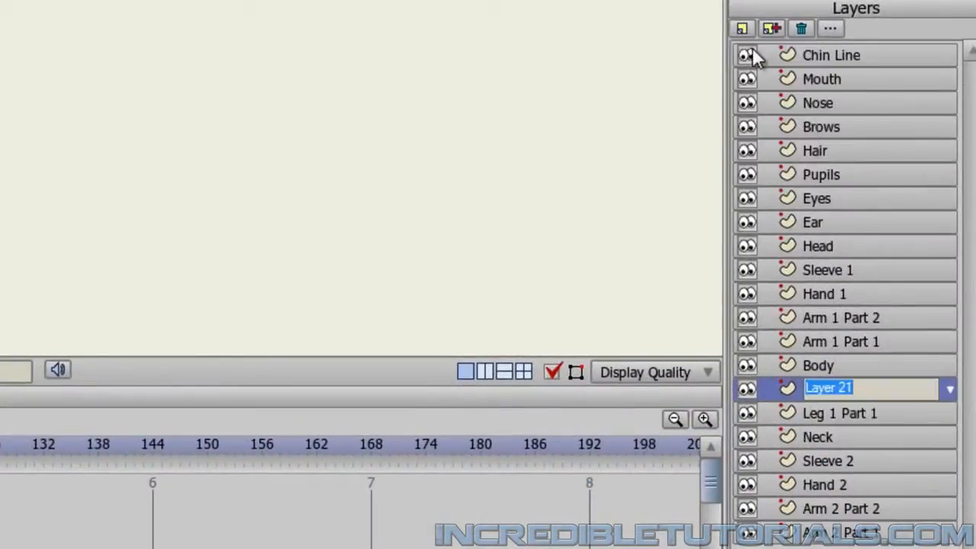
{"action": "type", "text": "Leg 2 Pa"}
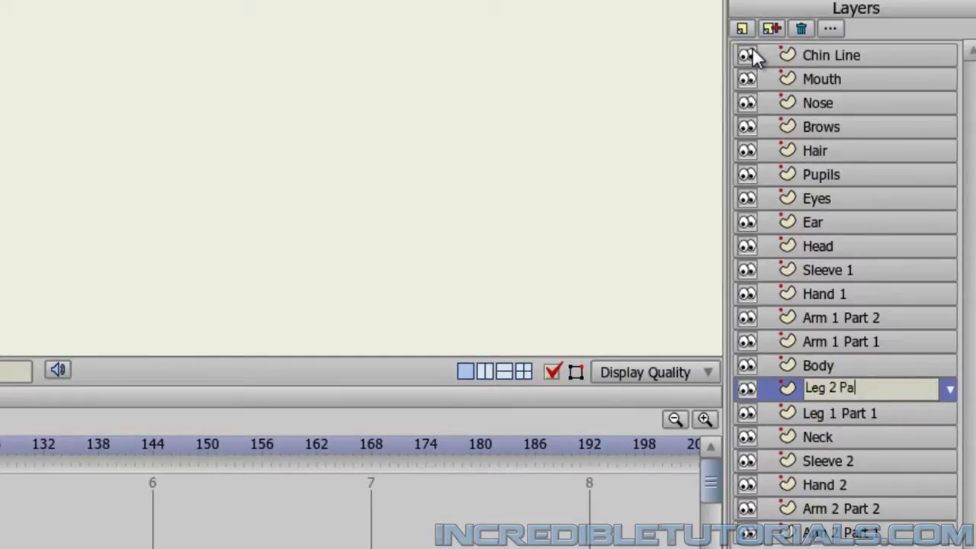
{"action": "type", "text": "rt 2"}
{"action": "key", "text": "Return"}
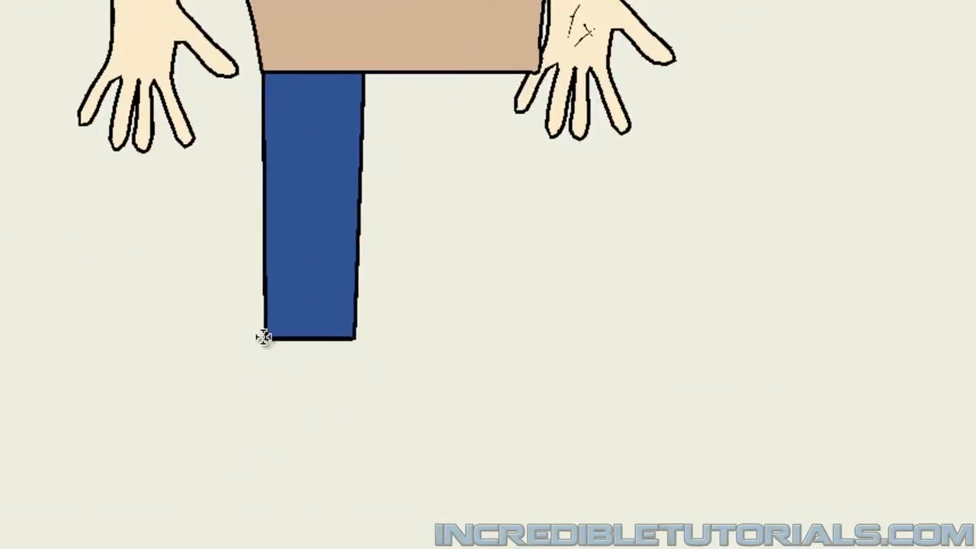
Draw a four-sided blue lower leg that widens downward from the upper leg's bottom corners, closing and filling the shape.
{"action": "left_click_drag", "start_coordinate": [266, 338], "coordinate": [262, 524]}
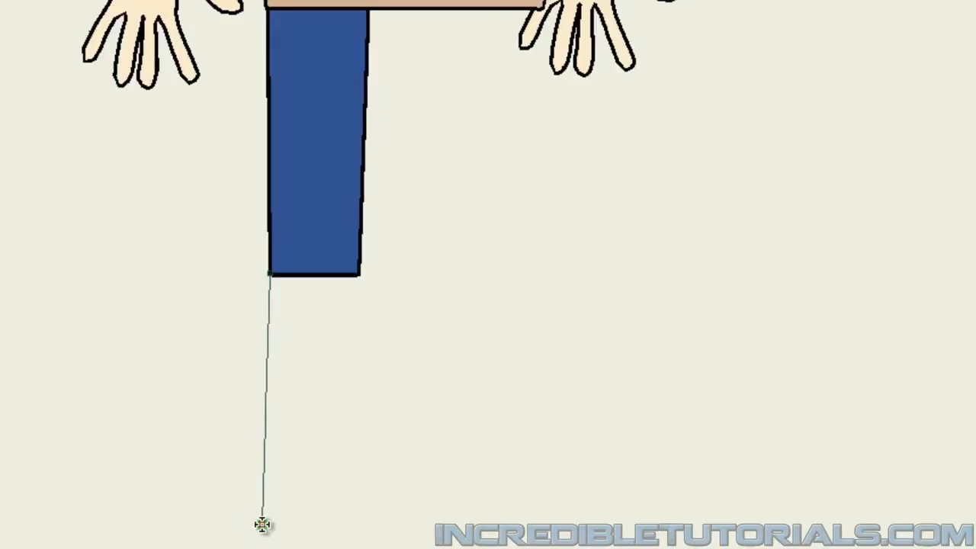
{"action": "left_click", "coordinate": [263, 524]}
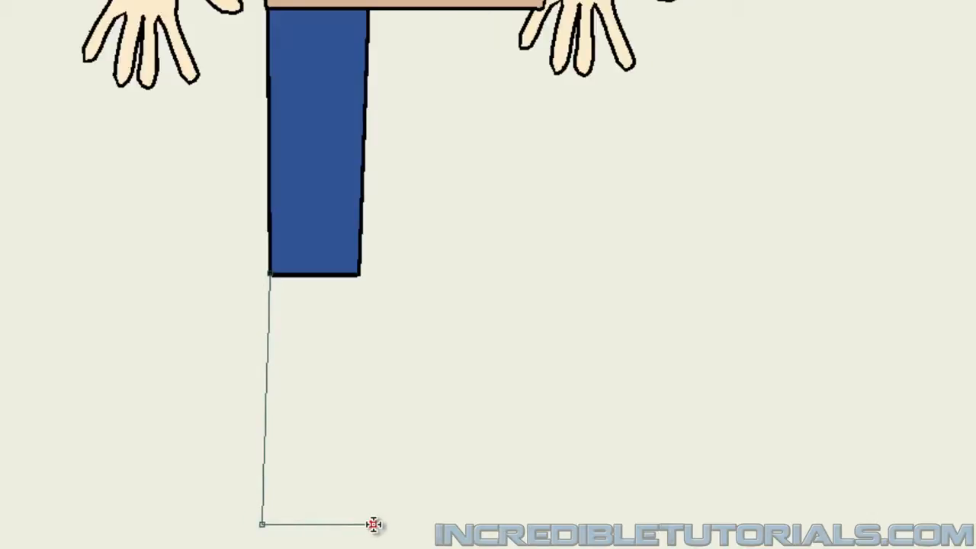
{"action": "left_click", "coordinate": [373, 525]}
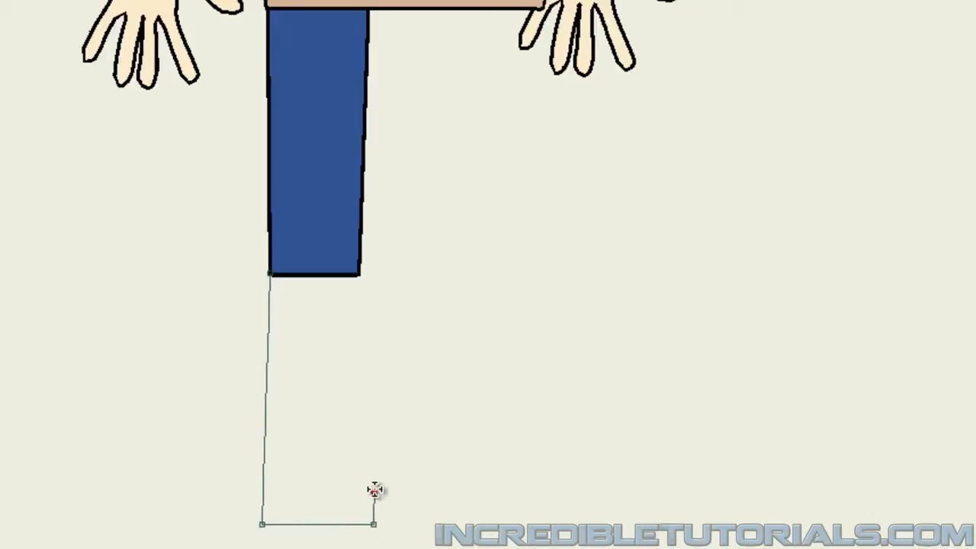
{"action": "left_click", "coordinate": [358, 272]}
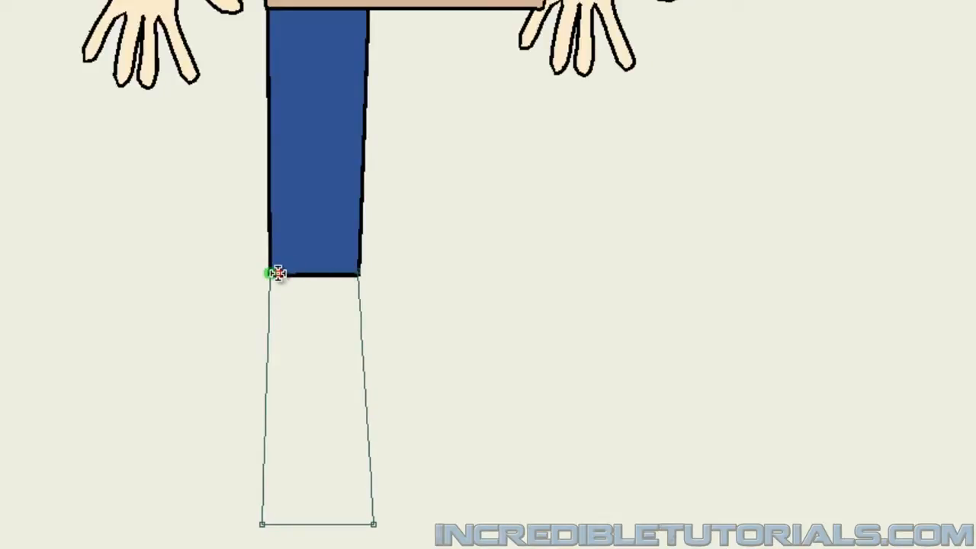
{"action": "left_click", "coordinate": [277, 273]}
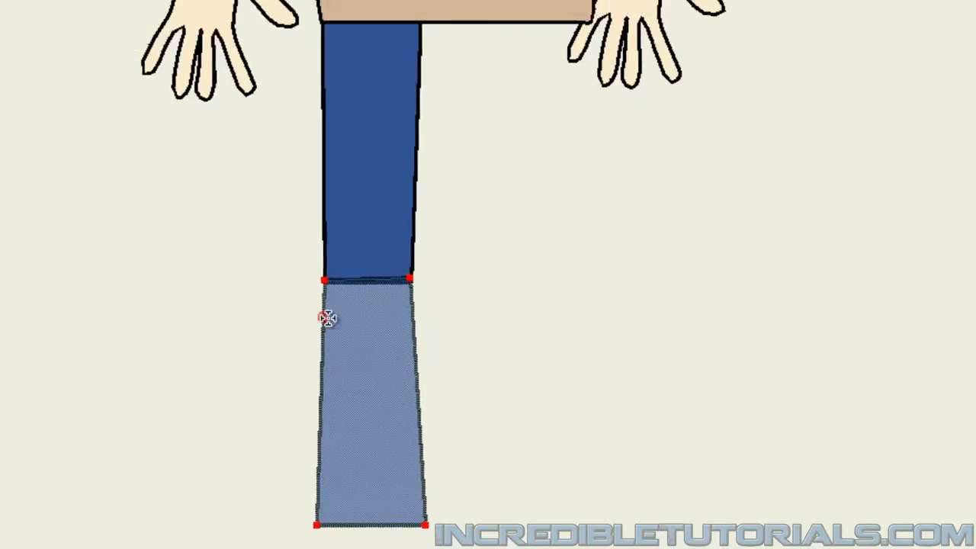
{"action": "left_click", "coordinate": [44, 39]}
{"action": "key", "text": "Return"}
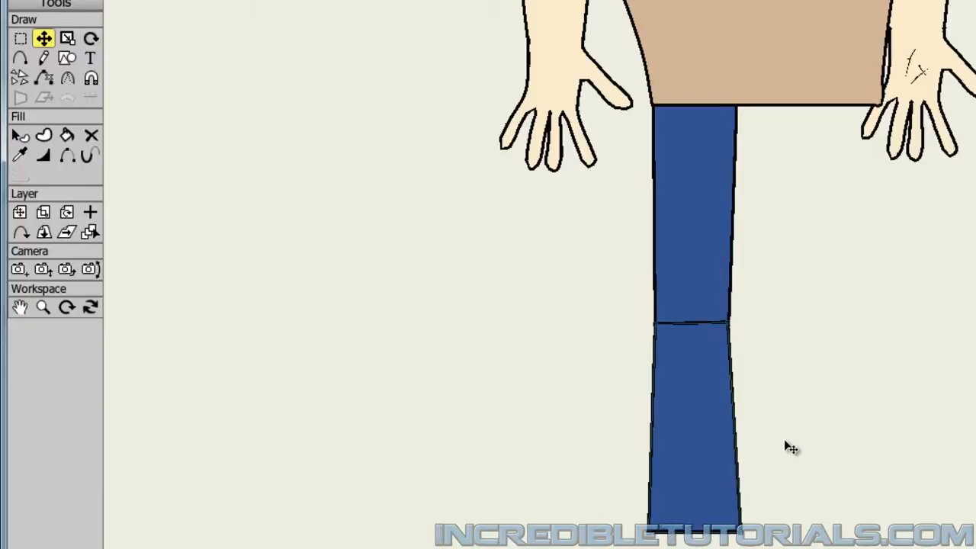
{"action": "left_click_drag", "start_coordinate": [833, 521], "coordinate": [794, 331]}
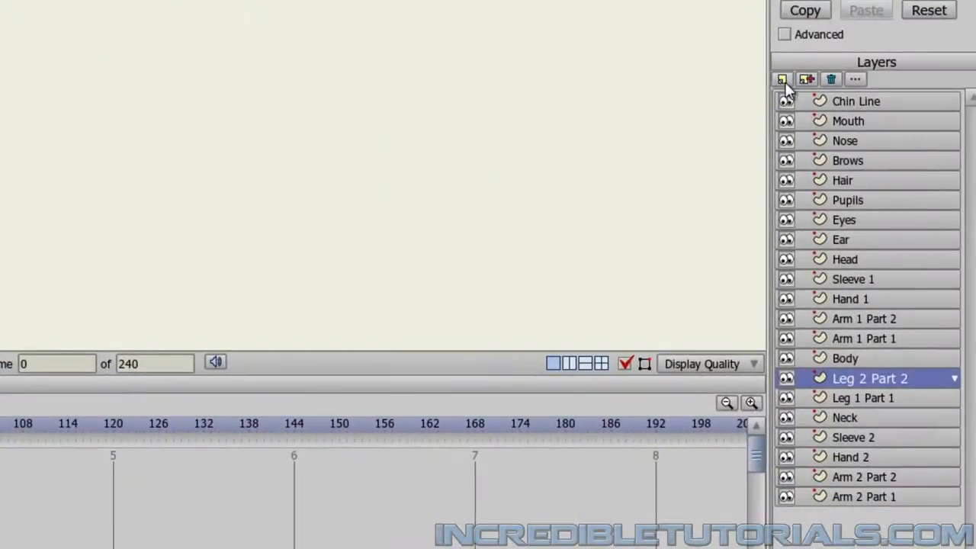
Add a new vector layer named Foot 1 and place it below Leg 1 Part 1, above the Neck layer.
{"action": "left_click", "coordinate": [782, 79]}
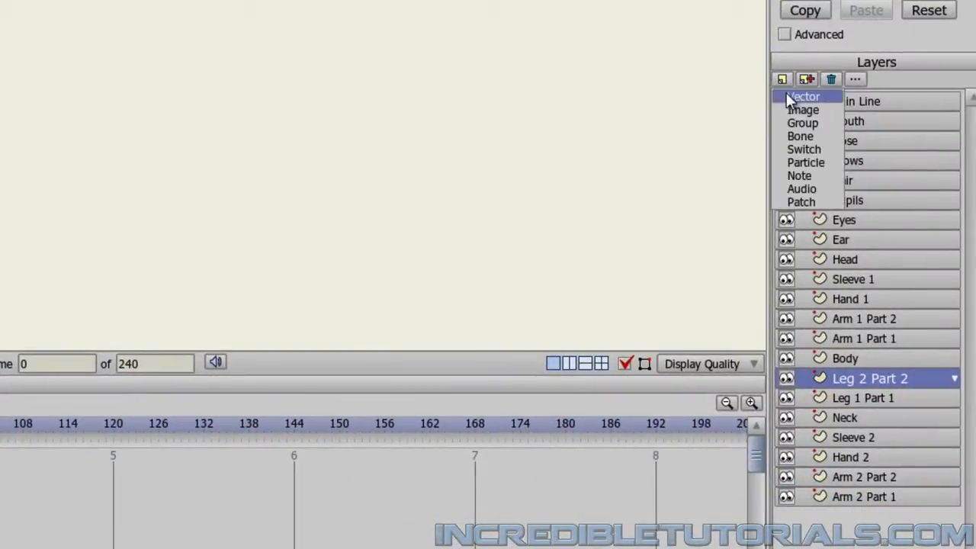
{"action": "left_click", "coordinate": [787, 97]}
{"action": "type", "text": "Foot 1"}
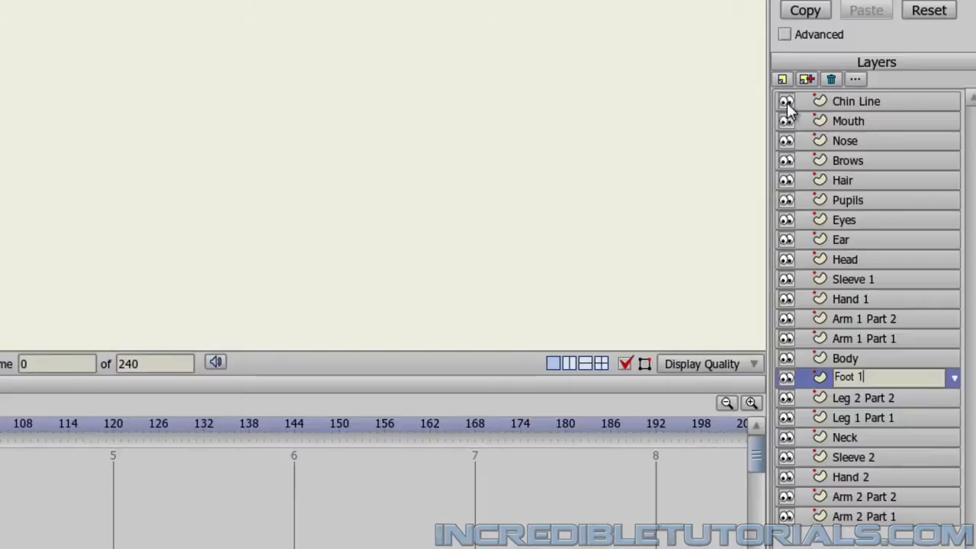
{"action": "key", "text": "Return"}
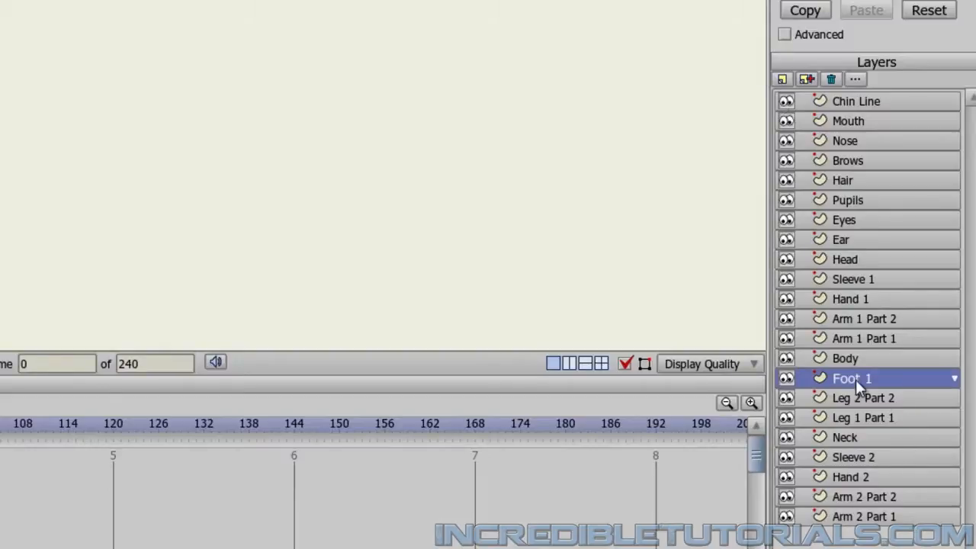
{"action": "left_click_drag", "start_coordinate": [856, 379], "coordinate": [871, 429]}
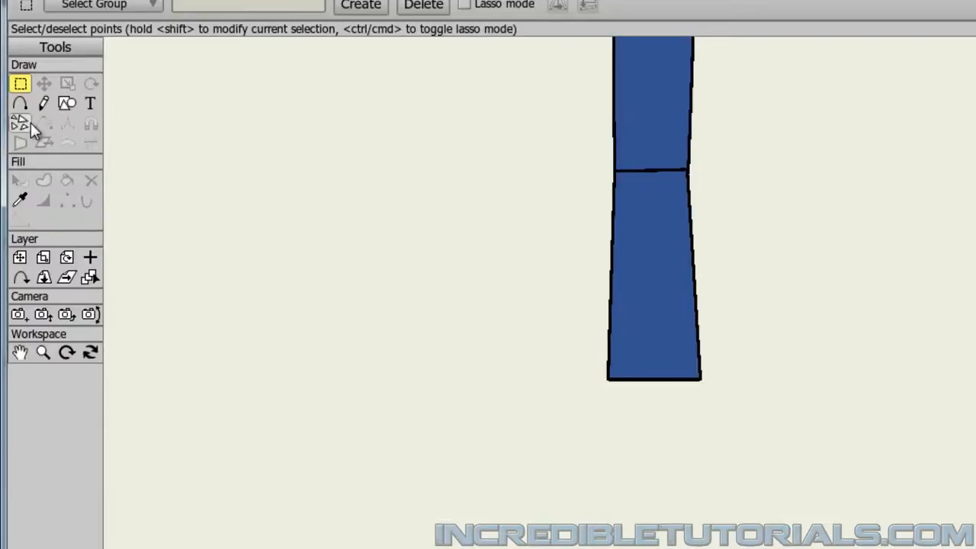
Prepare the Add Point tool for the shoe with a dark brown fill colour and sharp corners turned off.
{"action": "left_click", "coordinate": [20, 104]}
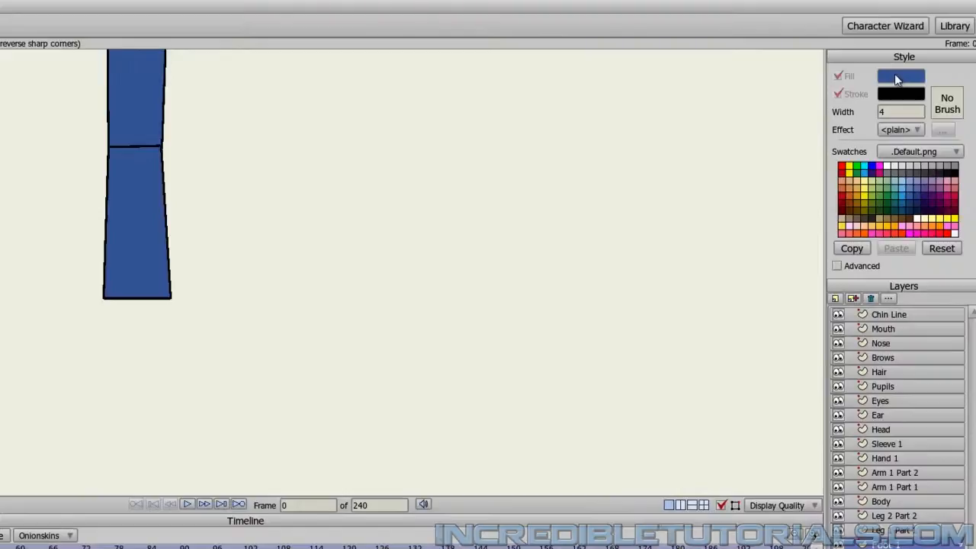
{"action": "left_click", "coordinate": [897, 77]}
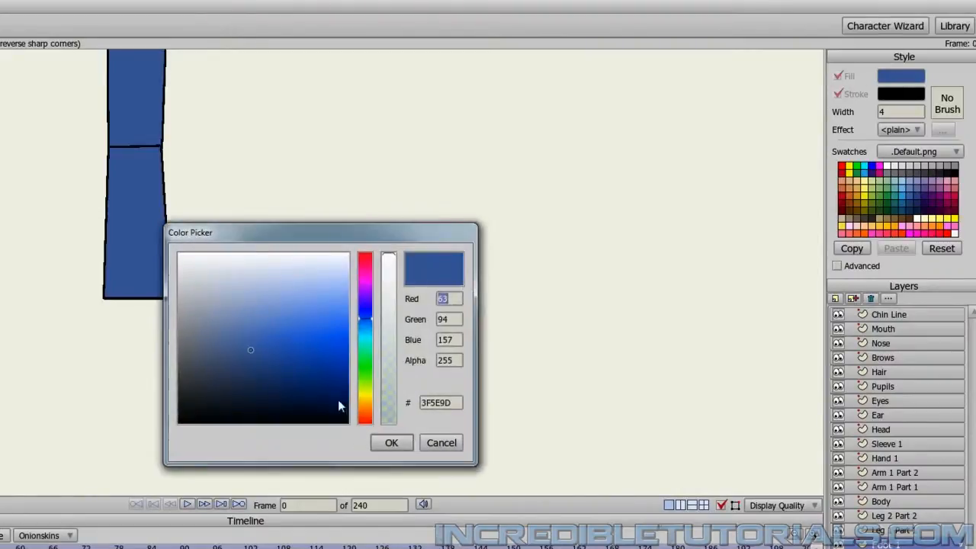
{"action": "left_click_drag", "start_coordinate": [363, 406], "coordinate": [364, 407]}
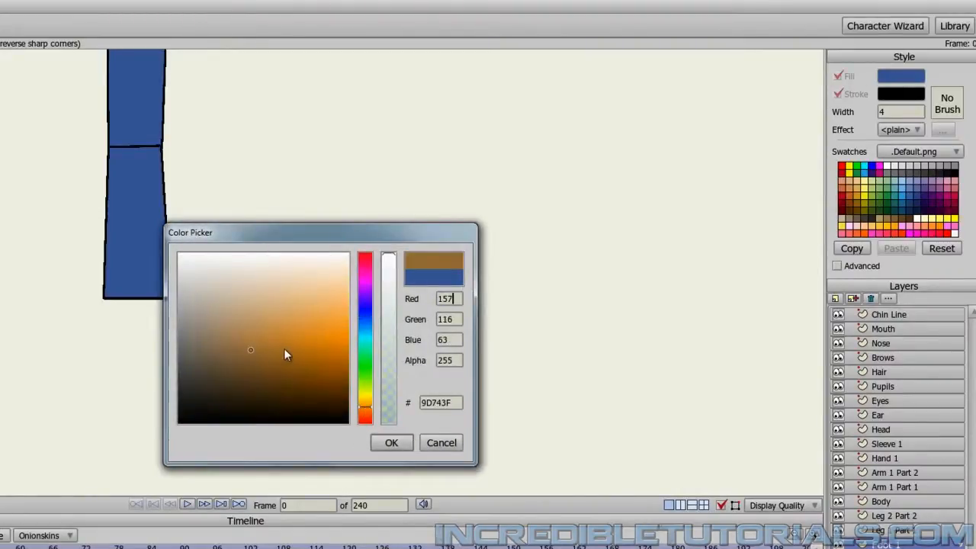
{"action": "mouse_move", "coordinate": [185, 336]}
{"action": "left_mouse_down"}
{"action": "mouse_move", "coordinate": [207, 337]}
{"action": "mouse_move", "coordinate": [203, 360]}
{"action": "mouse_move", "coordinate": [242, 361]}
{"action": "mouse_move", "coordinate": [236, 380]}
{"action": "mouse_move", "coordinate": [221, 378]}
{"action": "left_mouse_up"}
{"action": "left_click", "coordinate": [391, 442]}
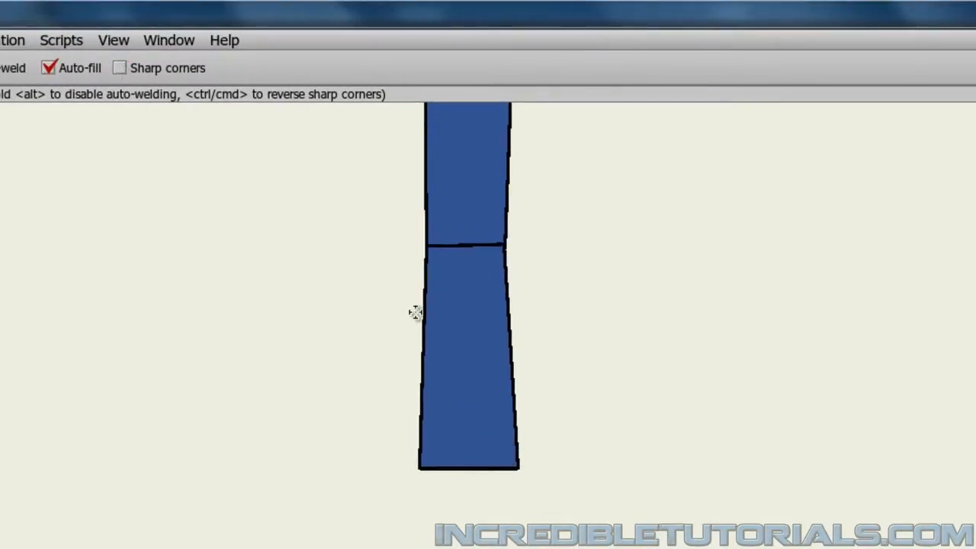
Draw a closed brown shoe facing right, with a rounded toe, flat sole, rounded heel and an ankle tucked under the trouser leg.
{"action": "left_click_drag", "start_coordinate": [512, 291], "coordinate": [566, 296]}
{"action": "left_click", "coordinate": [566, 296]}
{"action": "left_click", "coordinate": [647, 292]}
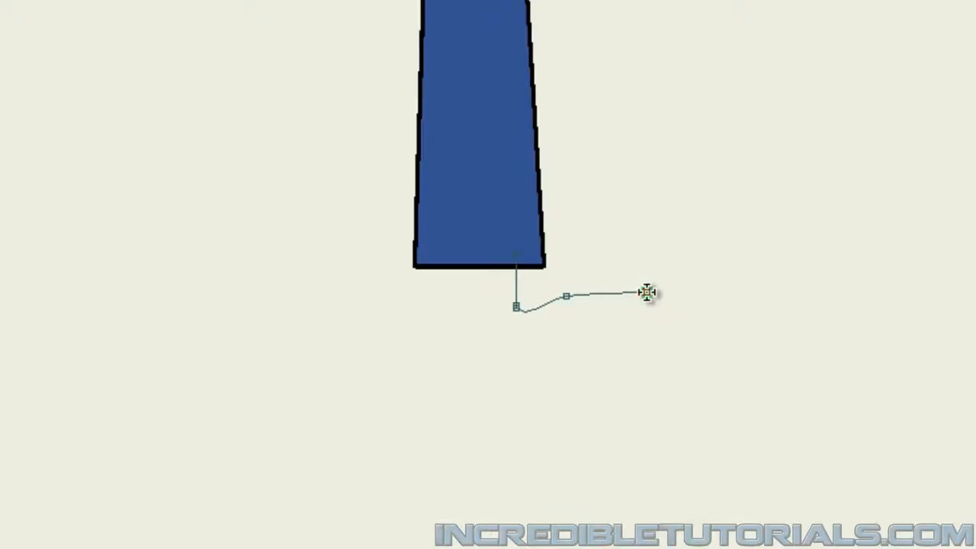
{"action": "left_click", "coordinate": [687, 343]}
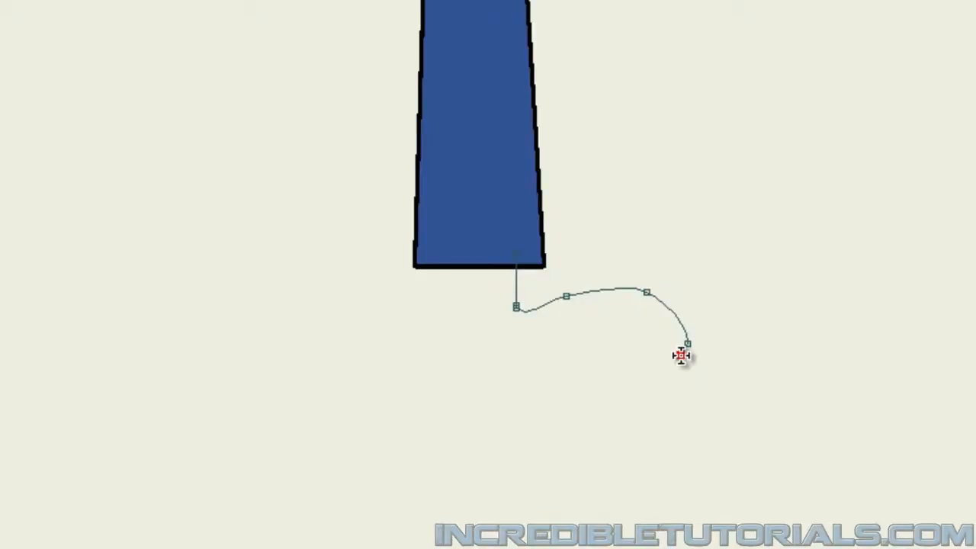
{"action": "left_click", "coordinate": [681, 355]}
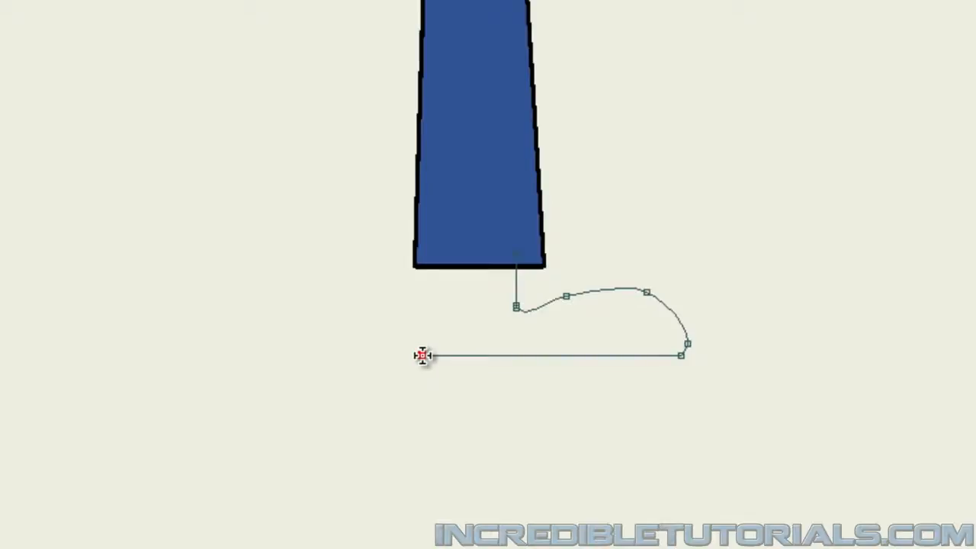
{"action": "left_click", "coordinate": [422, 355]}
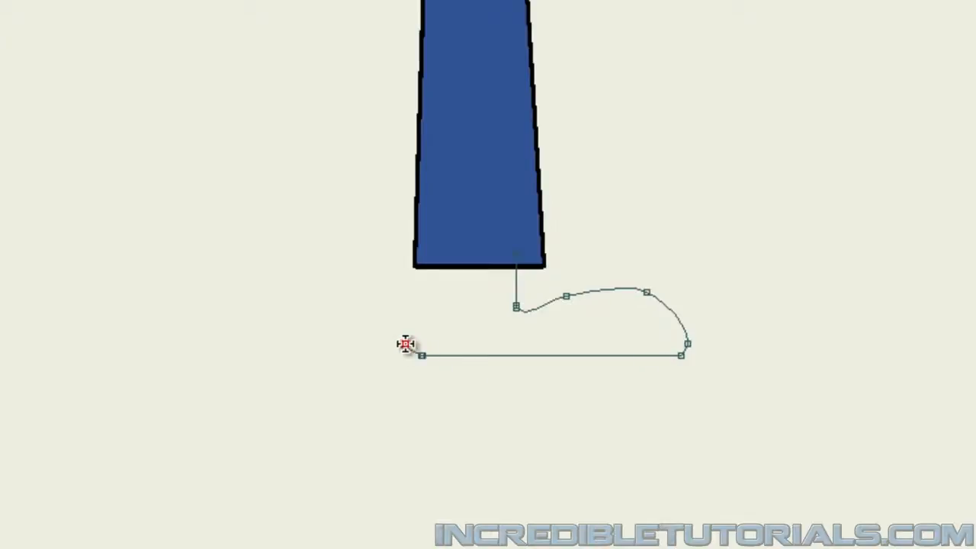
{"action": "left_click", "coordinate": [410, 337]}
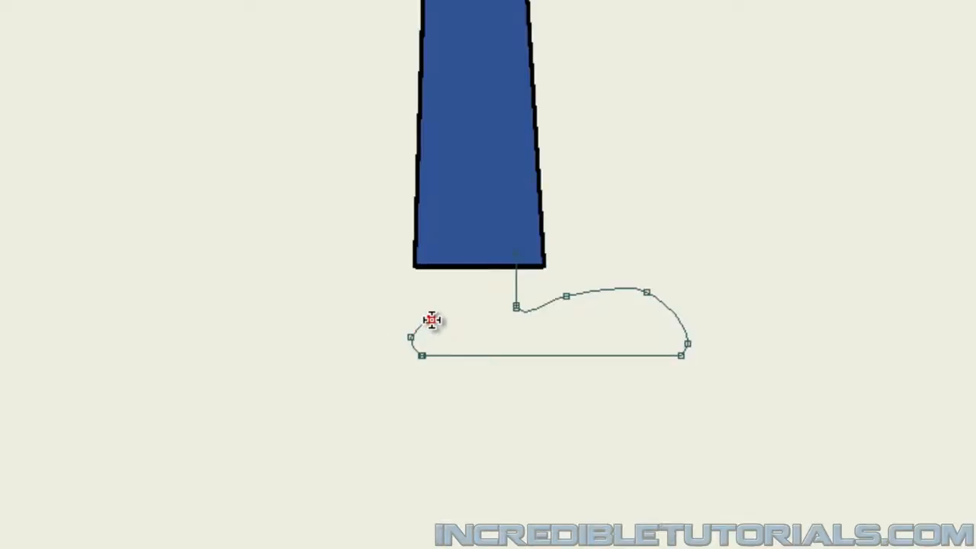
{"action": "left_click", "coordinate": [431, 319]}
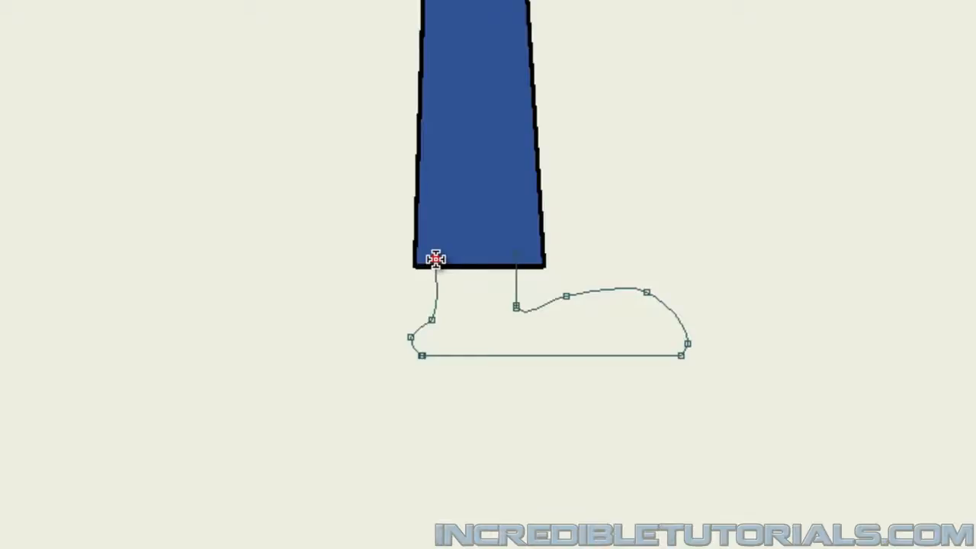
{"action": "left_click", "coordinate": [436, 259]}
{"action": "left_click", "coordinate": [515, 255]}
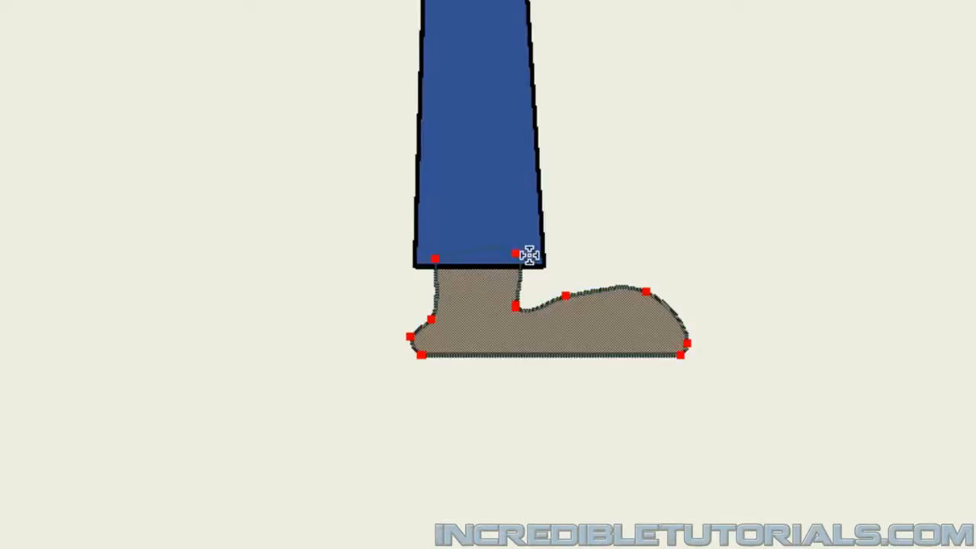
{"action": "key", "text": "Return"}
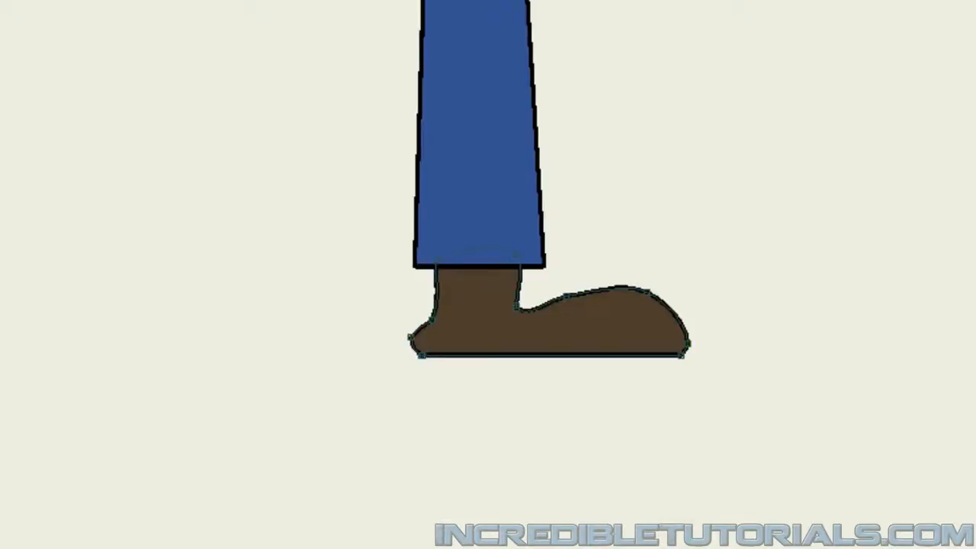
On the Leg 2 Part 2 layer, hide the edge across the knee and nudge the right knee point outward to meet the upper leg.
{"action": "scroll", "coordinate": [191, 183], "scroll_direction": "up", "scroll_amount": 5}
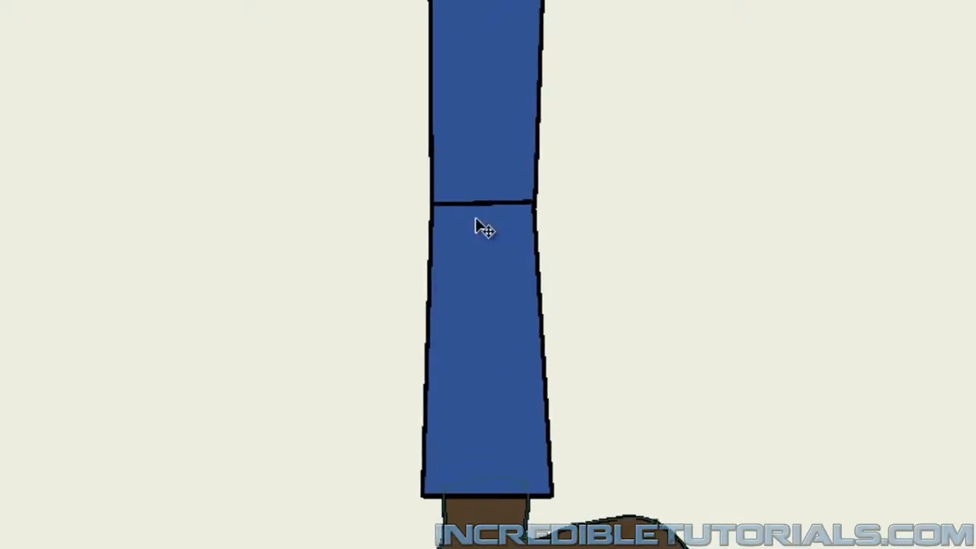
{"action": "key", "text": "ctrl+equal"}
{"action": "left_click_drag", "start_coordinate": [412, 267], "coordinate": [660, 303]}
{"action": "key", "text": "ctrl+equal"}
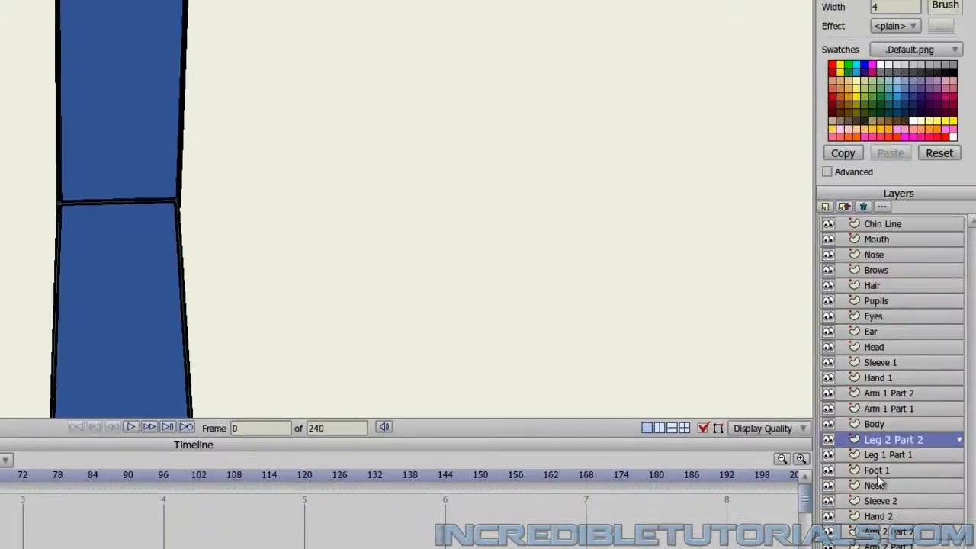
{"action": "left_click", "coordinate": [877, 471]}
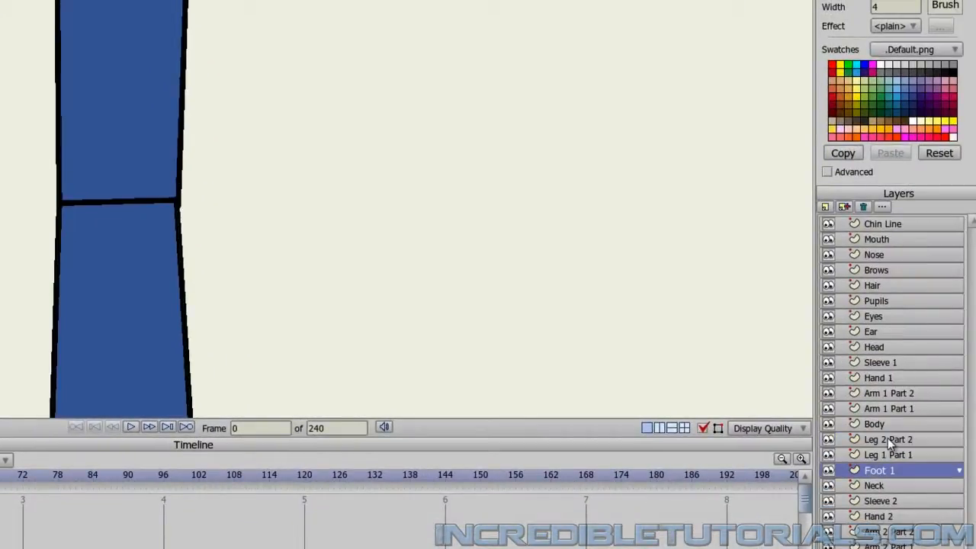
{"action": "left_click", "coordinate": [889, 442]}
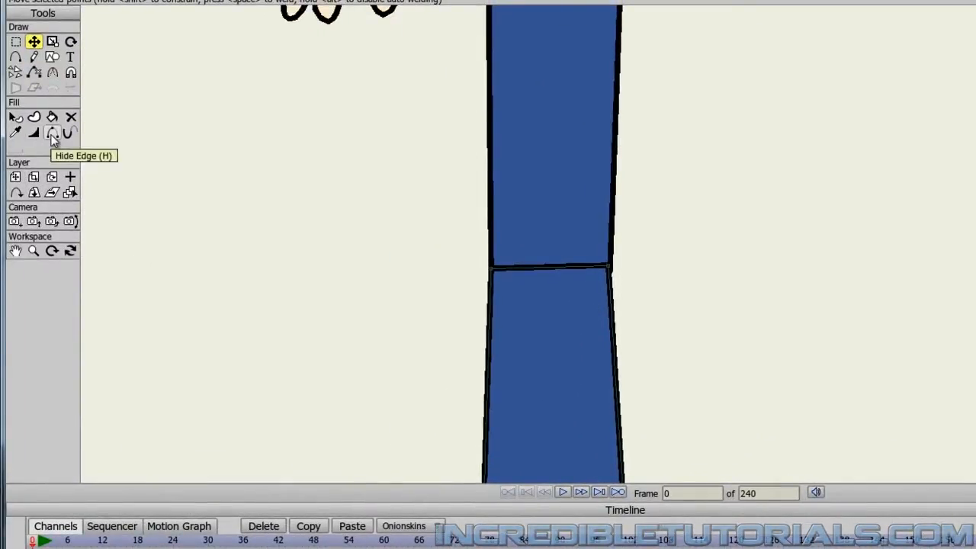
{"action": "left_click", "coordinate": [52, 136]}
{"action": "left_click", "coordinate": [557, 268]}
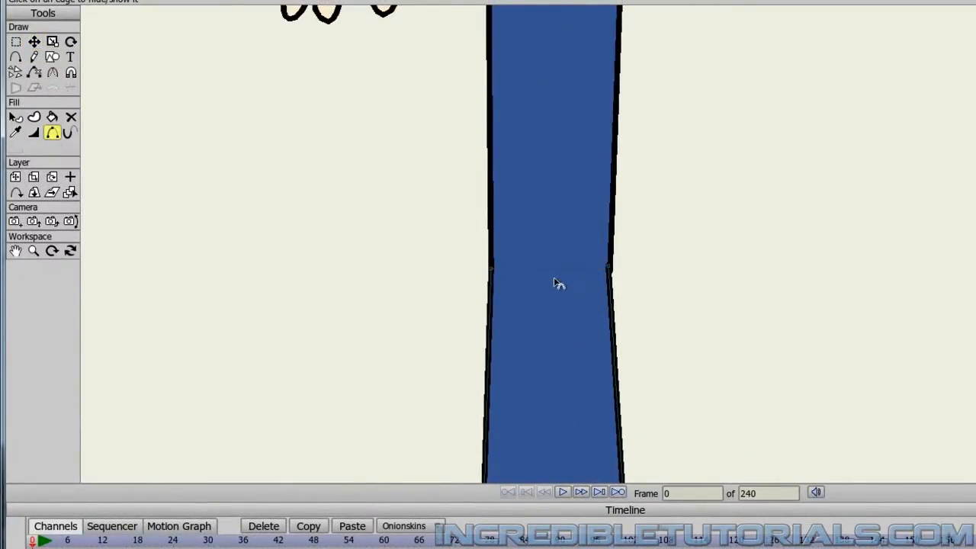
{"action": "left_click", "coordinate": [34, 42]}
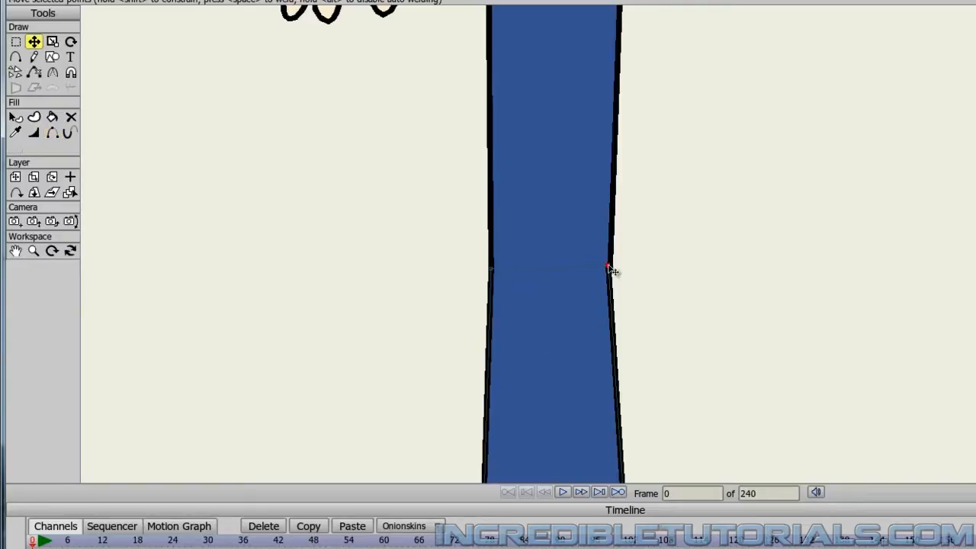
{"action": "left_click_drag", "start_coordinate": [614, 271], "coordinate": [615, 271]}
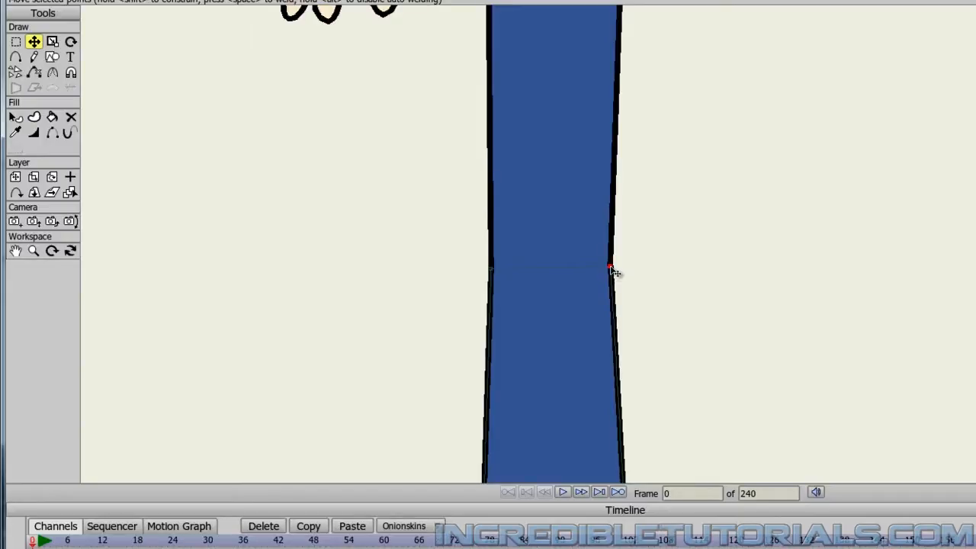
Inspect the leg and shoe against the whole character, and check the knee joint up close.
{"action": "scroll", "coordinate": [712, 333], "scroll_direction": "down", "scroll_amount": 5}
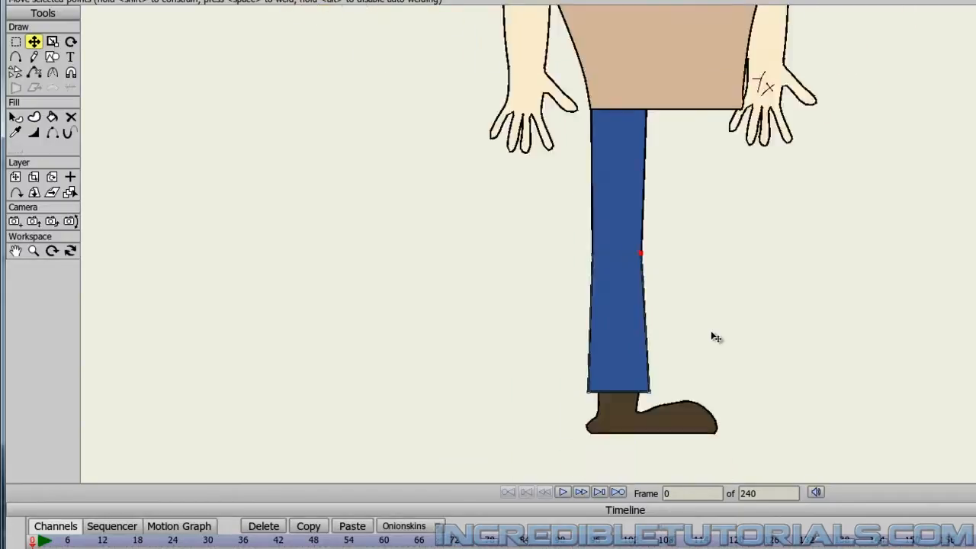
{"action": "left_click_drag", "start_coordinate": [690, 370], "coordinate": [664, 399]}
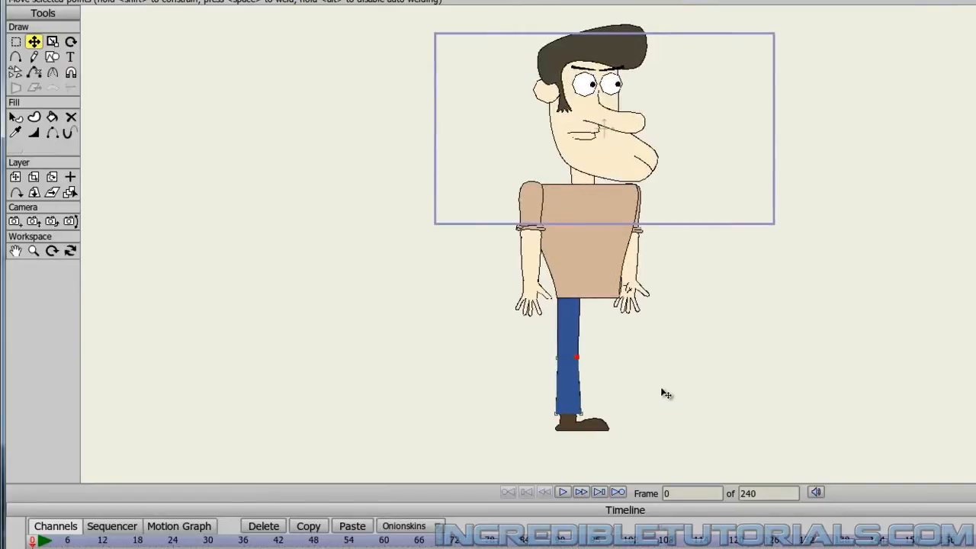
{"action": "scroll", "coordinate": [660, 396], "scroll_direction": "up", "scroll_amount": 5}
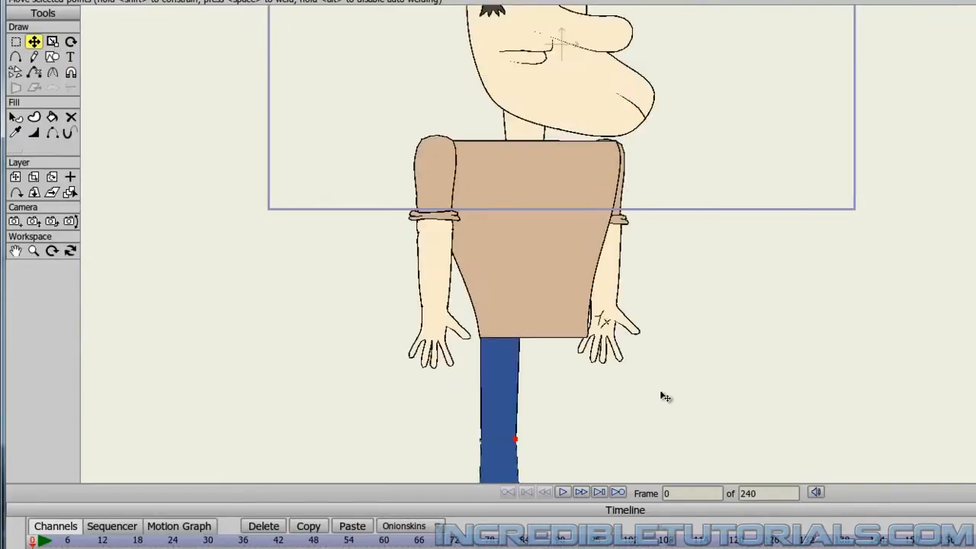
{"action": "left_click_drag", "start_coordinate": [552, 350], "coordinate": [664, 271]}
{"action": "scroll", "coordinate": [548, 341], "scroll_direction": "up", "scroll_amount": 2}
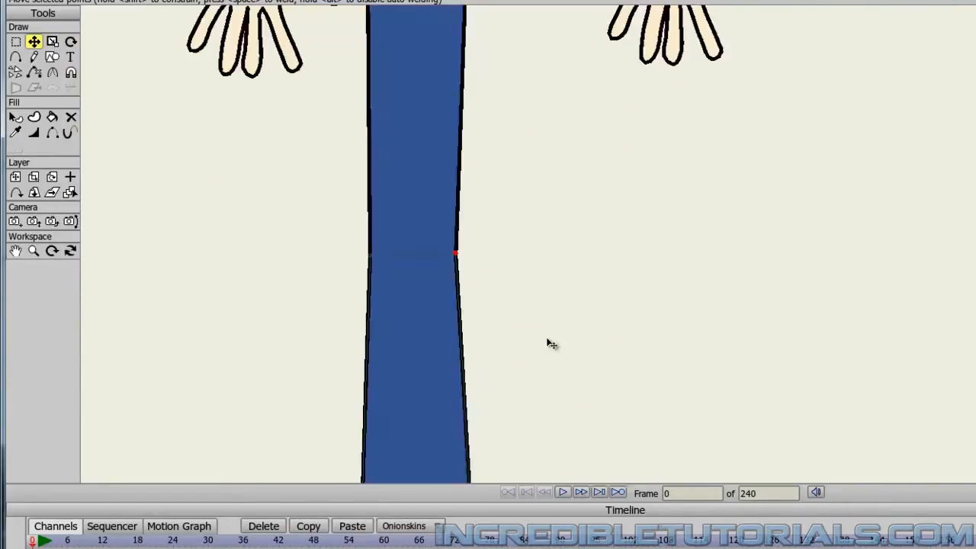
{"action": "left_click_drag", "start_coordinate": [548, 342], "coordinate": [664, 330]}
{"action": "scroll", "coordinate": [599, 338], "scroll_direction": "up", "scroll_amount": 1}
{"action": "scroll", "coordinate": [600, 343], "scroll_direction": "down", "scroll_amount": 3}
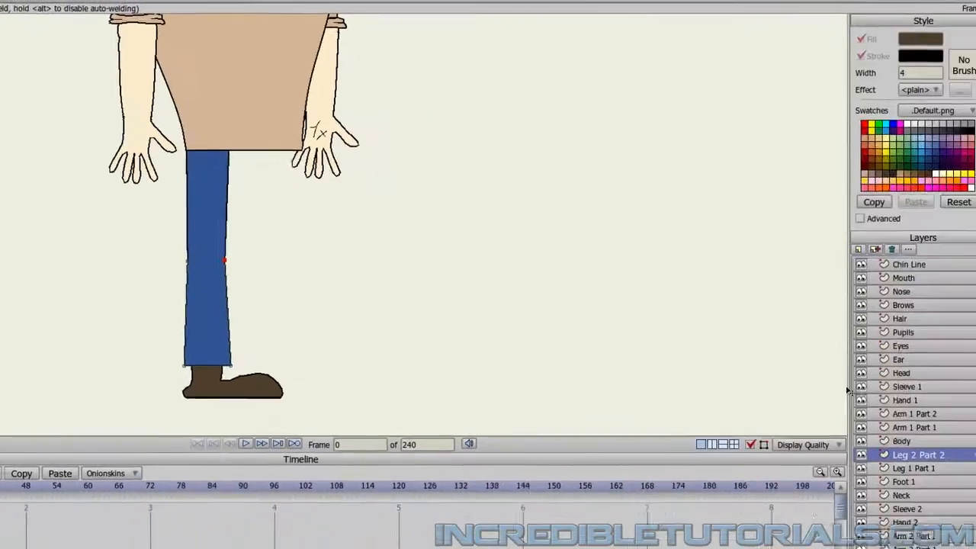
Duplicate the Leg 1 Part 1 layer and rename the copy Leg 2 Part 1.
{"action": "left_click", "coordinate": [902, 467]}
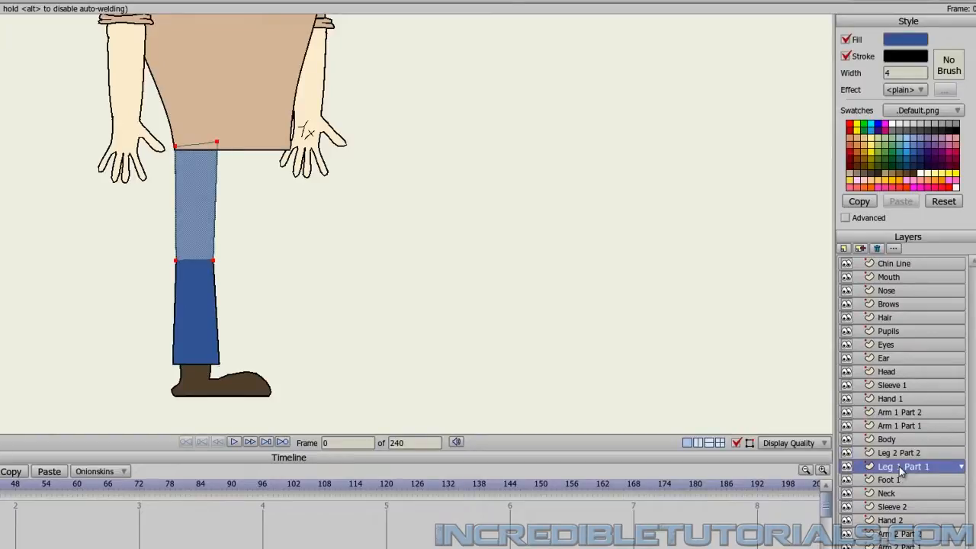
{"action": "left_click", "coordinate": [863, 249]}
{"action": "left_click", "coordinate": [906, 482]}
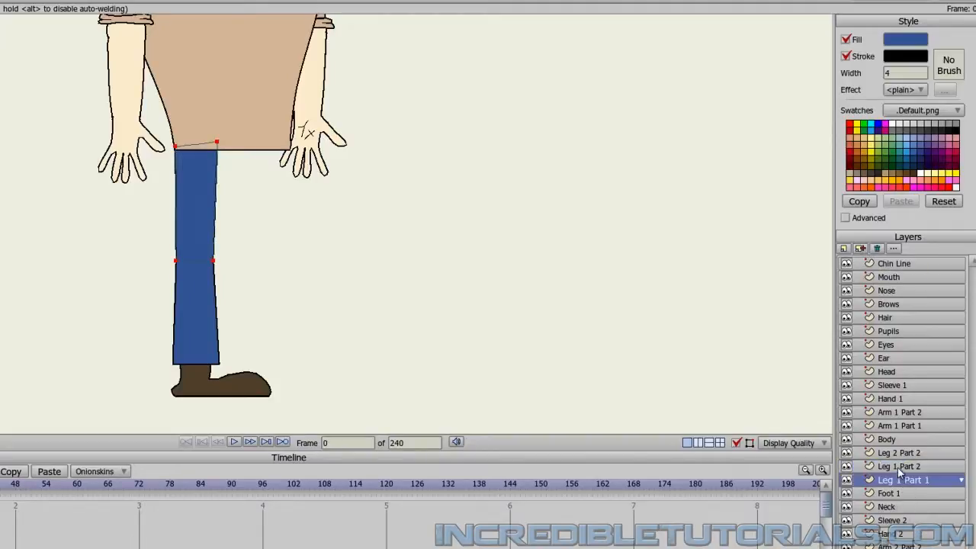
{"action": "left_click", "coordinate": [899, 467]}
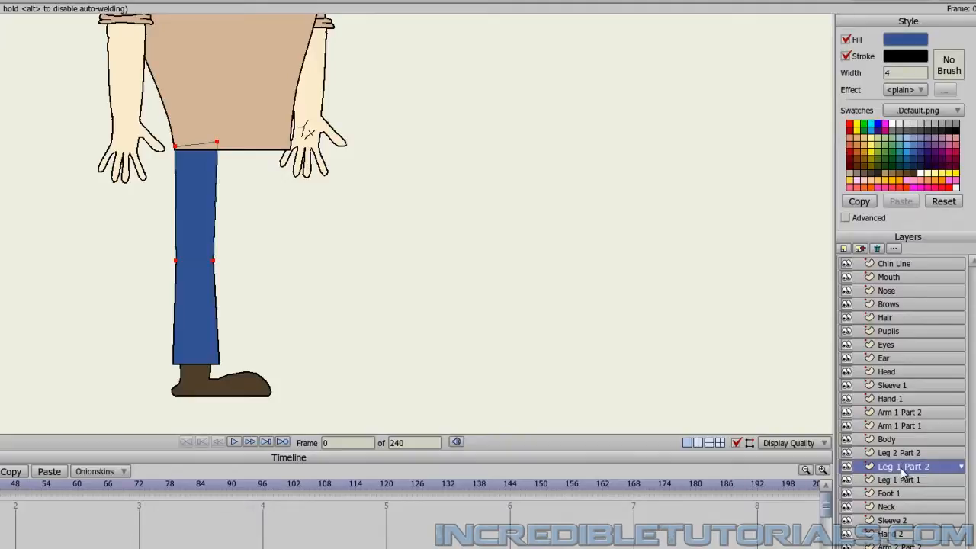
{"action": "double_click", "coordinate": [904, 467]}
{"action": "left_click", "coordinate": [307, 129]}
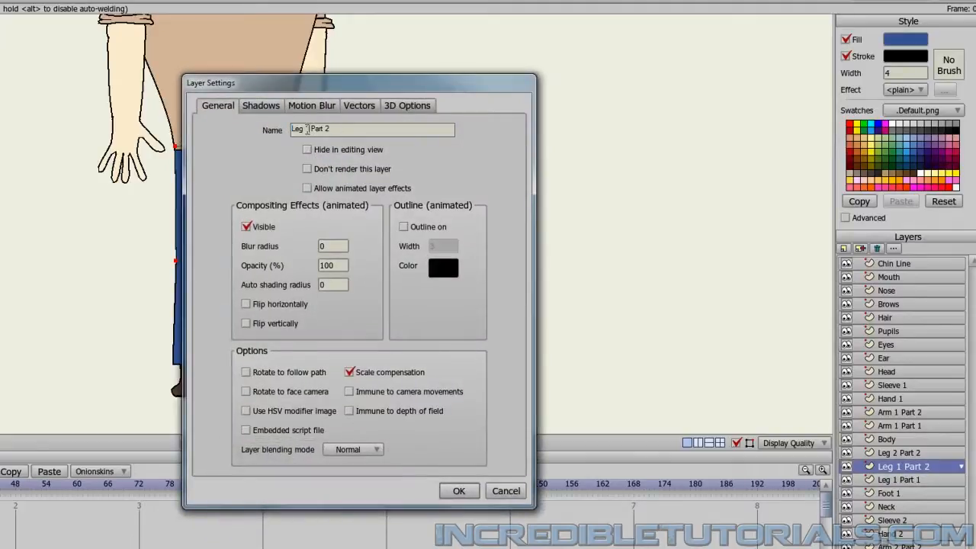
{"action": "type", "text": "2"}
{"action": "double_click", "coordinate": [326, 130]}
{"action": "type", "text": "1"}
{"action": "left_click", "coordinate": [457, 490]}
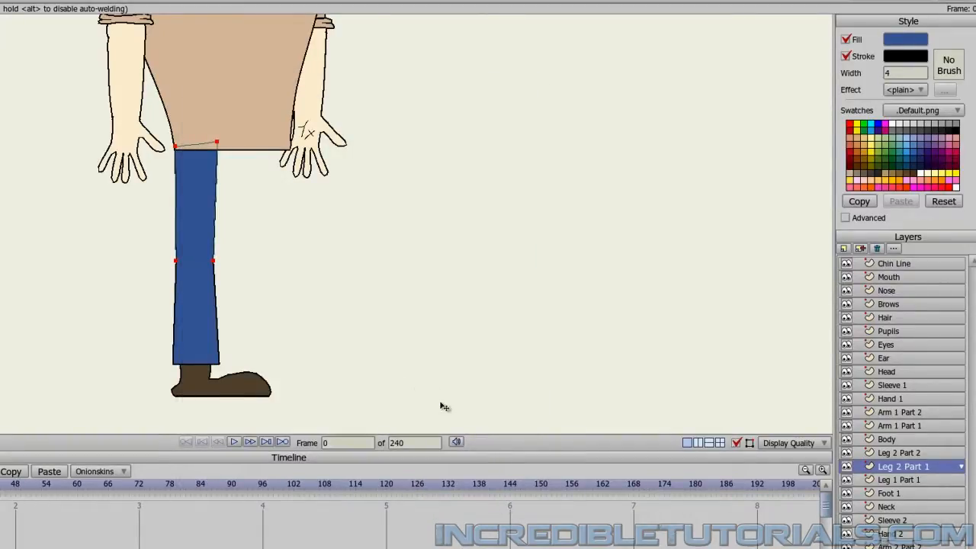
Place the Leg 2 Part 1 layer directly below Foot 1 and shift its thigh sideways to sit right beside the first leg.
{"action": "left_click_drag", "start_coordinate": [906, 468], "coordinate": [912, 488]}
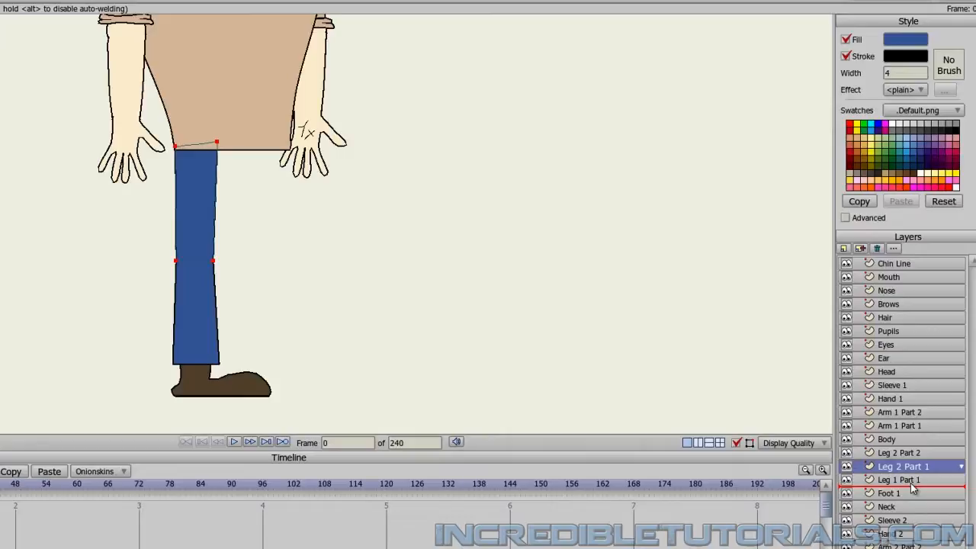
{"action": "left_click_drag", "start_coordinate": [913, 489], "coordinate": [915, 505]}
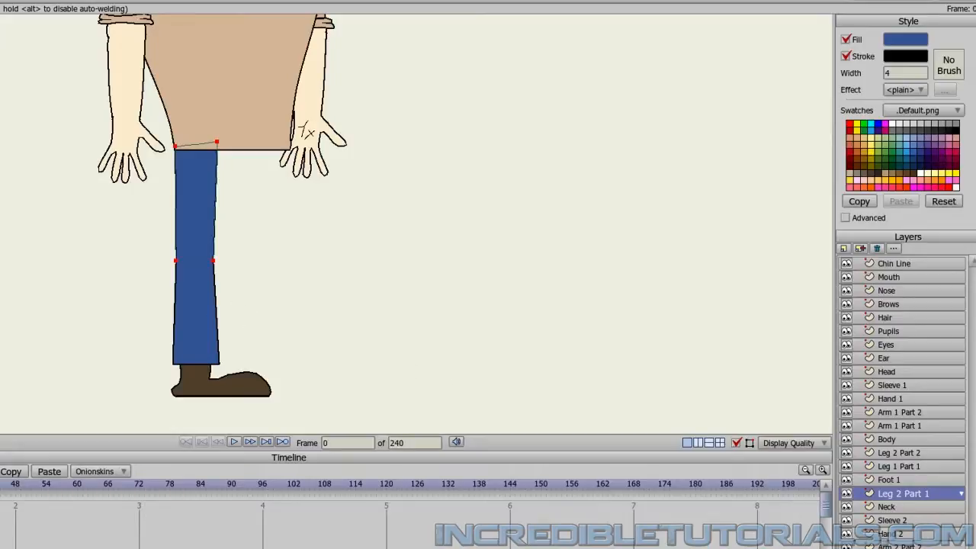
{"action": "left_click_drag", "start_coordinate": [190, 229], "coordinate": [235, 231]}
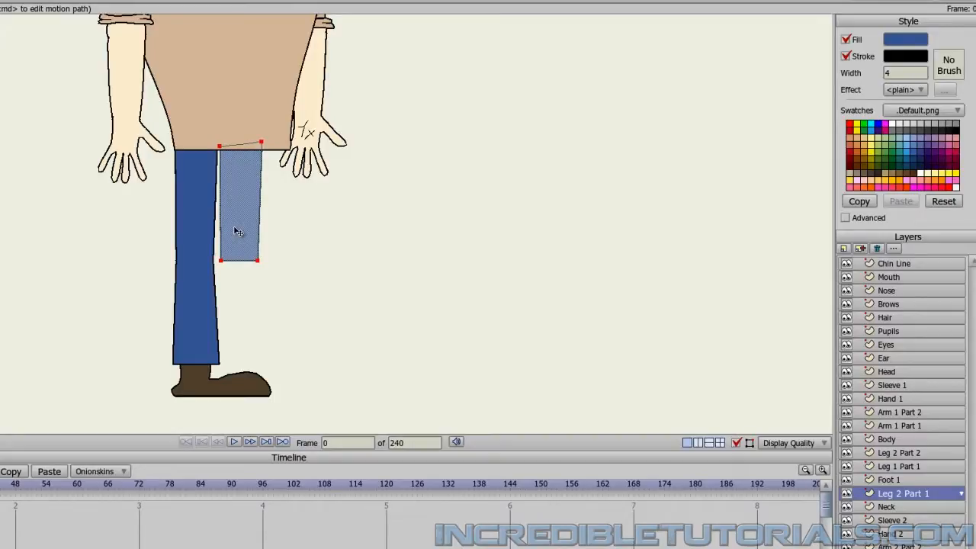
{"action": "left_click_drag", "start_coordinate": [235, 228], "coordinate": [232, 229]}
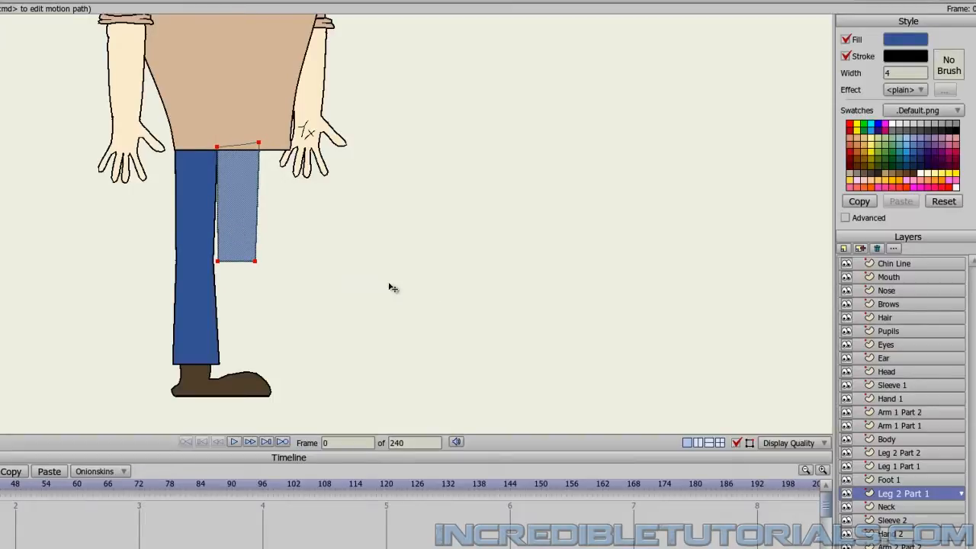
Duplicate the Leg 2 Part 2 lower-leg layer and place the copy between Foot 1 and Leg 2 Part 1.
{"action": "left_click", "coordinate": [912, 470]}
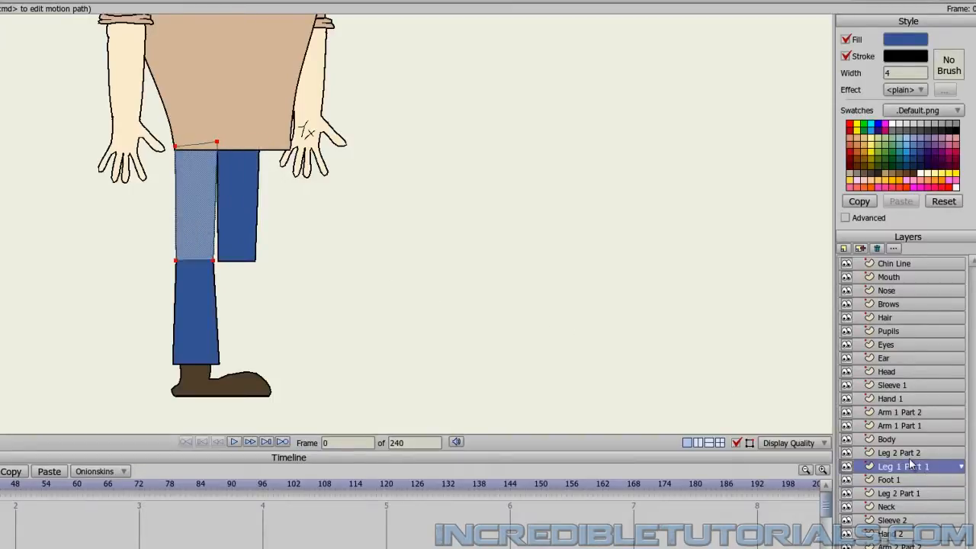
{"action": "left_click", "coordinate": [912, 455]}
{"action": "left_click", "coordinate": [860, 249]}
{"action": "left_click", "coordinate": [931, 425]}
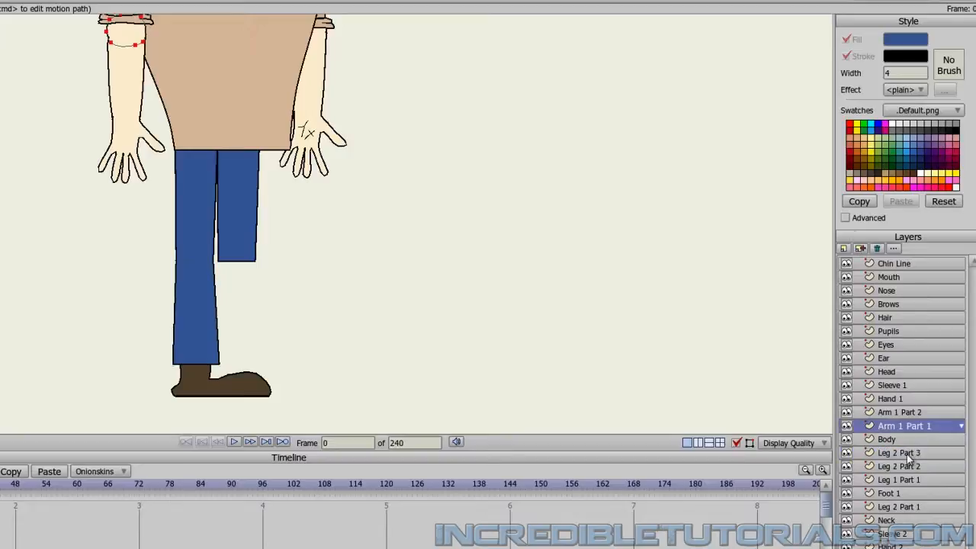
{"action": "left_click_drag", "start_coordinate": [908, 455], "coordinate": [906, 497]}
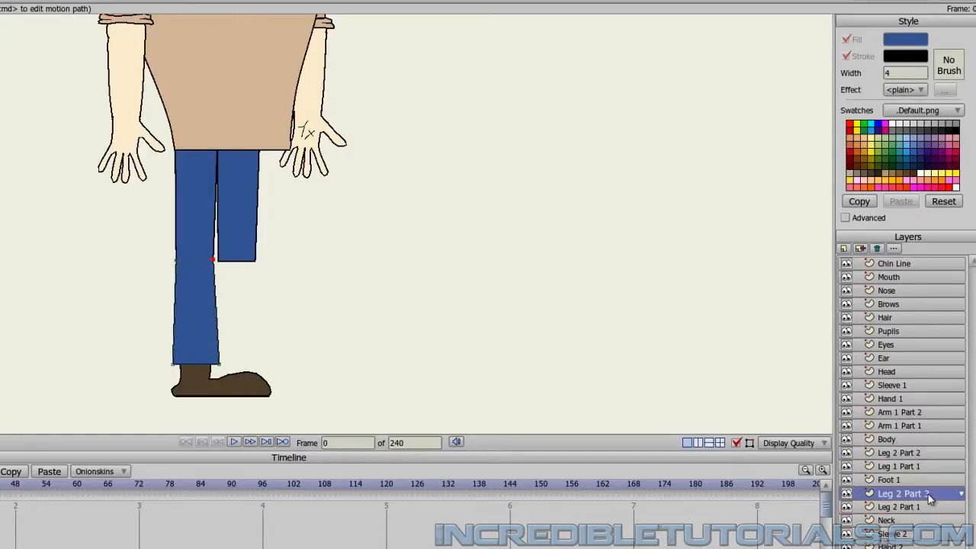
Rename the copied lower-leg layer Leg 2 Part 2 and shift its artwork sideways until it lines up under the second thigh.
{"action": "double_click", "coordinate": [928, 495]}
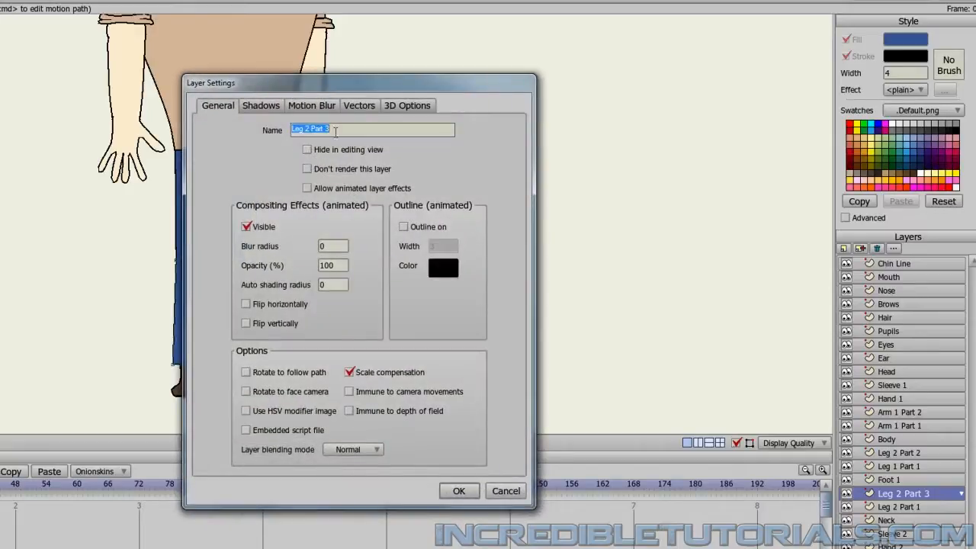
{"action": "left_click", "coordinate": [339, 132]}
{"action": "type", "text": "2"}
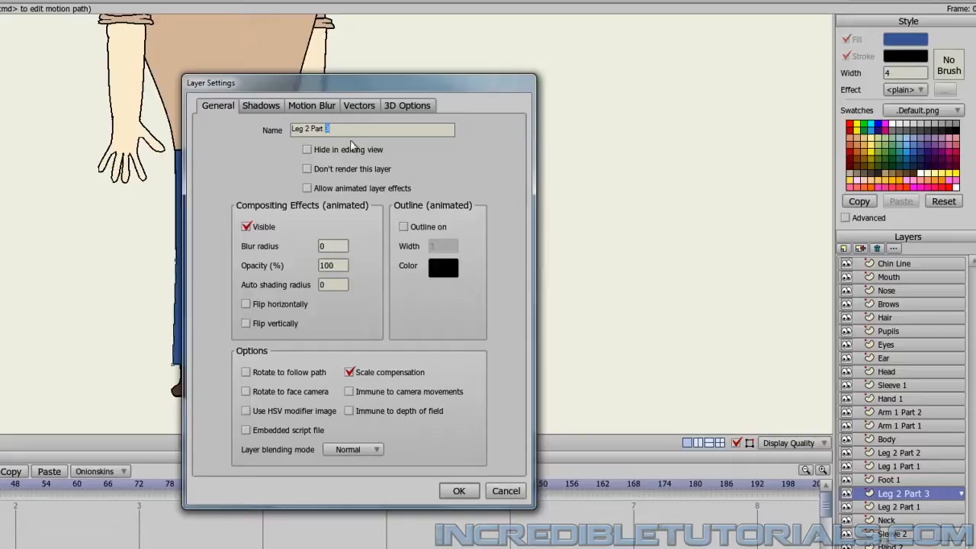
{"action": "left_click", "coordinate": [472, 496]}
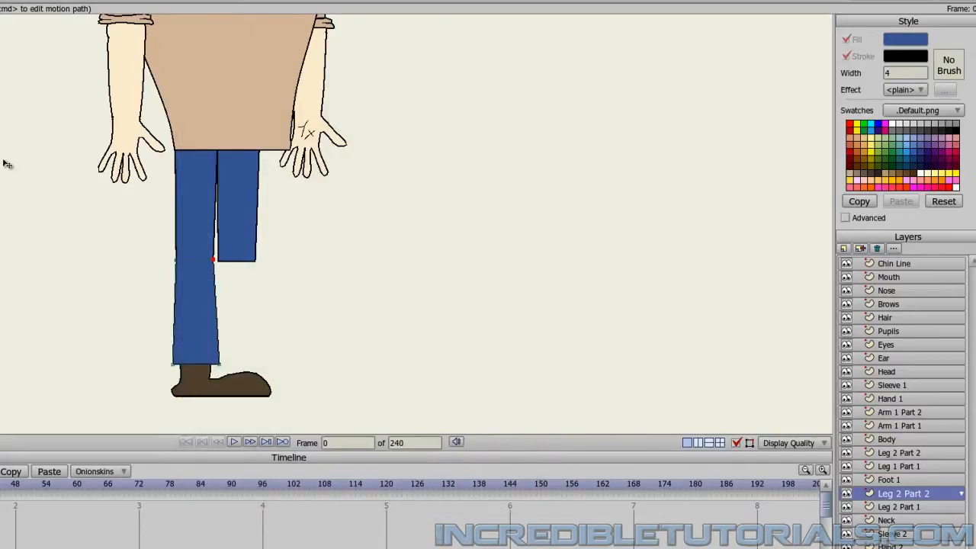
{"action": "left_click_drag", "start_coordinate": [194, 222], "coordinate": [237, 222]}
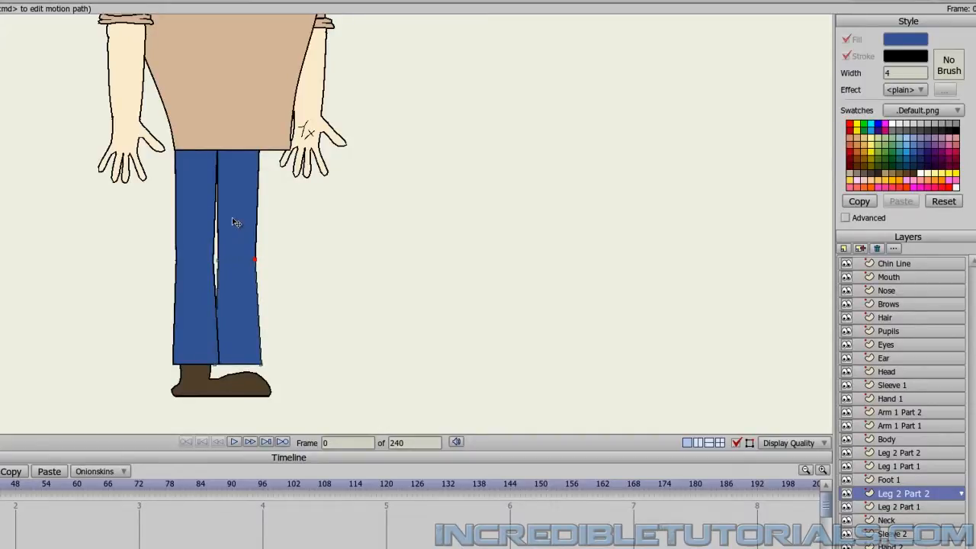
{"action": "left_click_drag", "start_coordinate": [236, 222], "coordinate": [237, 223]}
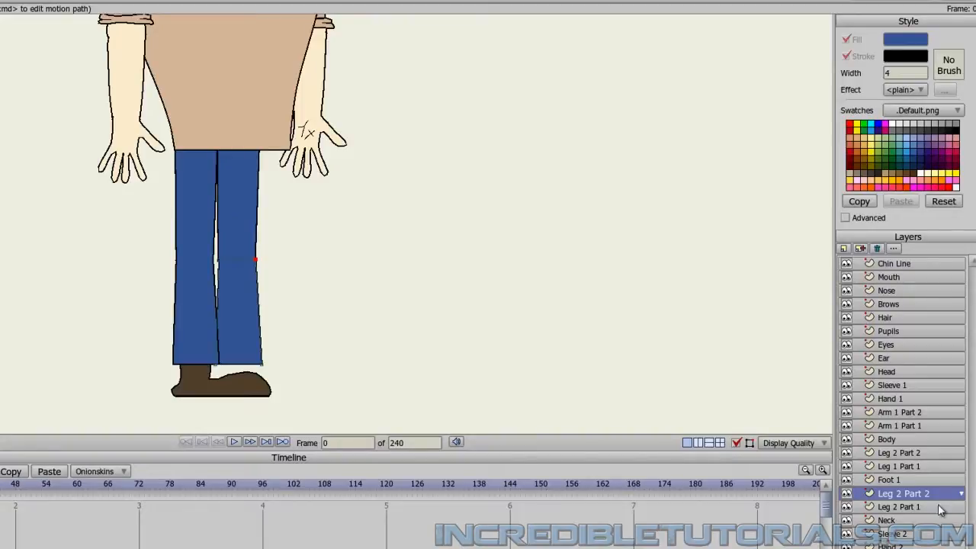
Duplicate the Foot 1 layer, order the copy below Leg 2 Part 1, and shift its shoe under the second trouser leg.
{"action": "left_click", "coordinate": [902, 481]}
{"action": "left_click", "coordinate": [861, 249]}
{"action": "left_click", "coordinate": [919, 440]}
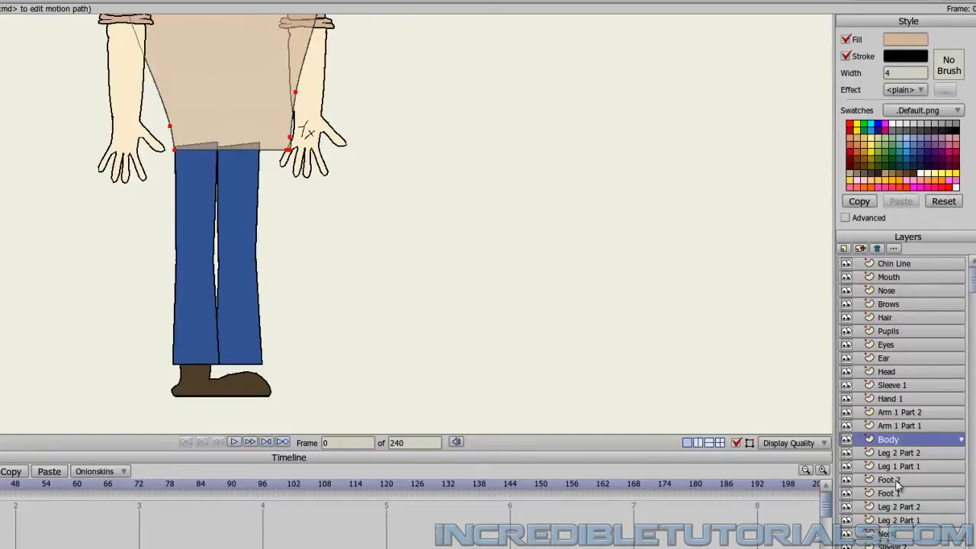
{"action": "left_click", "coordinate": [892, 479]}
{"action": "left_click_drag", "start_coordinate": [892, 479], "coordinate": [892, 521]}
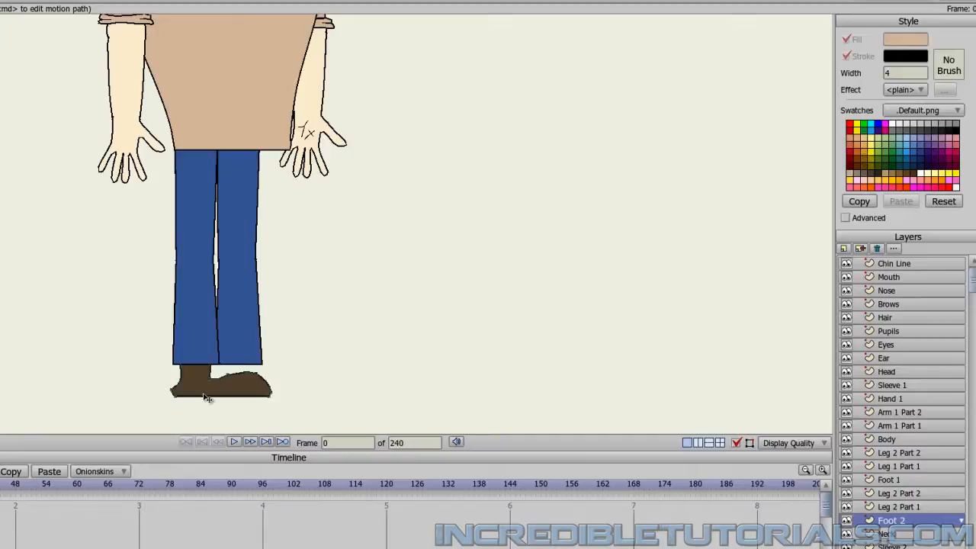
{"action": "left_click_drag", "start_coordinate": [202, 393], "coordinate": [250, 395]}
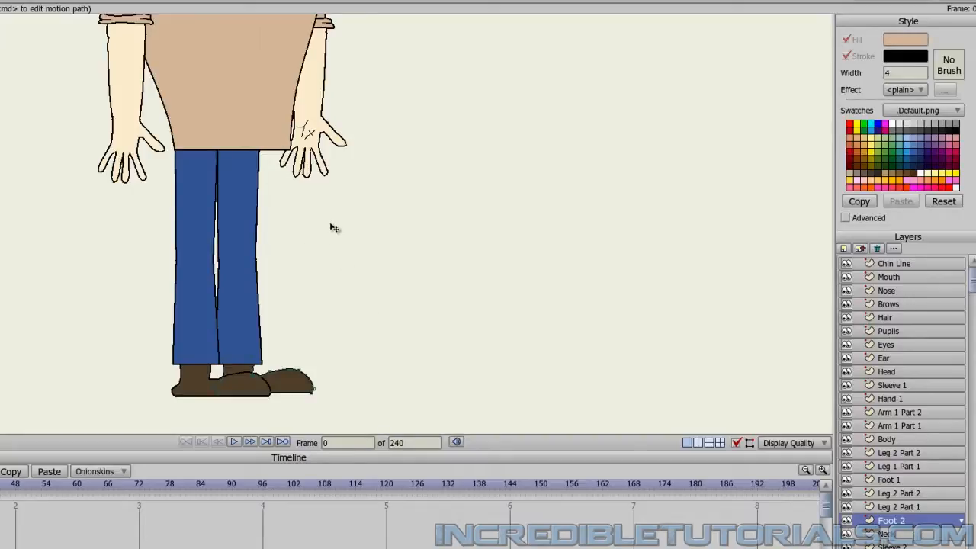
On the Body layer, narrow the whole shirt horizontally with Scale Points so it fits the width of the two legs.
{"action": "scroll", "coordinate": [349, 275], "scroll_direction": "up", "scroll_amount": 4}
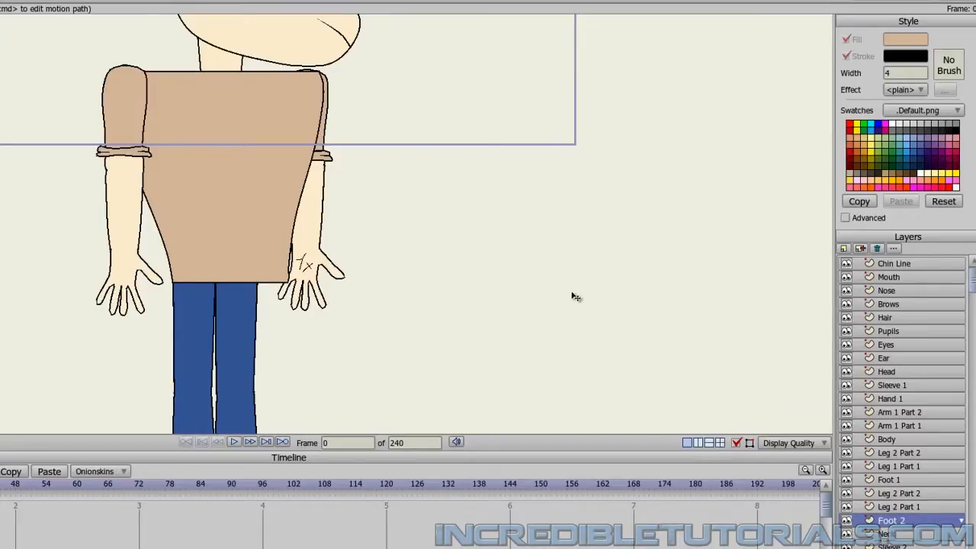
{"action": "scroll", "coordinate": [592, 298], "scroll_direction": "down", "scroll_amount": 4}
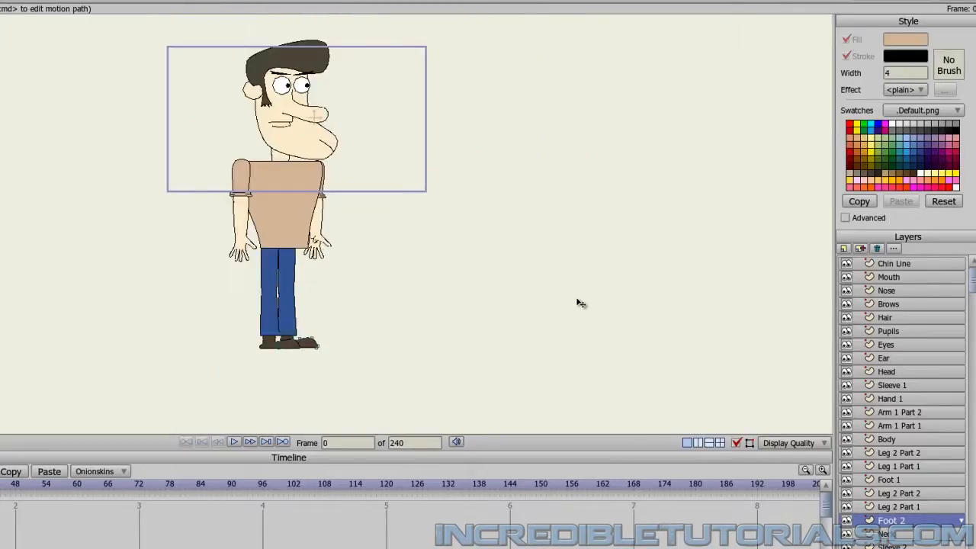
{"action": "scroll", "coordinate": [578, 303], "scroll_direction": "up", "scroll_amount": 4}
{"action": "scroll", "coordinate": [579, 304], "scroll_direction": "down", "scroll_amount": 1}
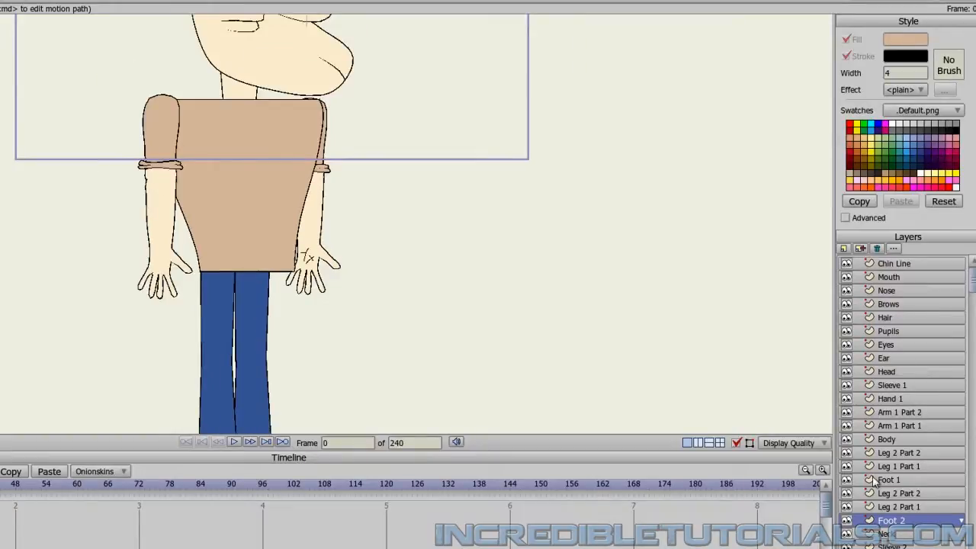
{"action": "left_click", "coordinate": [888, 440]}
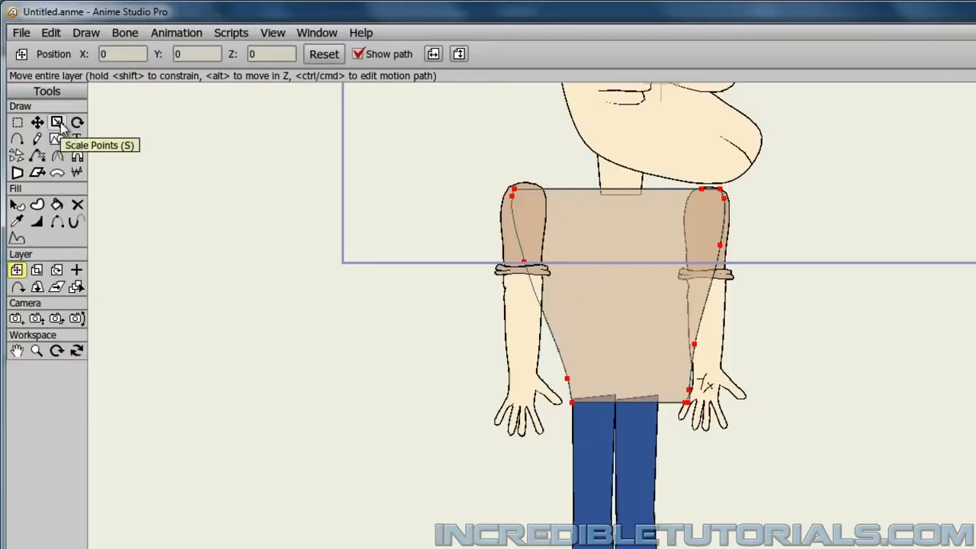
{"action": "left_click", "coordinate": [58, 123]}
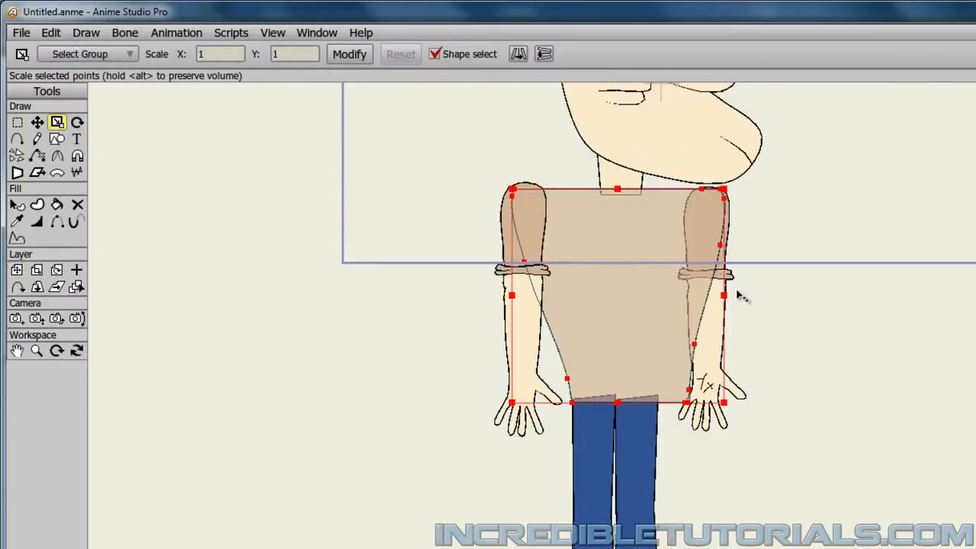
{"action": "left_click_drag", "start_coordinate": [727, 302], "coordinate": [700, 300]}
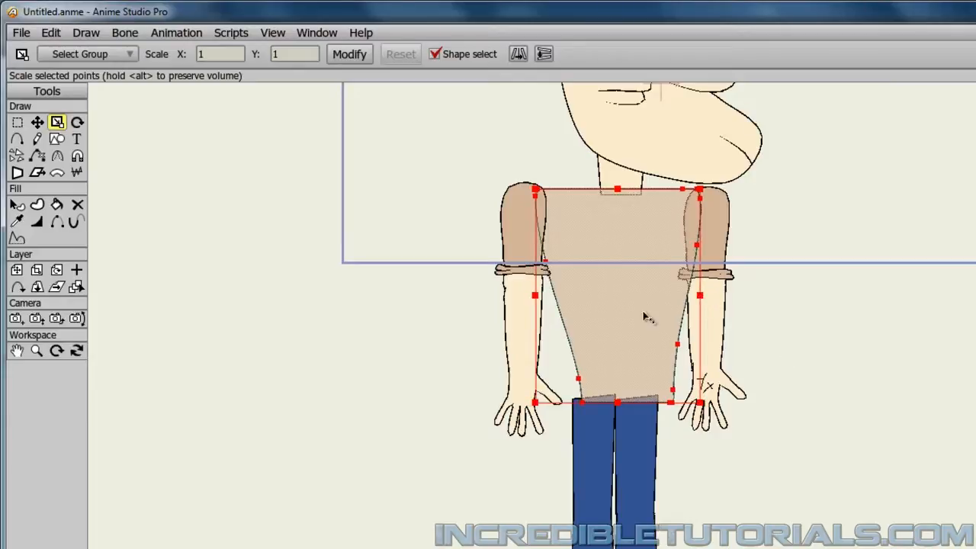
Move the narrowed shirt slightly left so its lower left corner meets the outer edge of the first leg.
{"action": "left_click", "coordinate": [36, 122]}
{"action": "left_click_drag", "start_coordinate": [610, 344], "coordinate": [604, 342]}
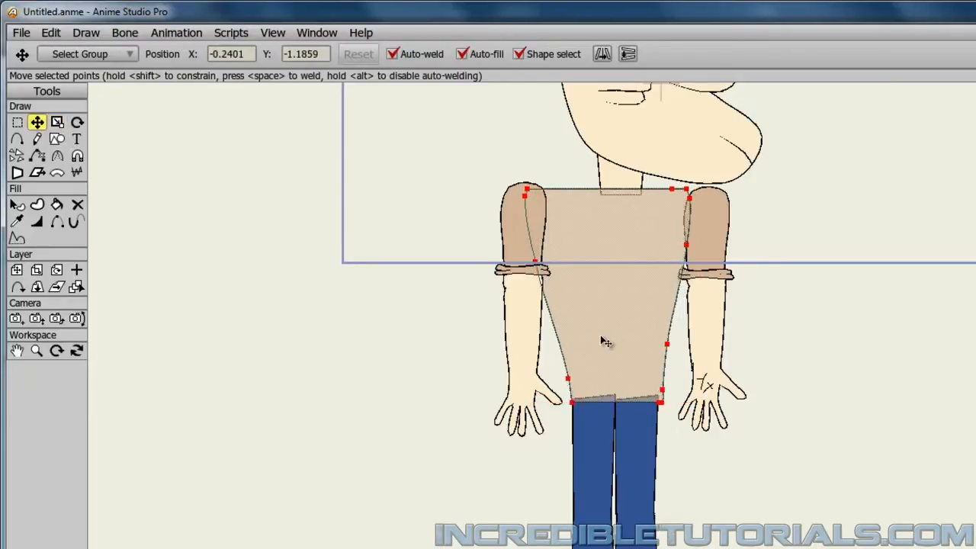
{"action": "left_click", "coordinate": [279, 389]}
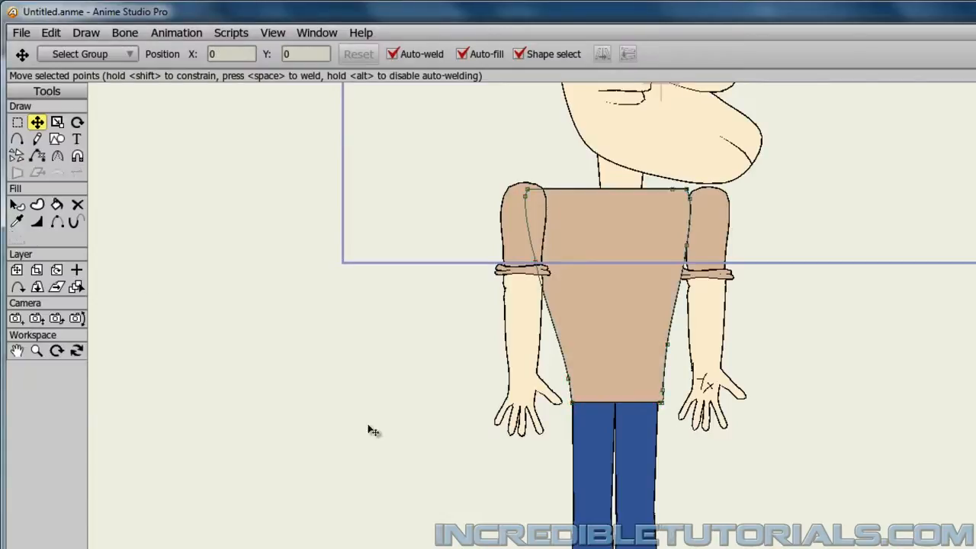
Move the points at the shirt's lower right corner inward so the hem ends at the second leg's outer edge and the side runs smoothly.
{"action": "scroll", "coordinate": [696, 527], "scroll_direction": "up", "scroll_amount": 3}
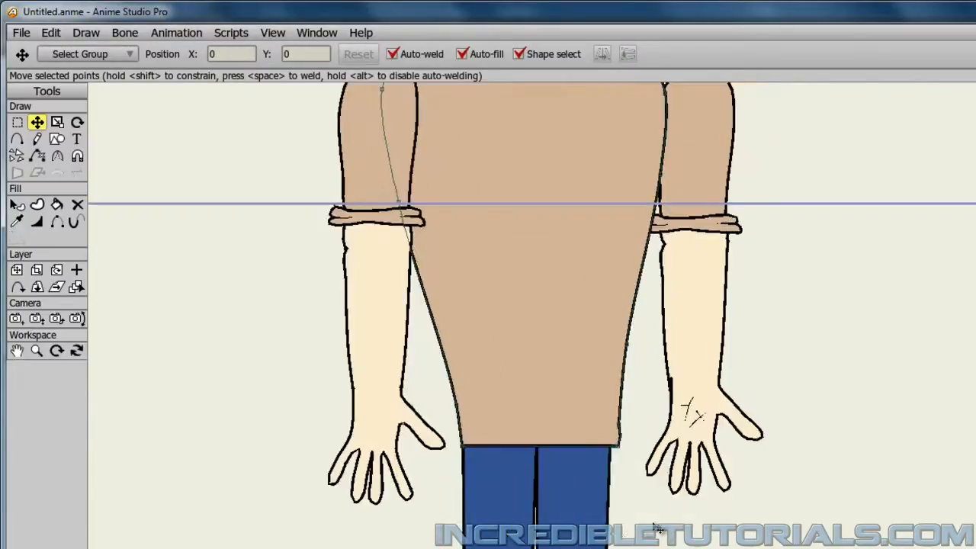
{"action": "scroll", "coordinate": [657, 528], "scroll_direction": "up", "scroll_amount": 4}
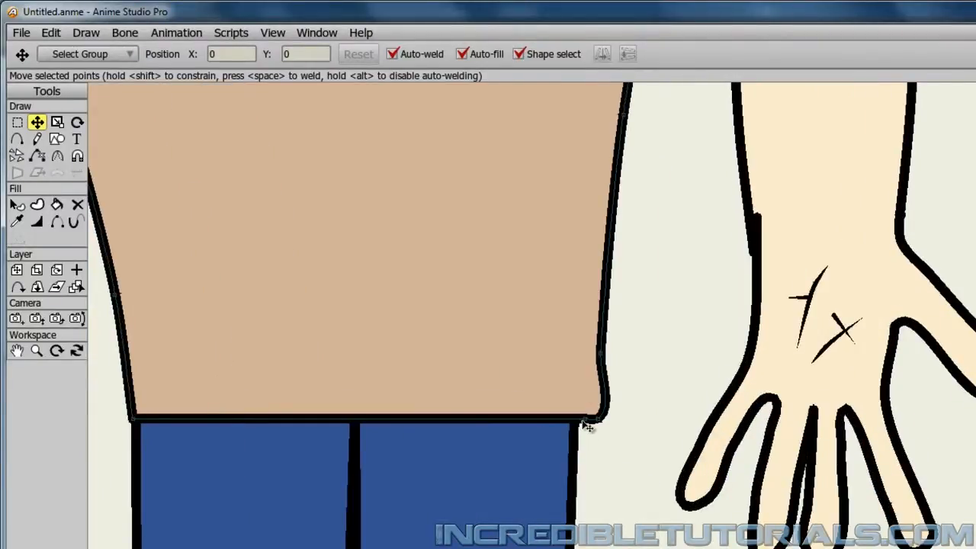
{"action": "left_click_drag", "start_coordinate": [588, 425], "coordinate": [577, 420]}
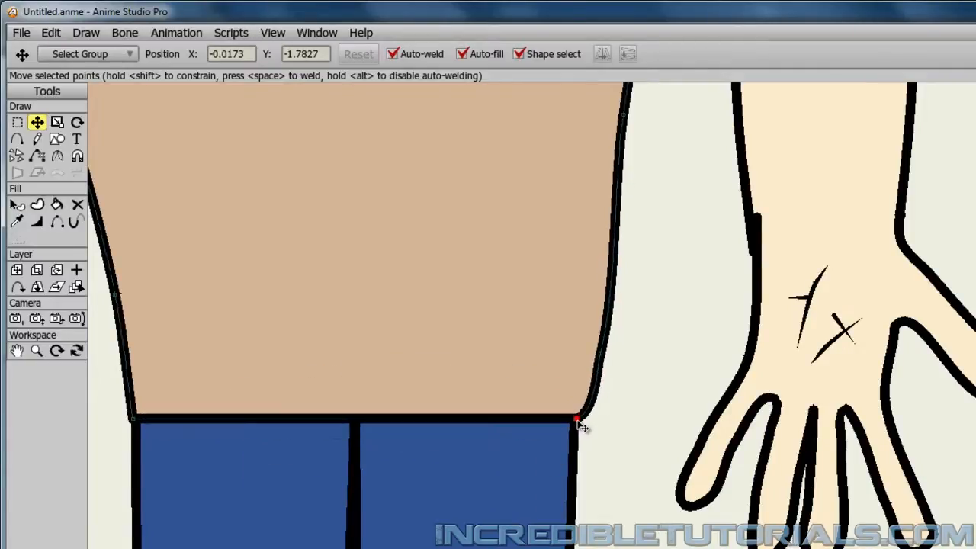
{"action": "left_click_drag", "start_coordinate": [602, 360], "coordinate": [584, 406]}
{"action": "left_click", "coordinate": [643, 403]}
{"action": "left_click", "coordinate": [583, 411]}
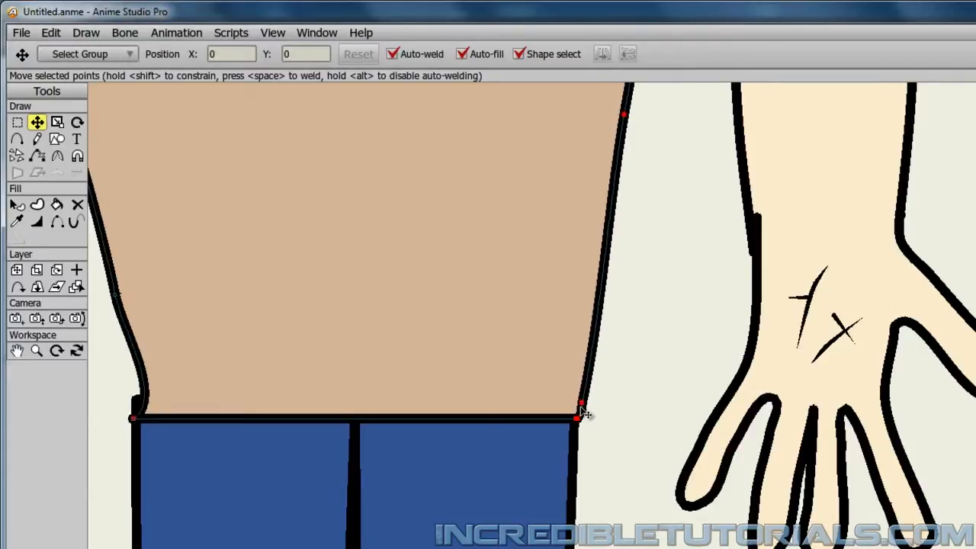
{"action": "left_click", "coordinate": [582, 414]}
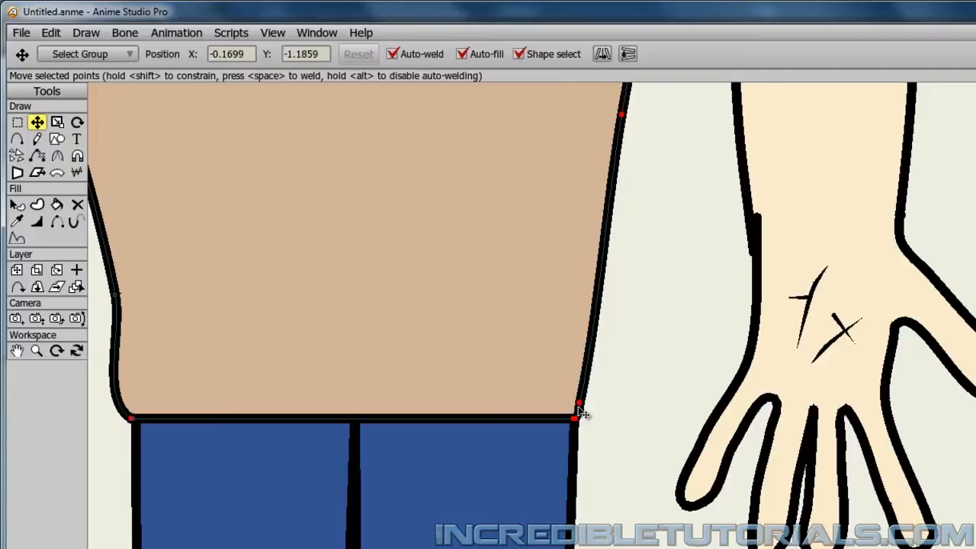
{"action": "left_click", "coordinate": [630, 415]}
{"action": "scroll", "coordinate": [622, 420], "scroll_direction": "down", "scroll_amount": 4}
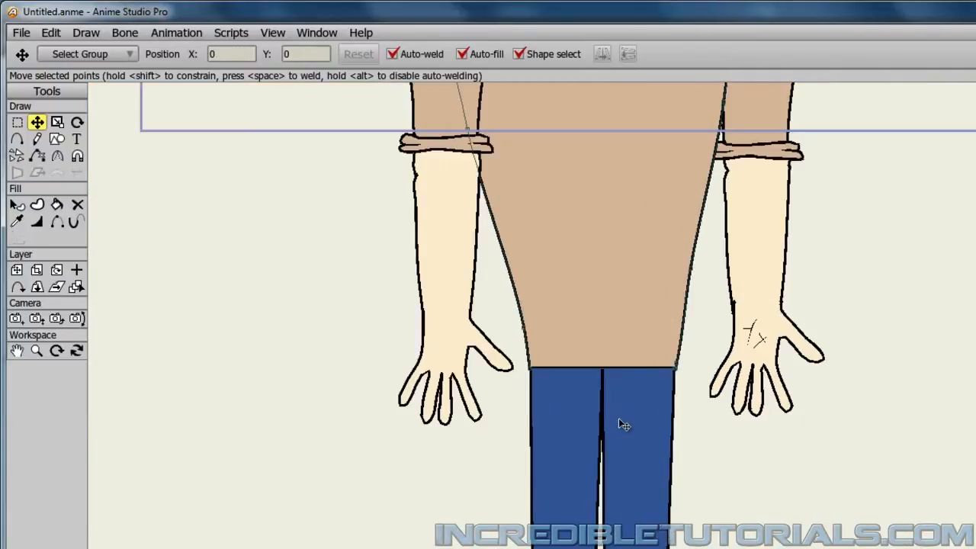
{"action": "scroll", "coordinate": [619, 420], "scroll_direction": "down", "scroll_amount": 5}
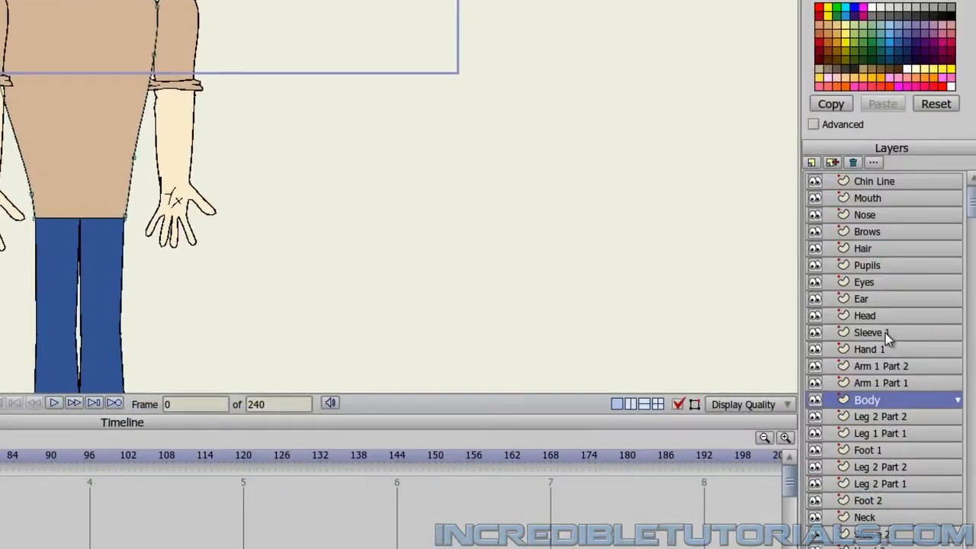
Move the first arm inward toward the narrowed shirt, shifting the Sleeve 1, Hand 1, Arm 1 Part 2 and Arm 1 Part 1 layers together.
{"action": "left_click", "coordinate": [886, 333]}
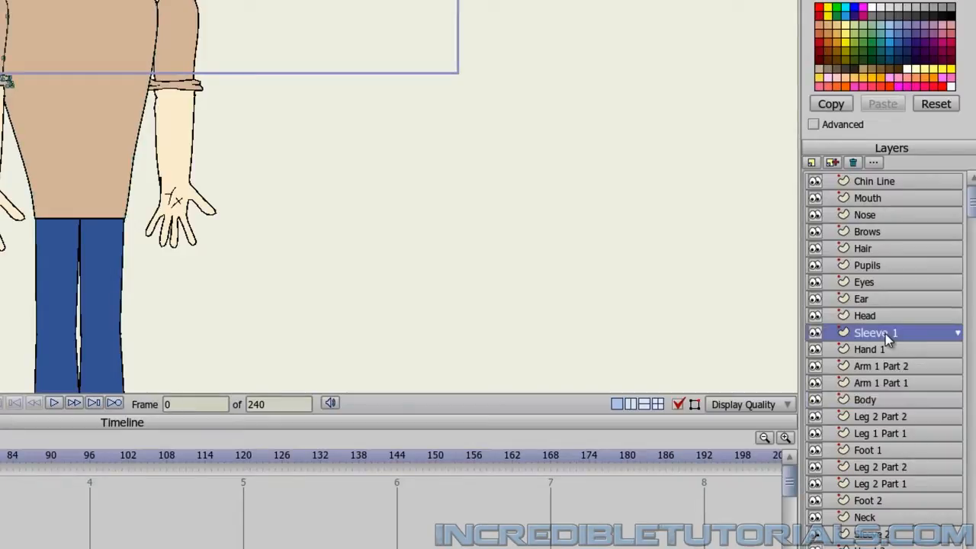
{"action": "left_click", "coordinate": [895, 384], "text": "shift"}
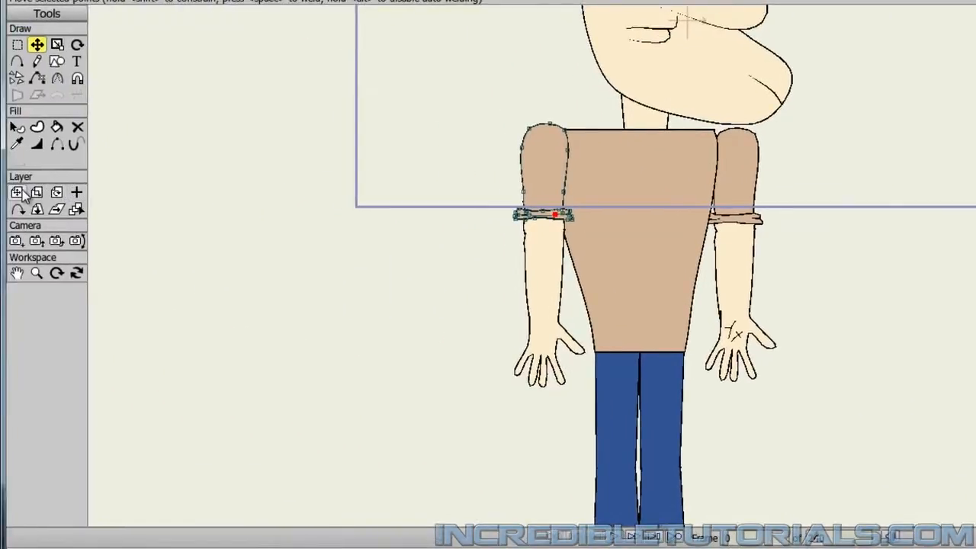
{"action": "left_click", "coordinate": [16, 192]}
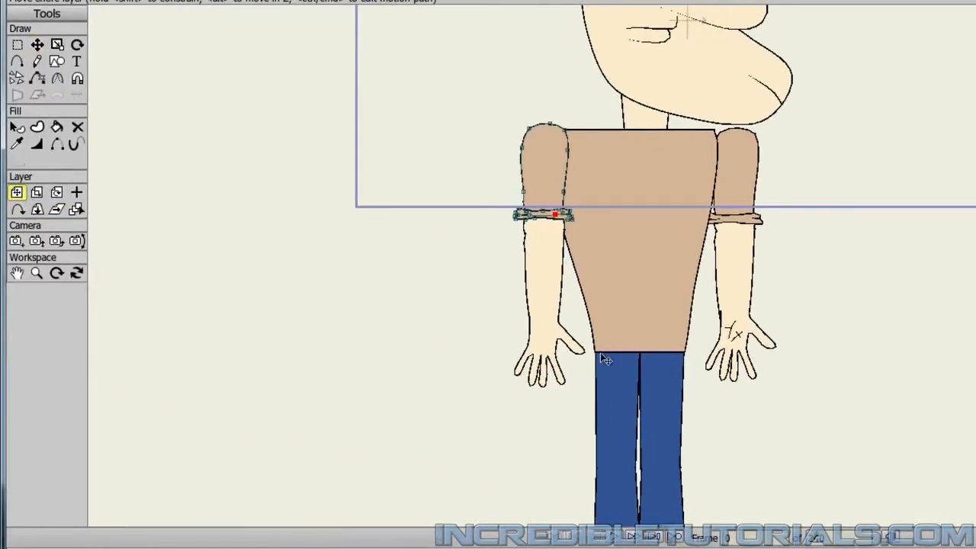
{"action": "left_click_drag", "start_coordinate": [535, 303], "coordinate": [558, 307]}
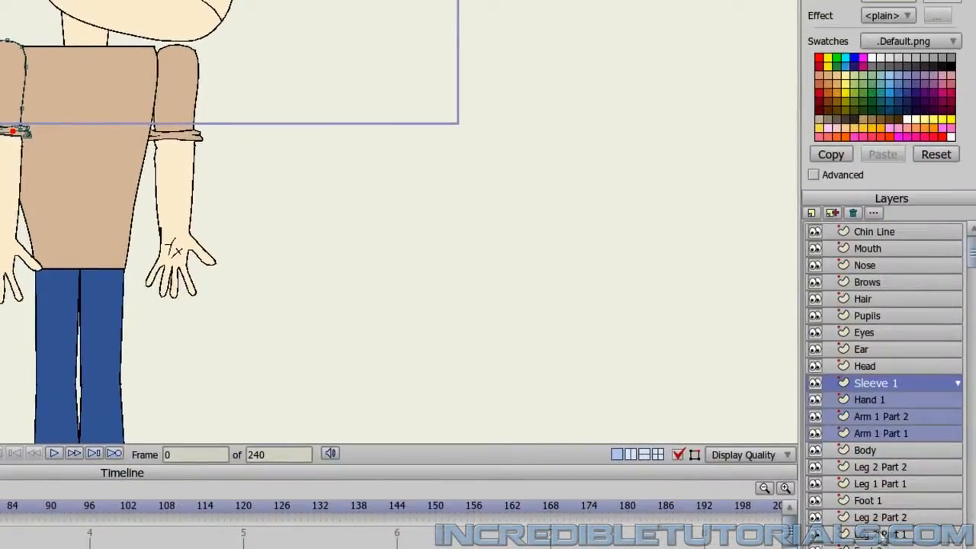
Move all layers of the second arm together toward the body so the arm sits partly behind the shirt.
{"action": "left_click", "coordinate": [873, 548]}
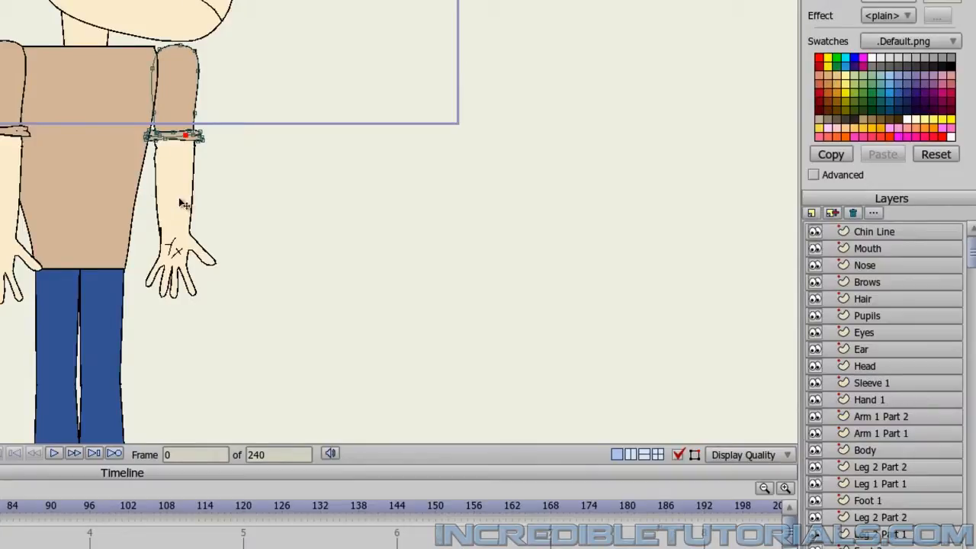
{"action": "left_click_drag", "start_coordinate": [190, 206], "coordinate": [159, 208]}
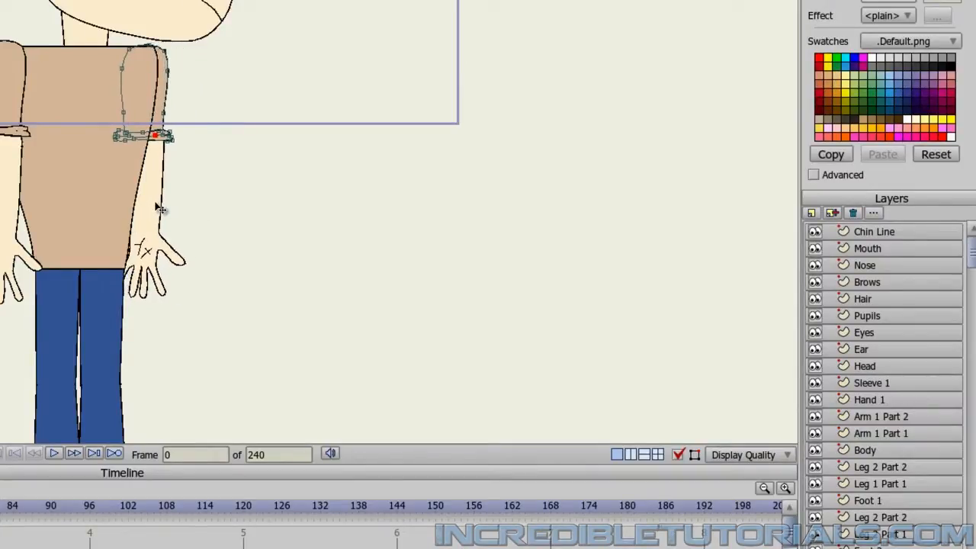
{"action": "scroll", "coordinate": [259, 246], "scroll_direction": "down", "scroll_amount": 3}
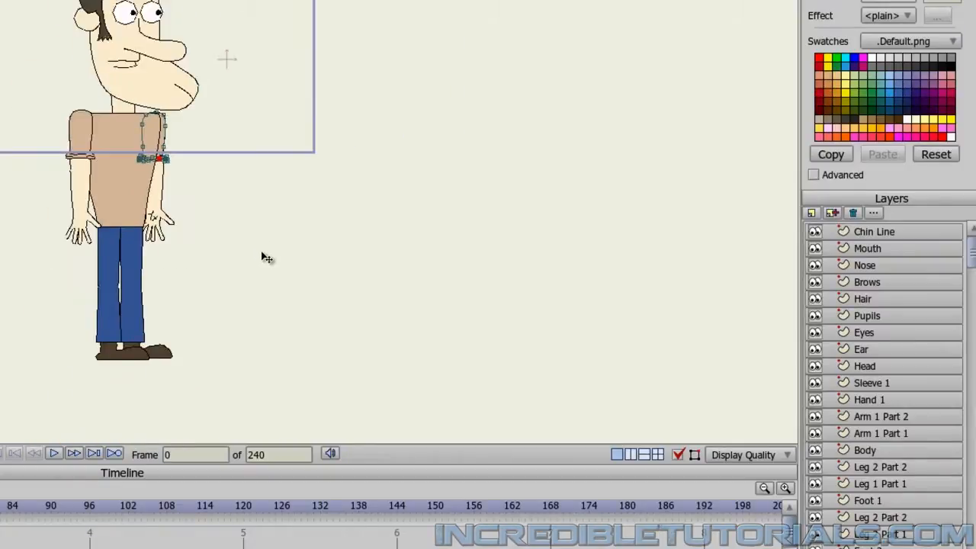
{"action": "scroll", "coordinate": [261, 257], "scroll_direction": "up", "scroll_amount": 3}
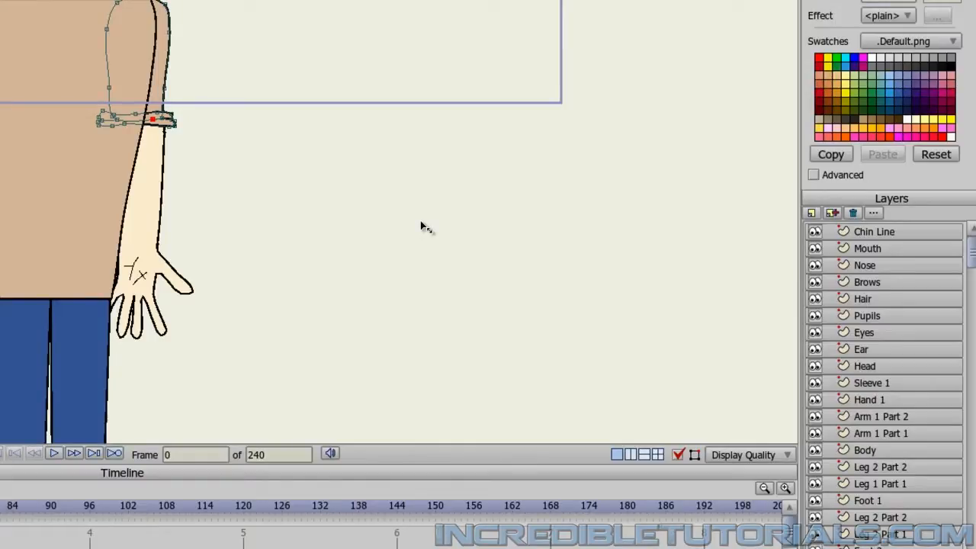
On the Body layer, draw a V-shaped neckline with sharp corners from the shirt's top edge below the neck.
{"action": "left_click", "coordinate": [870, 450]}
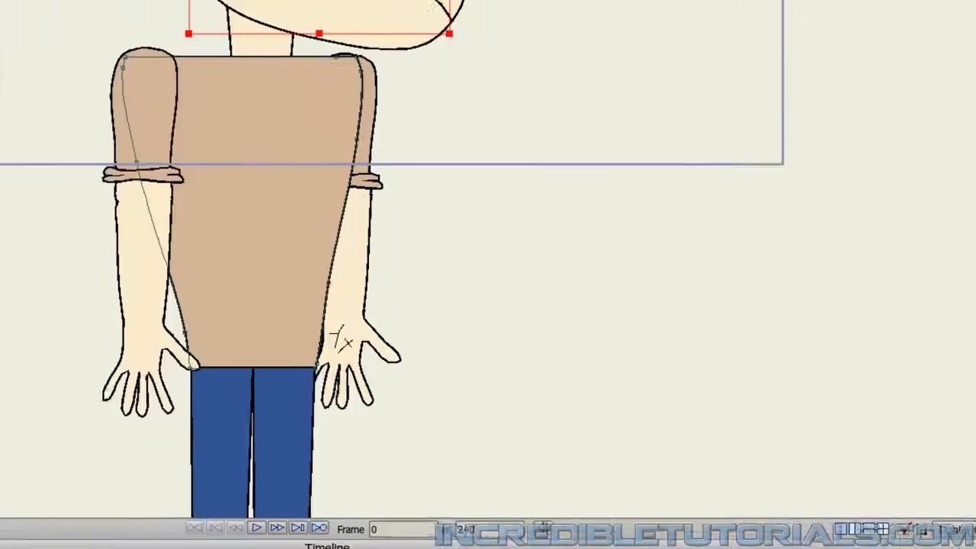
{"action": "left_click", "coordinate": [19, 155]}
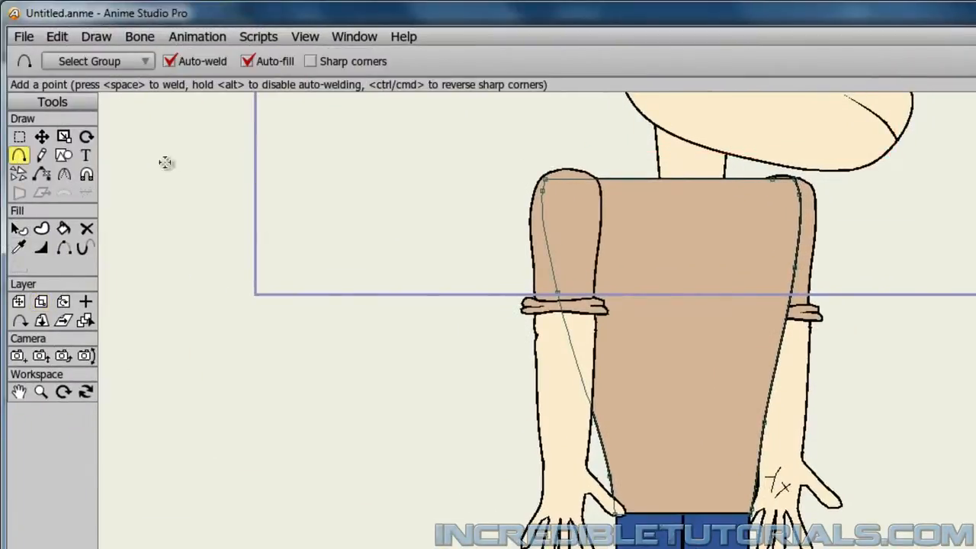
{"action": "scroll", "coordinate": [630, 219], "scroll_direction": "up", "scroll_amount": 2}
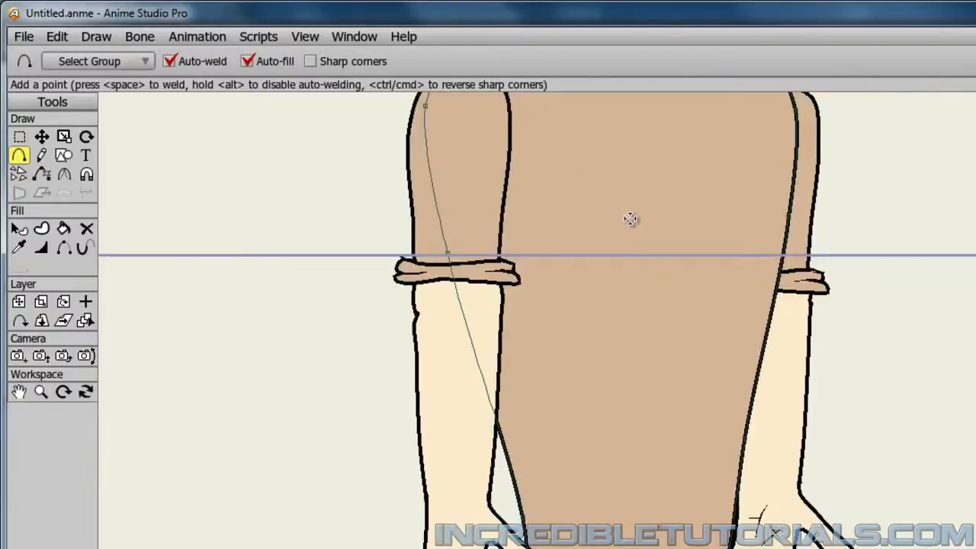
{"action": "scroll", "coordinate": [636, 229], "scroll_direction": "up", "scroll_amount": 1}
{"action": "scroll", "coordinate": [811, 460], "scroll_direction": "up", "scroll_amount": 2}
{"action": "left_click_drag", "start_coordinate": [591, 210], "coordinate": [630, 413]}
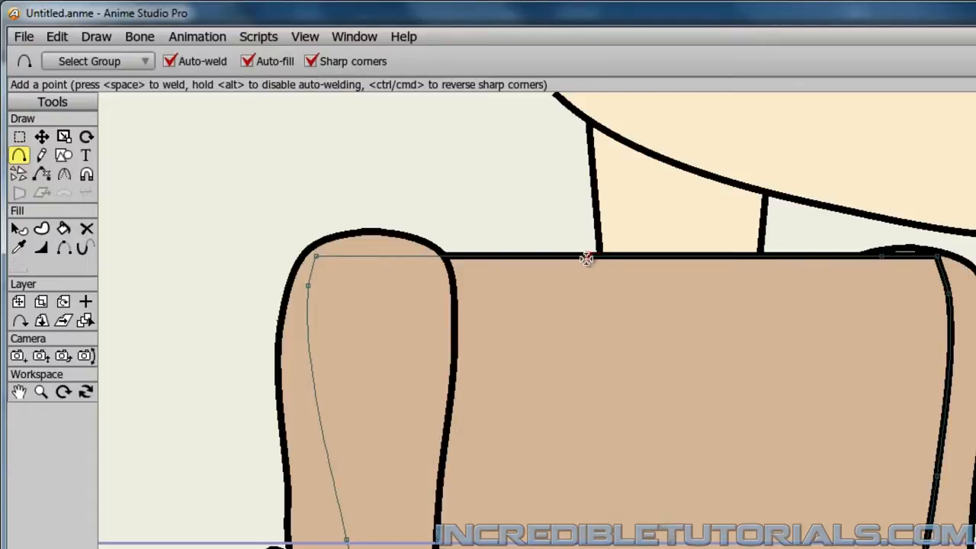
{"action": "left_click_drag", "start_coordinate": [587, 259], "coordinate": [690, 392]}
{"action": "left_click_drag", "start_coordinate": [689, 392], "coordinate": [771, 257]}
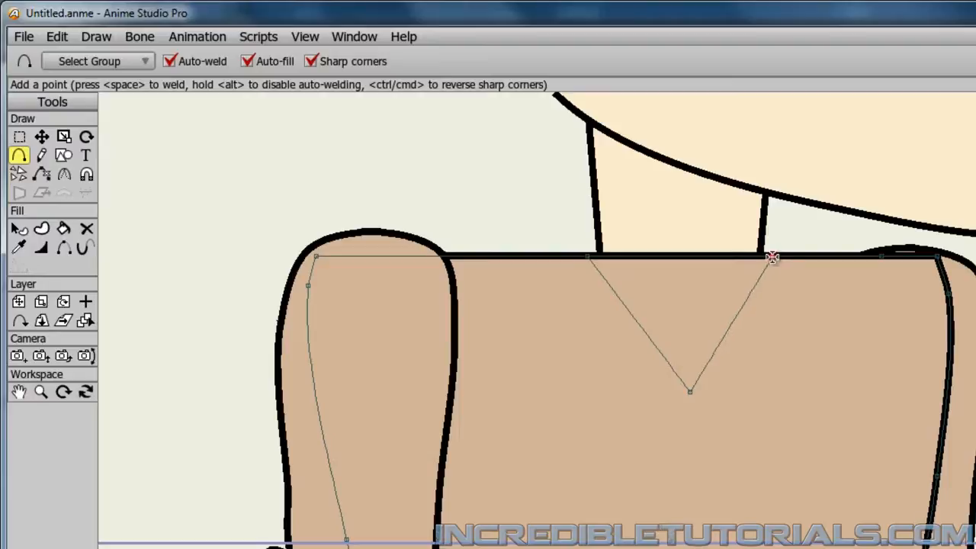
Fill the V neckline with the skin colour and give it an outline, using the Paint Bucket set to Both.
{"action": "left_click", "coordinate": [43, 138]}
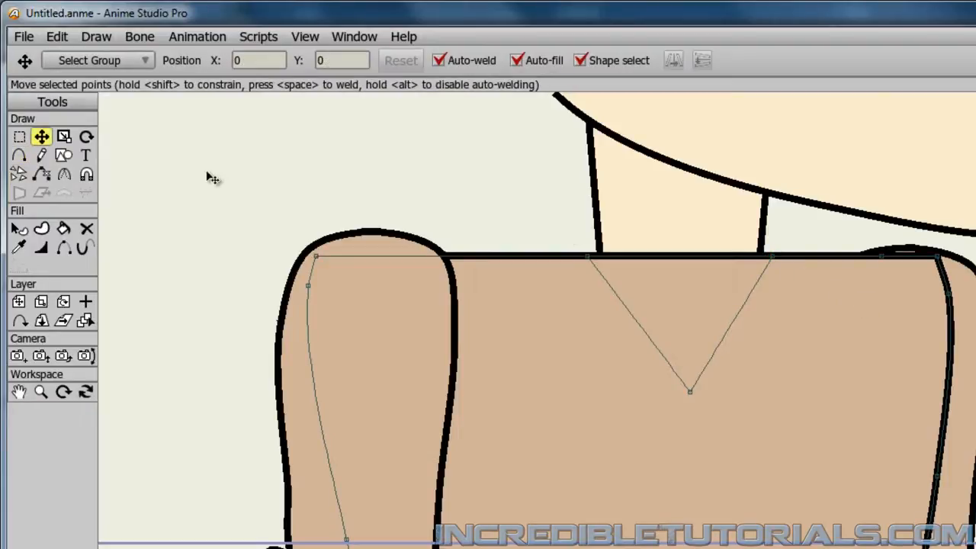
{"action": "left_click", "coordinate": [64, 230]}
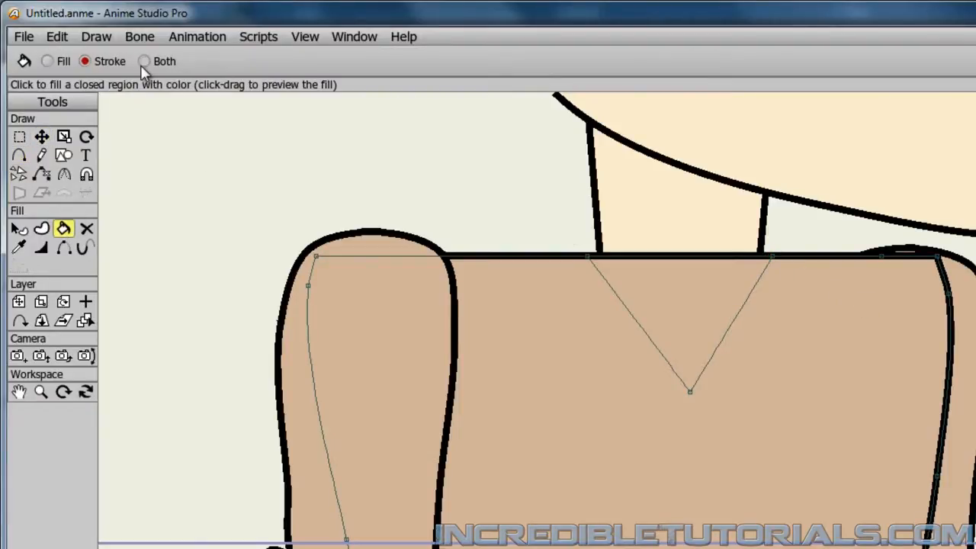
{"action": "left_click", "coordinate": [143, 61]}
{"action": "left_click", "coordinate": [19, 249]}
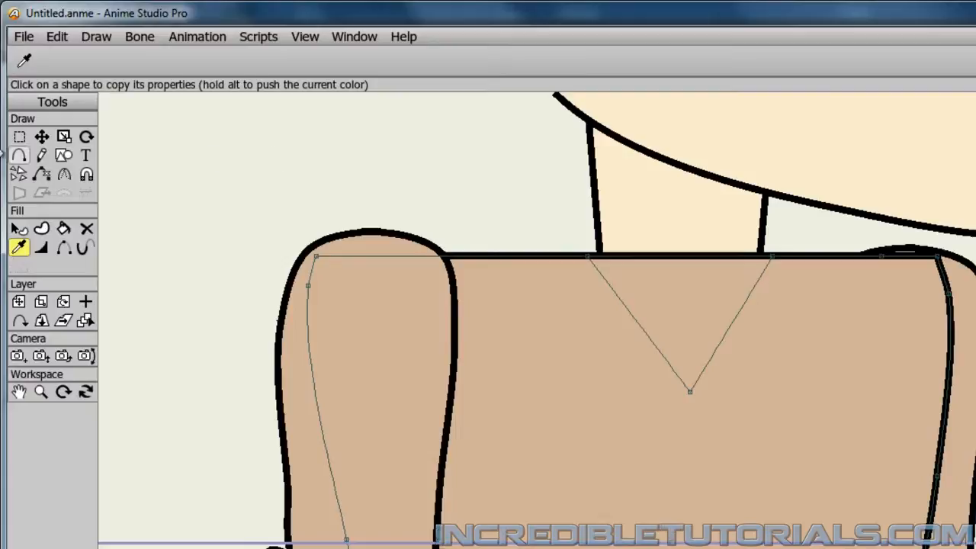
{"action": "left_click", "coordinate": [63, 230]}
{"action": "left_click", "coordinate": [674, 307]}
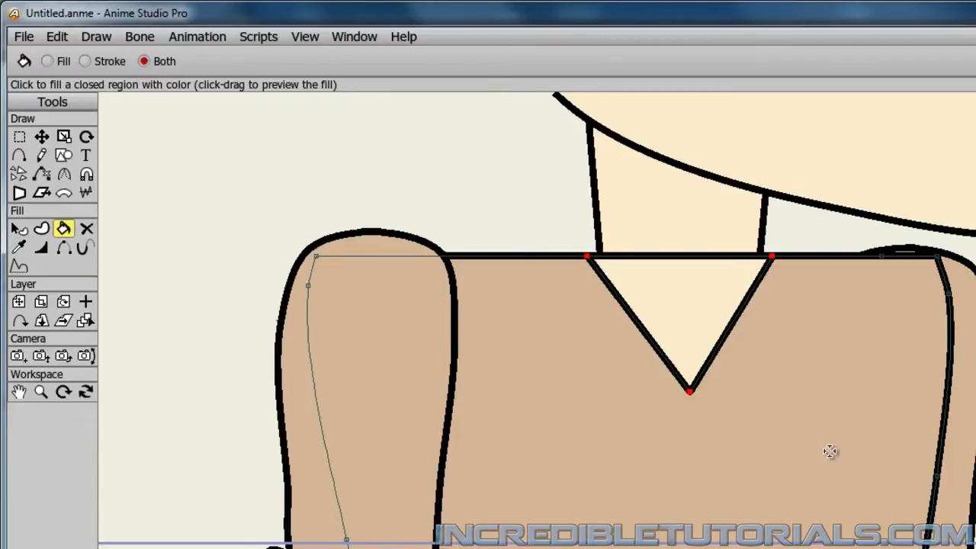
Hide the shirt's top edge between the two upper points of the V so the neck runs into it.
{"action": "left_click", "coordinate": [41, 136]}
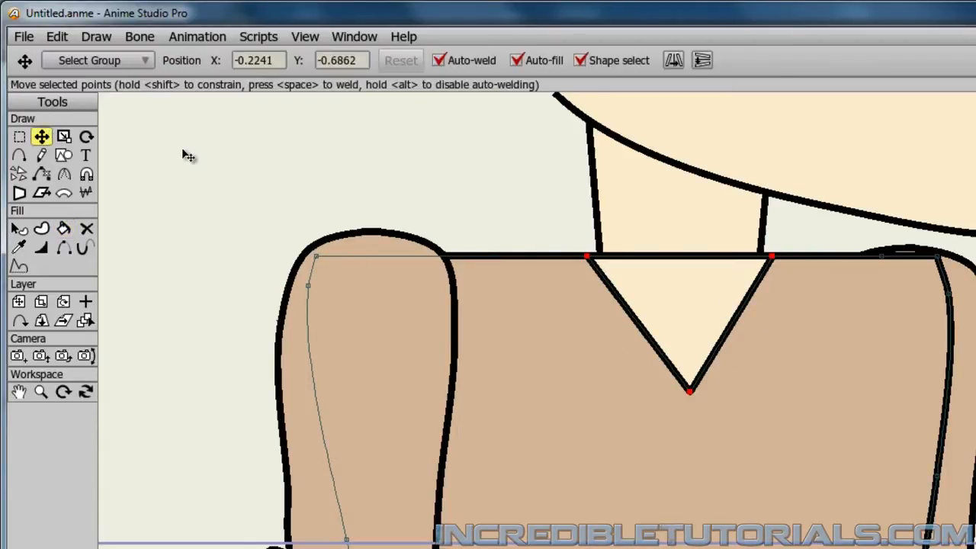
{"action": "left_click", "coordinate": [183, 154]}
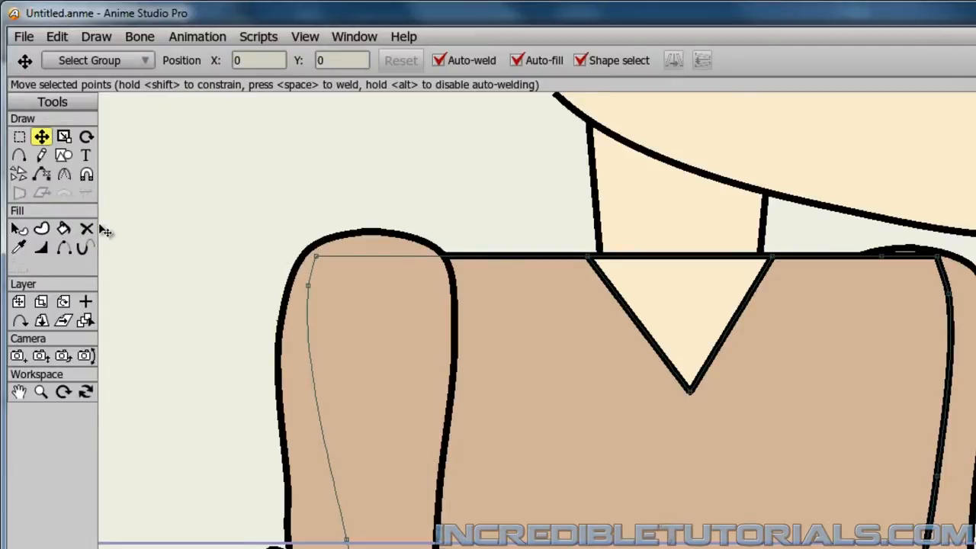
{"action": "left_click", "coordinate": [64, 249]}
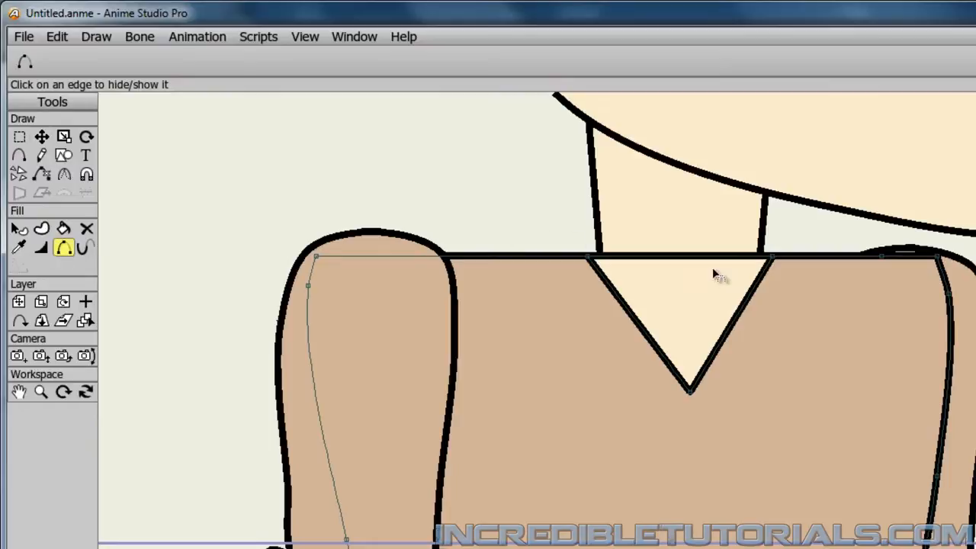
{"action": "left_click", "coordinate": [694, 258]}
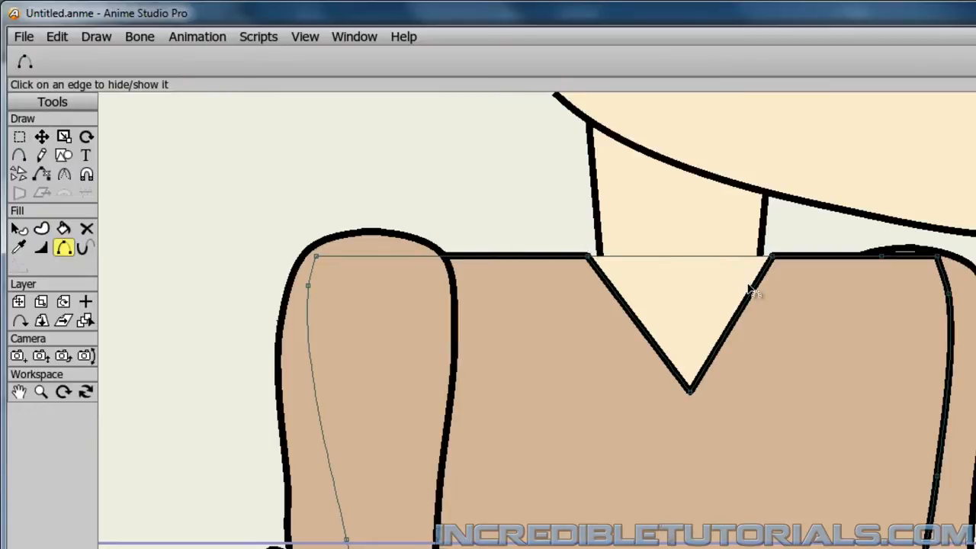
Move the V neckline's two upper points inward to meet the edges of the neck.
{"action": "left_click", "coordinate": [41, 136]}
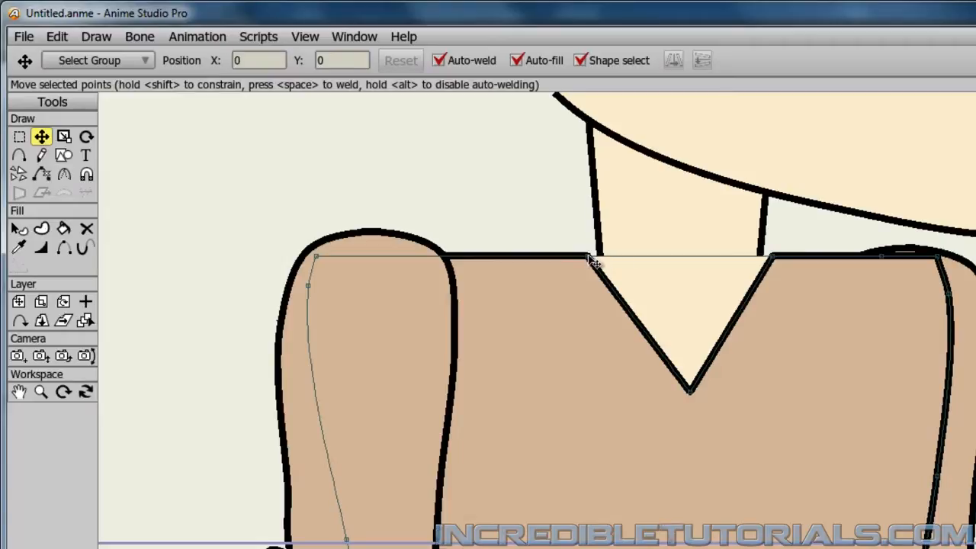
{"action": "left_click_drag", "start_coordinate": [594, 262], "coordinate": [607, 262]}
{"action": "left_click_drag", "start_coordinate": [778, 263], "coordinate": [763, 262]}
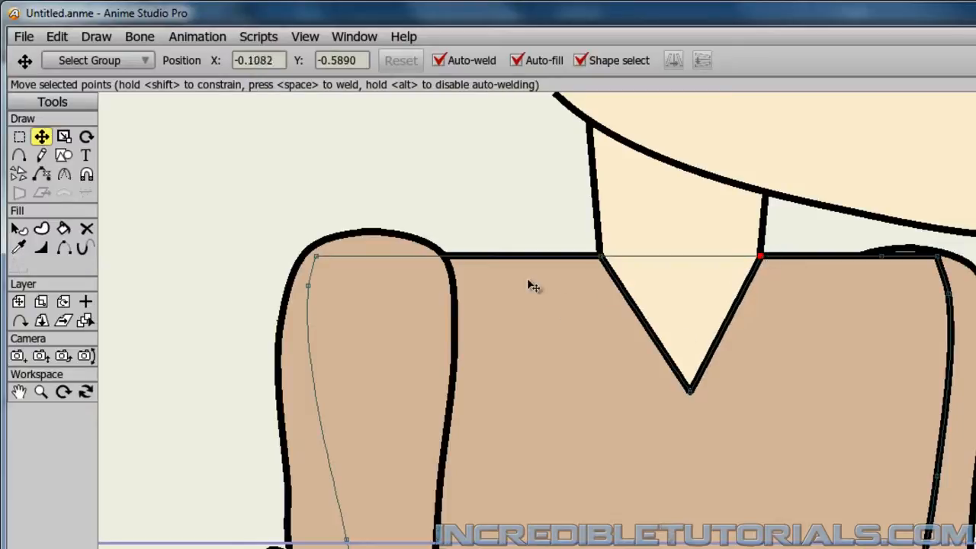
{"action": "left_click", "coordinate": [467, 206]}
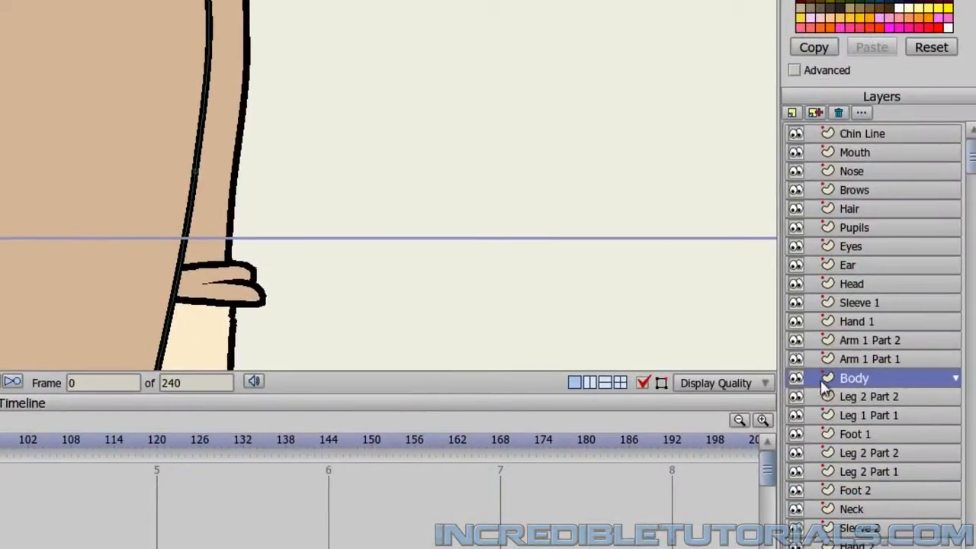
Create a new vector layer directly above Body and name it for the collar.
{"action": "left_click", "coordinate": [814, 113]}
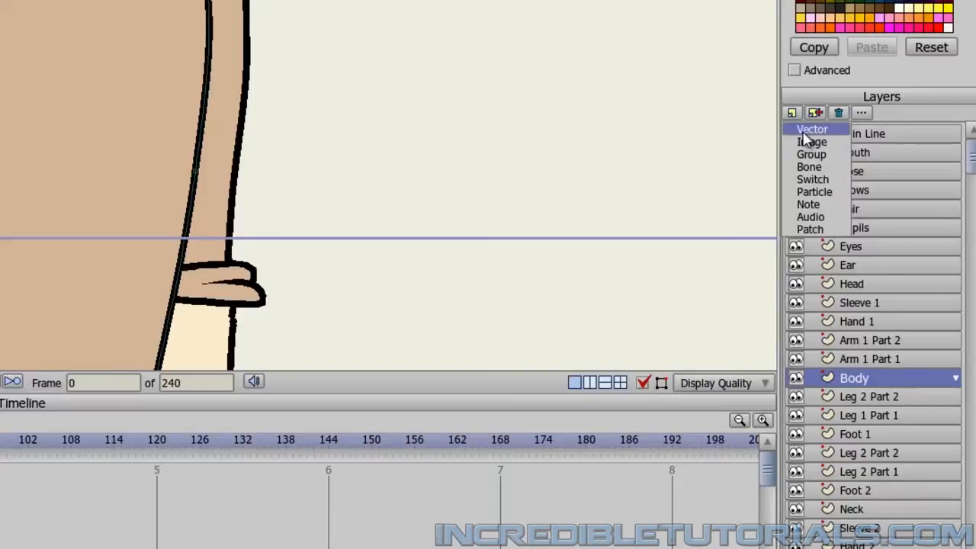
{"action": "left_click", "coordinate": [803, 131]}
{"action": "type", "text": "Collar"}
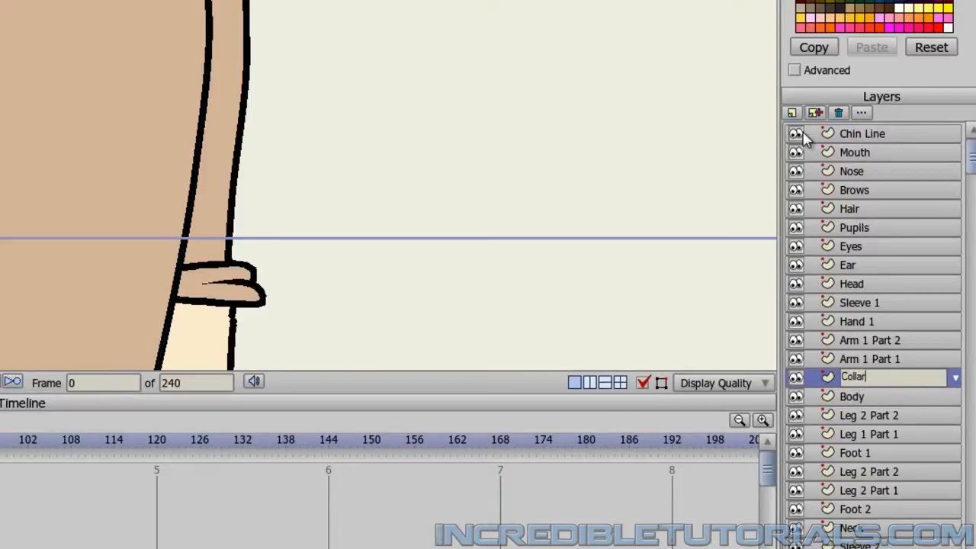
{"action": "key", "text": "Return"}
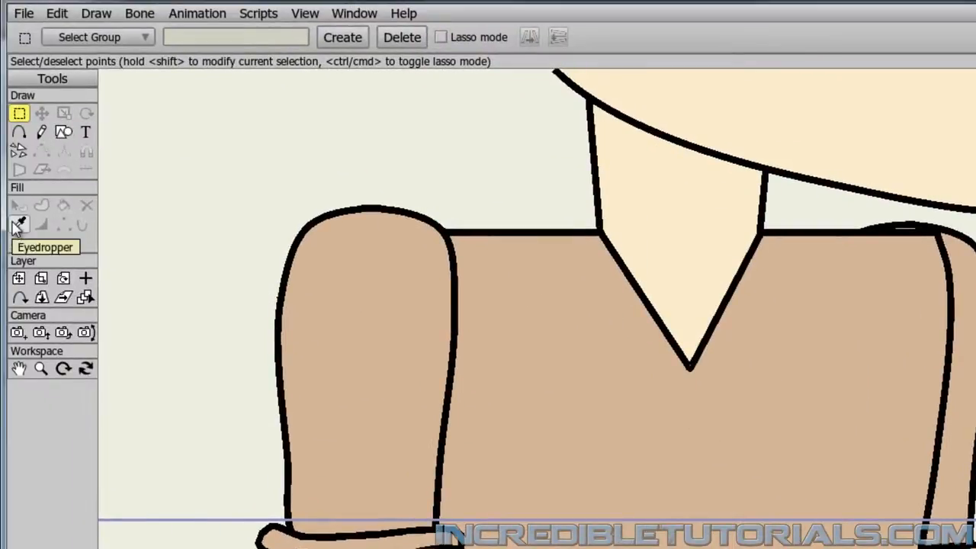
Draw two four-cornered collar flaps in the shirt colour along the sides of the V neckline with sharp corners.
{"action": "left_click", "coordinate": [18, 226]}
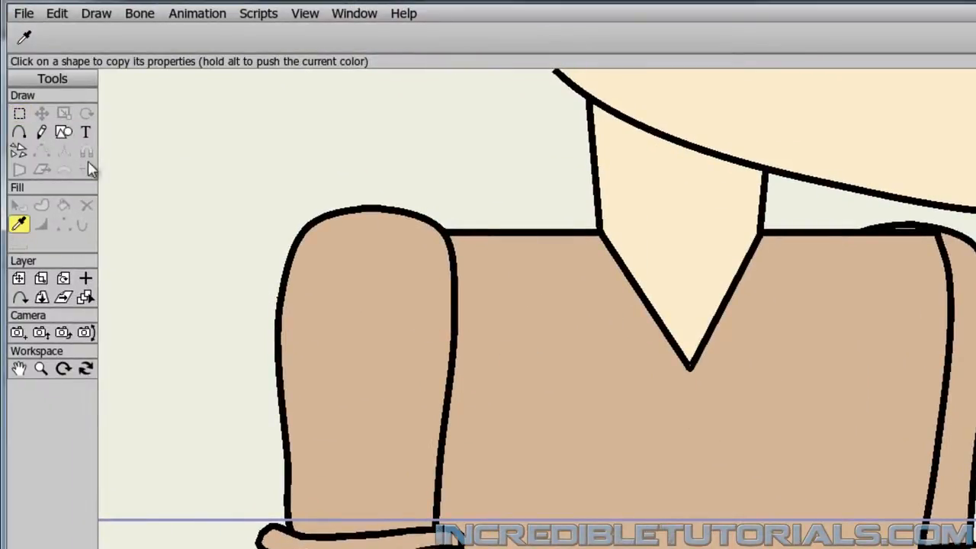
{"action": "left_click", "coordinate": [20, 132]}
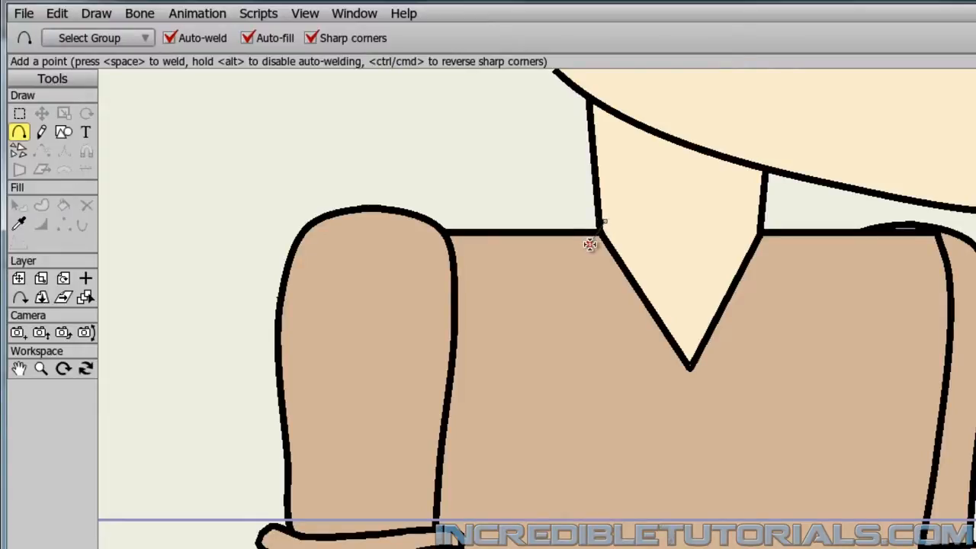
{"action": "mouse_move", "coordinate": [589, 244]}
{"action": "left_mouse_down"}
{"action": "mouse_move", "coordinate": [682, 397]}
{"action": "mouse_move", "coordinate": [671, 389]}
{"action": "mouse_move", "coordinate": [683, 310]}
{"action": "left_mouse_up"}
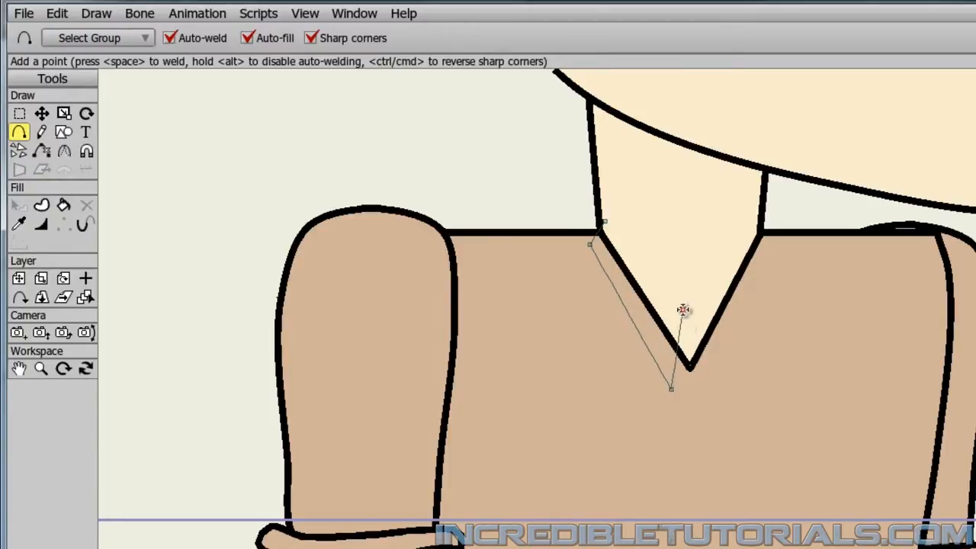
{"action": "left_click", "coordinate": [604, 221]}
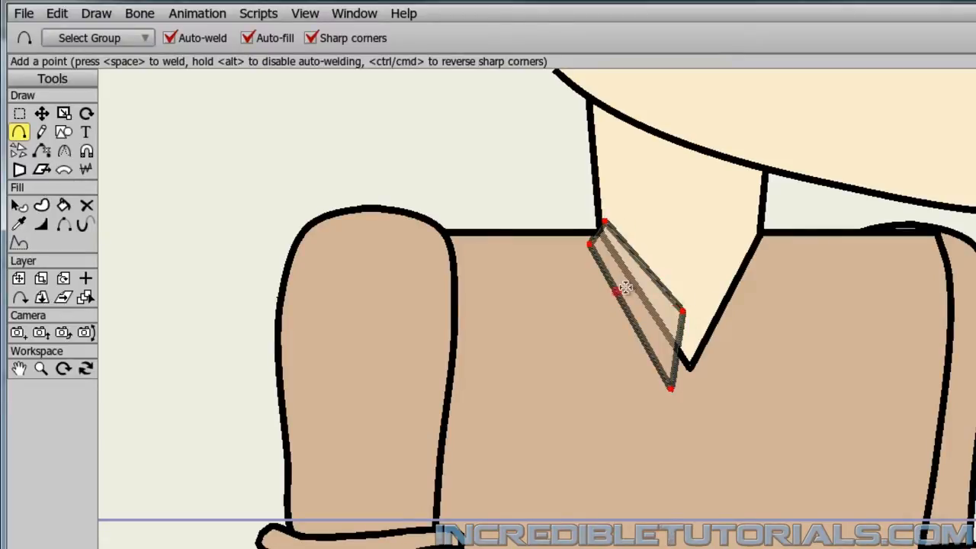
{"action": "mouse_move", "coordinate": [710, 361]}
{"action": "left_mouse_down"}
{"action": "mouse_move", "coordinate": [699, 313]}
{"action": "mouse_move", "coordinate": [758, 227]}
{"action": "mouse_move", "coordinate": [712, 359]}
{"action": "left_mouse_up"}
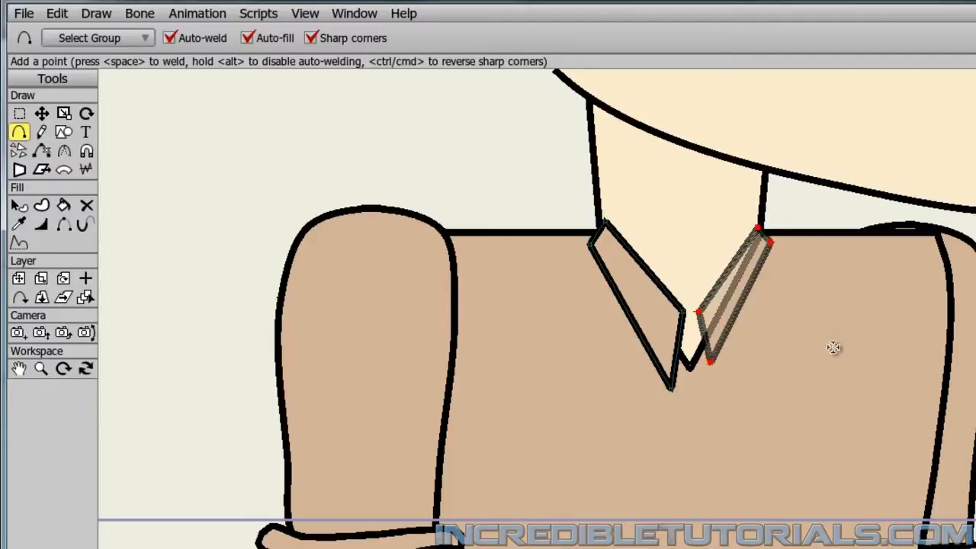
Pull the second collar flap's lower points down toward the V's tip and shift the whole first flap slightly down.
{"action": "left_click", "coordinate": [41, 113]}
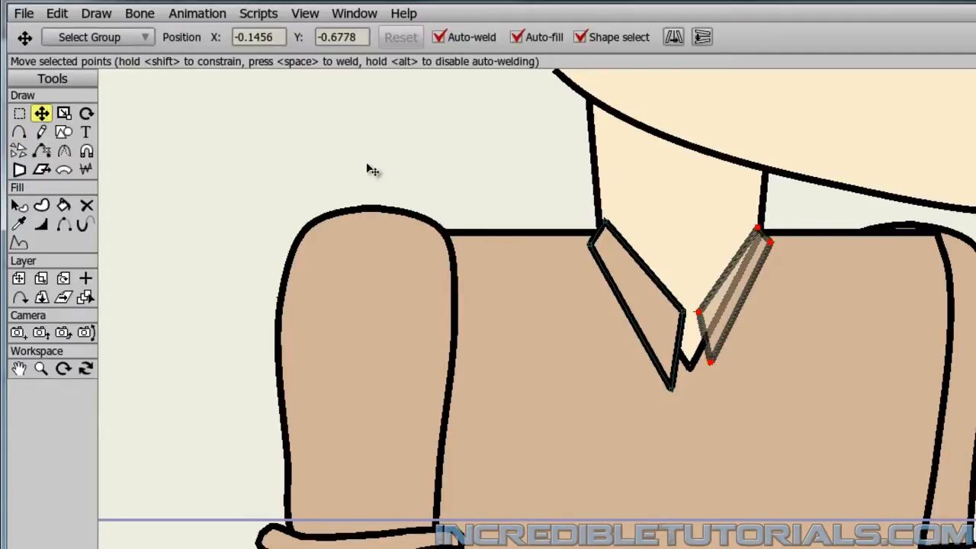
{"action": "left_click", "coordinate": [373, 183]}
{"action": "left_click_drag", "start_coordinate": [710, 362], "coordinate": [698, 377]}
{"action": "left_click_drag", "start_coordinate": [700, 314], "coordinate": [694, 318]}
{"action": "left_click_drag", "start_coordinate": [702, 377], "coordinate": [696, 388]}
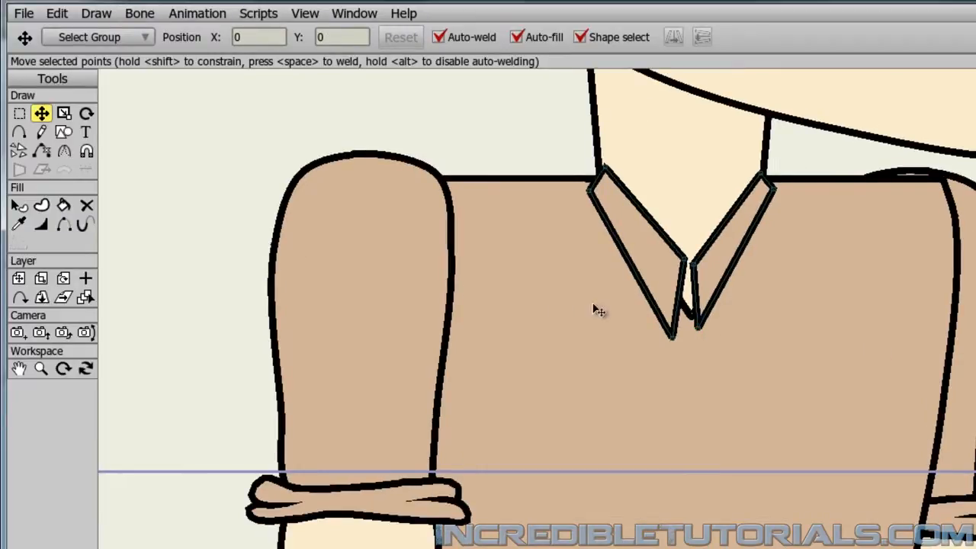
{"action": "left_click_drag", "start_coordinate": [646, 265], "coordinate": [650, 291]}
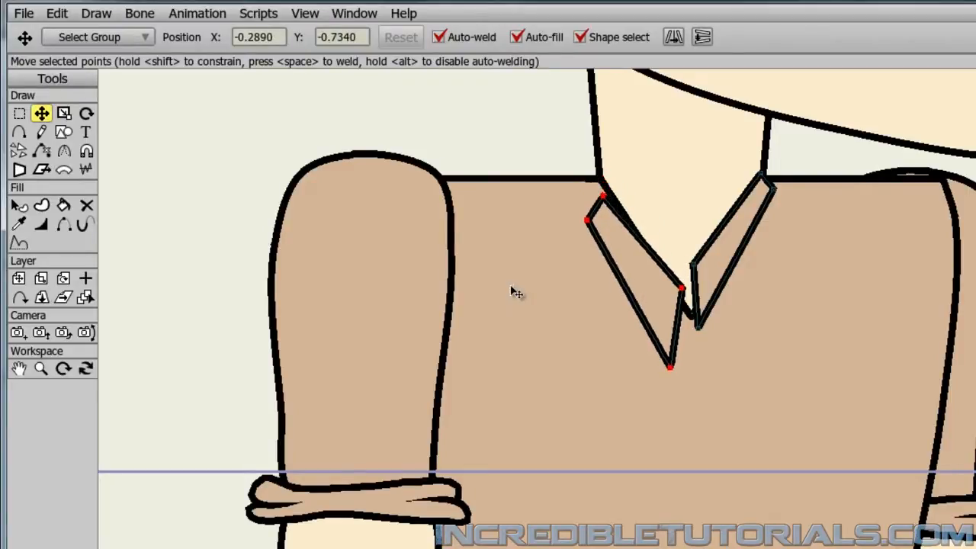
Fit the left collar flap by moving its top corner to the neck edge, outer corner inward and lower tip beneath the V.
{"action": "key", "text": "Return"}
{"action": "left_click_drag", "start_coordinate": [601, 197], "coordinate": [601, 177]}
{"action": "left_click_drag", "start_coordinate": [588, 221], "coordinate": [597, 220]}
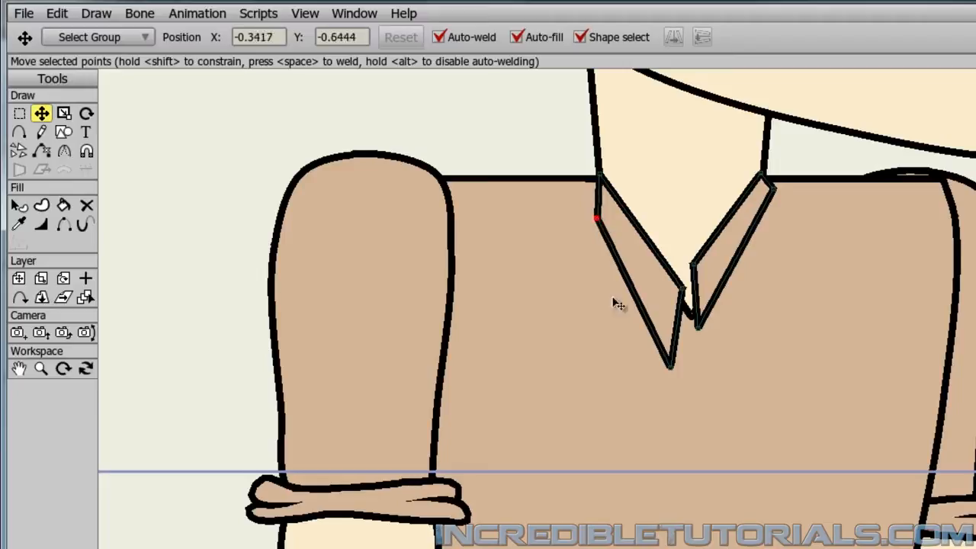
{"action": "left_click_drag", "start_coordinate": [669, 367], "coordinate": [683, 367]}
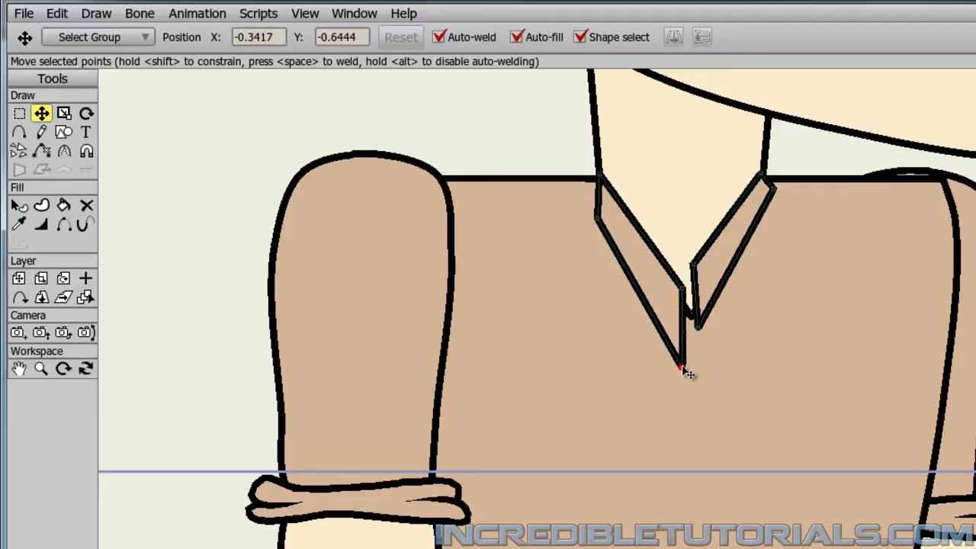
Lower the right collar flap, fit its upper corners to the neck edge, and bring both flaps' inner corners together at the V's tip.
{"action": "double_click", "coordinate": [737, 255]}
{"action": "left_click_drag", "start_coordinate": [737, 255], "coordinate": [737, 288]}
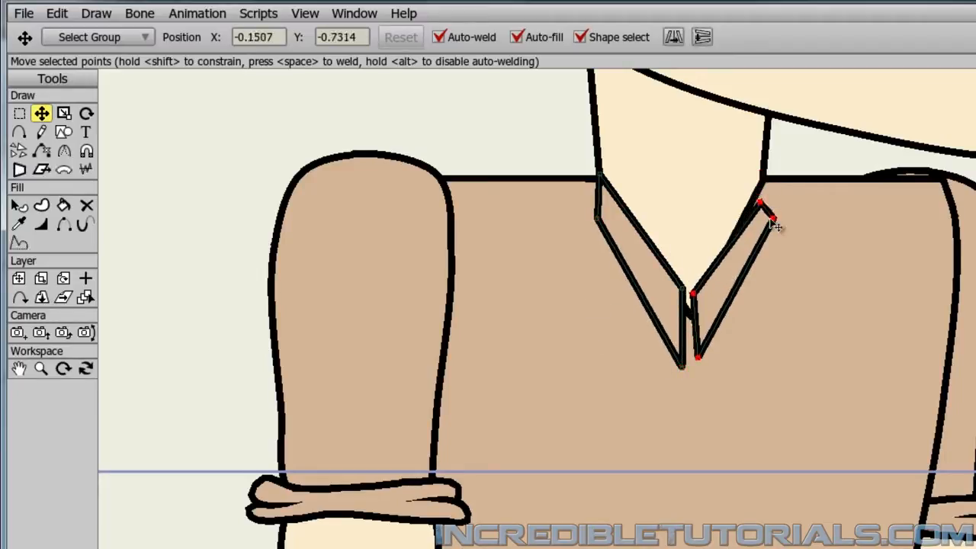
{"action": "left_click", "coordinate": [767, 211]}
{"action": "left_click_drag", "start_coordinate": [759, 204], "coordinate": [763, 177]}
{"action": "left_click_drag", "start_coordinate": [774, 220], "coordinate": [764, 227]}
{"action": "left_click_drag", "start_coordinate": [699, 357], "coordinate": [677, 367]}
{"action": "left_click_drag", "start_coordinate": [684, 293], "coordinate": [692, 298]}
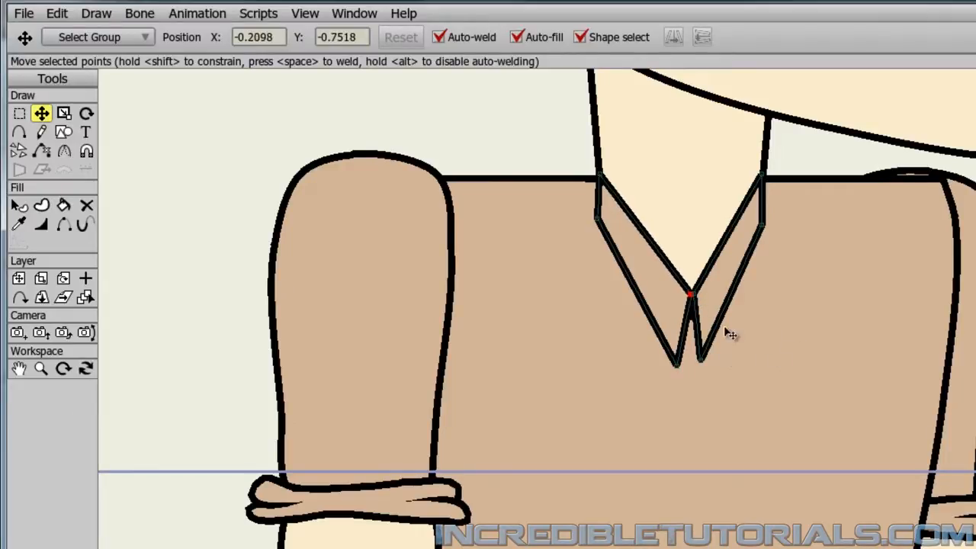
{"action": "left_click", "coordinate": [762, 224]}
{"action": "key", "text": "Return"}
Create a new vector layer named Shirt Line and place it directly below the Collar layer.
{"action": "scroll", "coordinate": [810, 360], "scroll_direction": "down", "scroll_amount": 2}
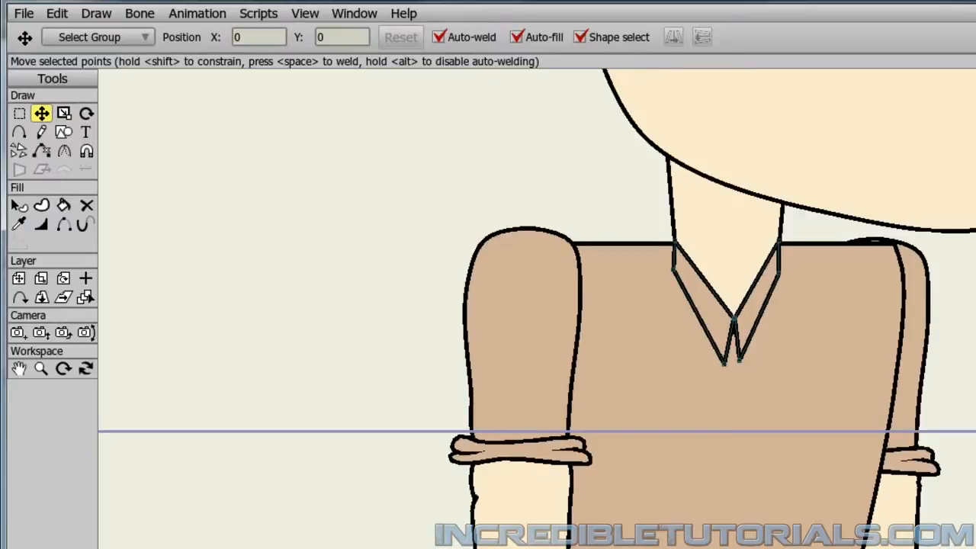
{"action": "left_click_drag", "start_coordinate": [810, 360], "coordinate": [808, 252]}
{"action": "scroll", "coordinate": [809, 305], "scroll_direction": "down", "scroll_amount": 1}
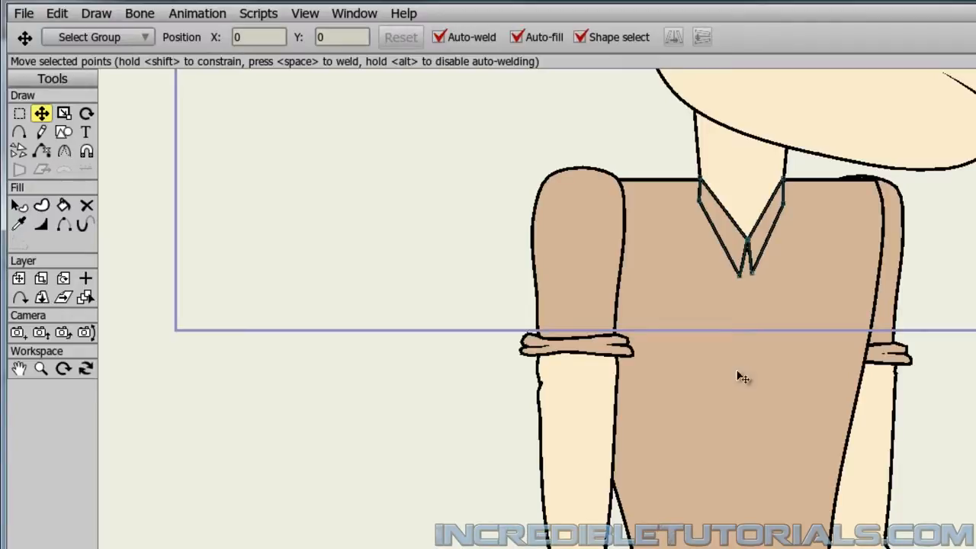
{"action": "left_click", "coordinate": [19, 132]}
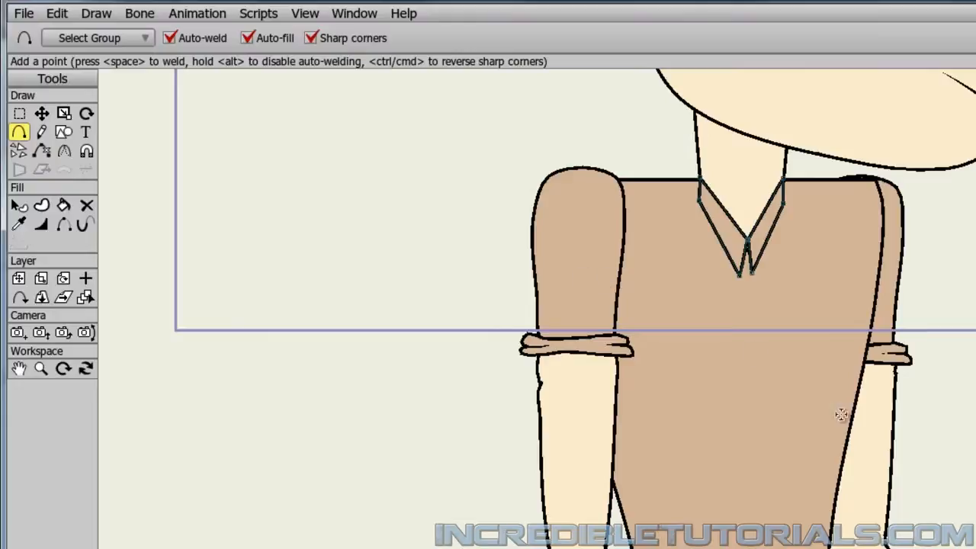
{"action": "scroll", "coordinate": [799, 381], "scroll_direction": "down", "scroll_amount": 1}
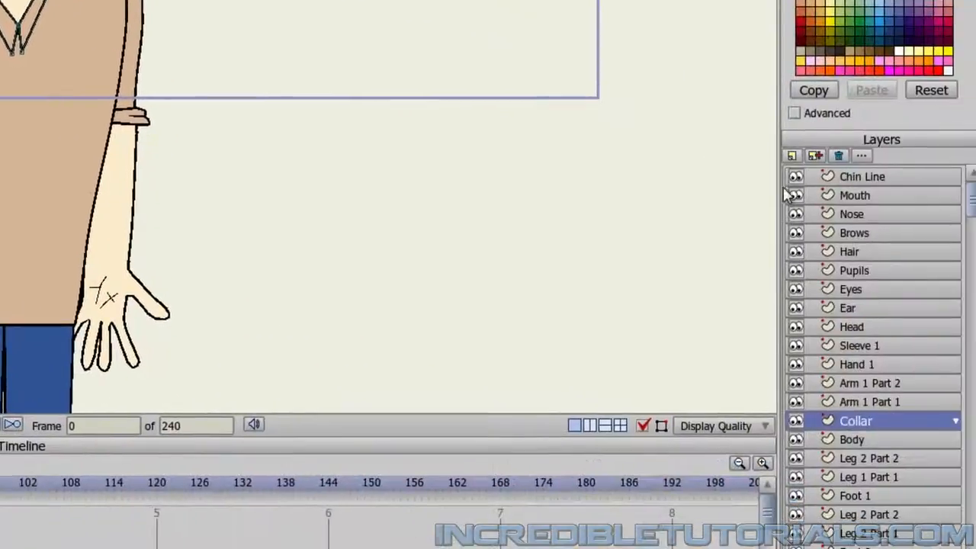
{"action": "left_click", "coordinate": [792, 156]}
{"action": "left_click", "coordinate": [800, 168]}
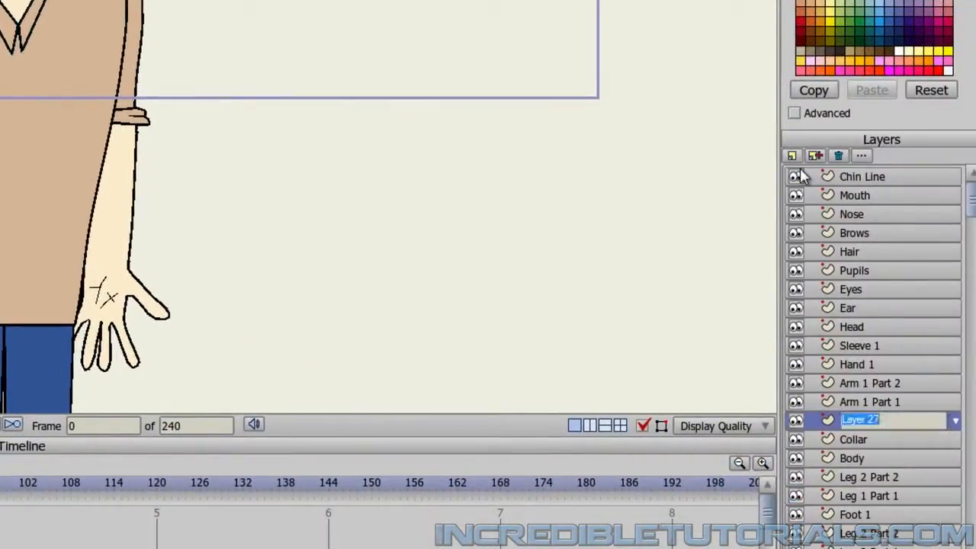
{"action": "type", "text": "Shirt Line"}
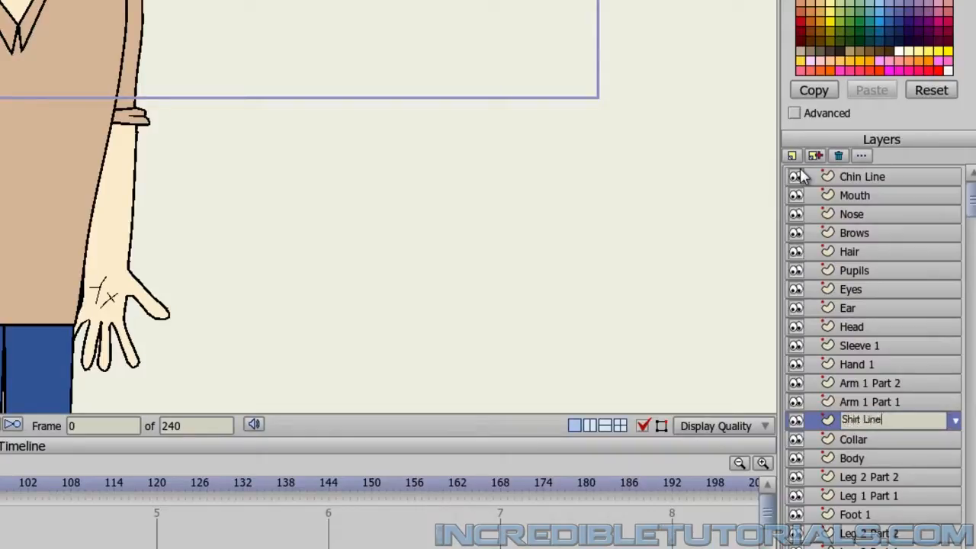
{"action": "key", "text": "Return"}
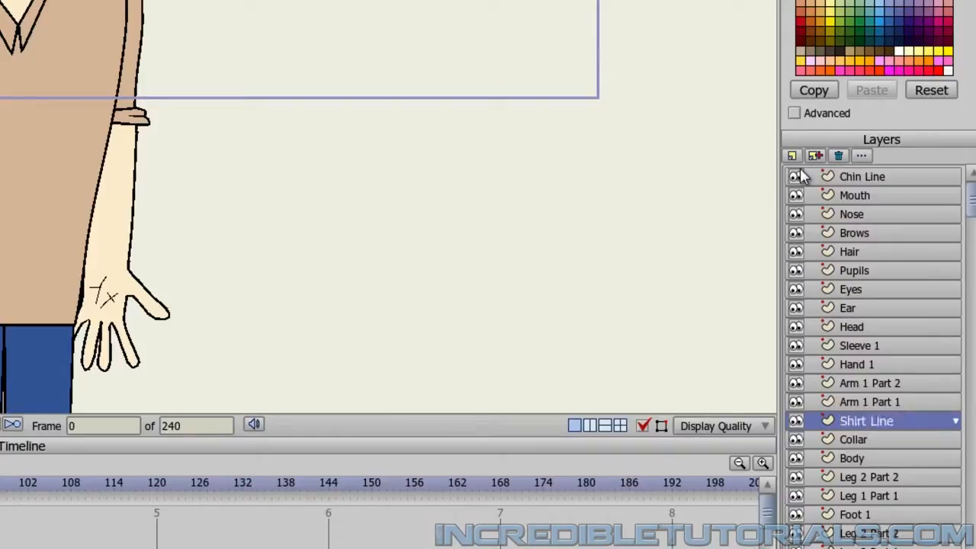
{"action": "left_click_drag", "start_coordinate": [877, 428], "coordinate": [879, 456]}
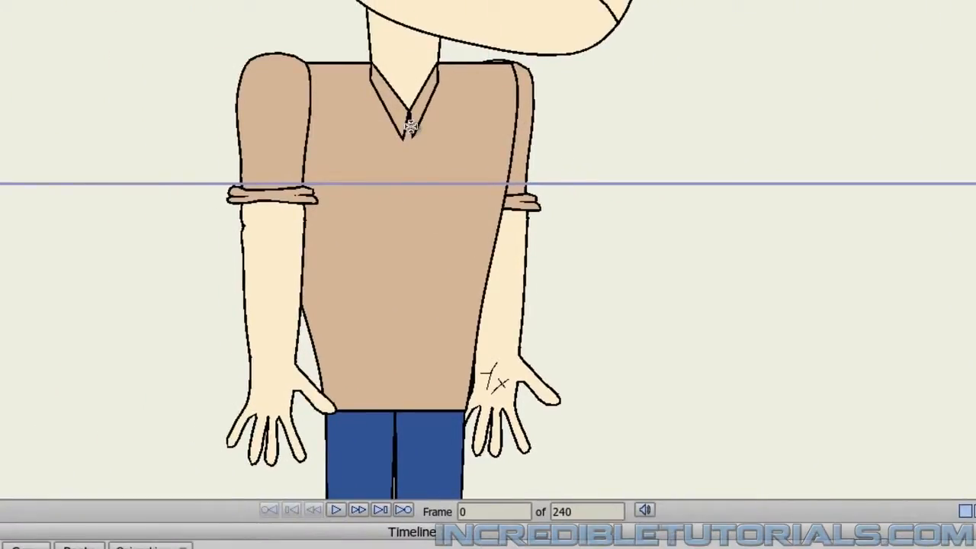
Draw a vertical line from the collar's tip down the middle of the shirt and give it a stroke without fill.
{"action": "left_click_drag", "start_coordinate": [411, 126], "coordinate": [409, 327]}
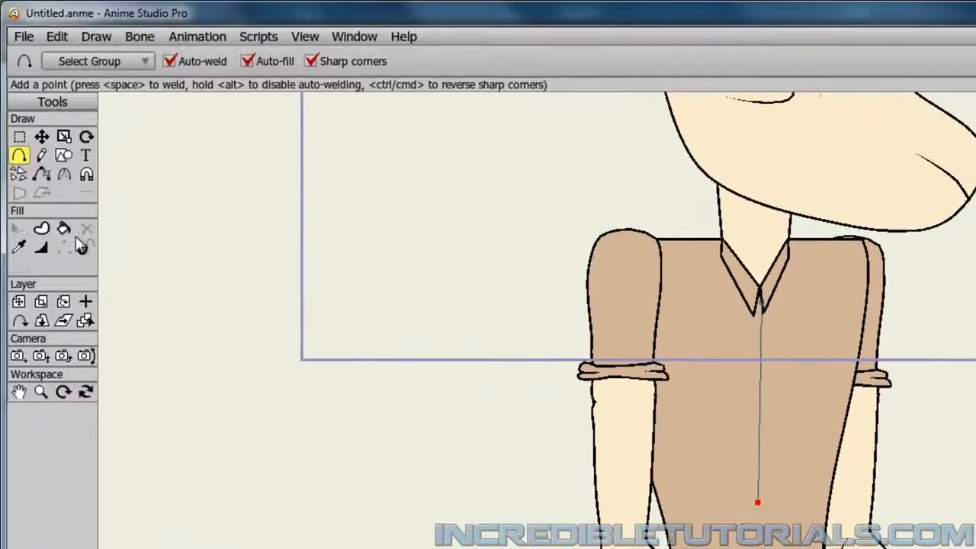
{"action": "left_click", "coordinate": [63, 228]}
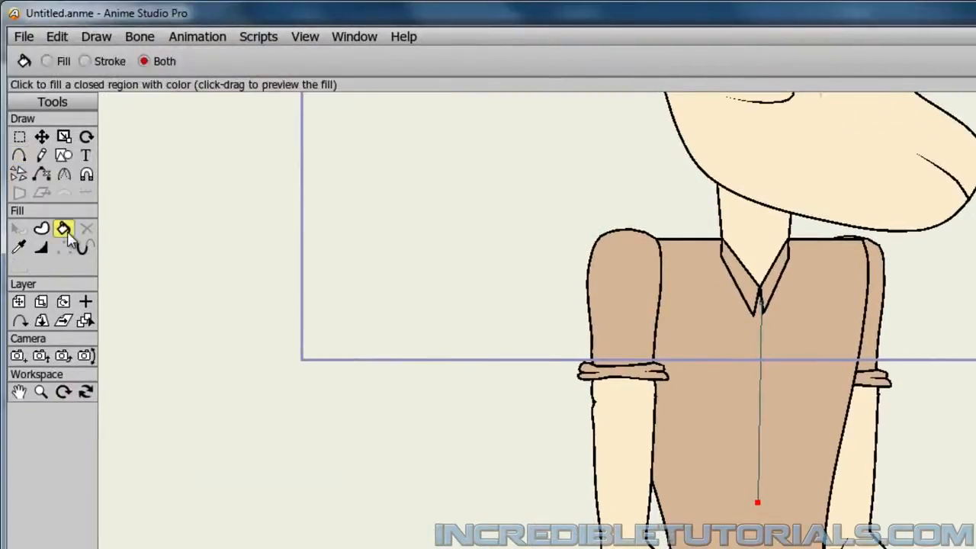
{"action": "left_click", "coordinate": [85, 62]}
{"action": "left_click", "coordinate": [759, 440]}
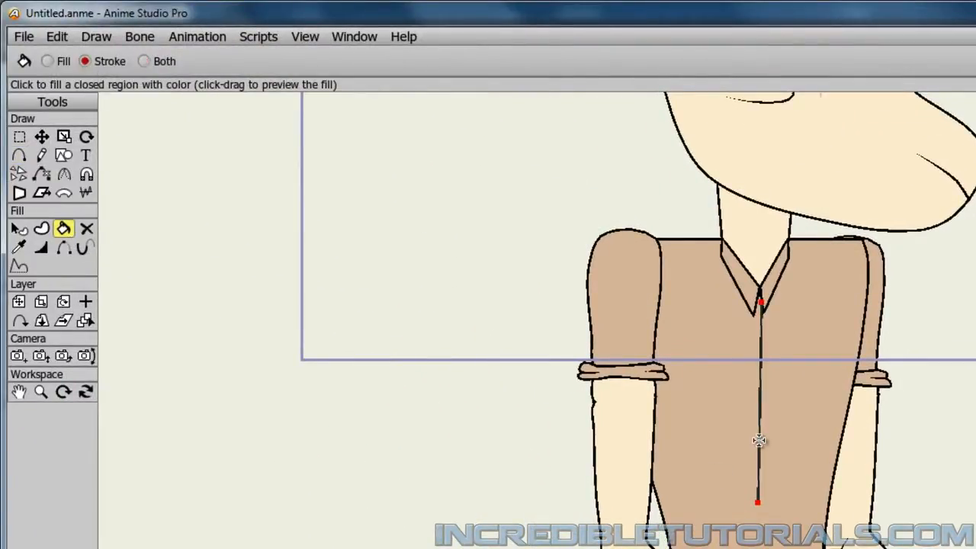
Taper the shirt line by setting the line width at its lower end point to 0, and render a preview.
{"action": "left_click", "coordinate": [41, 137]}
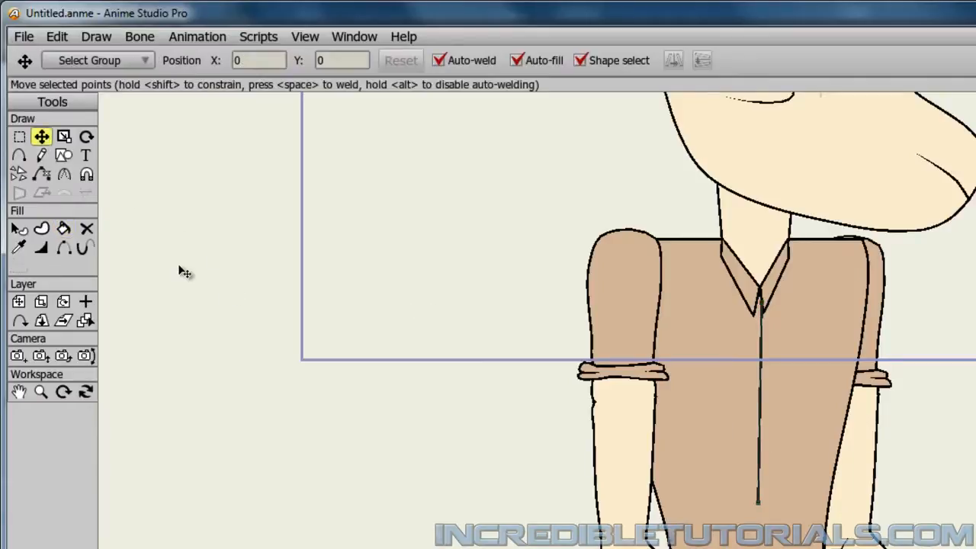
{"action": "left_click", "coordinate": [41, 247]}
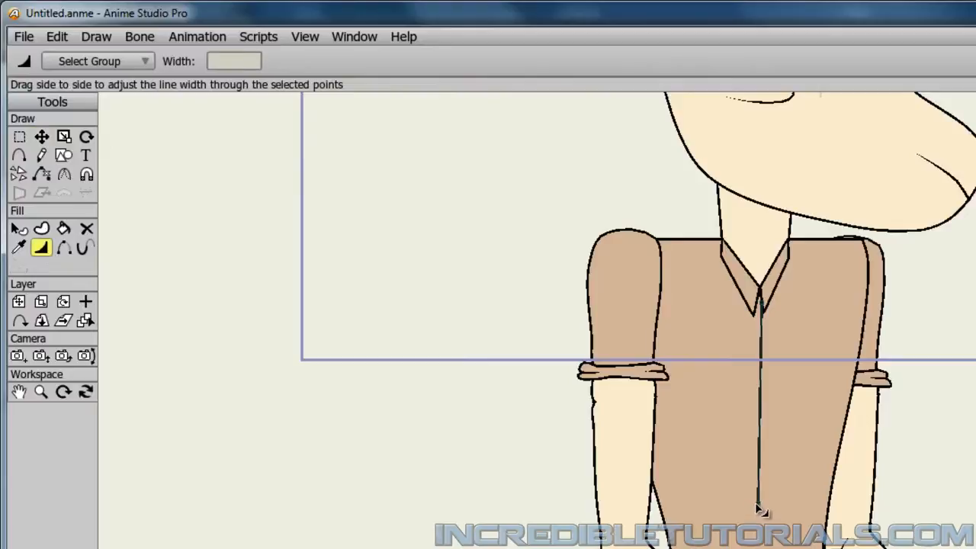
{"action": "left_click", "coordinate": [757, 503]}
{"action": "left_click_drag", "start_coordinate": [253, 63], "coordinate": [192, 64]}
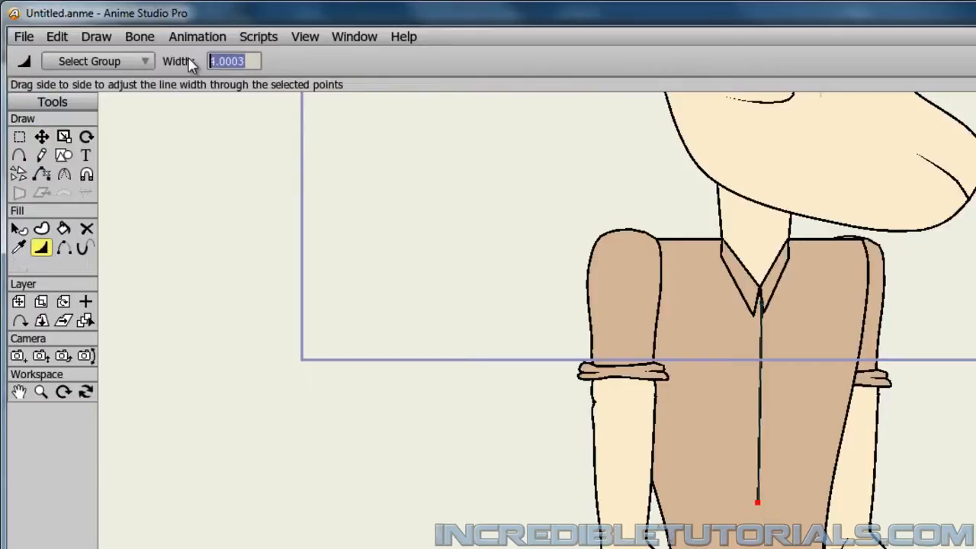
{"action": "type", "text": "0"}
{"action": "key", "text": "Return"}
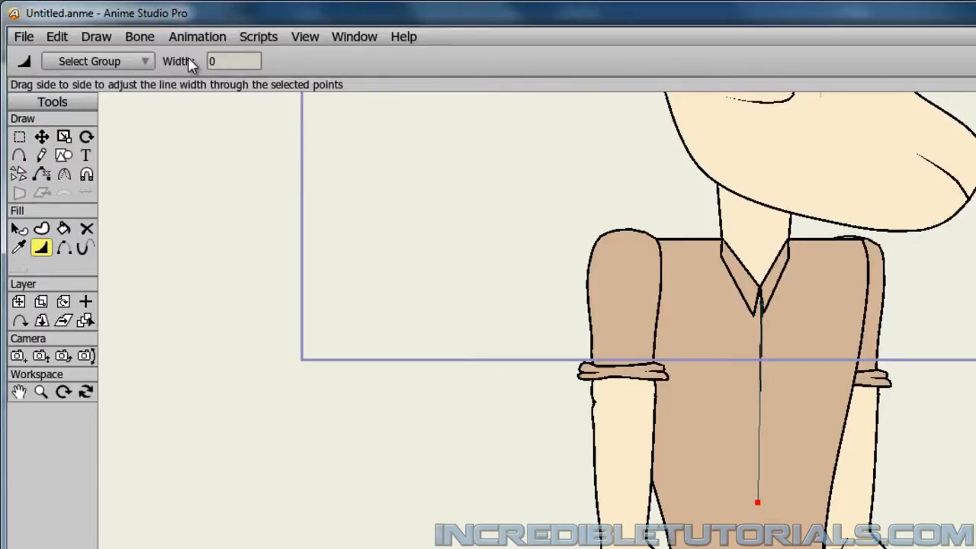
{"action": "scroll", "coordinate": [455, 343], "scroll_direction": "down", "scroll_amount": 3}
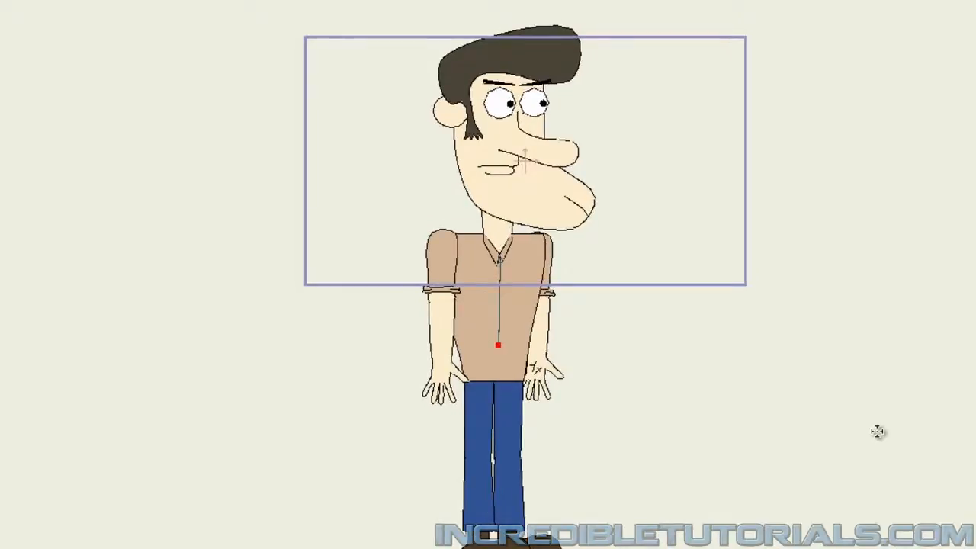
{"action": "key", "text": "ctrl+r"}
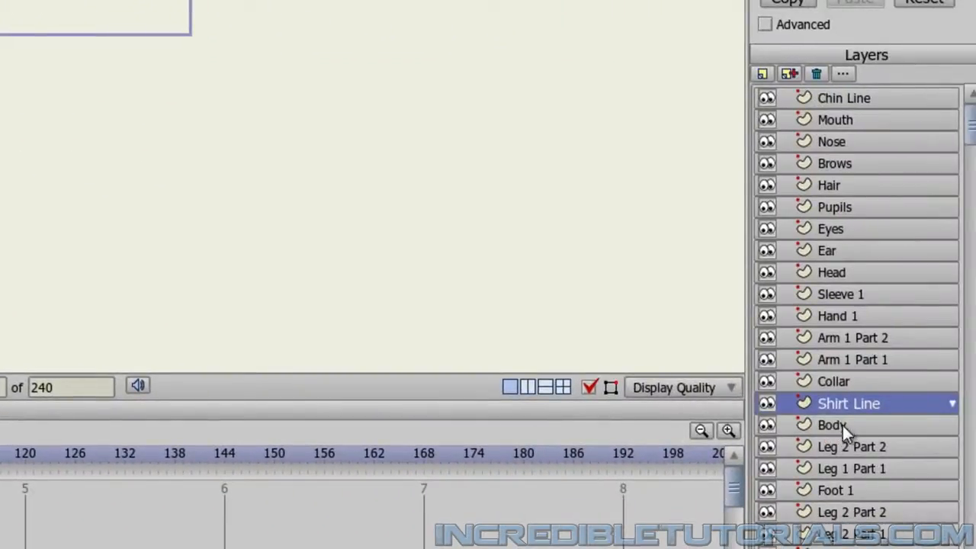
Create a new vector layer directly above Body and name it Neck Patch.
{"action": "left_click", "coordinate": [843, 426]}
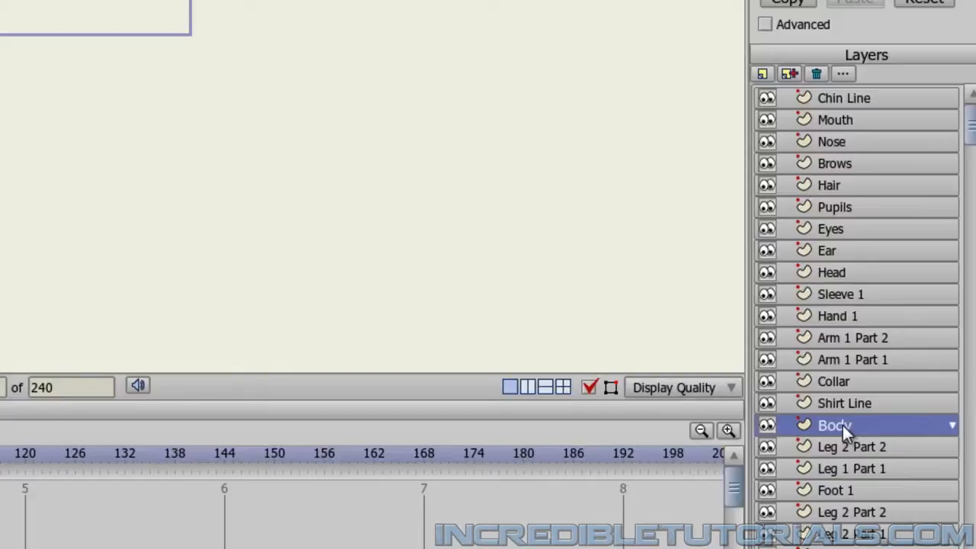
{"action": "left_click", "coordinate": [762, 75]}
{"action": "left_click", "coordinate": [775, 90]}
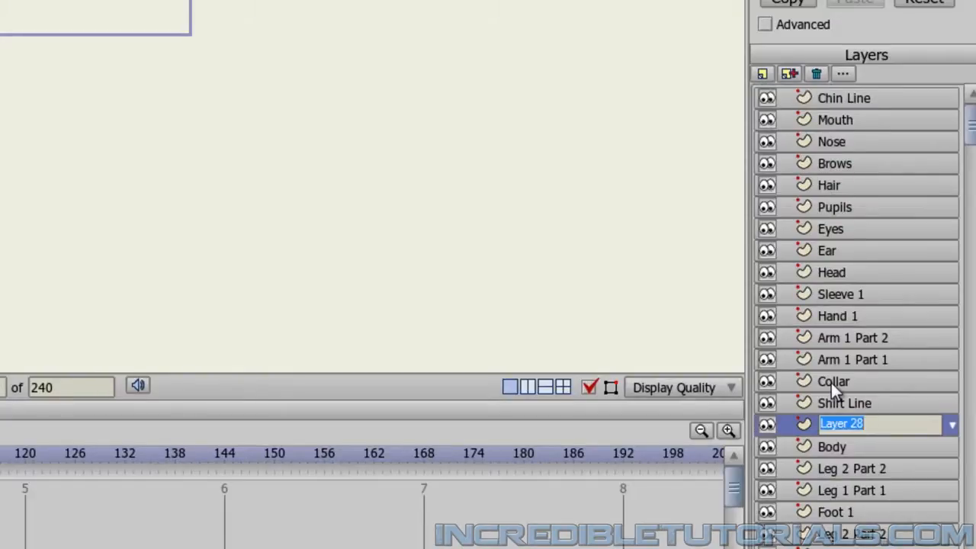
{"action": "type", "text": "Neck Patch"}
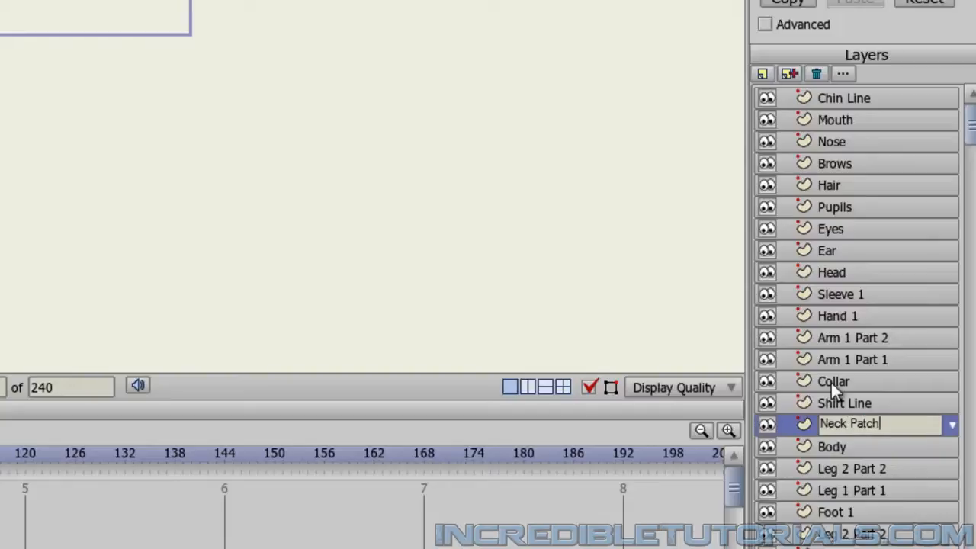
{"action": "key", "text": "Return"}
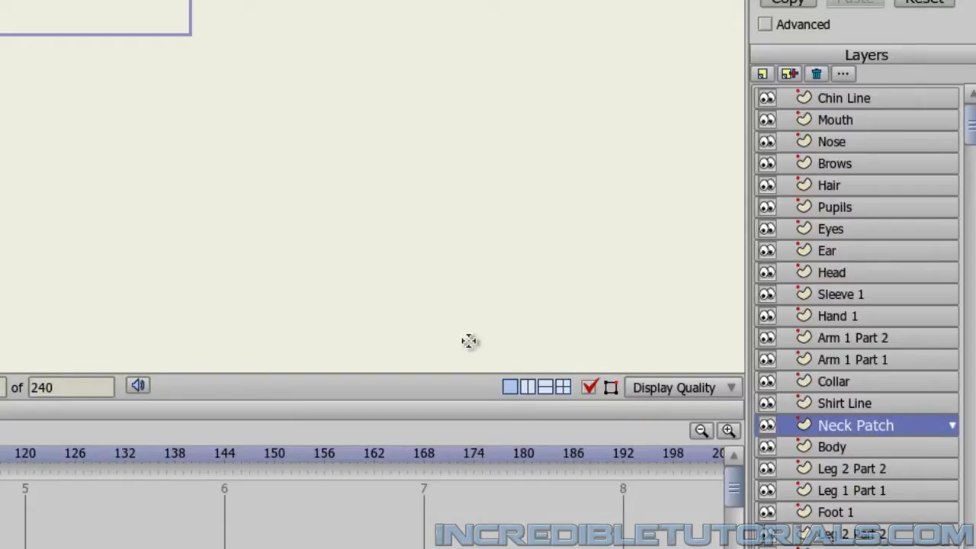
Draw a filled rectangle without an outline across the lower neck, spanning the neck's width and overlapping the top of the collar.
{"action": "scroll", "coordinate": [775, 324], "scroll_direction": "up", "scroll_amount": 10}
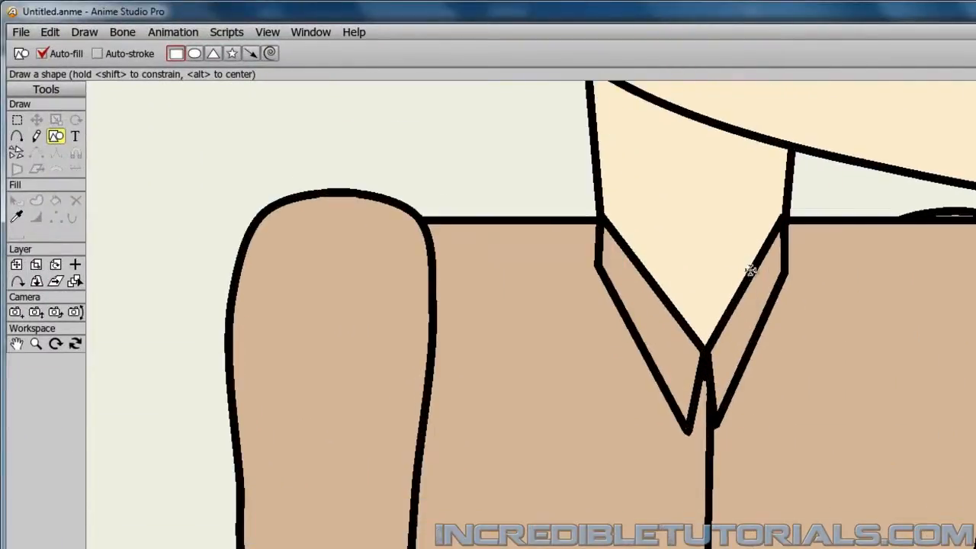
{"action": "left_click_drag", "start_coordinate": [752, 269], "coordinate": [743, 373]}
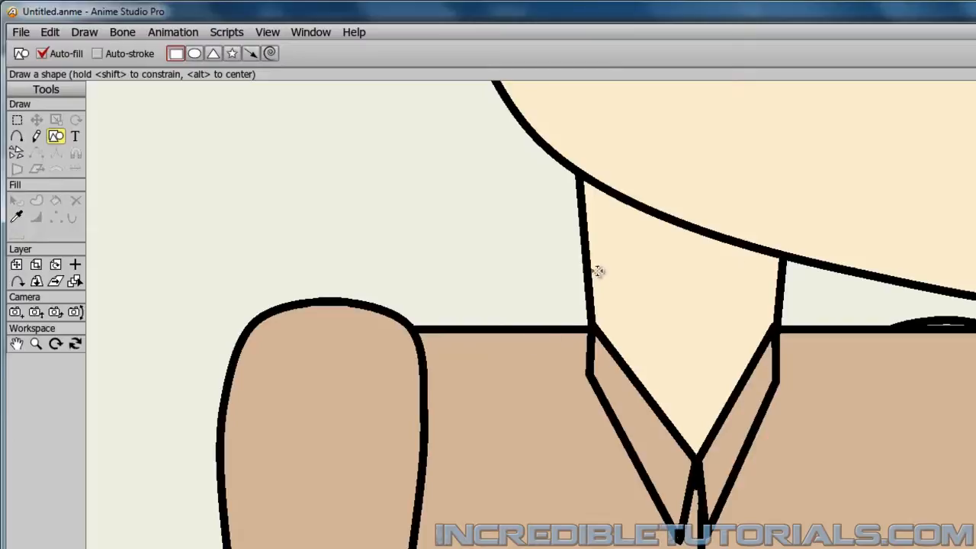
{"action": "mouse_move", "coordinate": [594, 279]}
{"action": "left_mouse_down"}
{"action": "mouse_move", "coordinate": [702, 392]}
{"action": "mouse_move", "coordinate": [766, 385]}
{"action": "mouse_move", "coordinate": [774, 394]}
{"action": "left_mouse_up"}
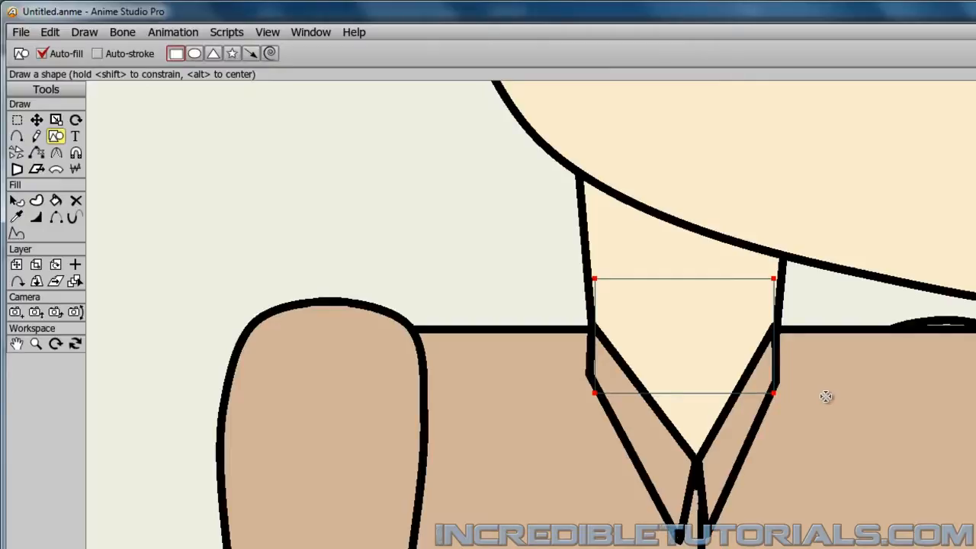
Render a preview of the frame to examine the patched neck and collar, and return to the full character.
{"action": "key", "text": "ctrl+r"}
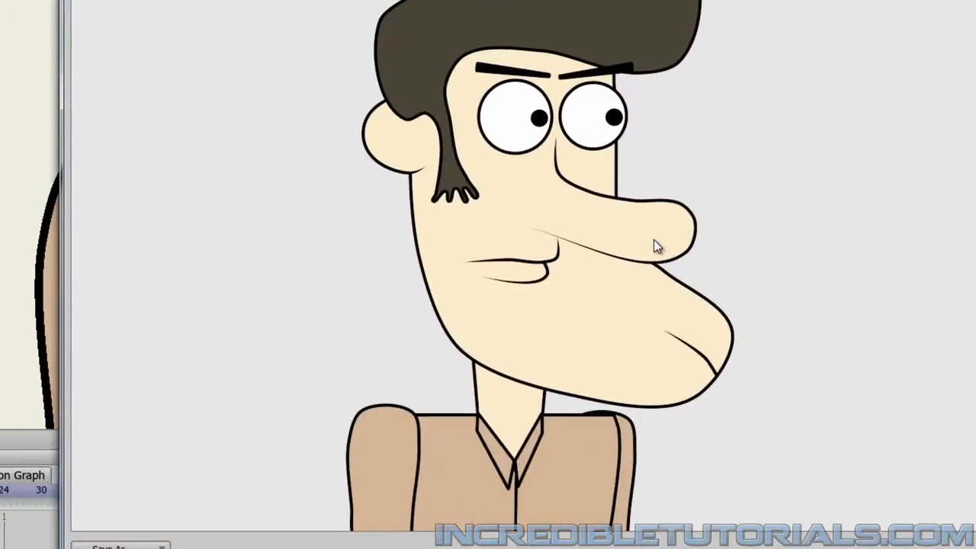
{"action": "key", "text": "Escape"}
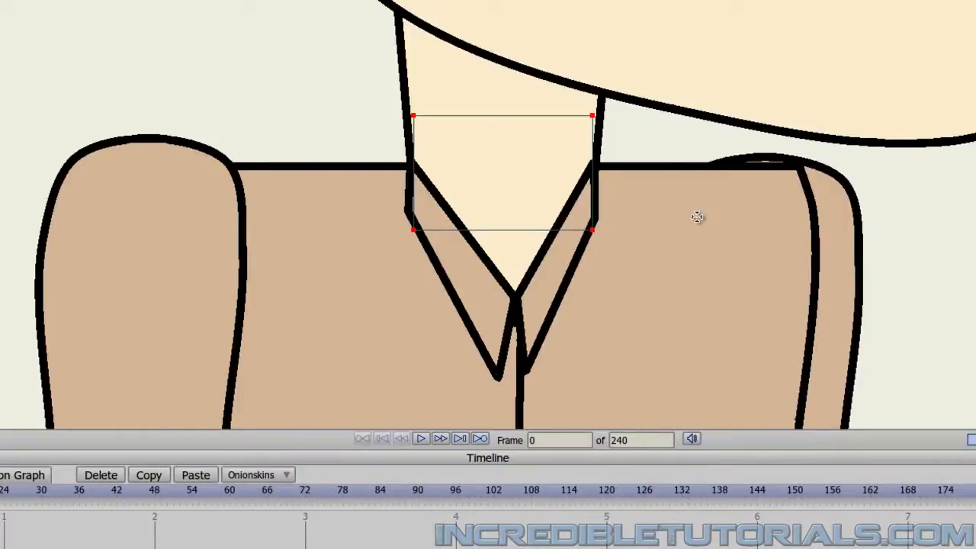
{"action": "scroll", "coordinate": [698, 217], "scroll_direction": "down", "scroll_amount": 5}
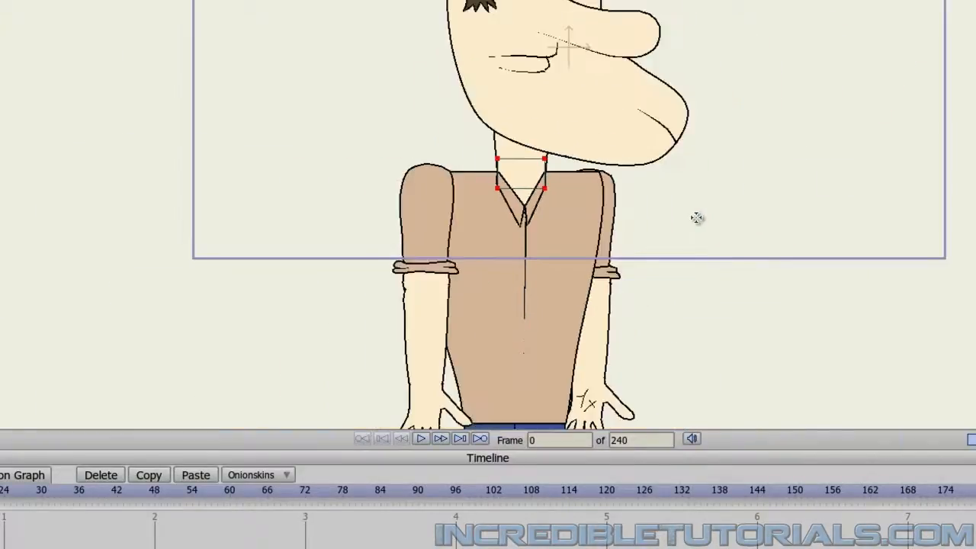
{"action": "scroll", "coordinate": [697, 218], "scroll_direction": "down", "scroll_amount": 4}
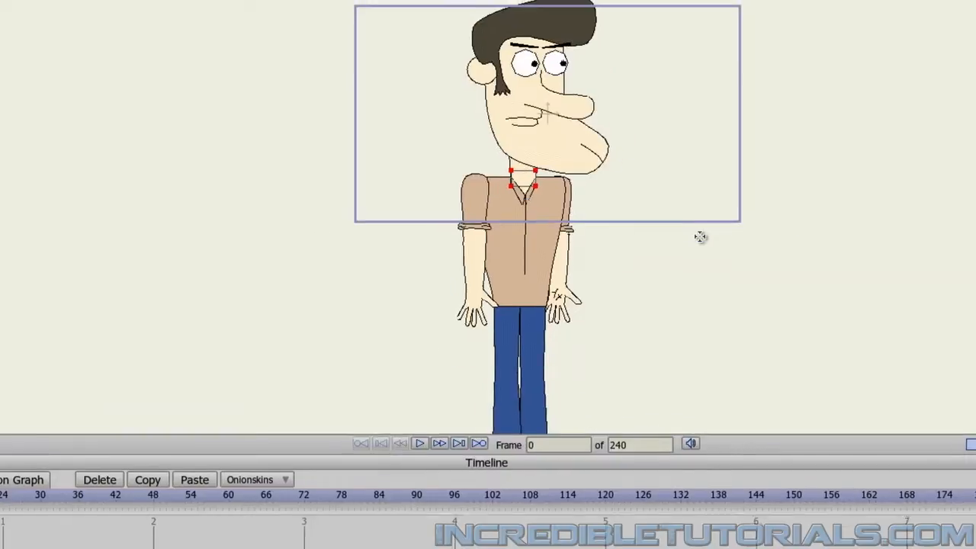